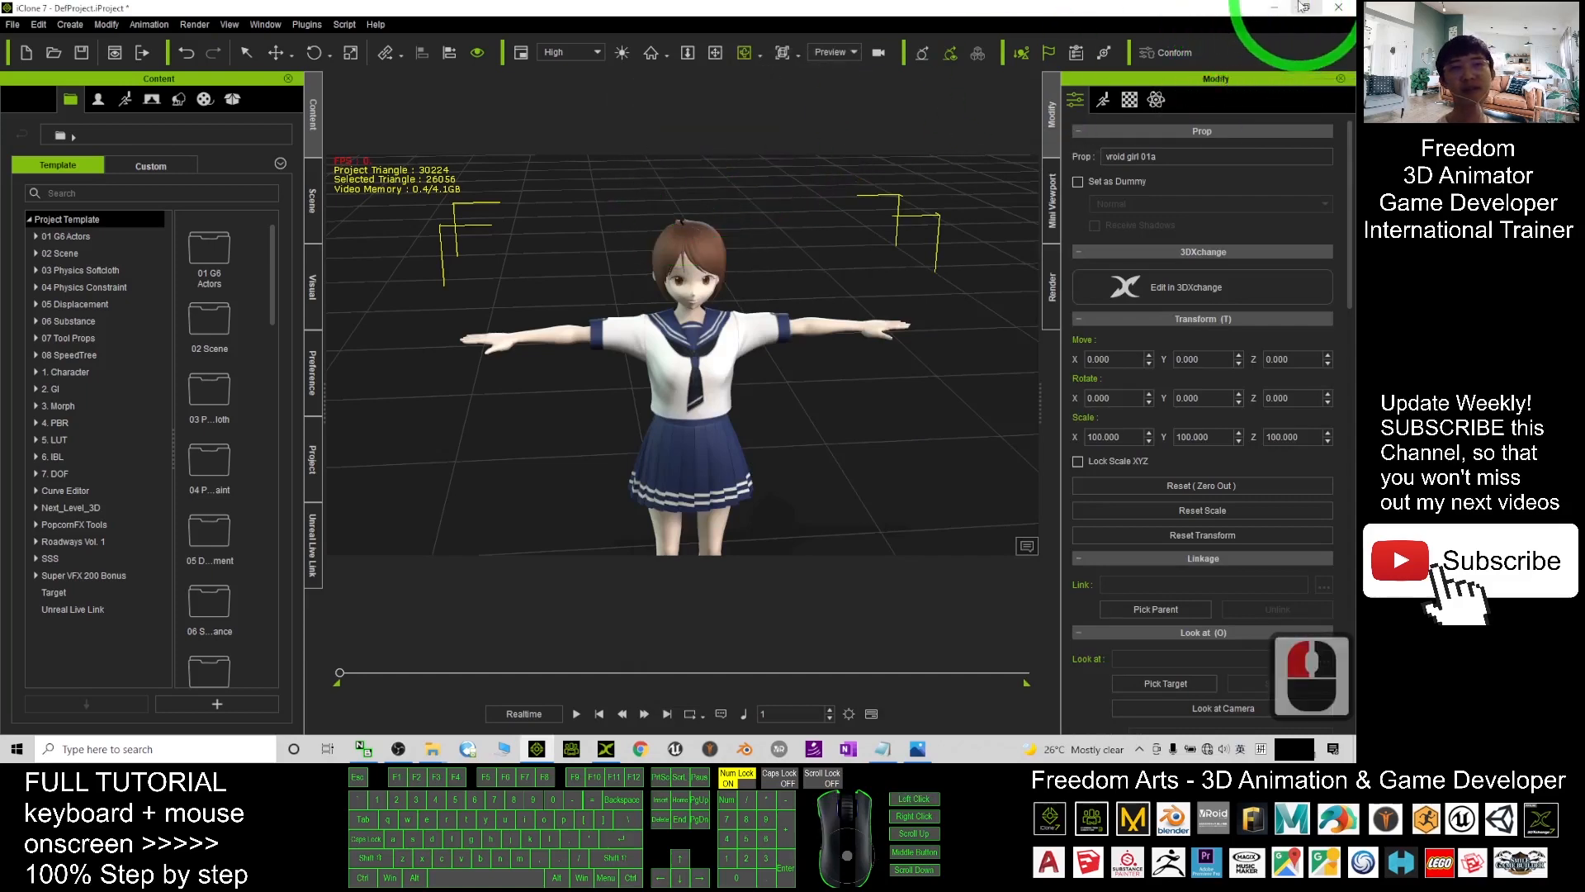
# - Open the iClone export settings and copy the Vroid girl 01a folder path from Explorer
pyautogui.click(1275, 6)
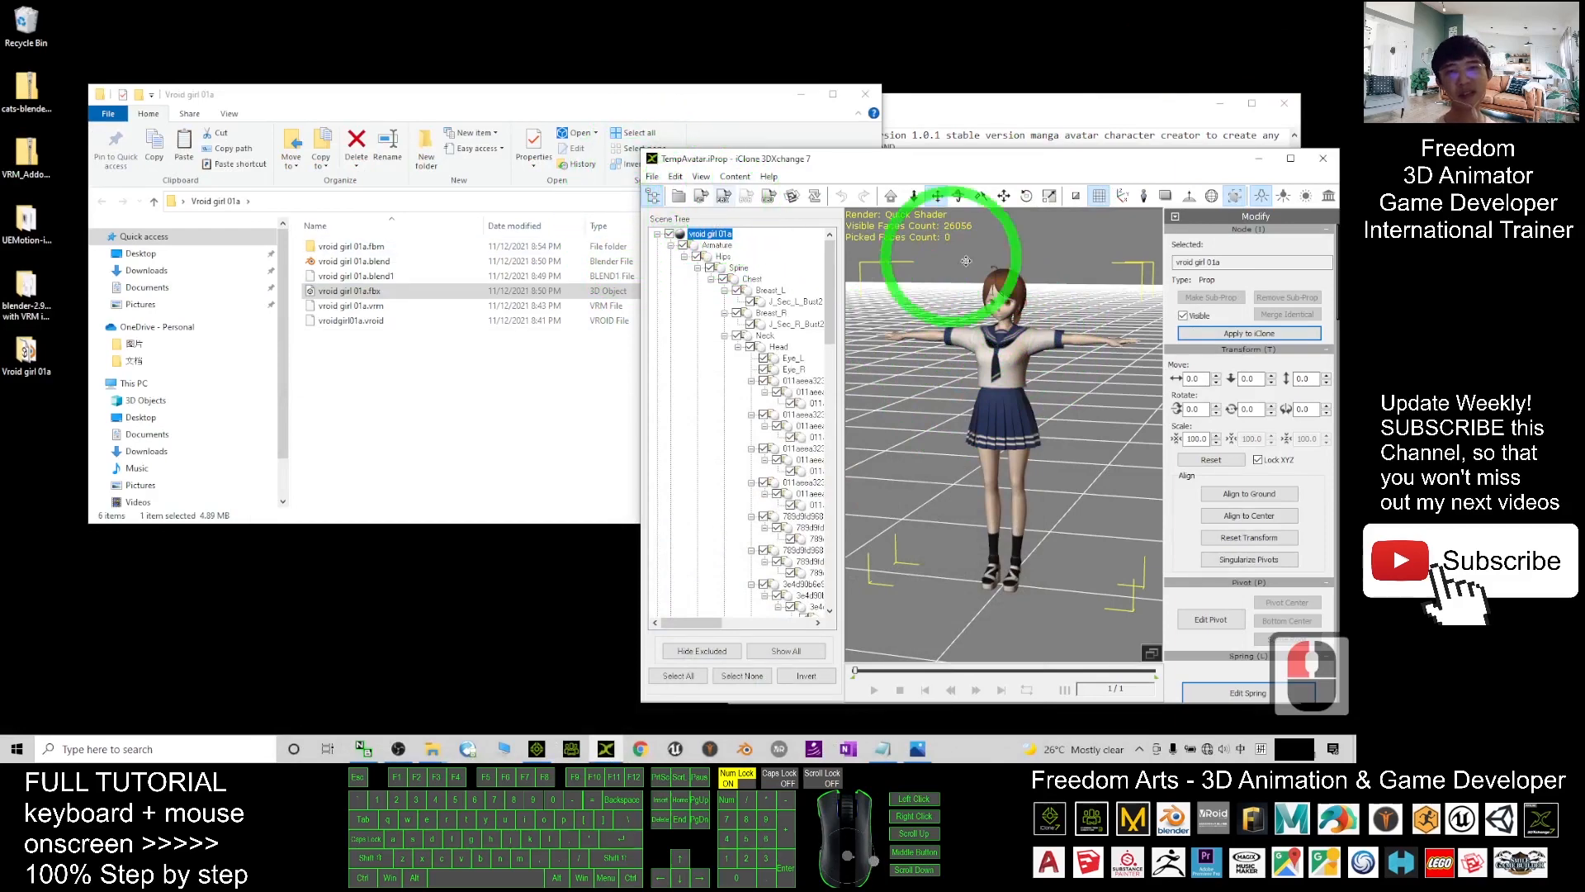
pyautogui.click(703, 197)
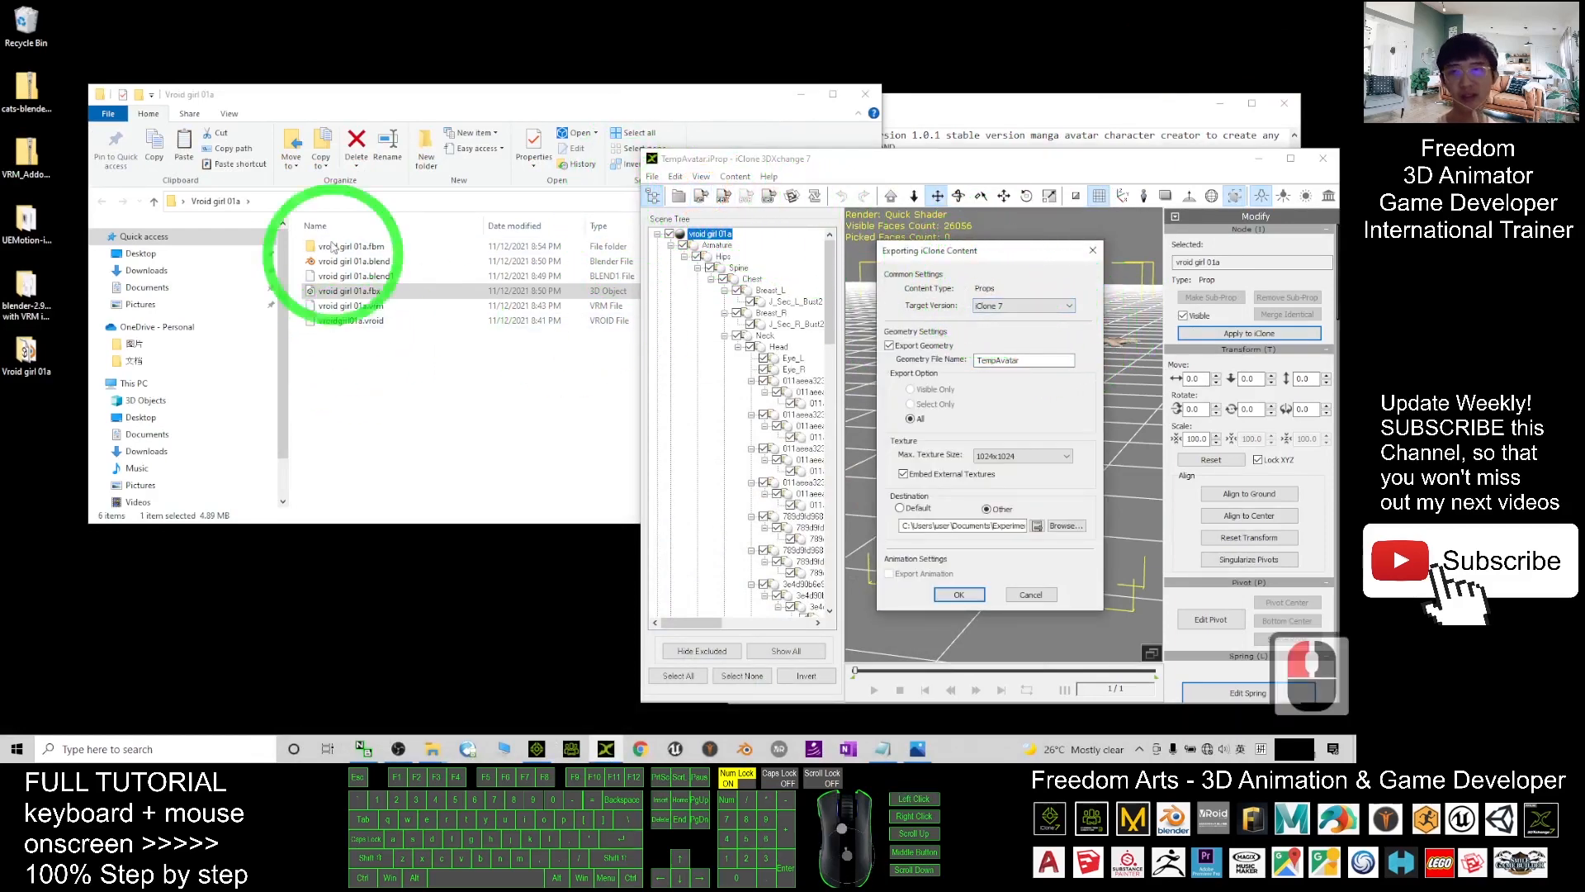
pyautogui.click(353, 201)
pyautogui.rightClick(266, 202)
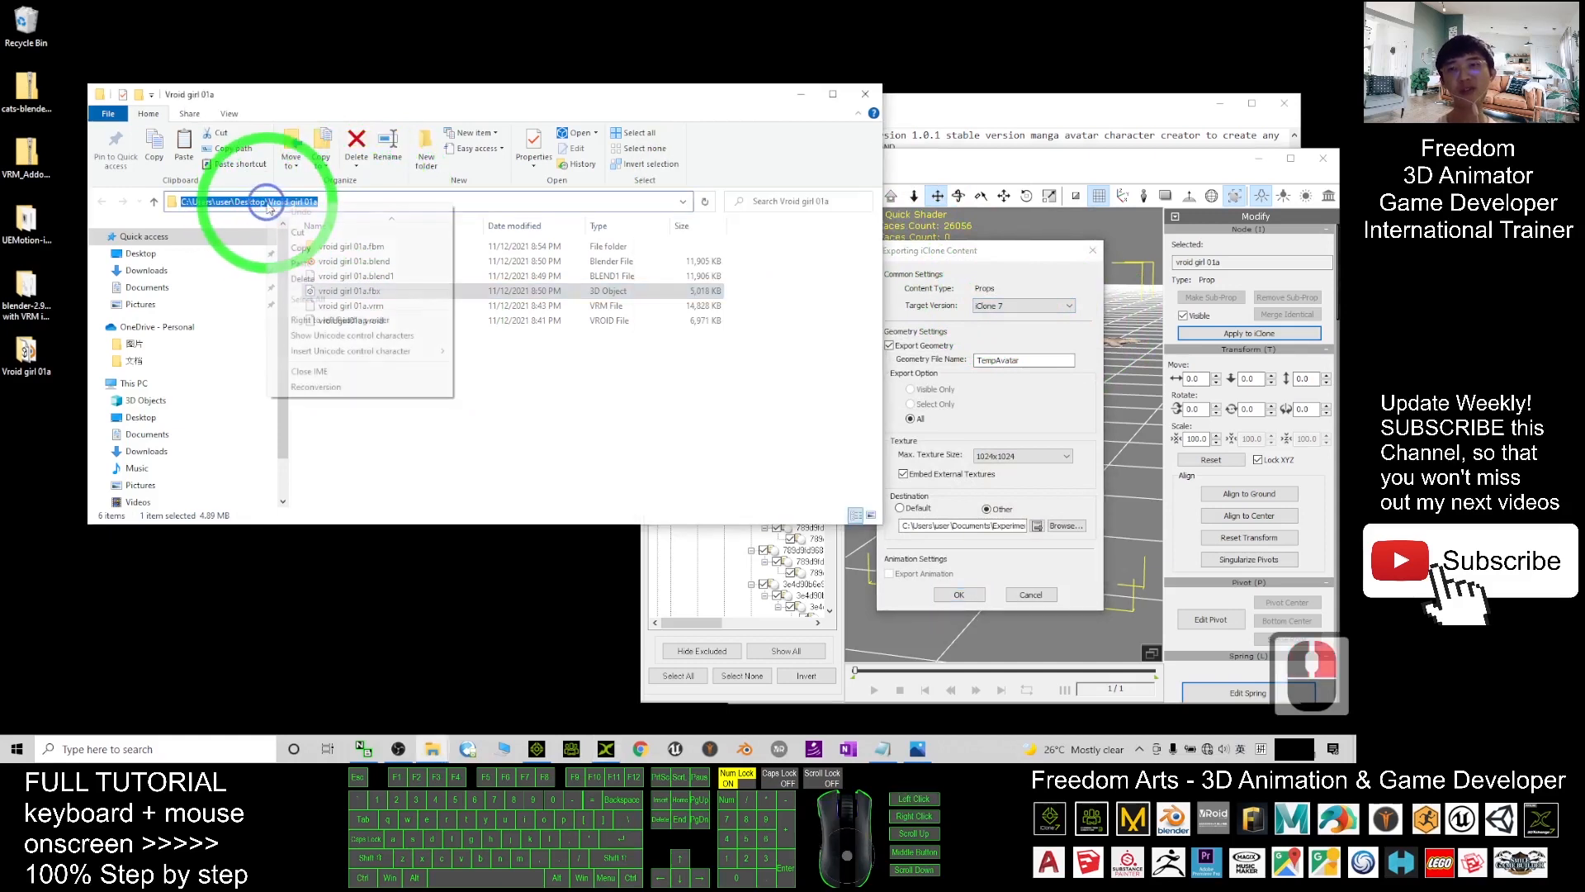
pyautogui.click(300, 250)
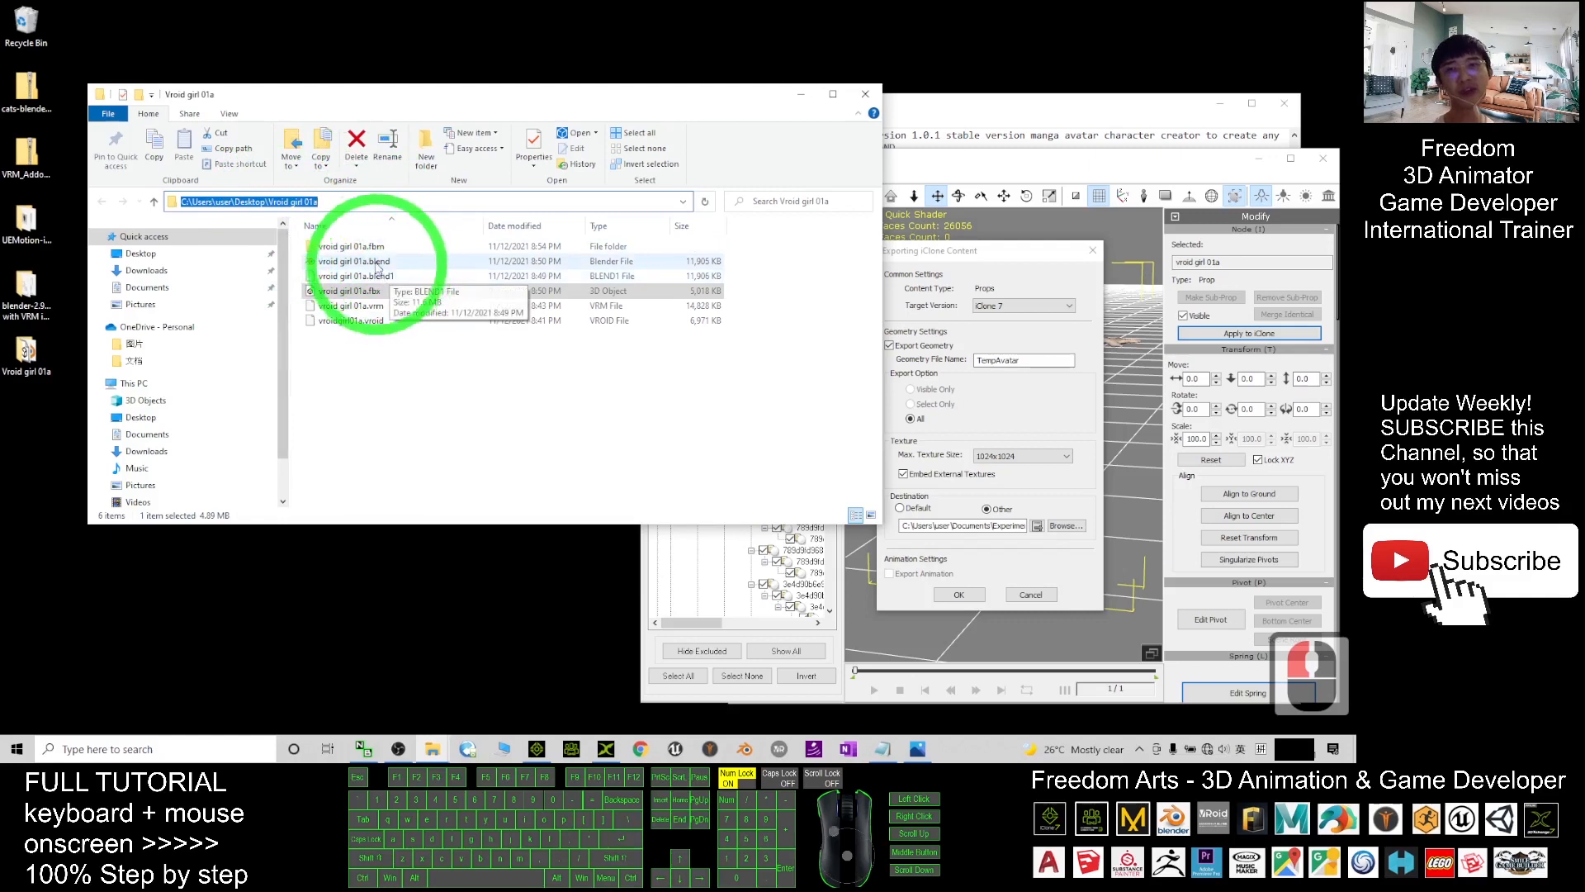
# - Set the export destination to Other and paste the Vroid girl 01a folder path
pyautogui.click(1017, 257)
pyautogui.click(950, 523)
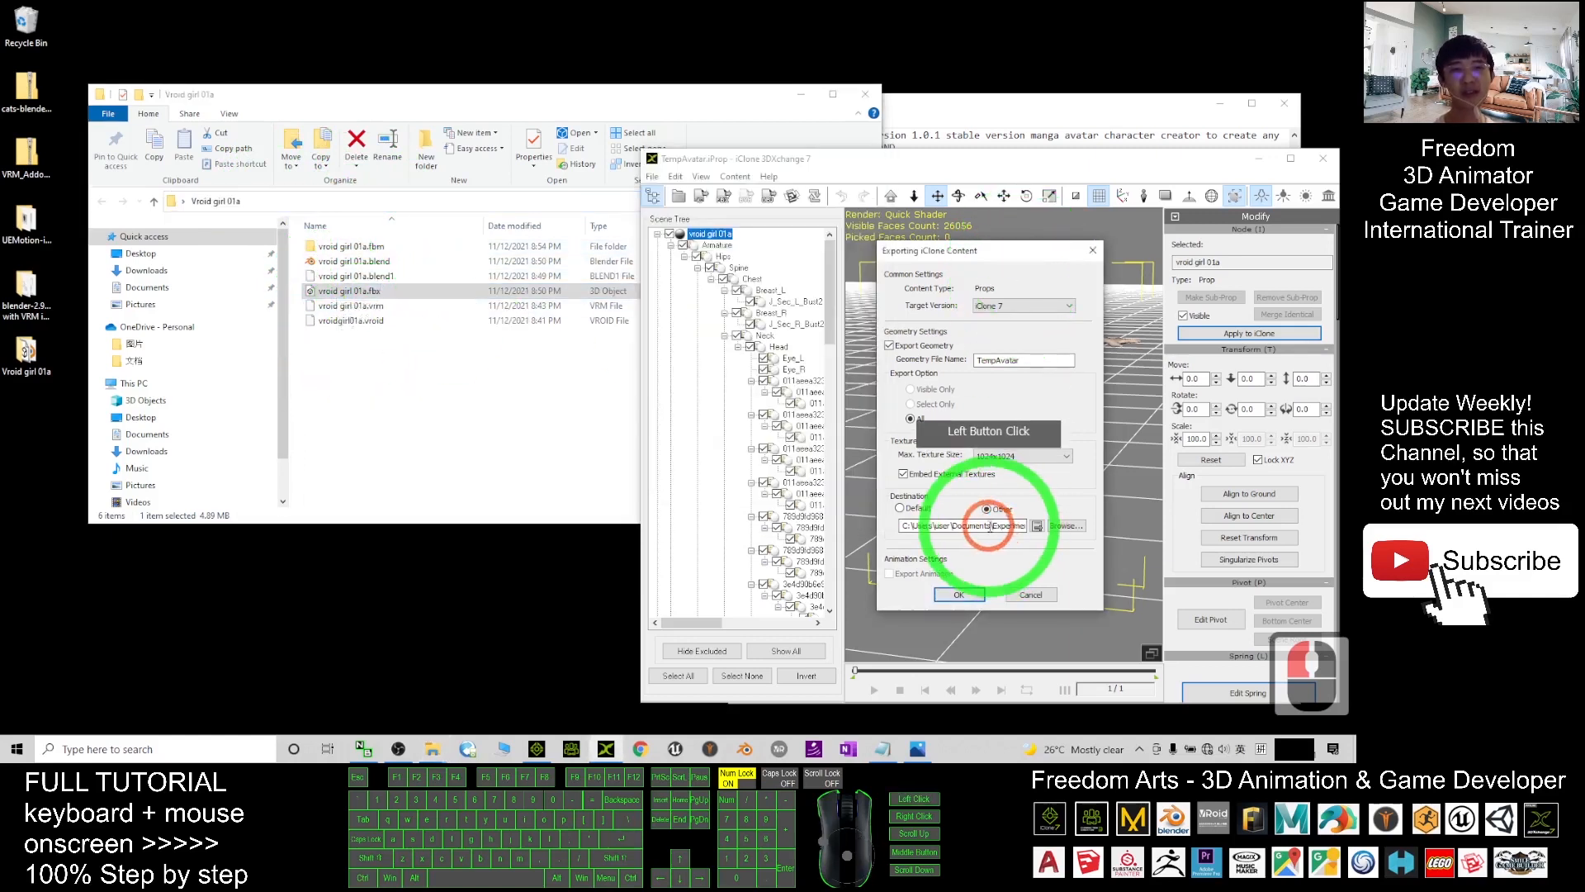
pyautogui.click(996, 509)
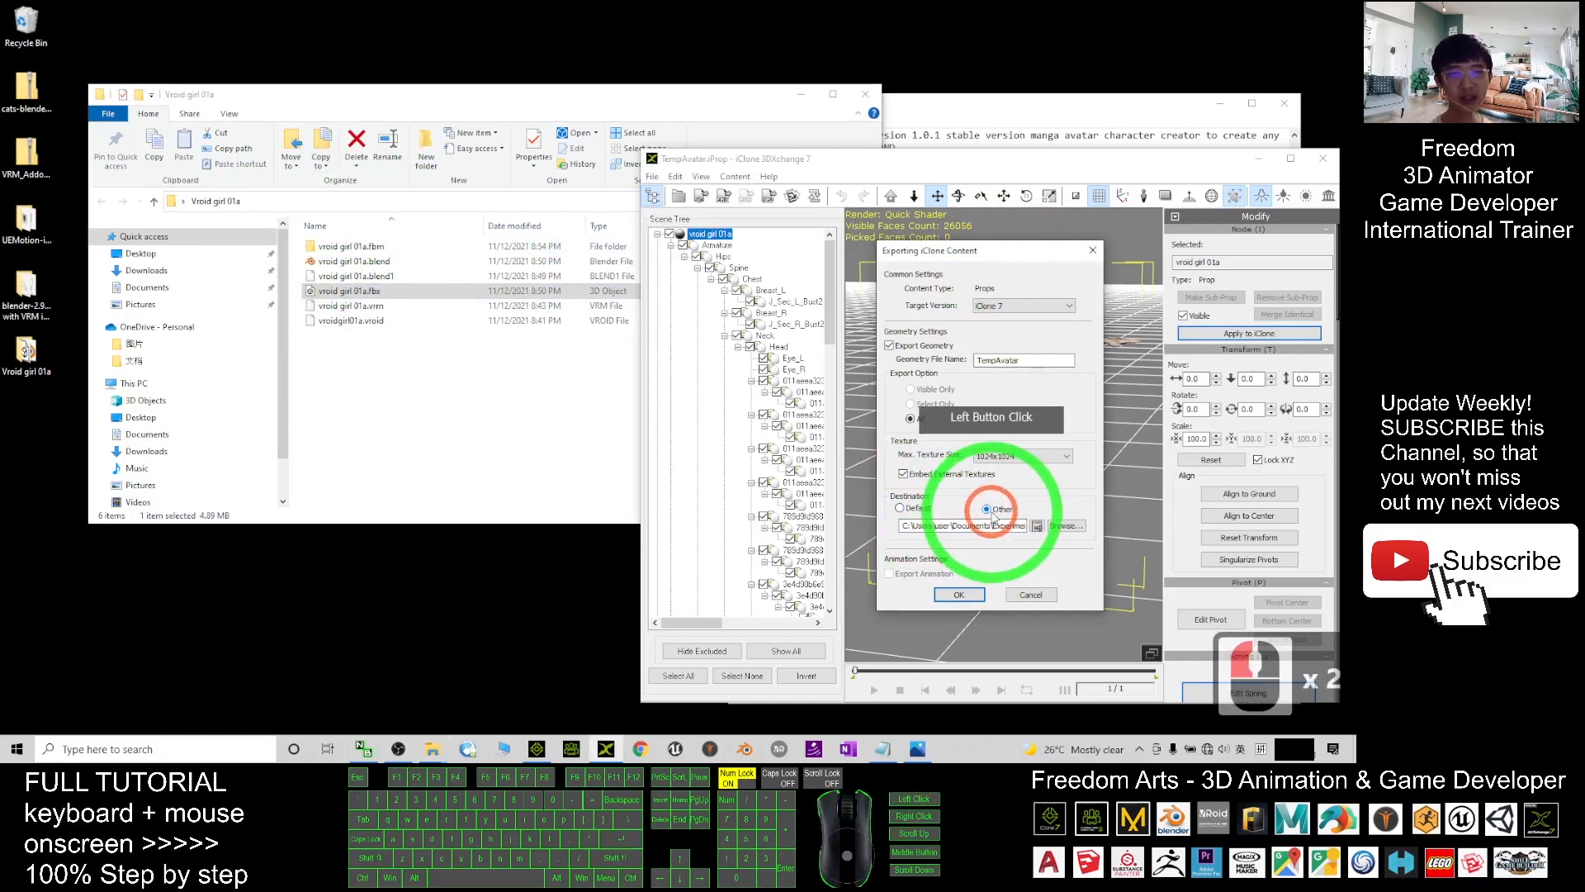
pyautogui.click(990, 525)
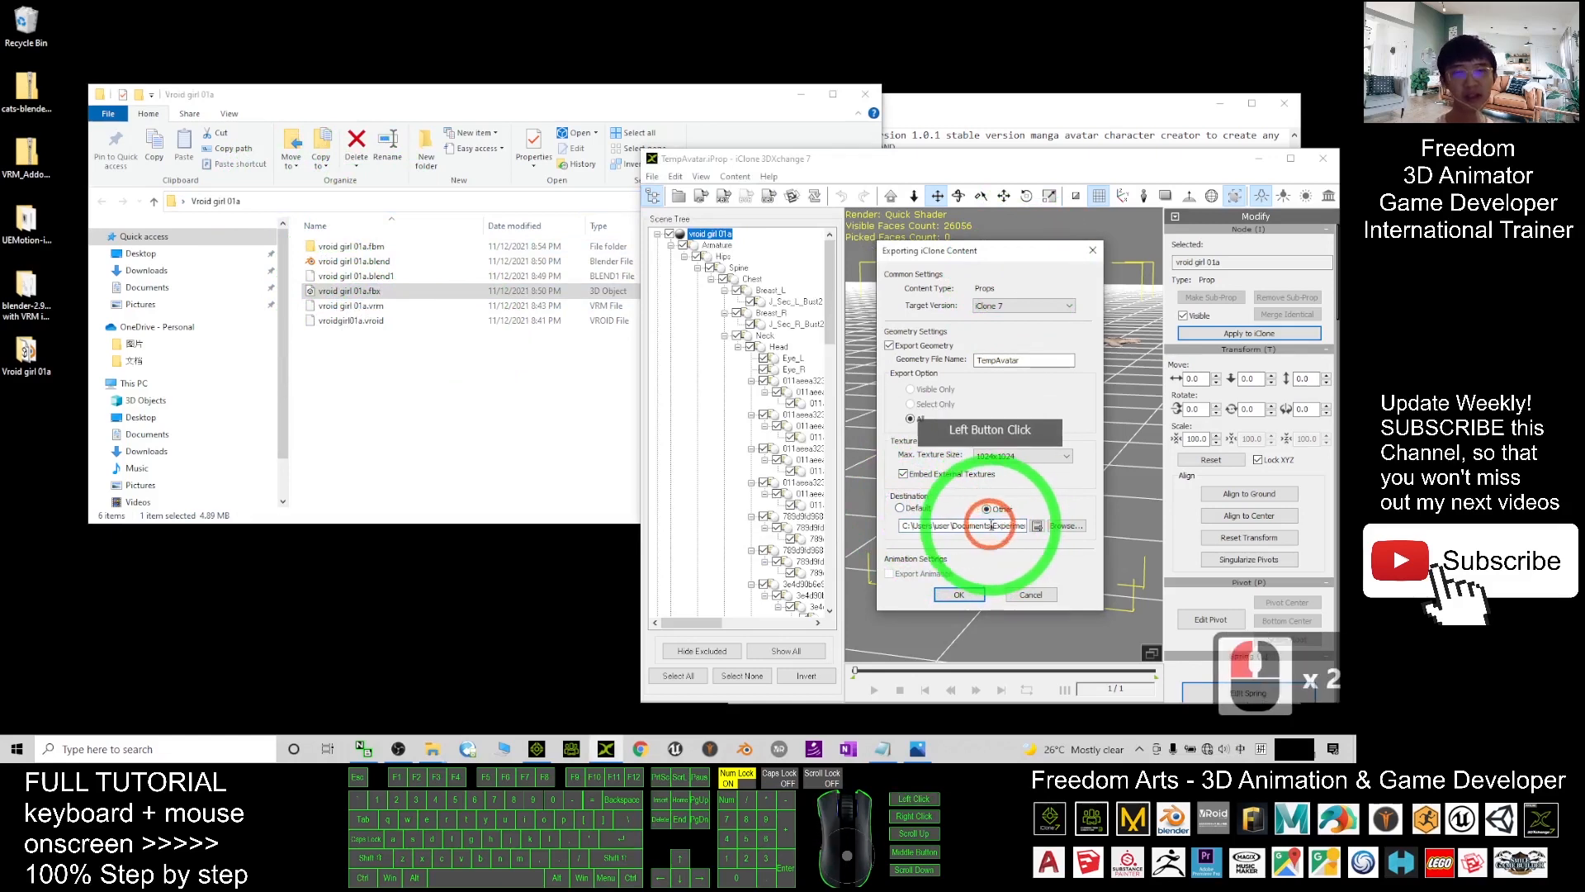
pyautogui.hotkey('ctrl', 'a')
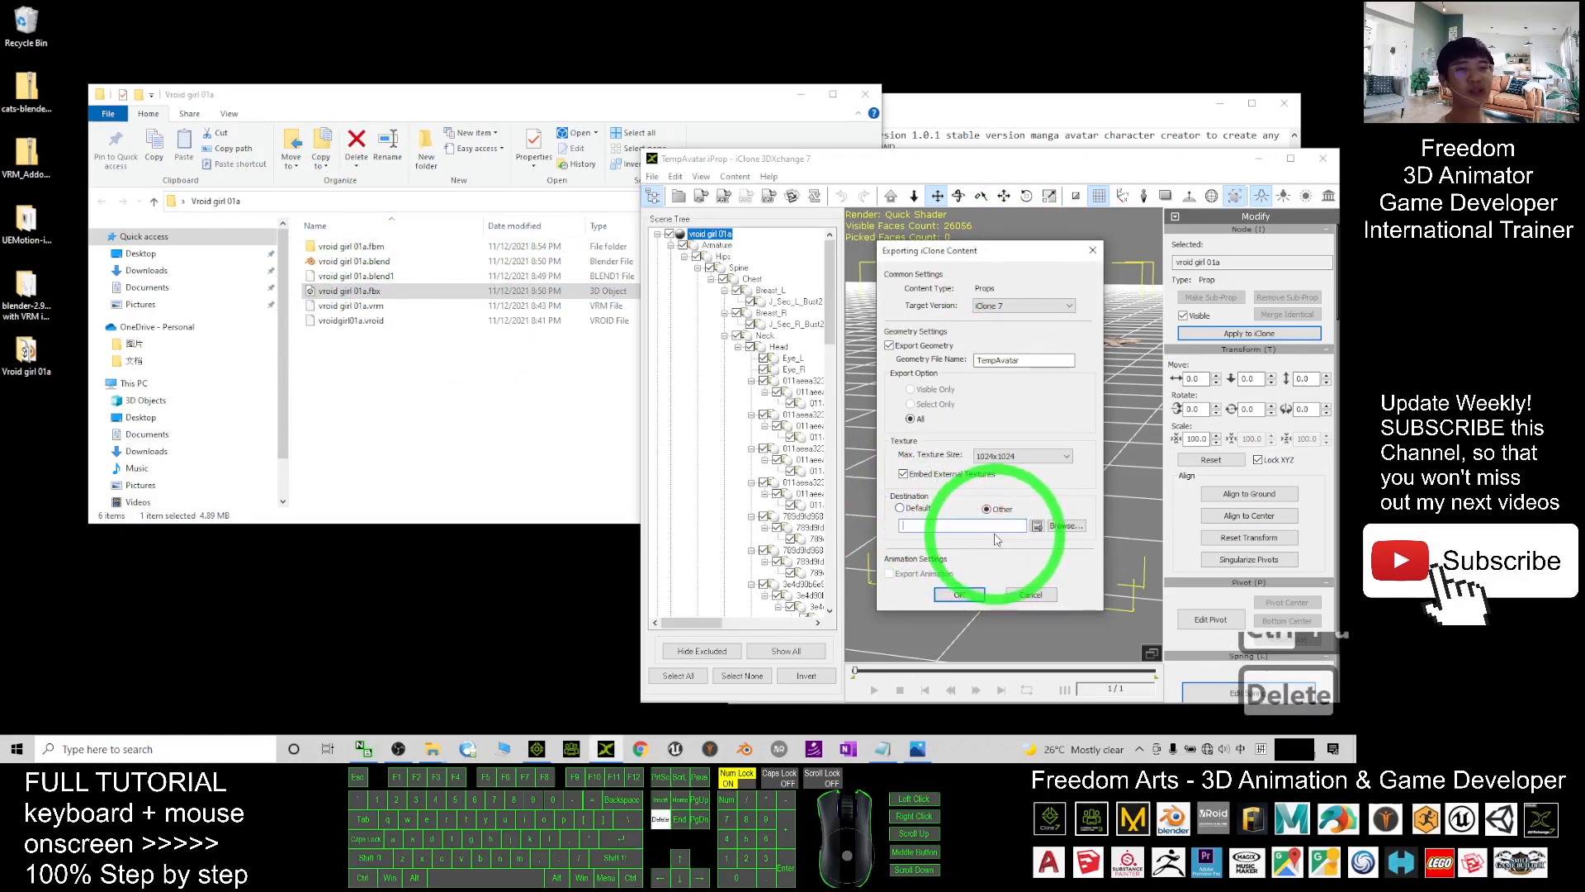
pyautogui.click(975, 524)
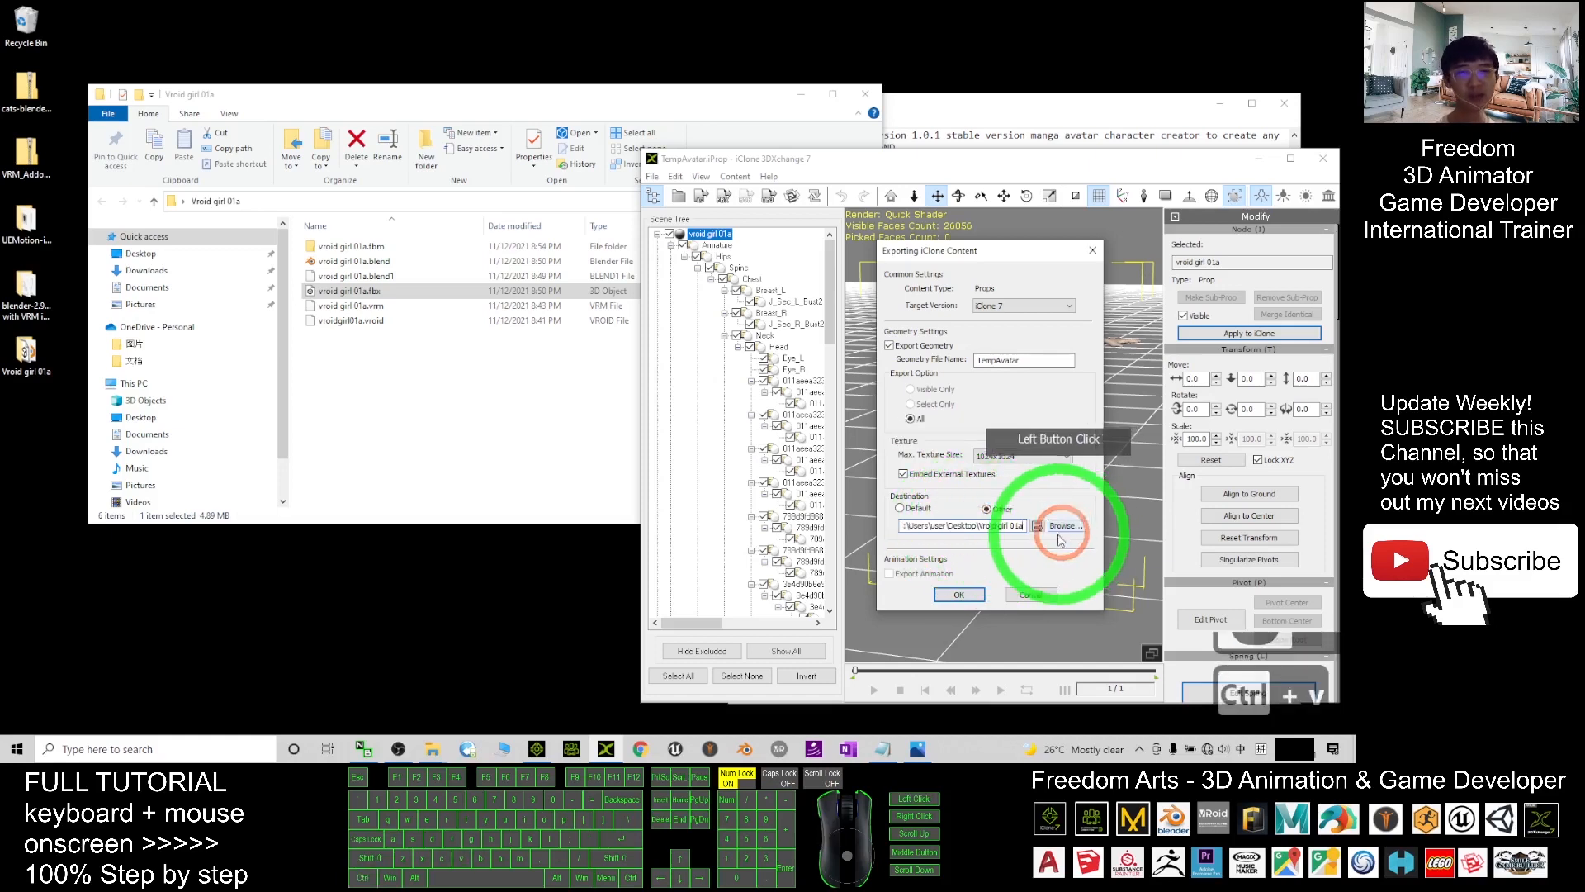
pyautogui.hotkey('ctrl', 'v')
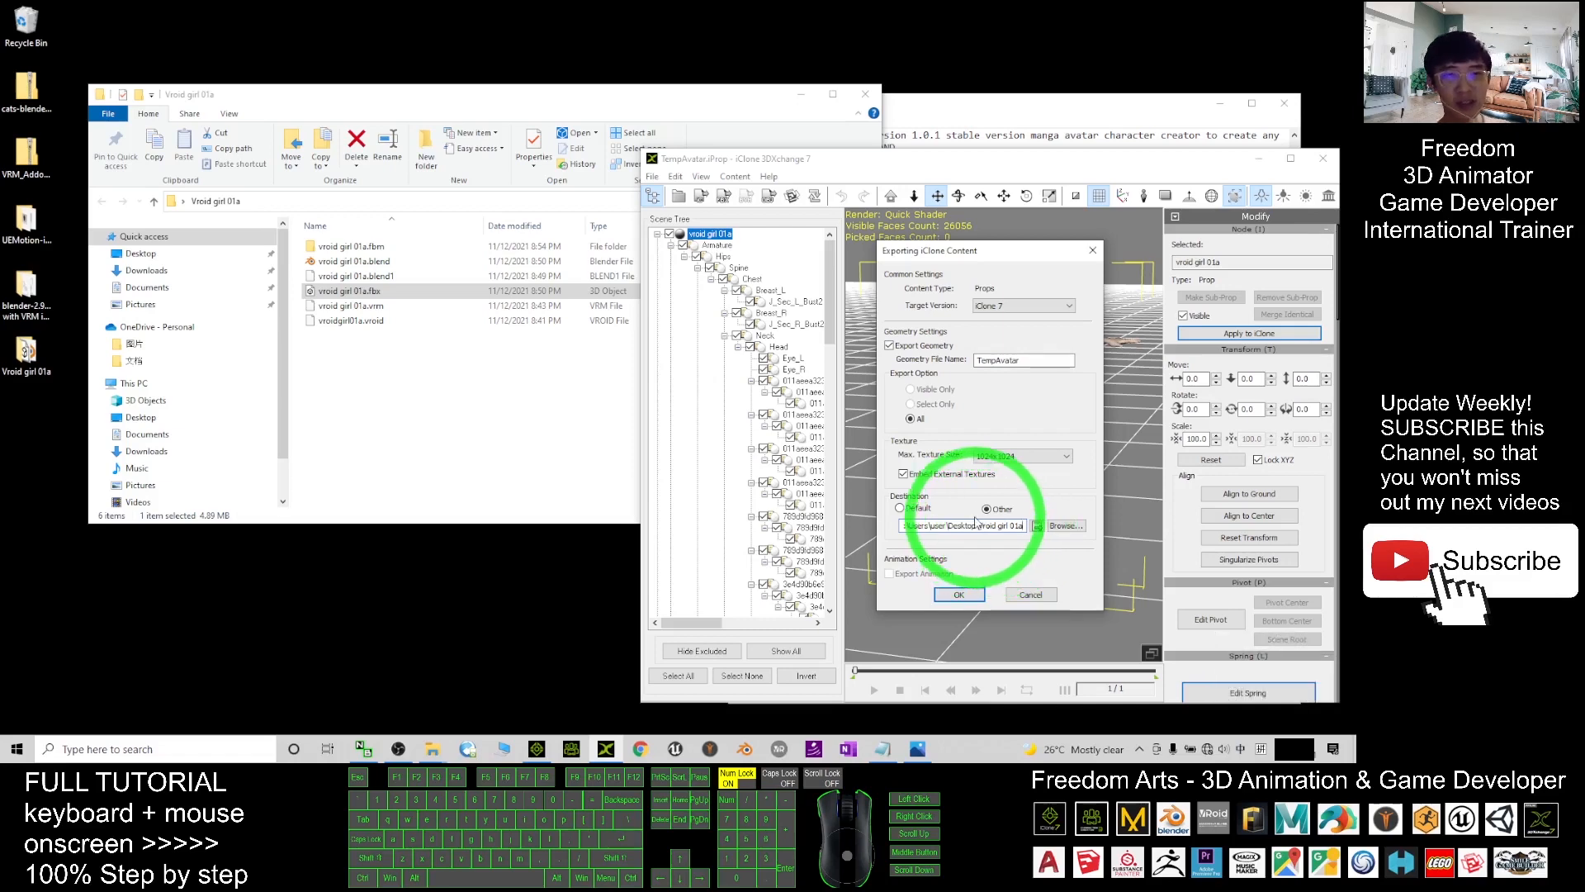
# - Rename the exported file from TempAvatar to vroid girl 01a and run the export
pyautogui.moveTo(1001, 254); pyautogui.dragTo(978, 301)
pyautogui.click(1001, 406)
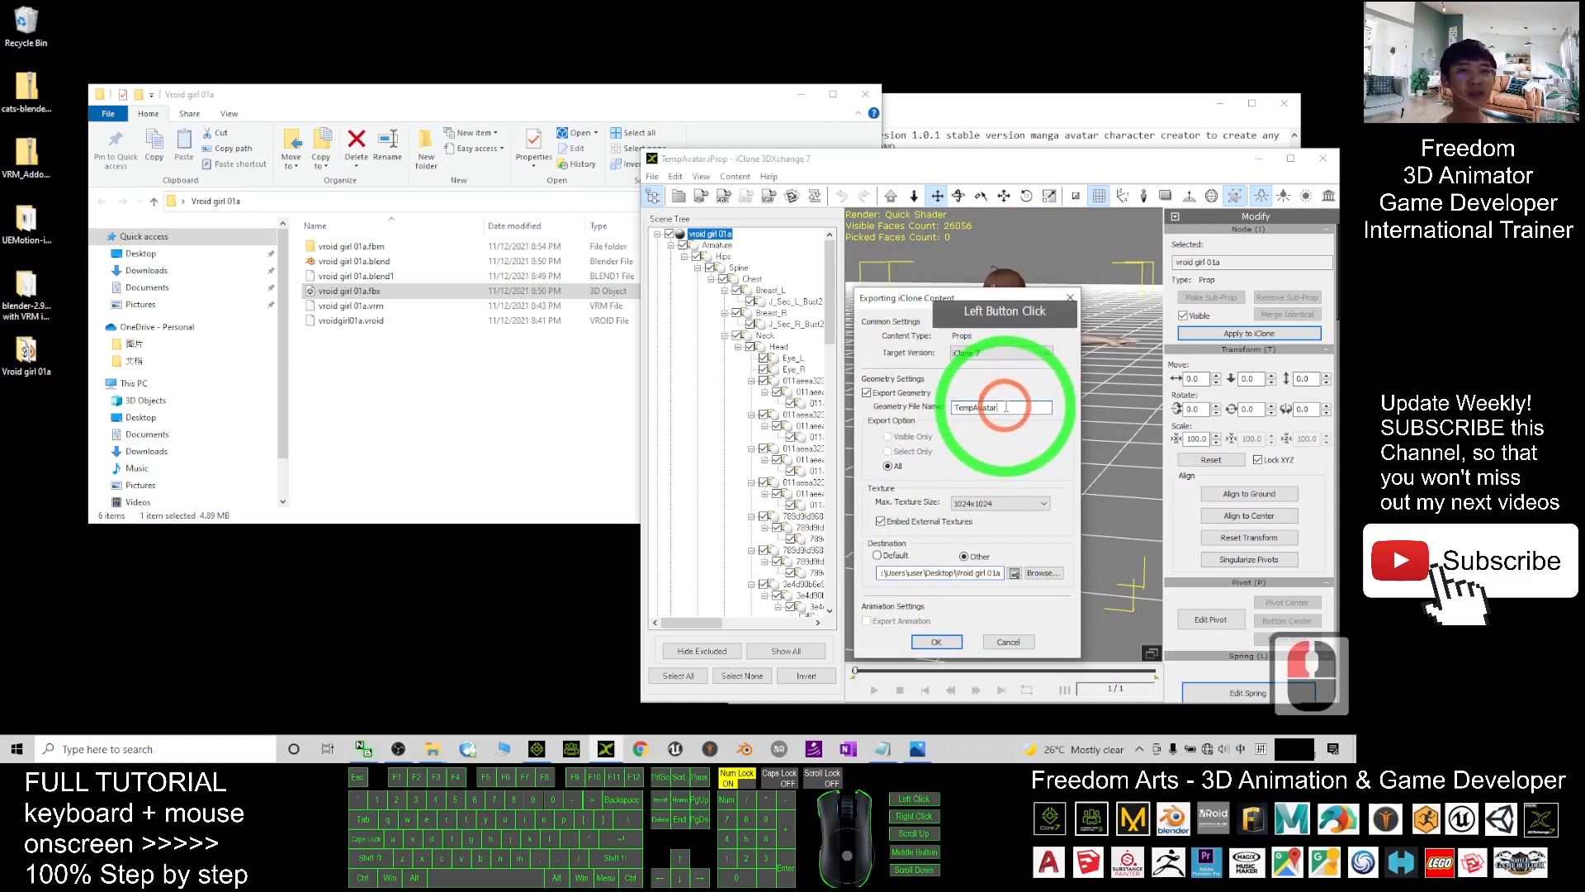
pyautogui.moveTo(1029, 404); pyautogui.dragTo(869, 392)
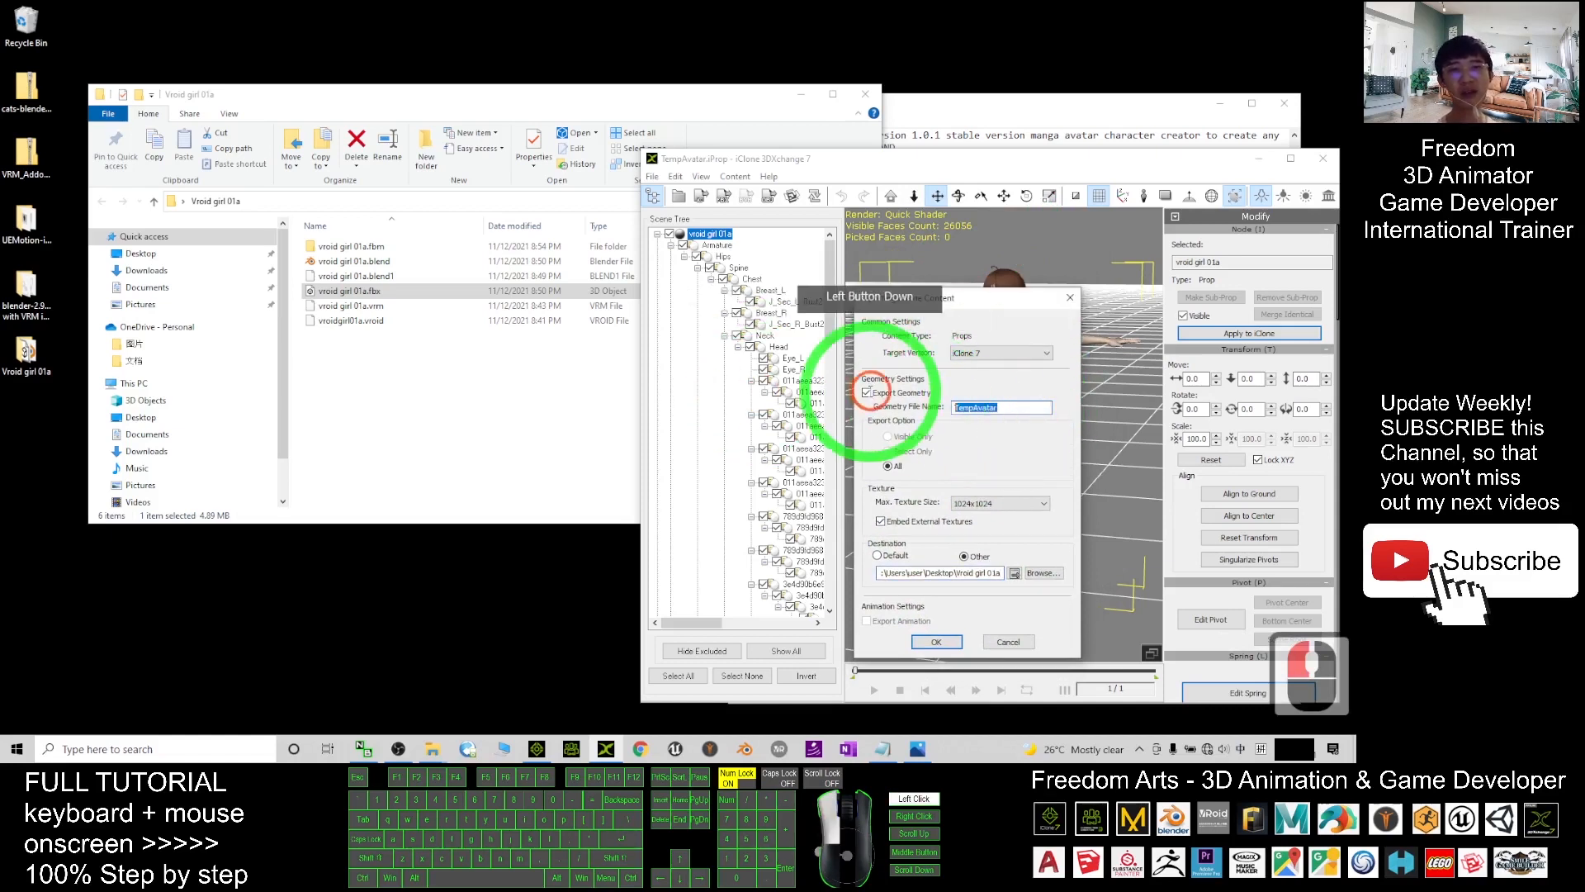
pyautogui.write('vroid')
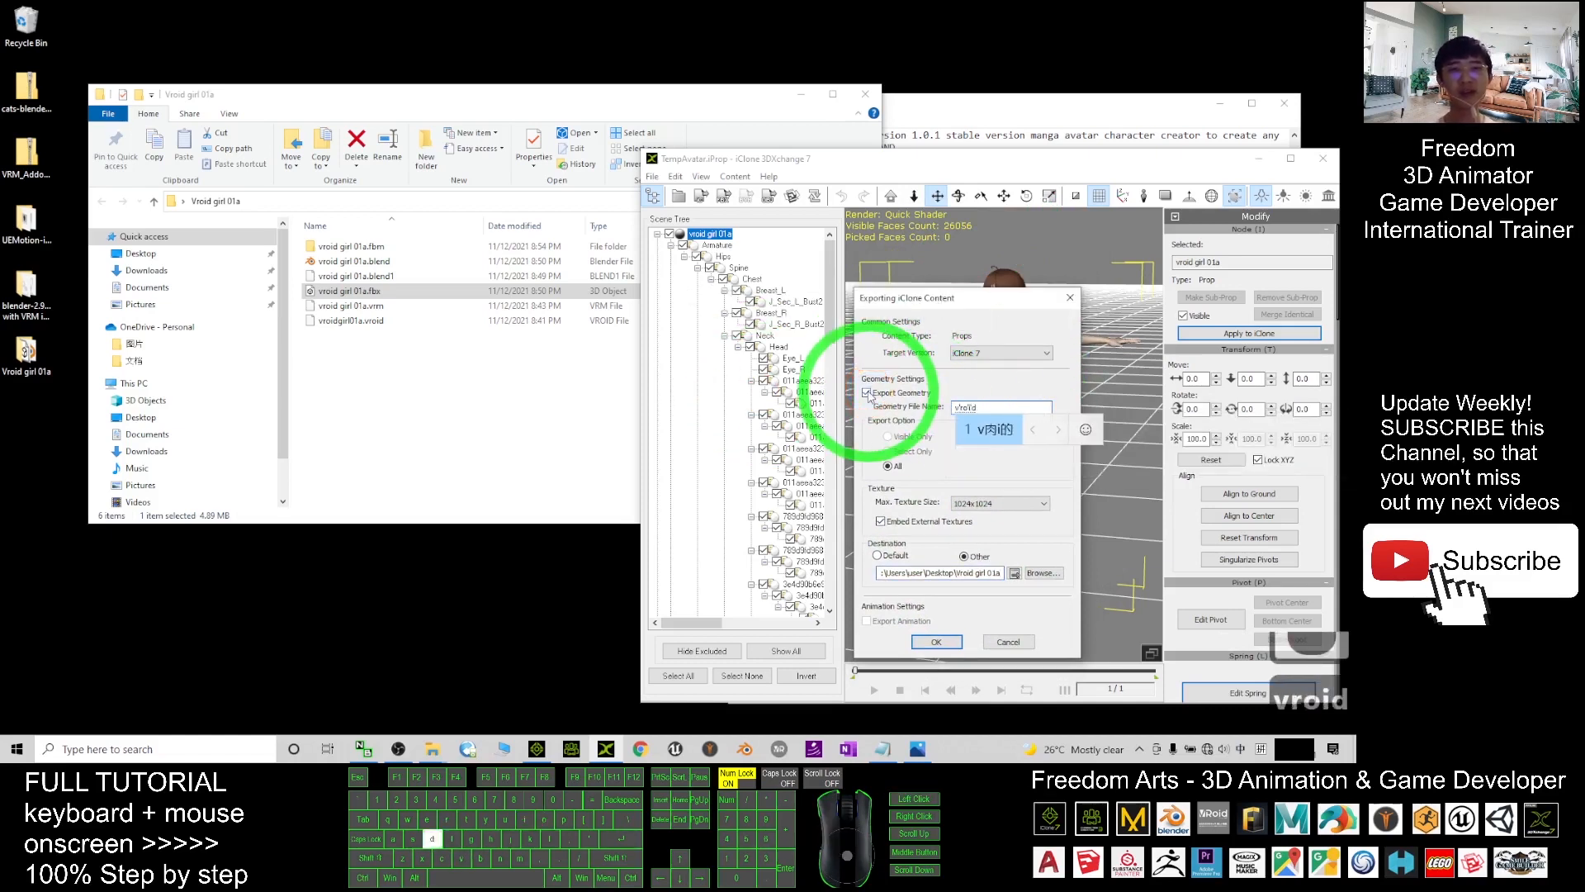
pyautogui.press('shift')
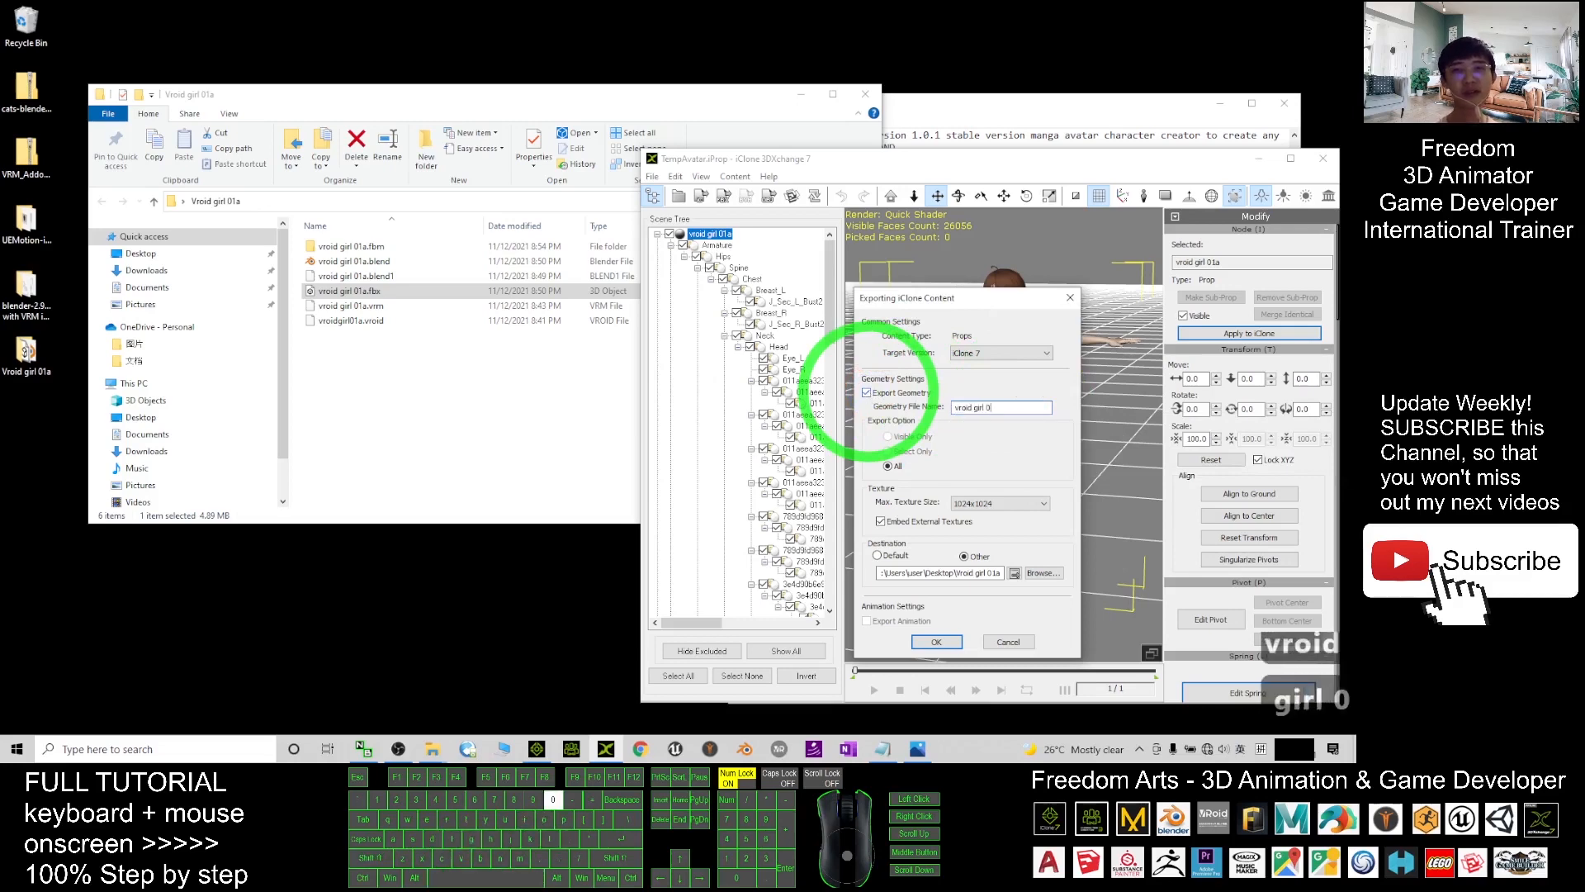
pyautogui.click(943, 644)
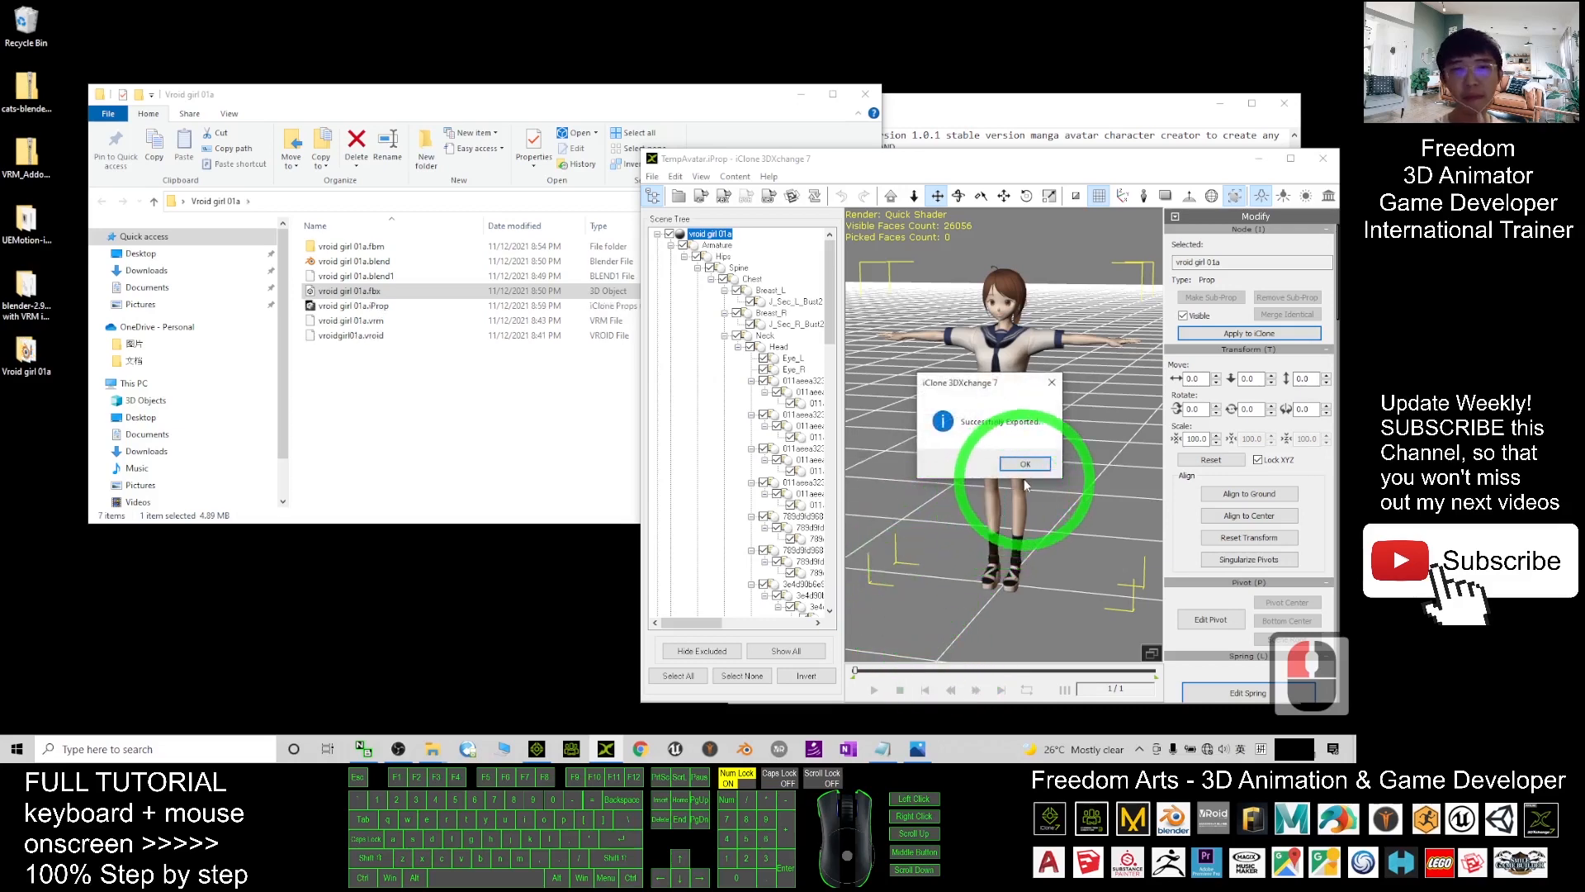
# - Dismiss the success message and check vroid girl 01a.iProp in the character folder
pyautogui.click(1024, 466)
pyautogui.click(399, 298)
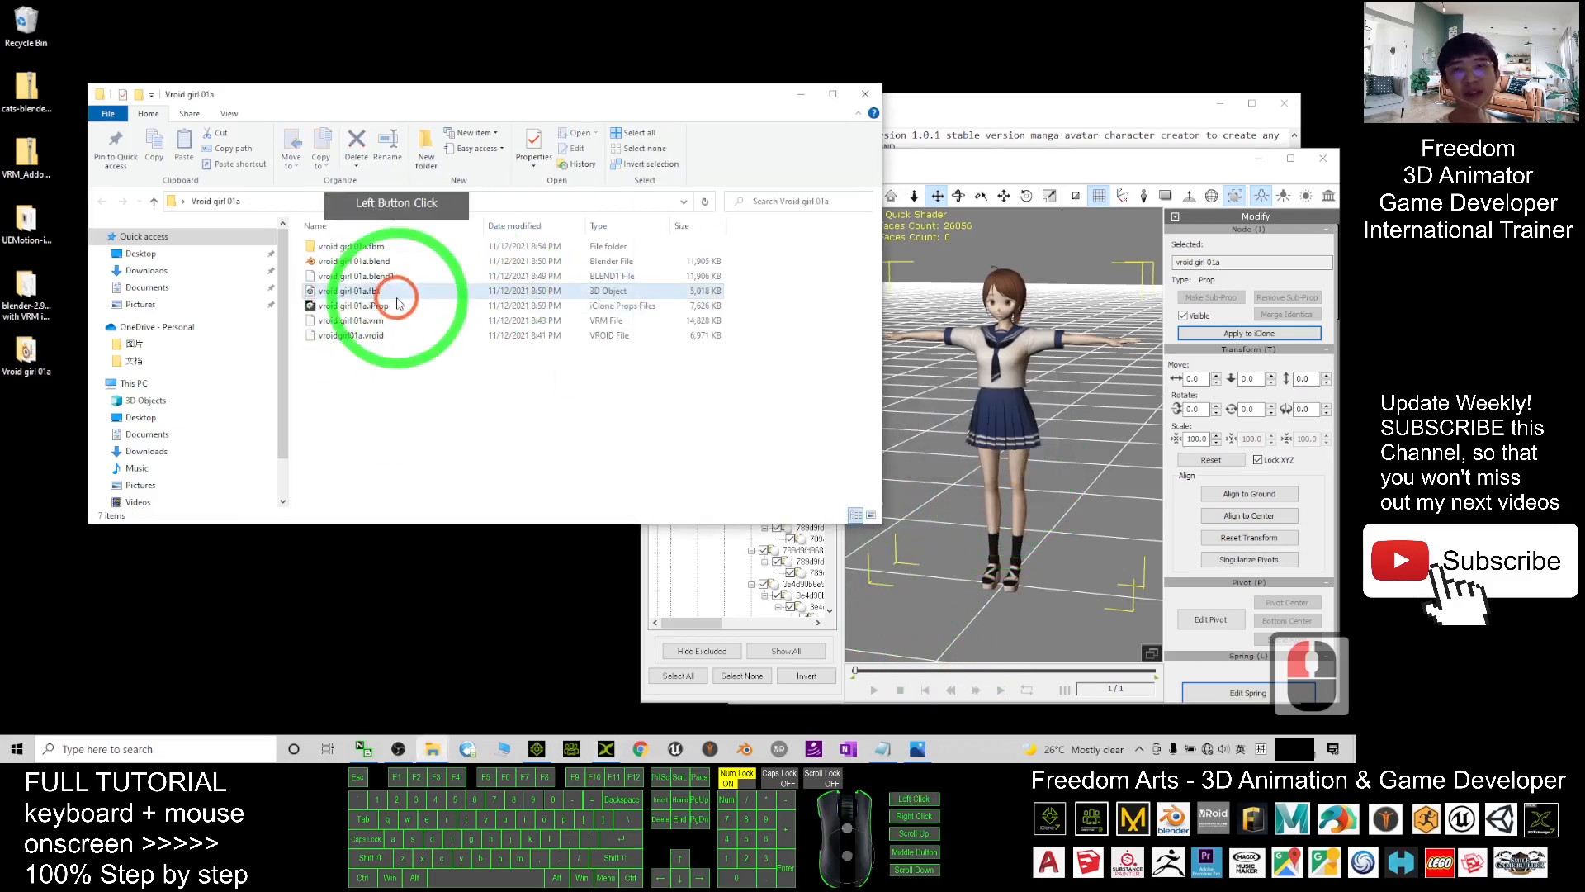
pyautogui.click(615, 294)
pyautogui.click(618, 310)
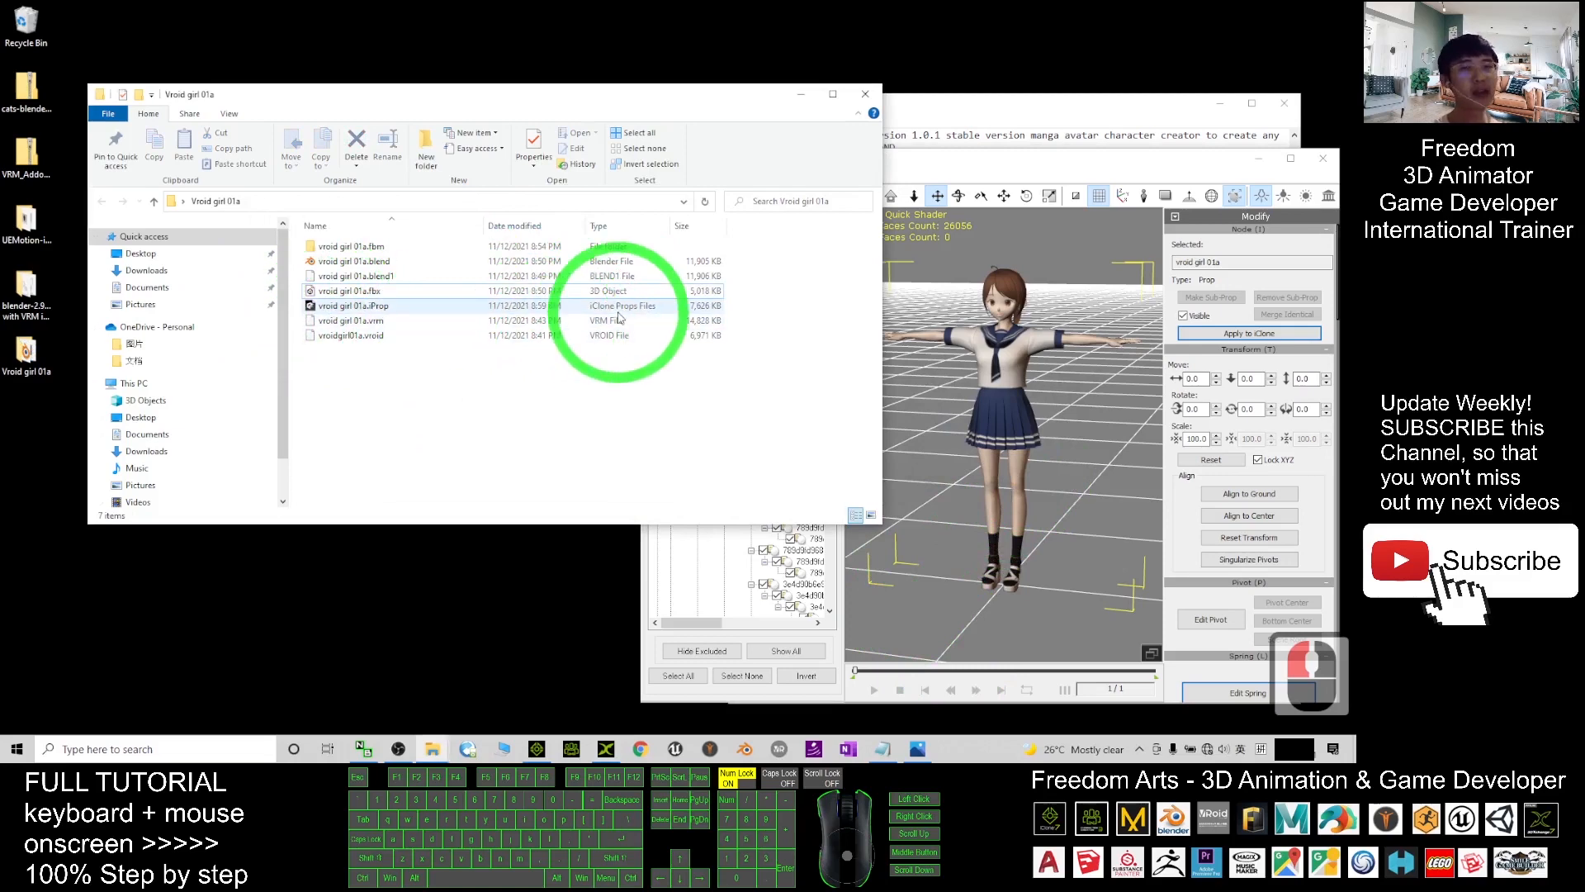
pyautogui.click(1029, 137)
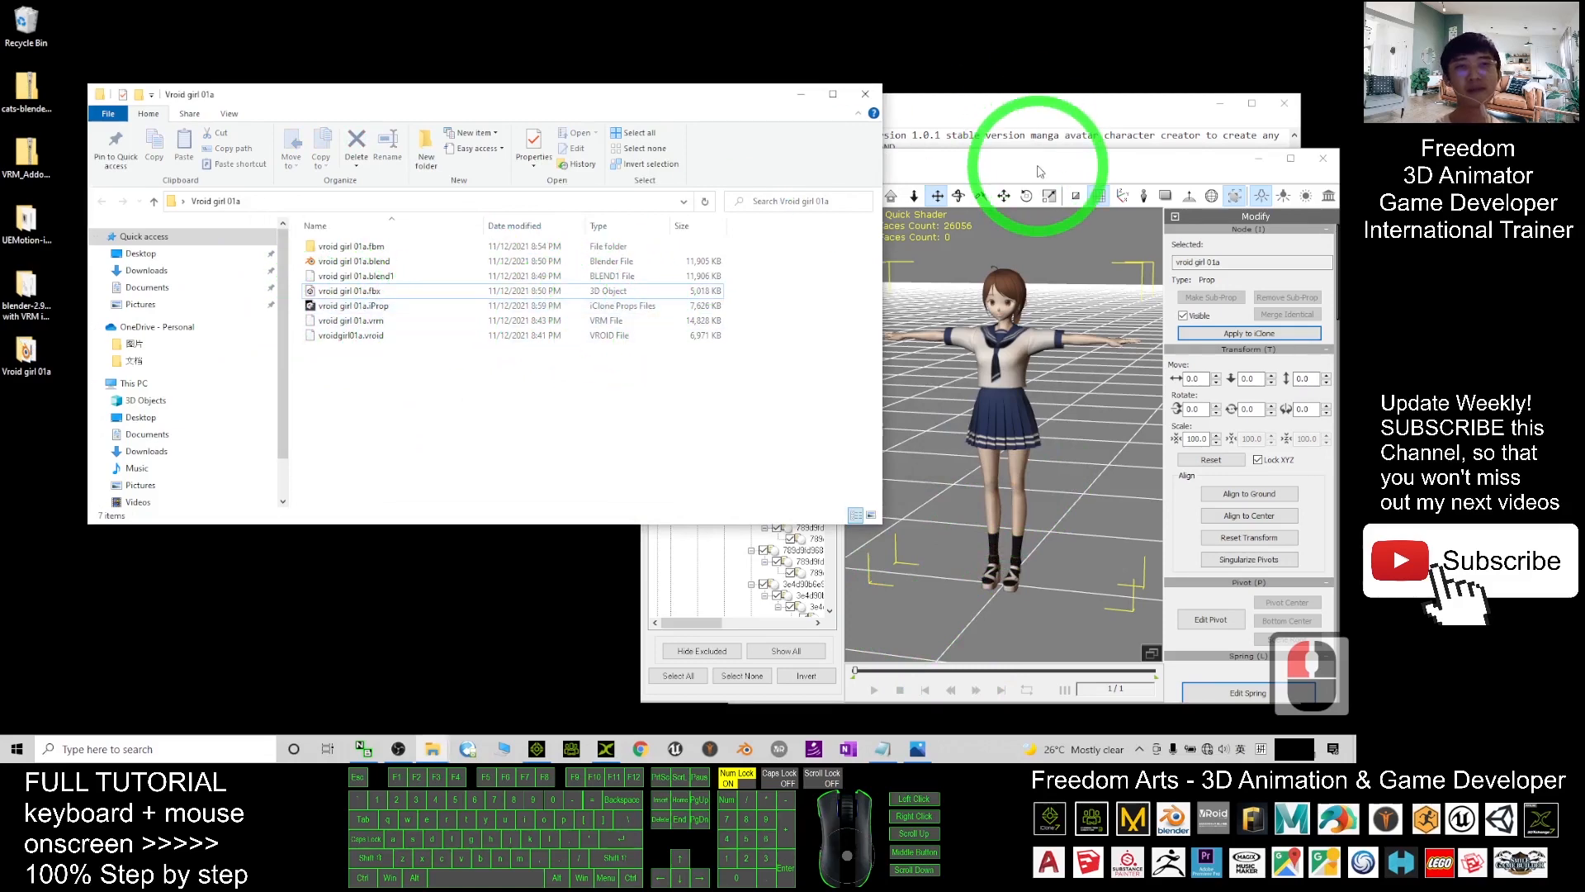
pyautogui.moveTo(1039, 171); pyautogui.dragTo(900, 122)
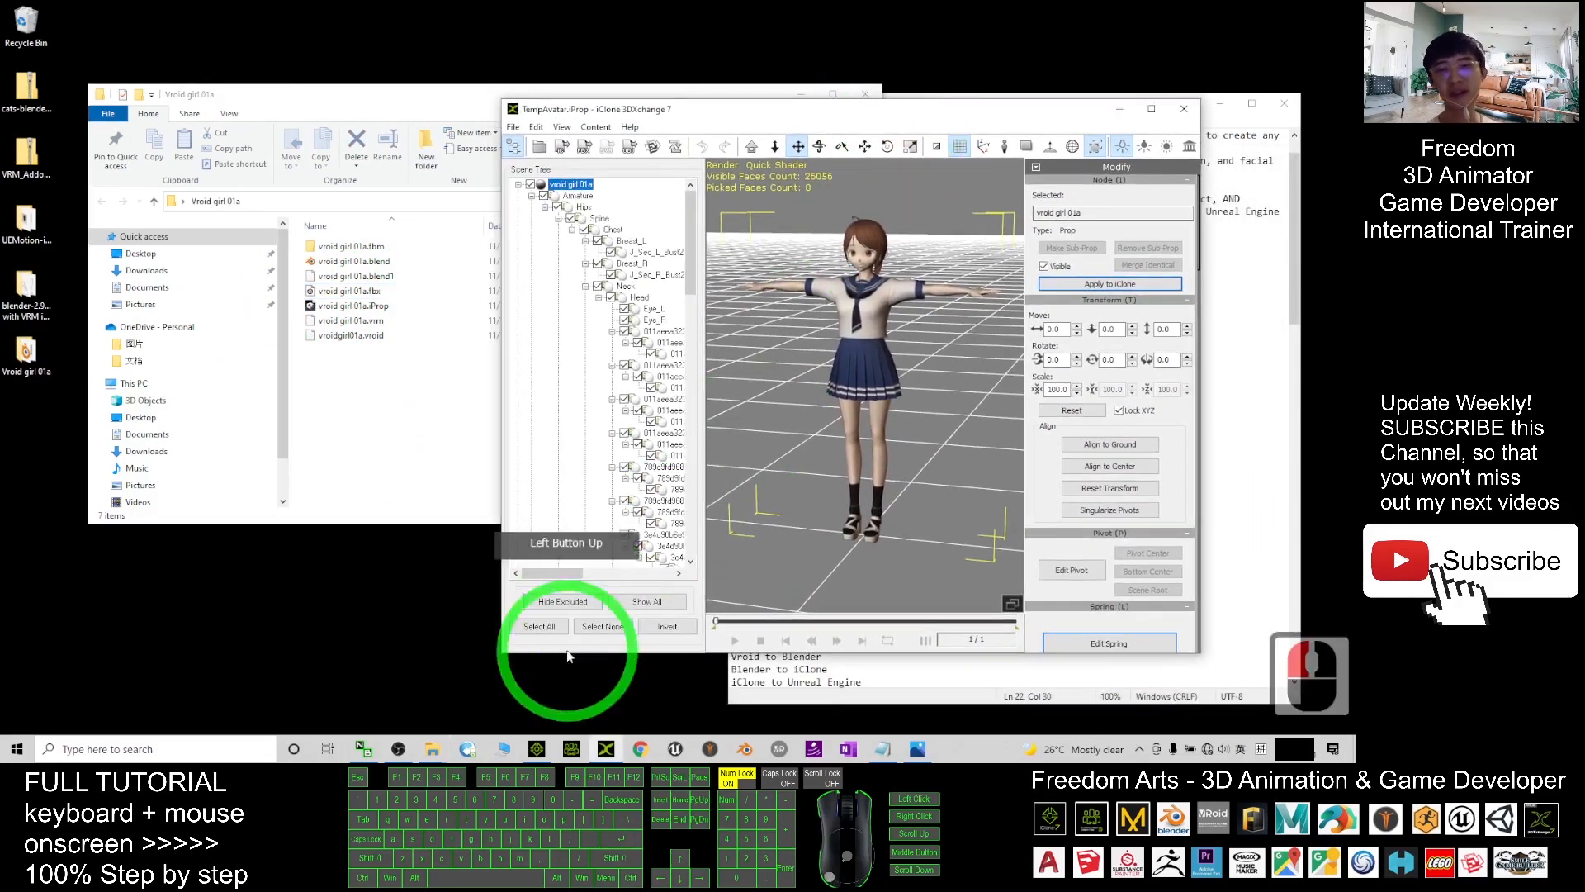
# - Start a new empty iClone 7 project without saving the old one, then minimize iClone
pyautogui.click(537, 749)
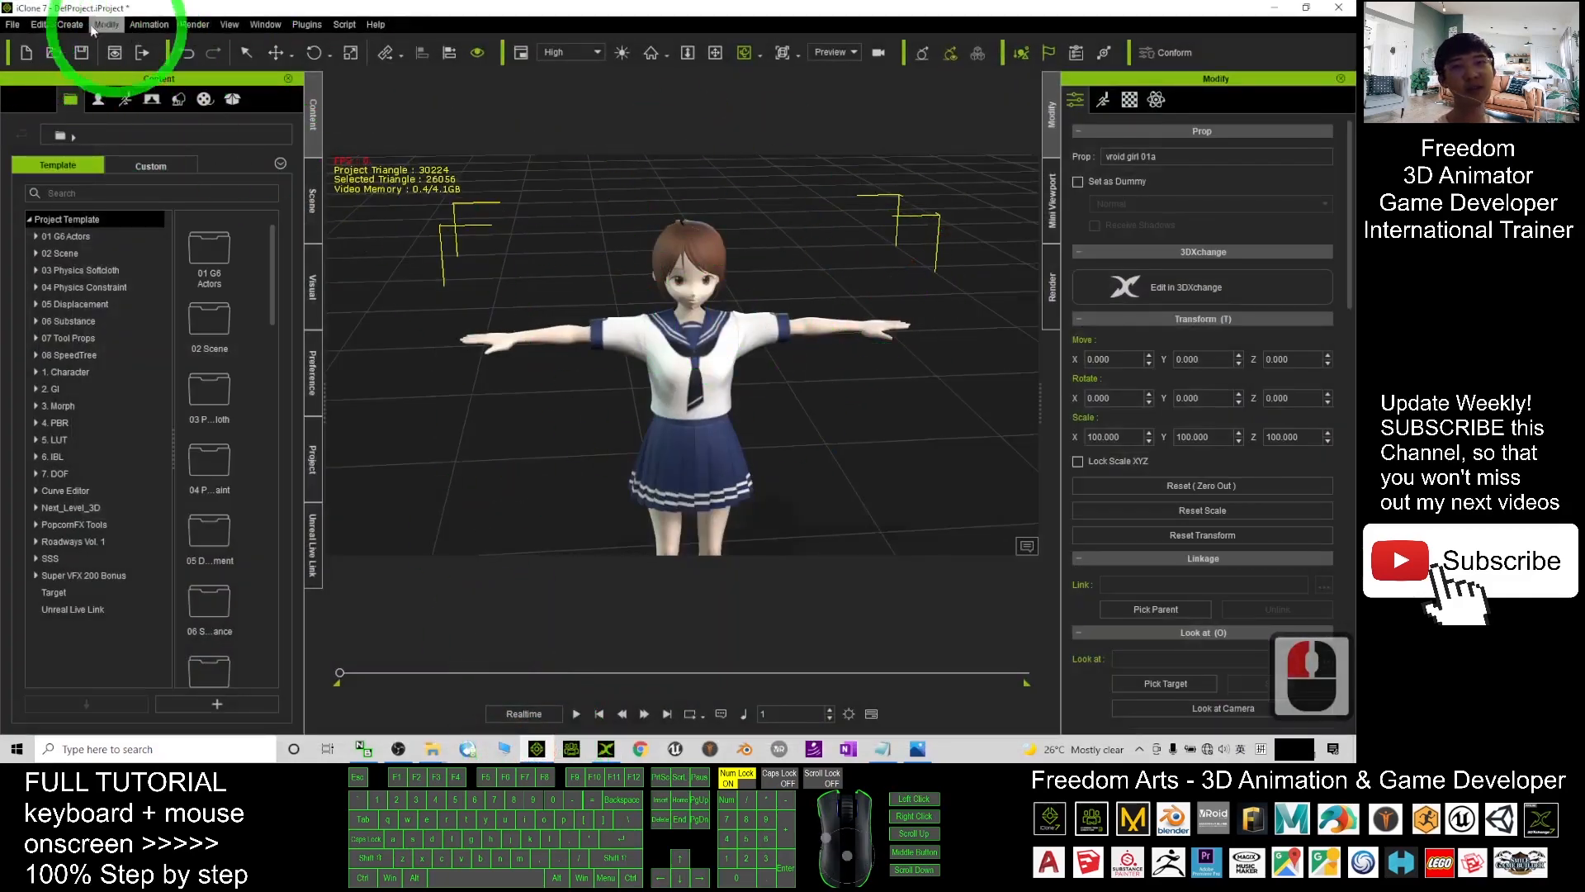
pyautogui.click(26, 54)
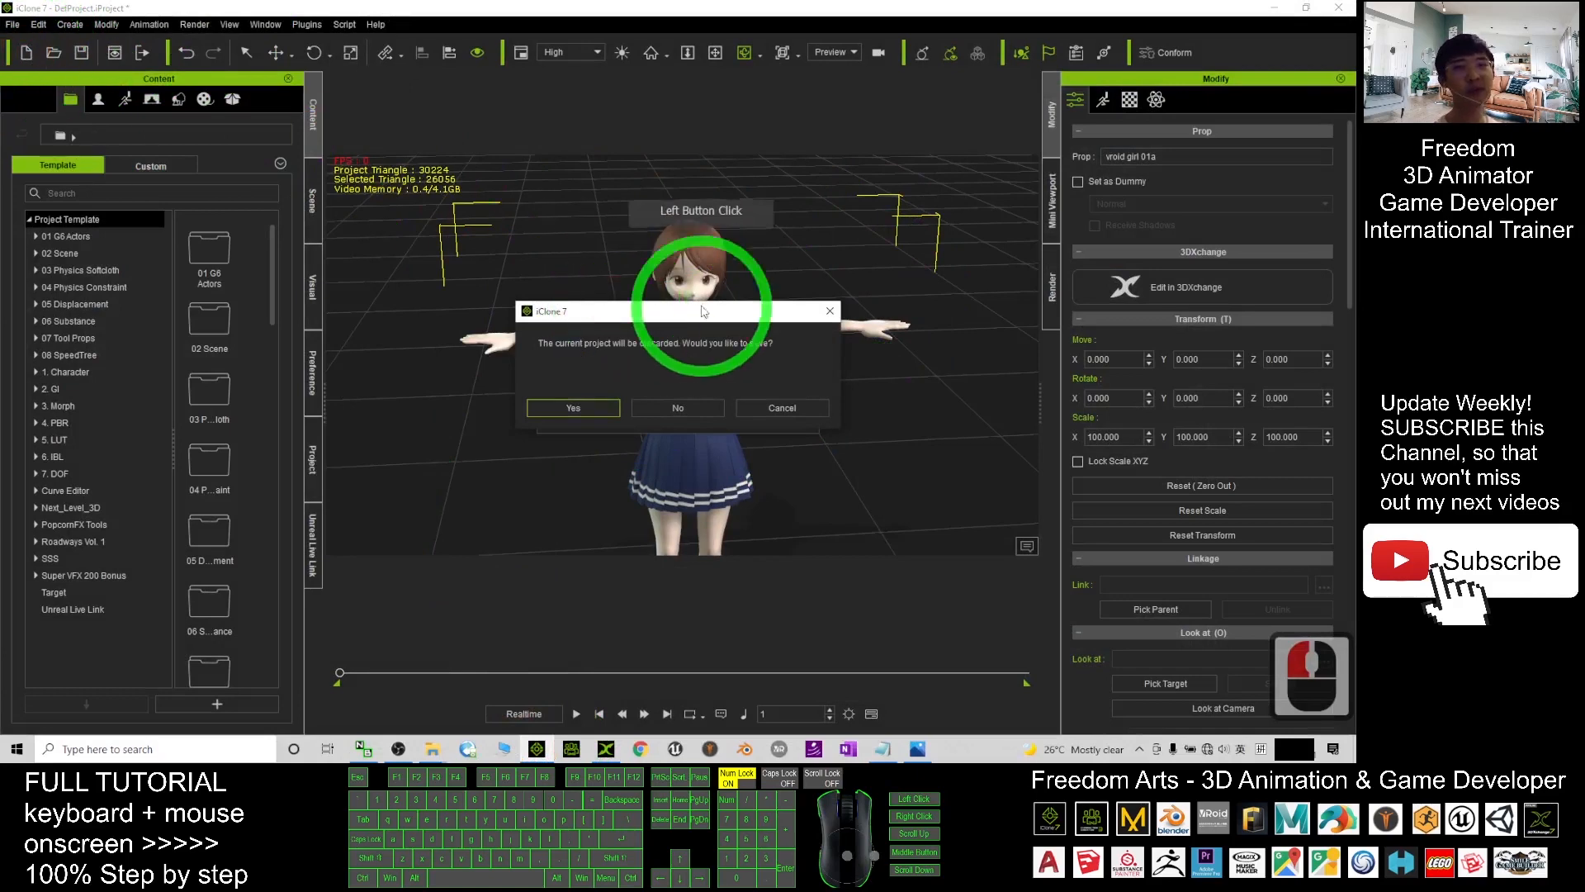
pyautogui.click(710, 417)
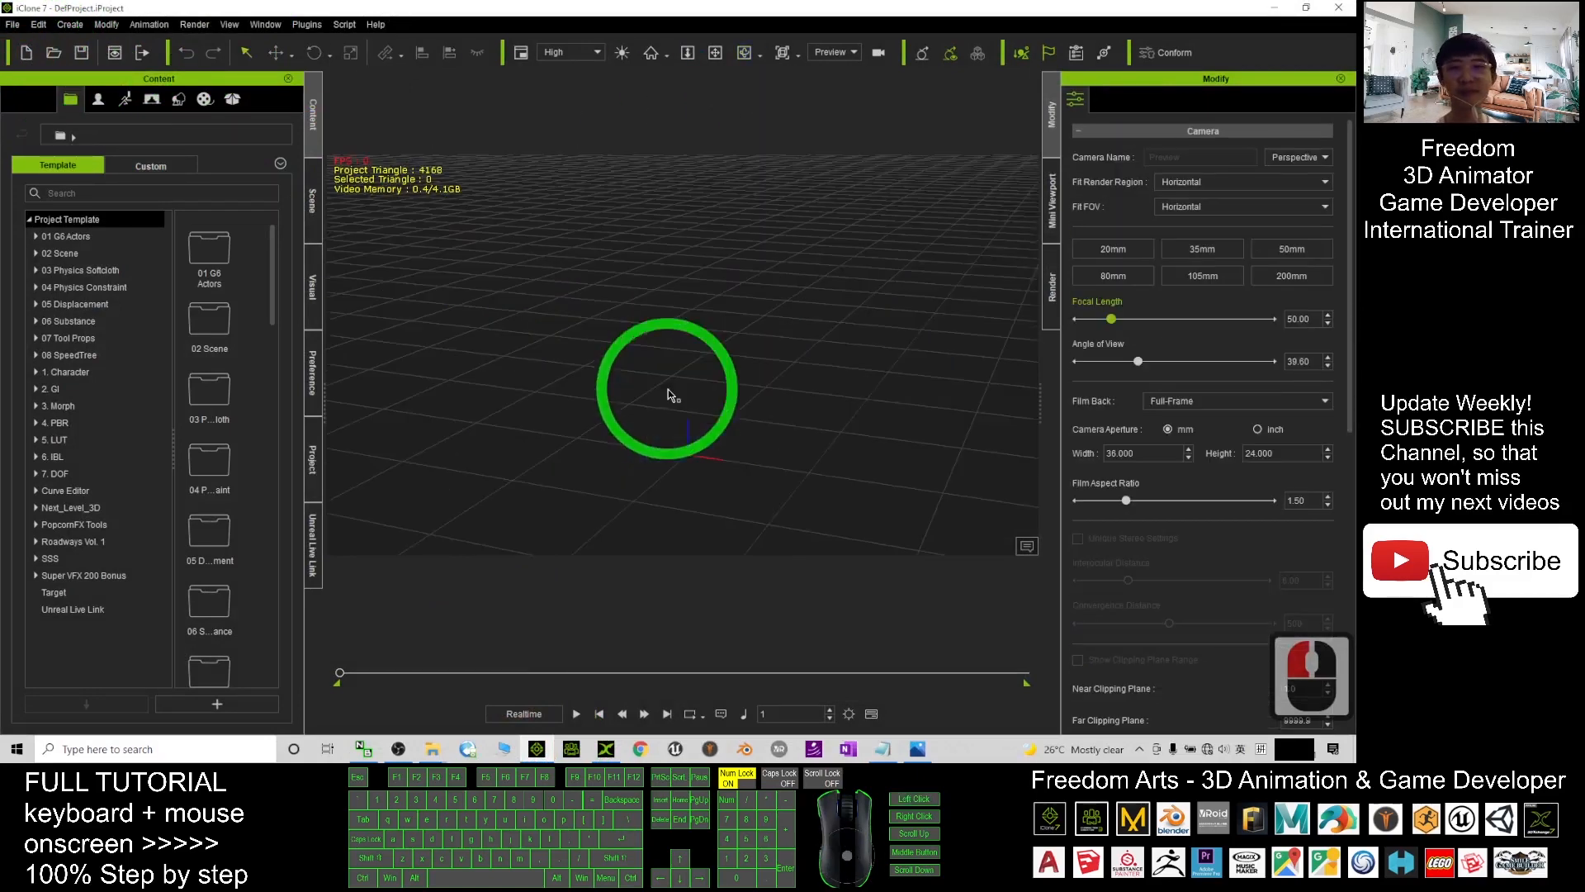
pyautogui.click(1278, 10)
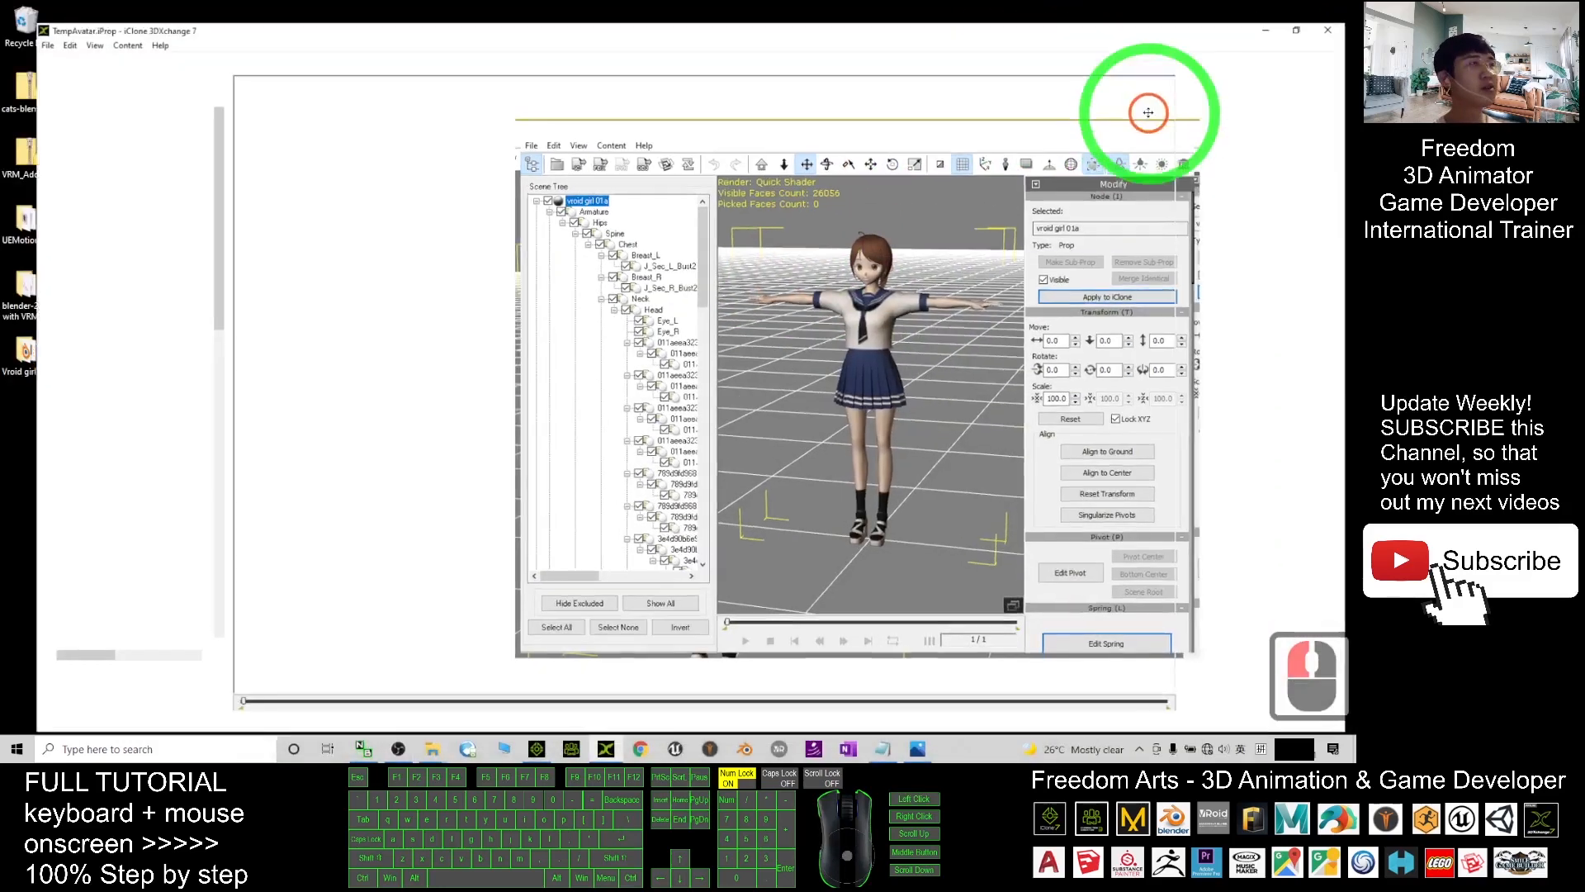
# - Maximize 3DXchange and orbit, pan and zoom to frame the schoolgirl
pyautogui.click(1151, 109)
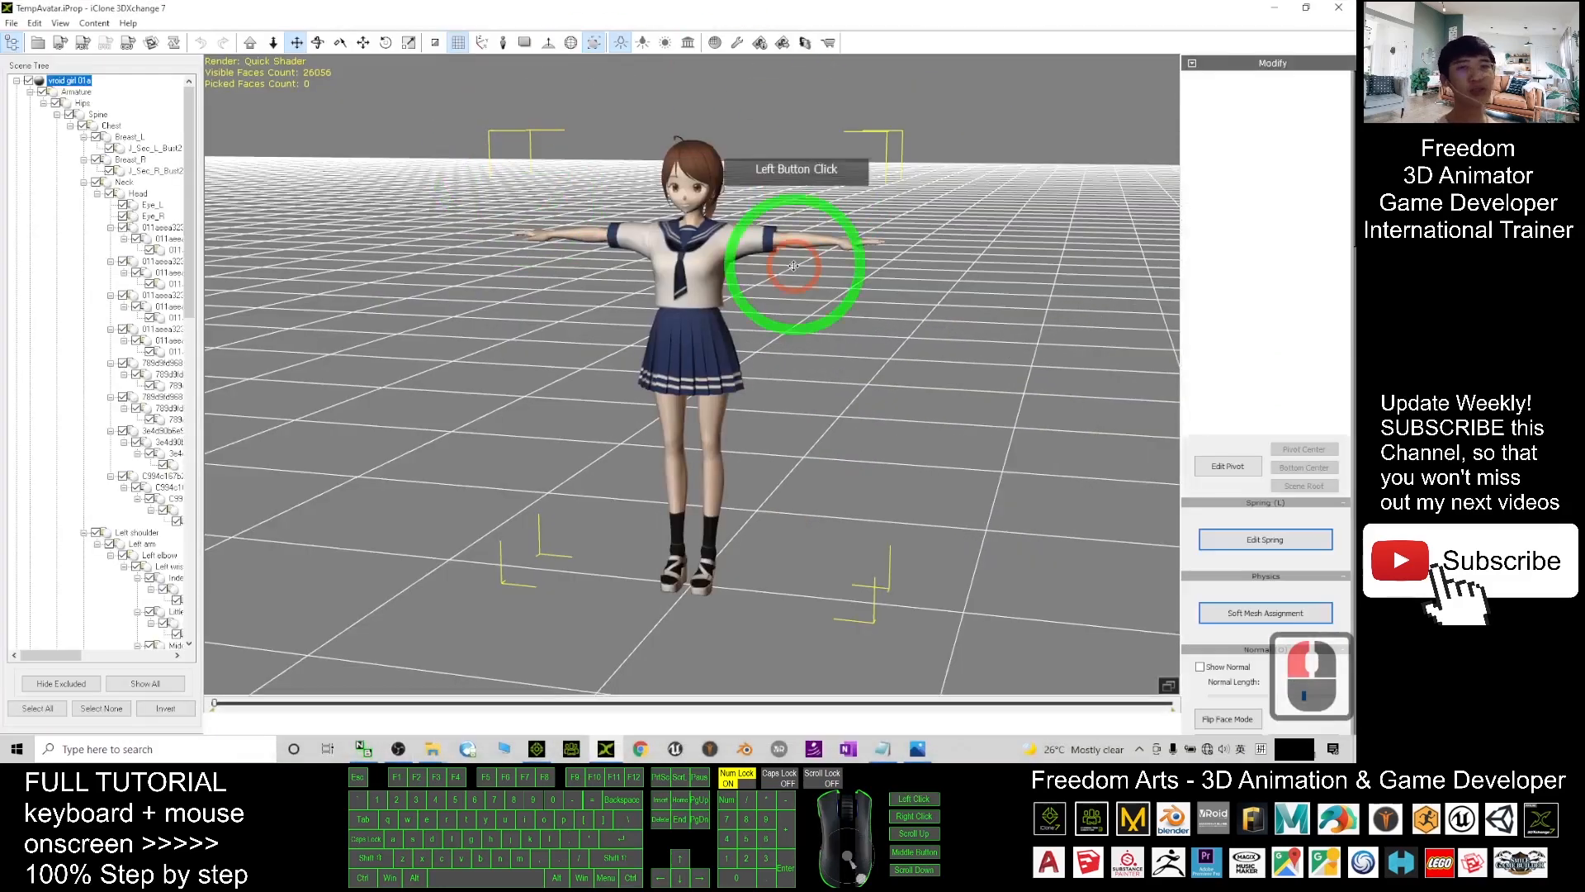
pyautogui.scroll(3, 813, 287)
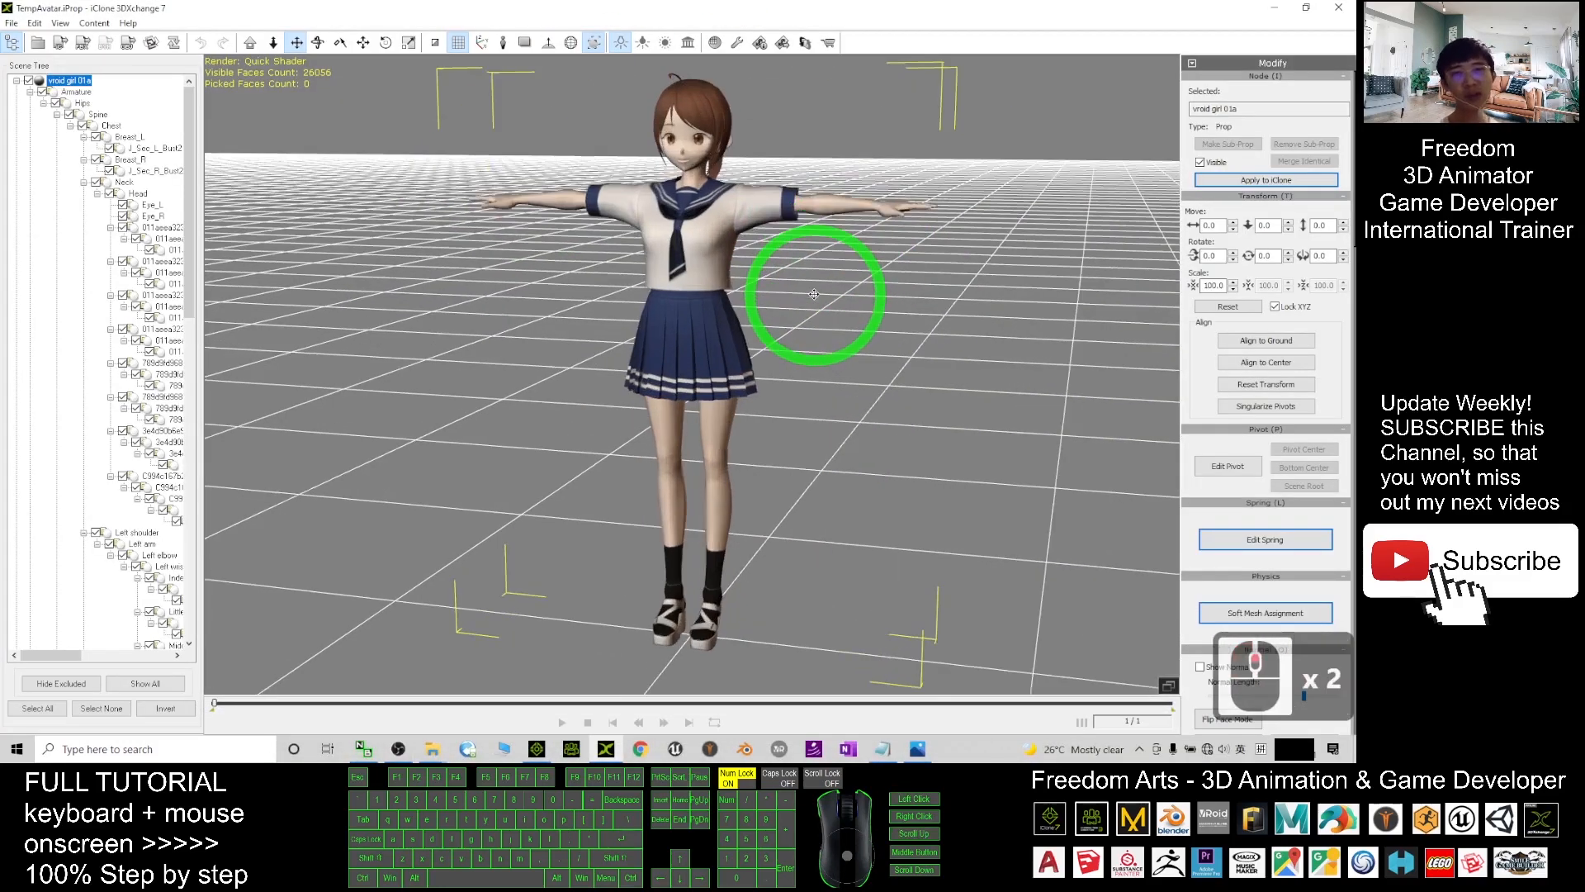
pyautogui.scroll(4, 871, 281)
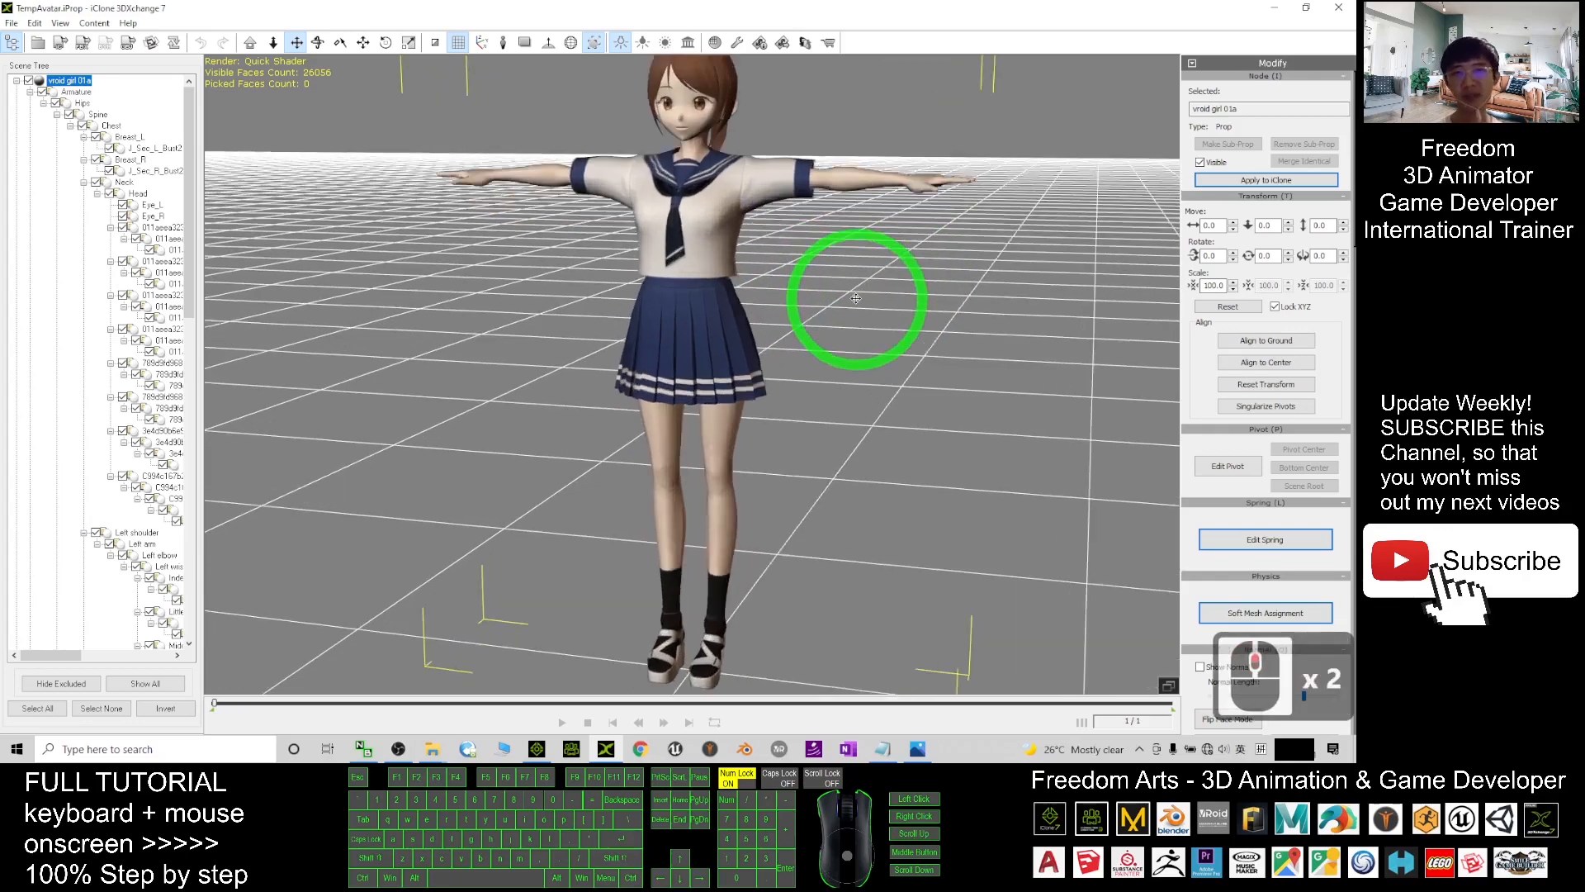
pyautogui.click(690, 294)
pyautogui.scroll(2, 546, 349)
pyautogui.moveTo(547, 349); pyautogui.dragTo(522, 414)
pyautogui.press('c')
pyautogui.moveTo(523, 413); pyautogui.dragTo(487, 430)
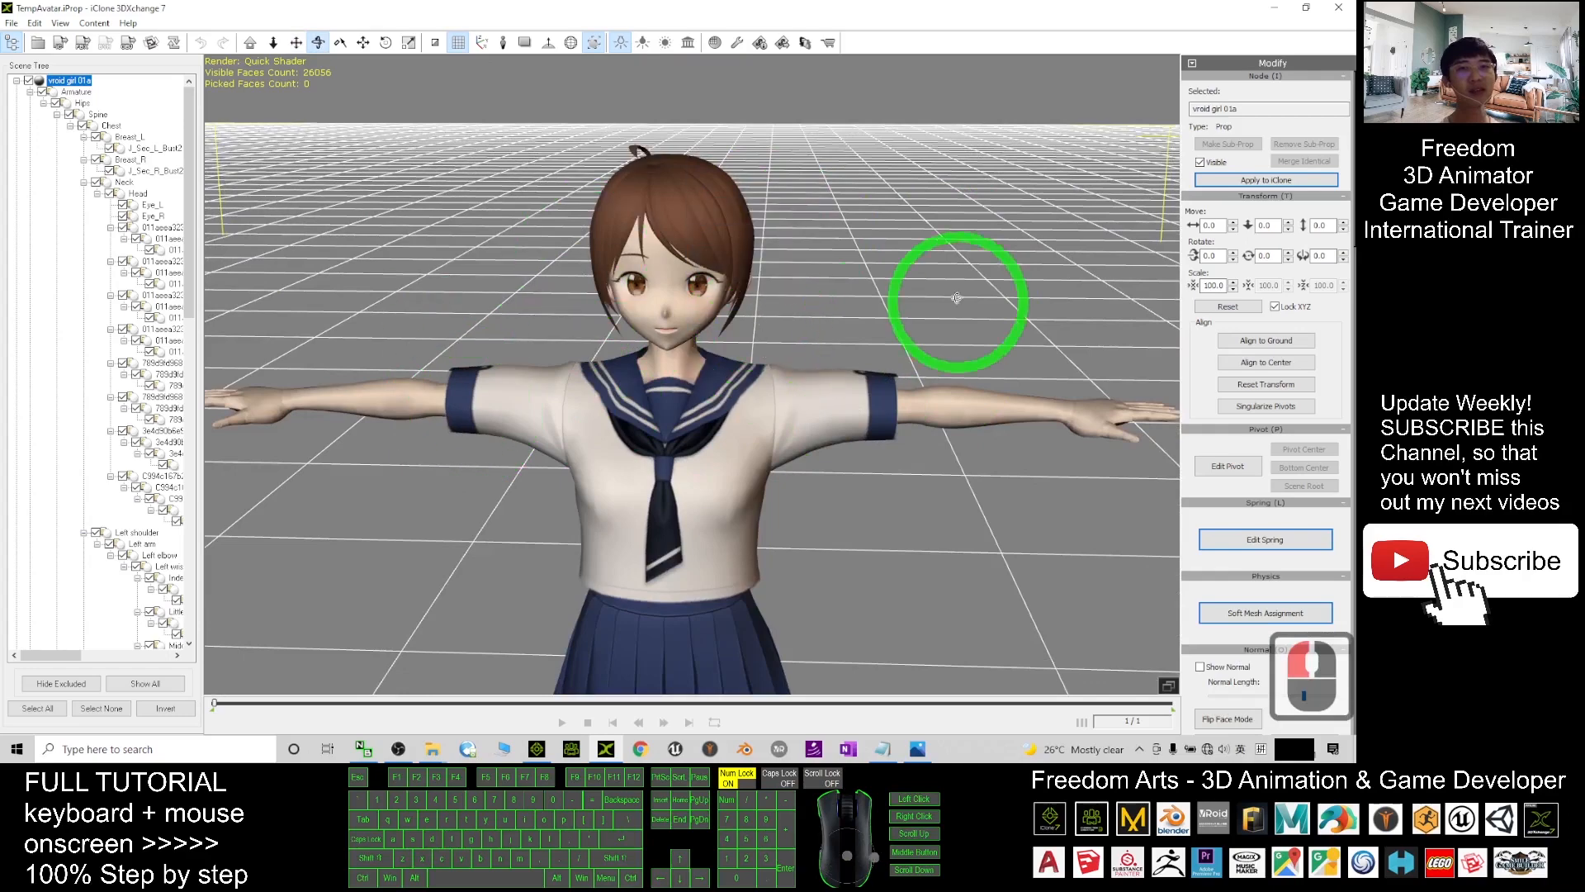
pyautogui.scroll(-10, 779, 389)
pyautogui.press('c')
pyautogui.moveTo(785, 485); pyautogui.dragTo(672, 360)
pyautogui.press('c')
pyautogui.scroll(7, 692, 319)
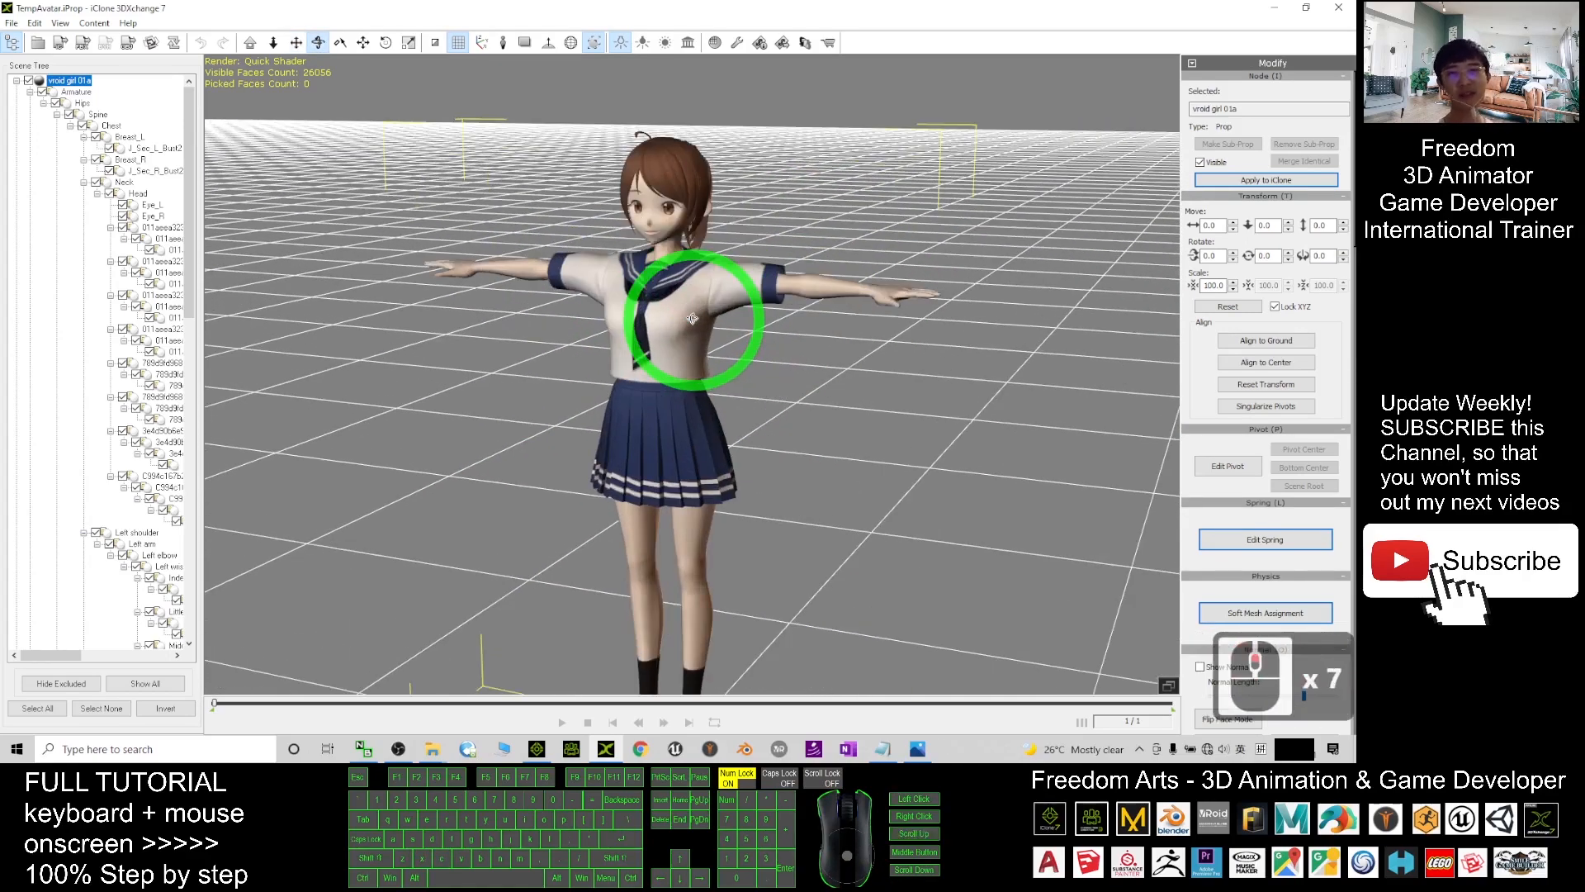
pyautogui.scroll(2, 676, 412)
pyautogui.moveTo(676, 412); pyautogui.dragTo(683, 351)
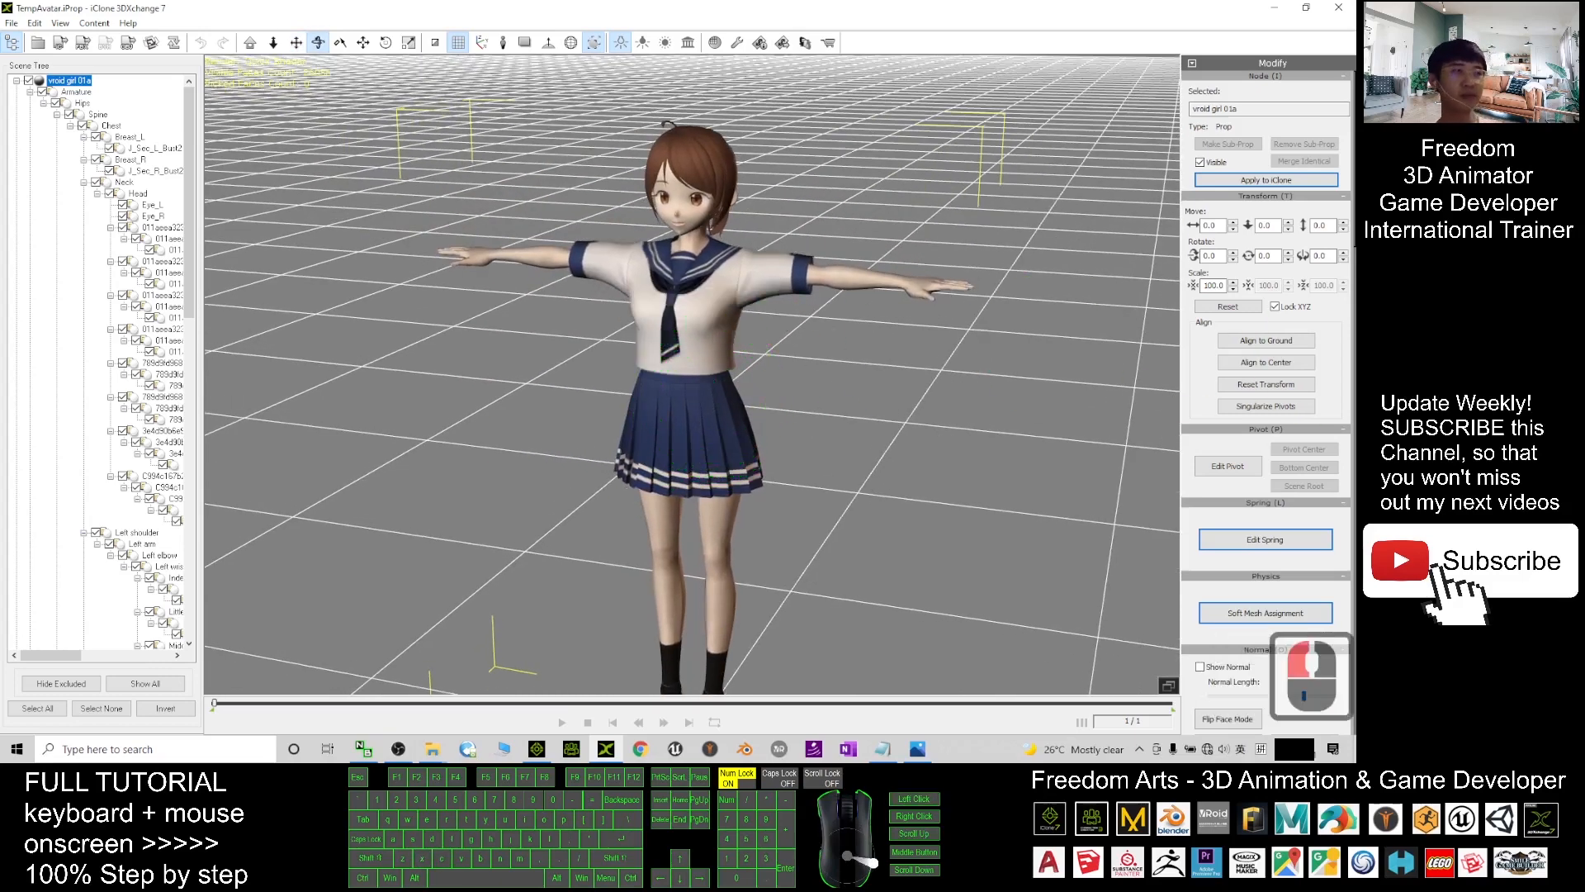
# - Bring the Notes.txt Notepad file to the front over 3DXchange
pyautogui.click(858, 300)
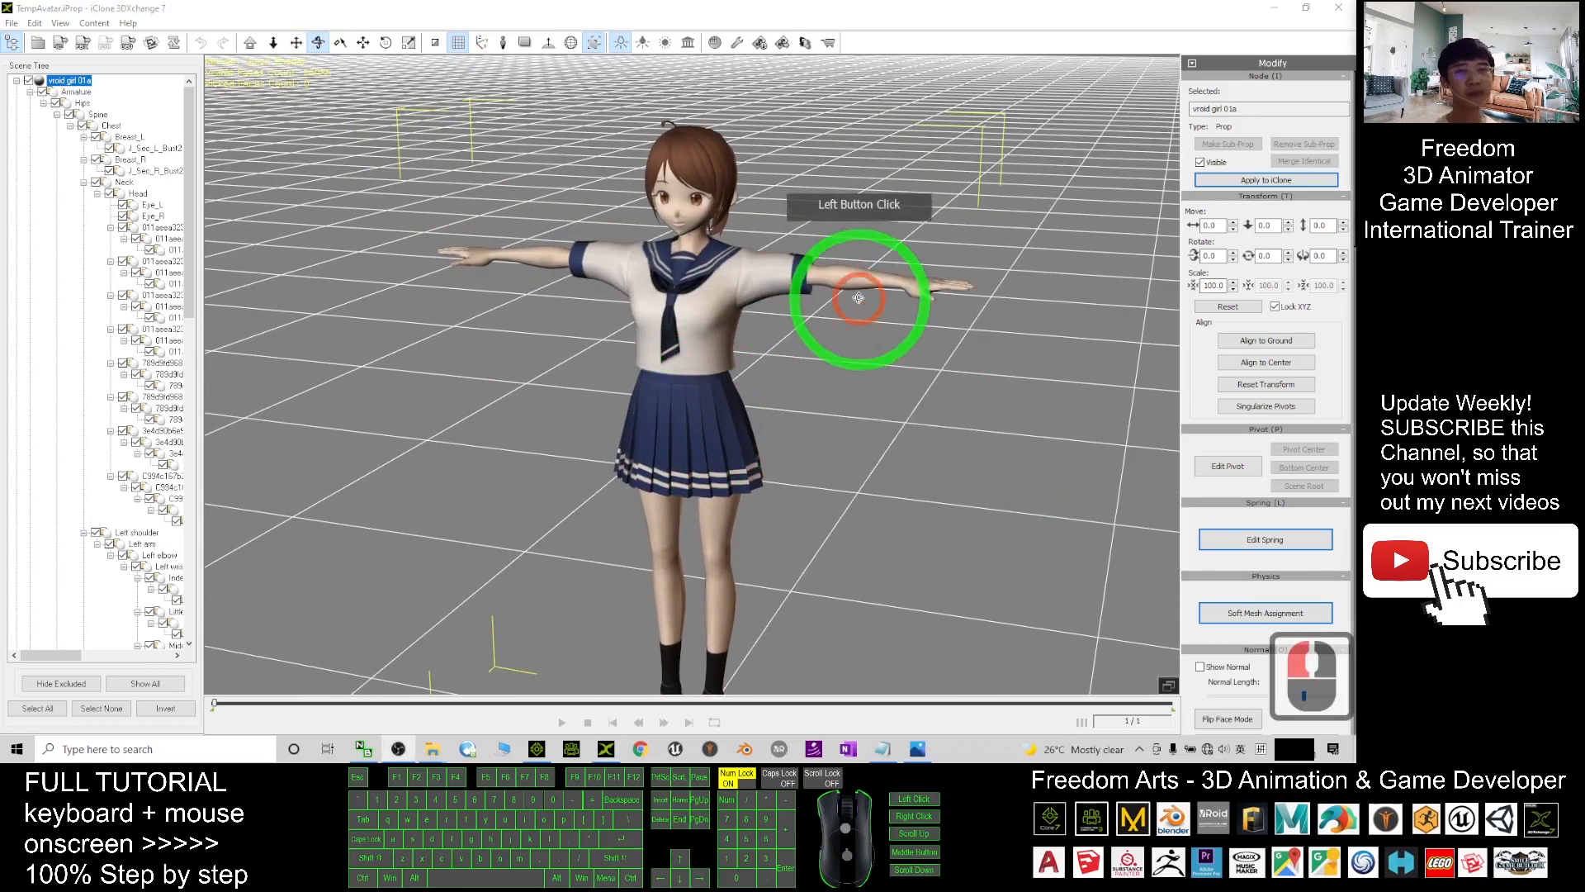
pyautogui.click(748, 265)
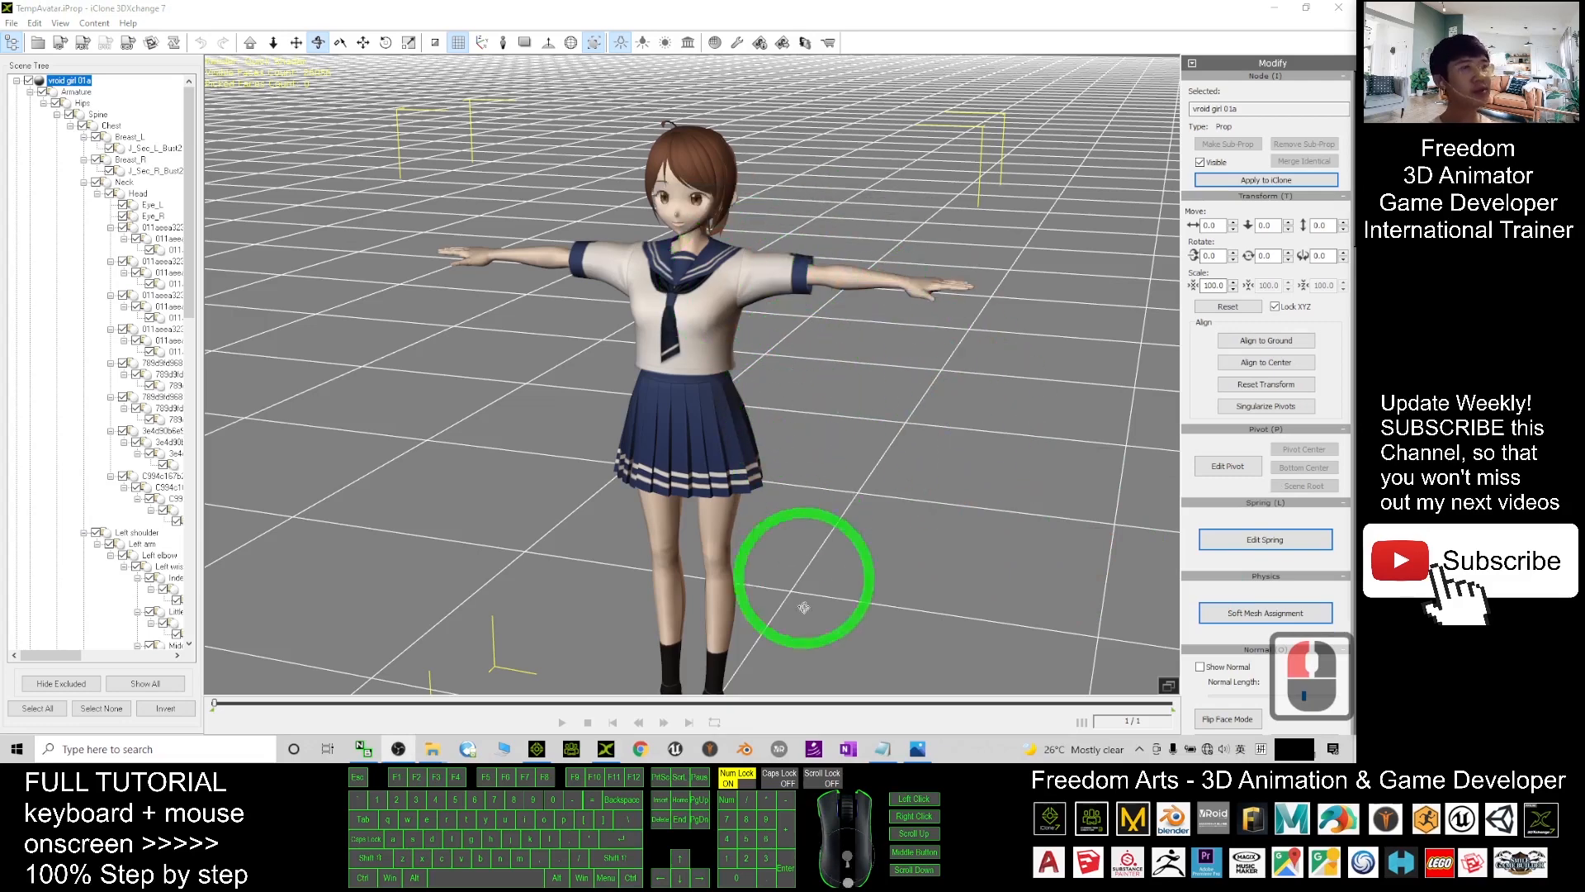
pyautogui.click(882, 752)
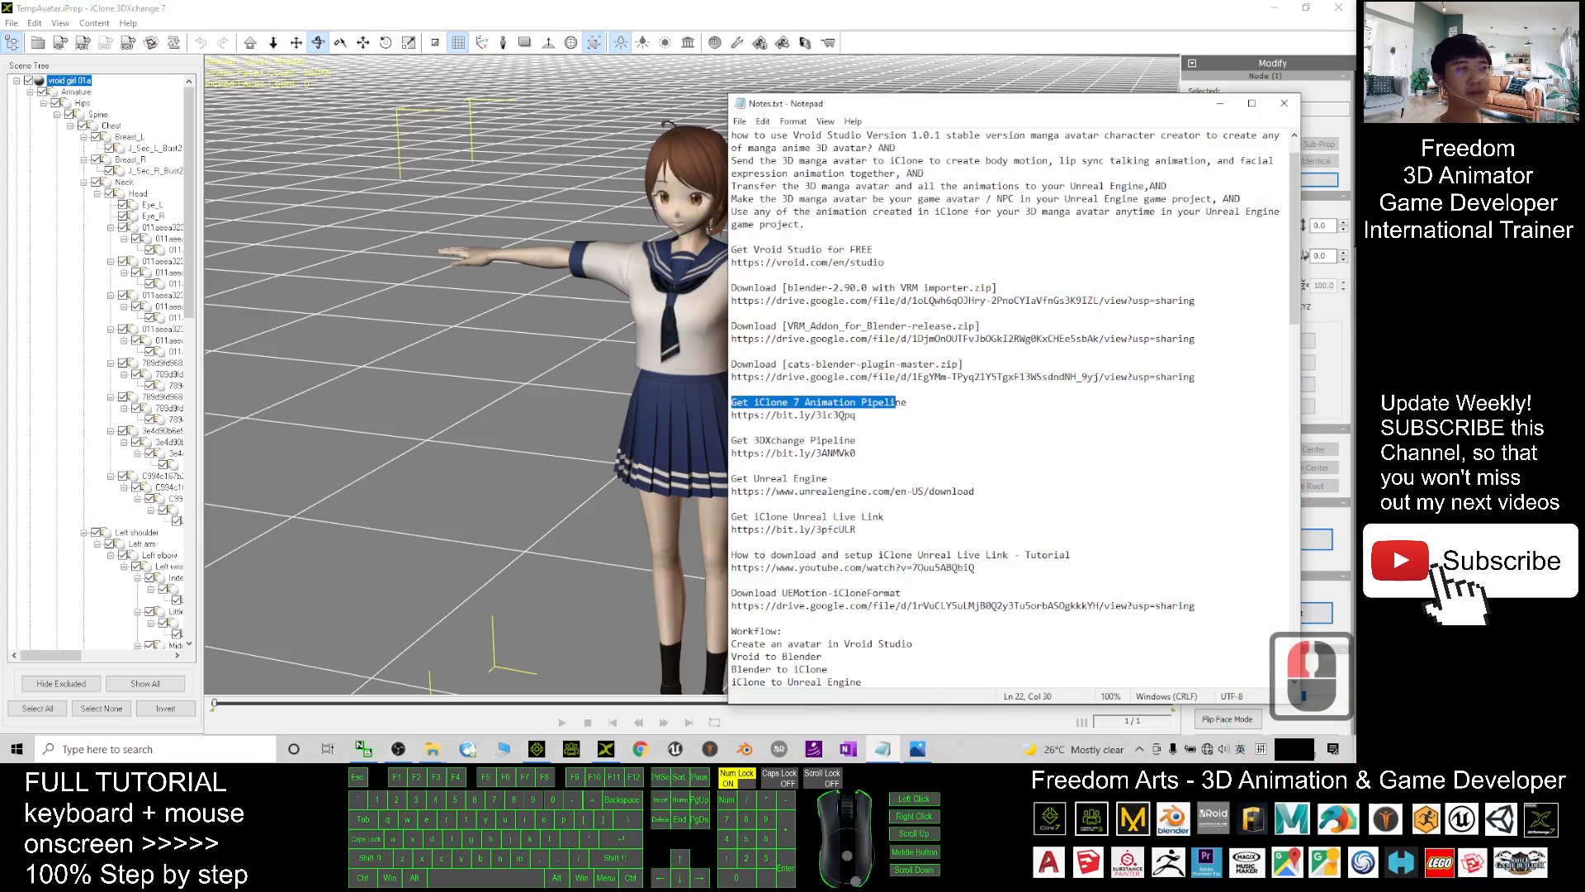
# - Paste the 3DXchange 7.8 profile download entry and Drive link, then hide Notepad and restore 3DXchange
pyautogui.click(821, 466)
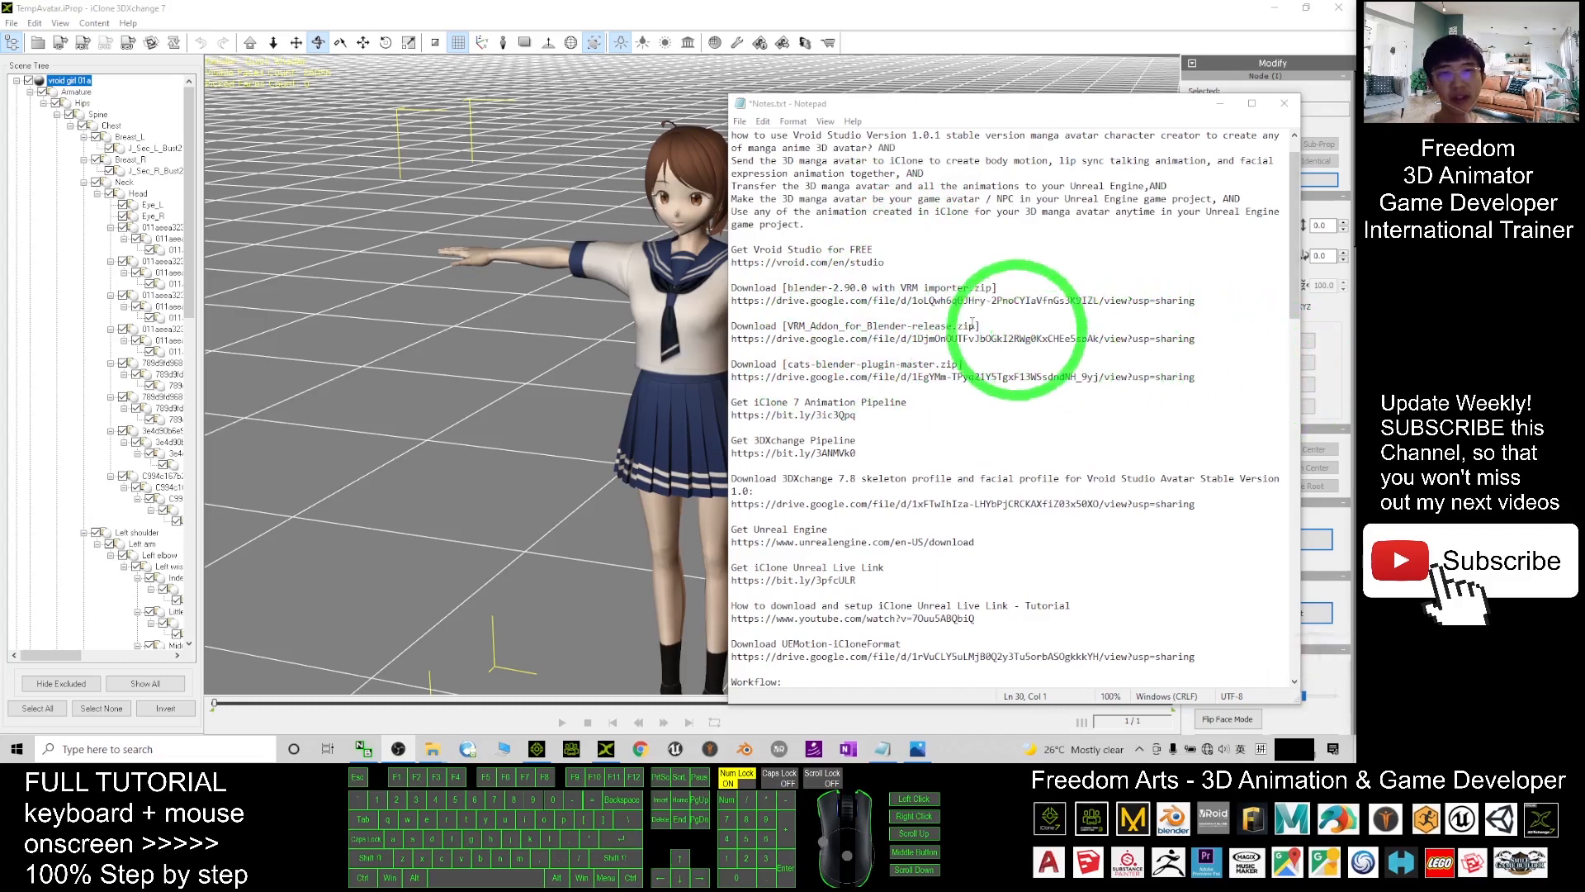
pyautogui.scroll(-1, 814, 354)
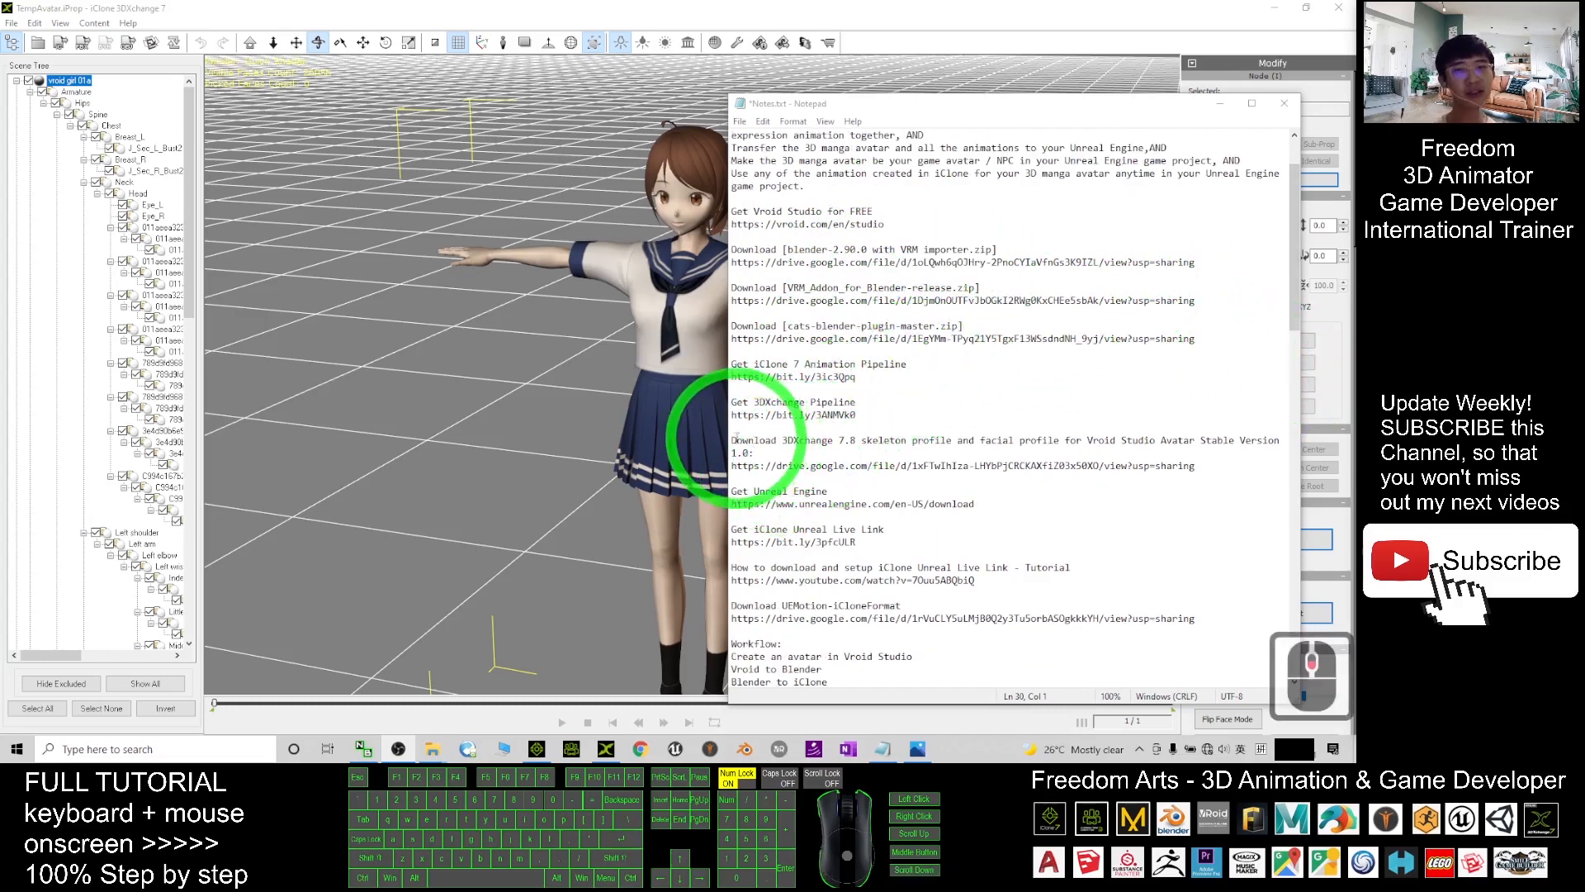
pyautogui.moveTo(733, 440); pyautogui.dragTo(1245, 452)
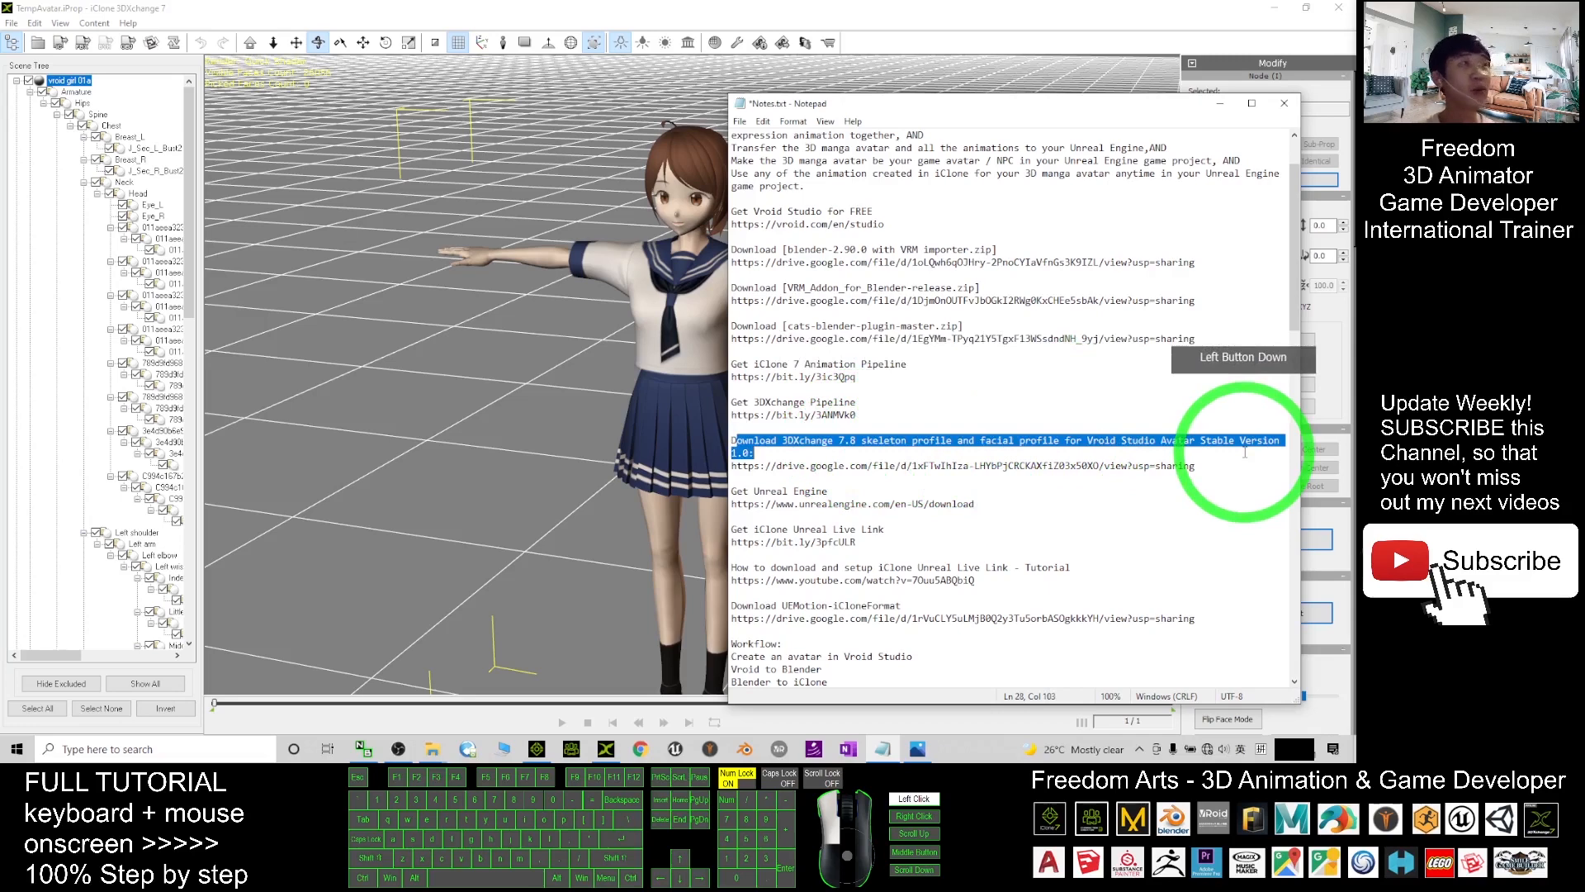
pyautogui.moveTo(1245, 453); pyautogui.dragTo(1204, 458)
pyautogui.click(1205, 458)
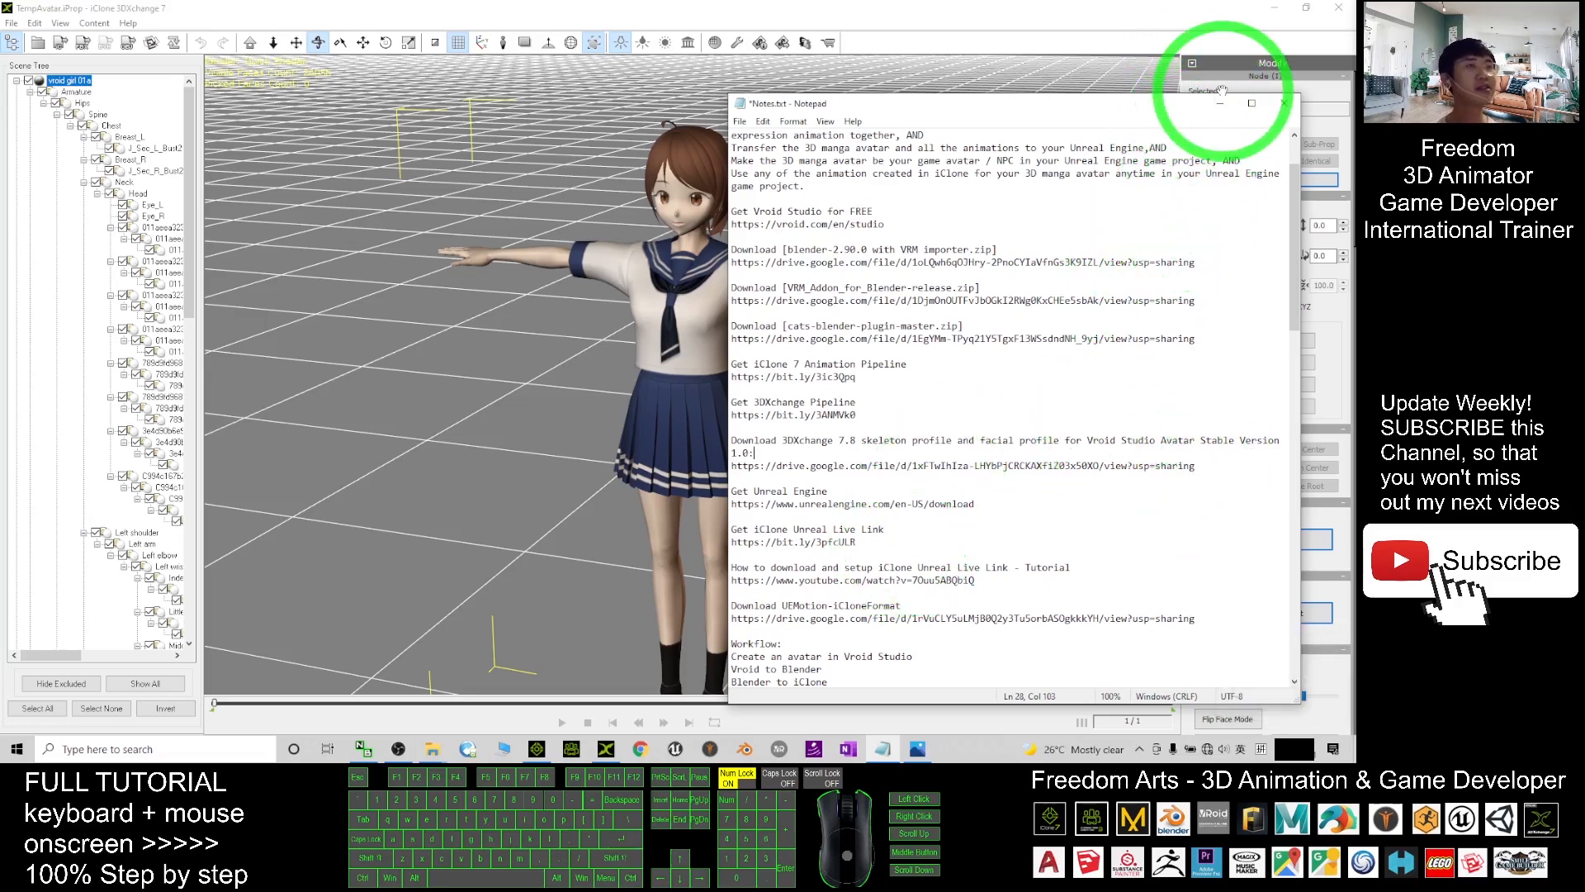
pyautogui.click(1226, 111)
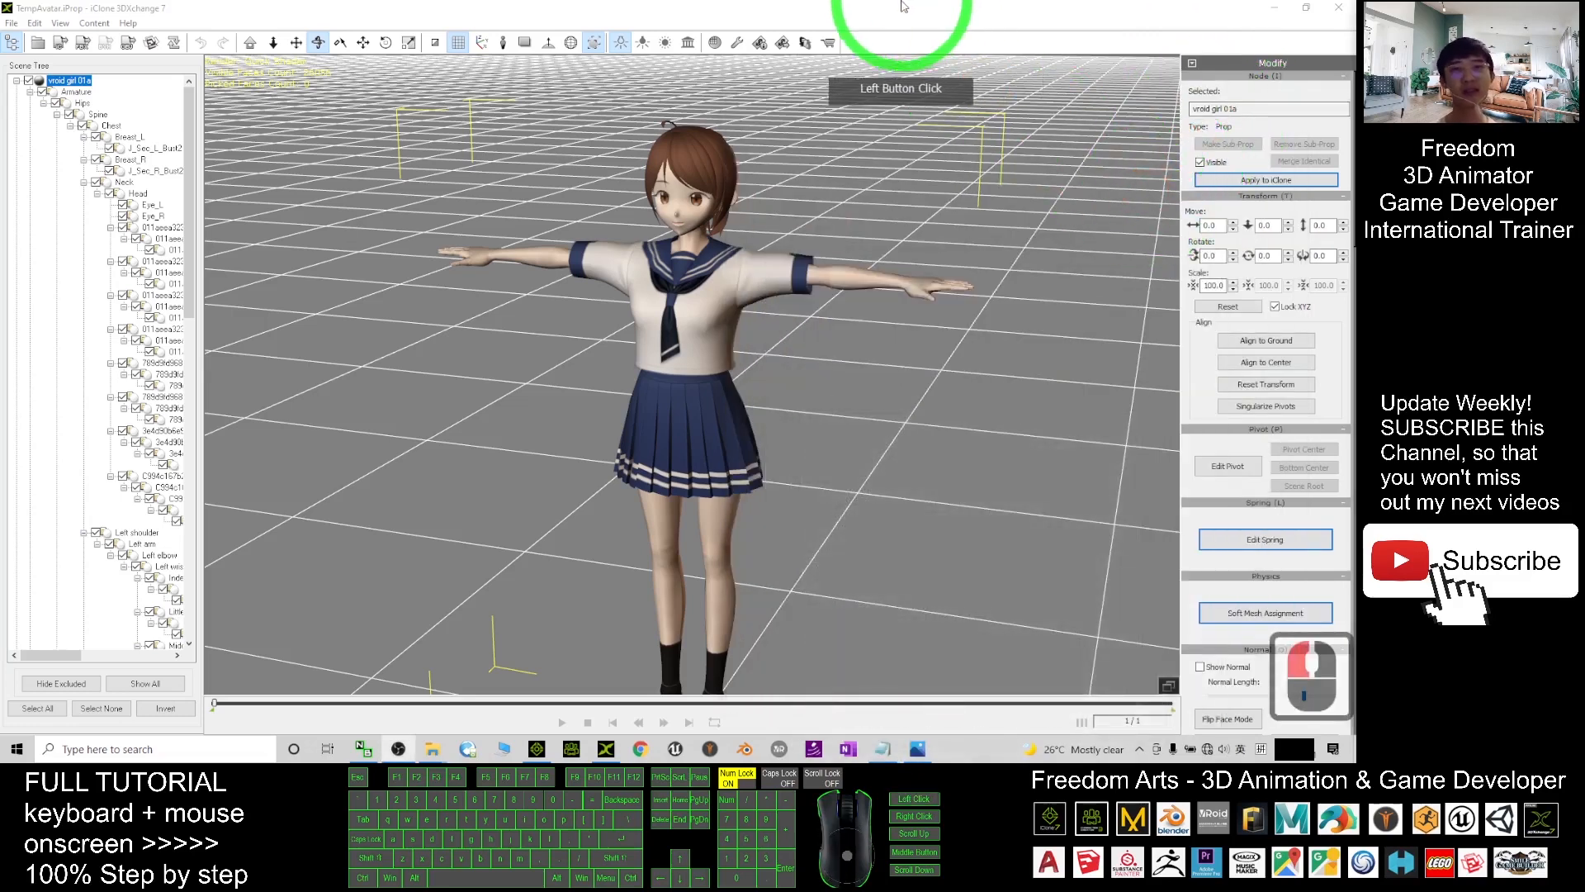
pyautogui.moveTo(902, 8); pyautogui.dragTo(969, 110)
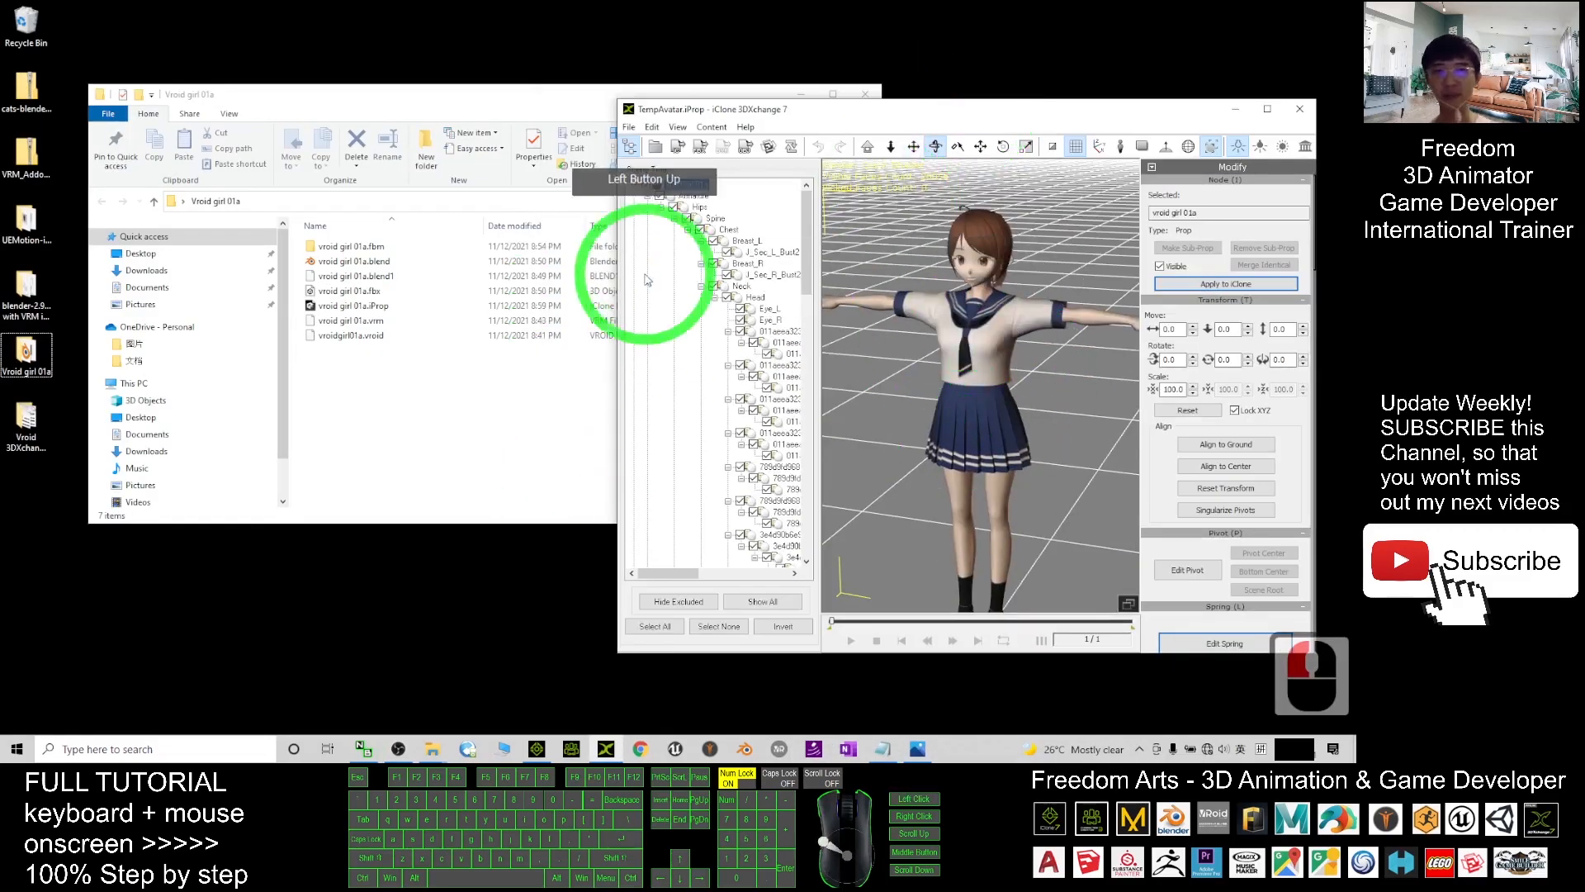
# - Open the Vroid 3DXchange 7.8 Profile Vroid 1.0 folder from the desktop
pyautogui.click(409, 381)
pyautogui.click(963, 111)
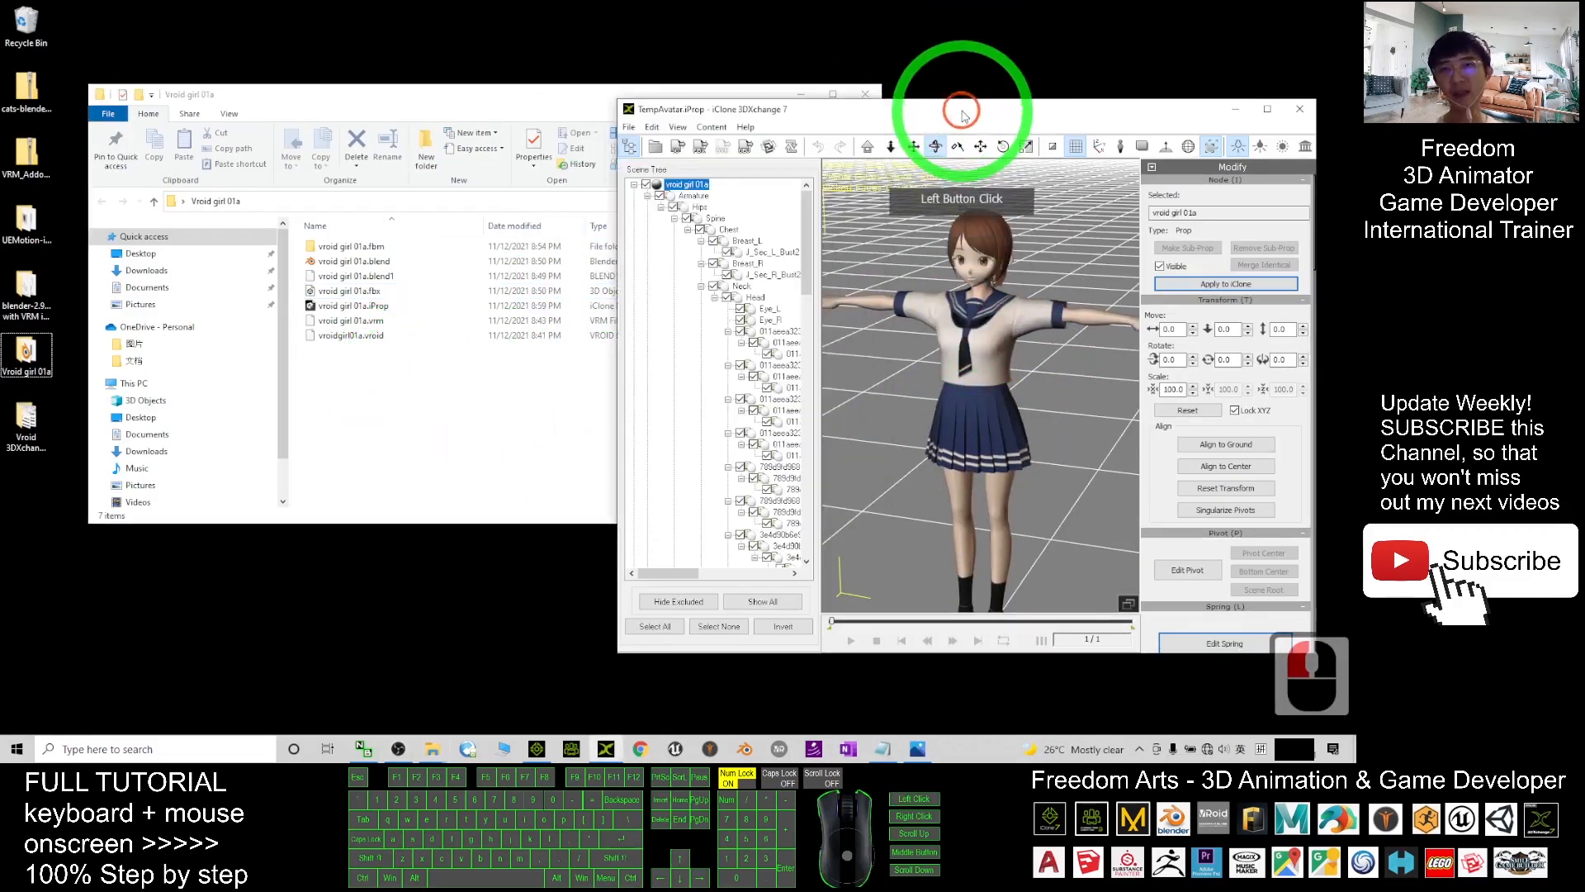
pyautogui.click(25, 438)
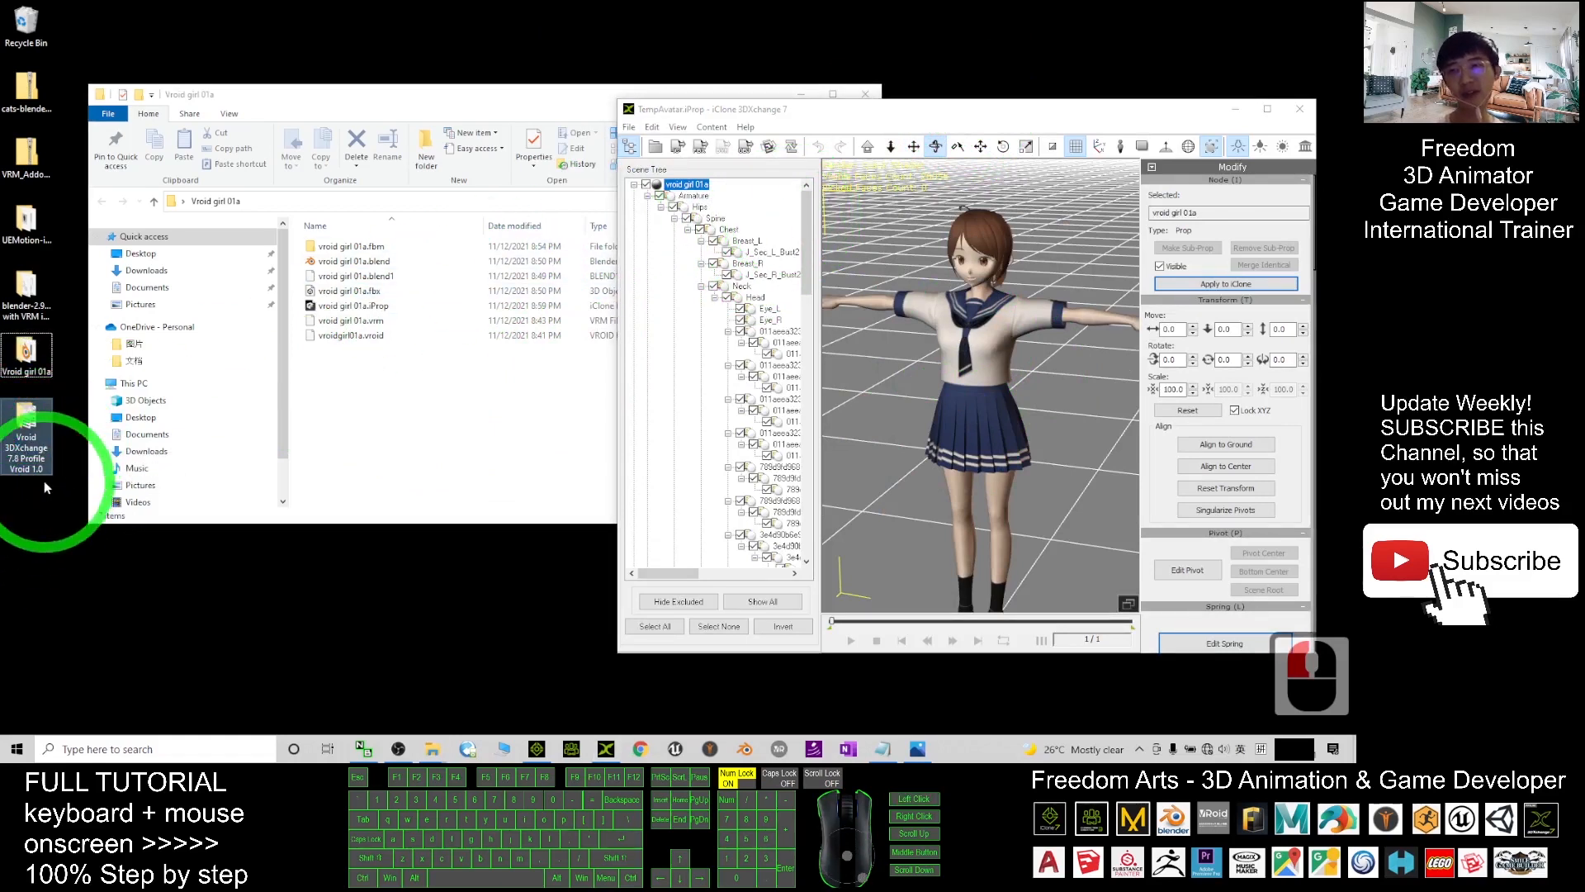
pyautogui.click(25, 429)
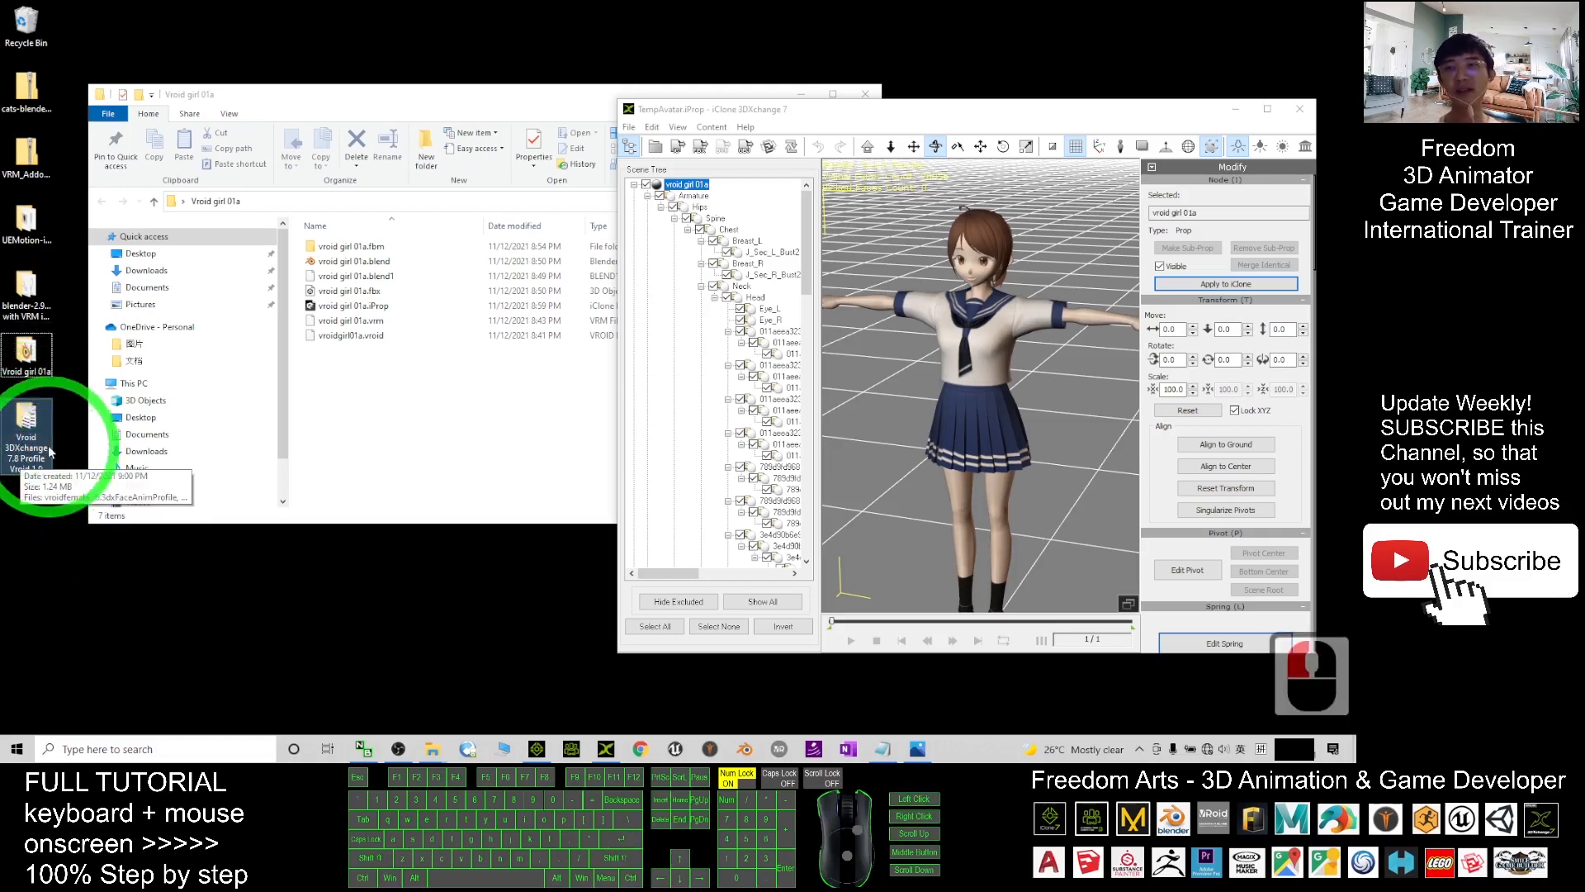
pyautogui.doubleClick(35, 425)
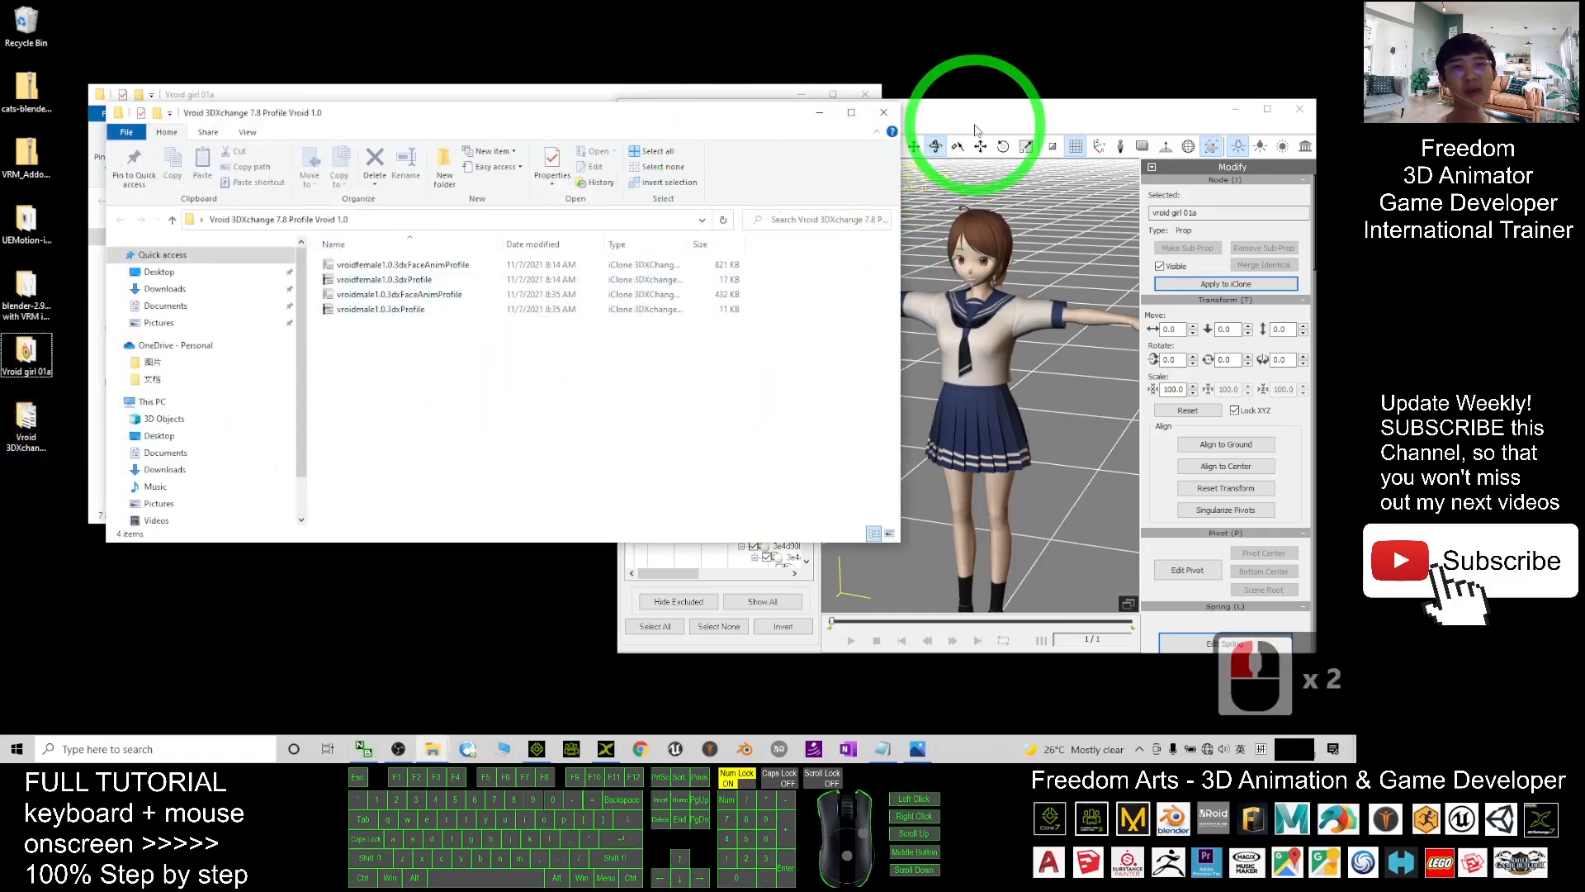
pyautogui.moveTo(975, 131); pyautogui.dragTo(807, 120)
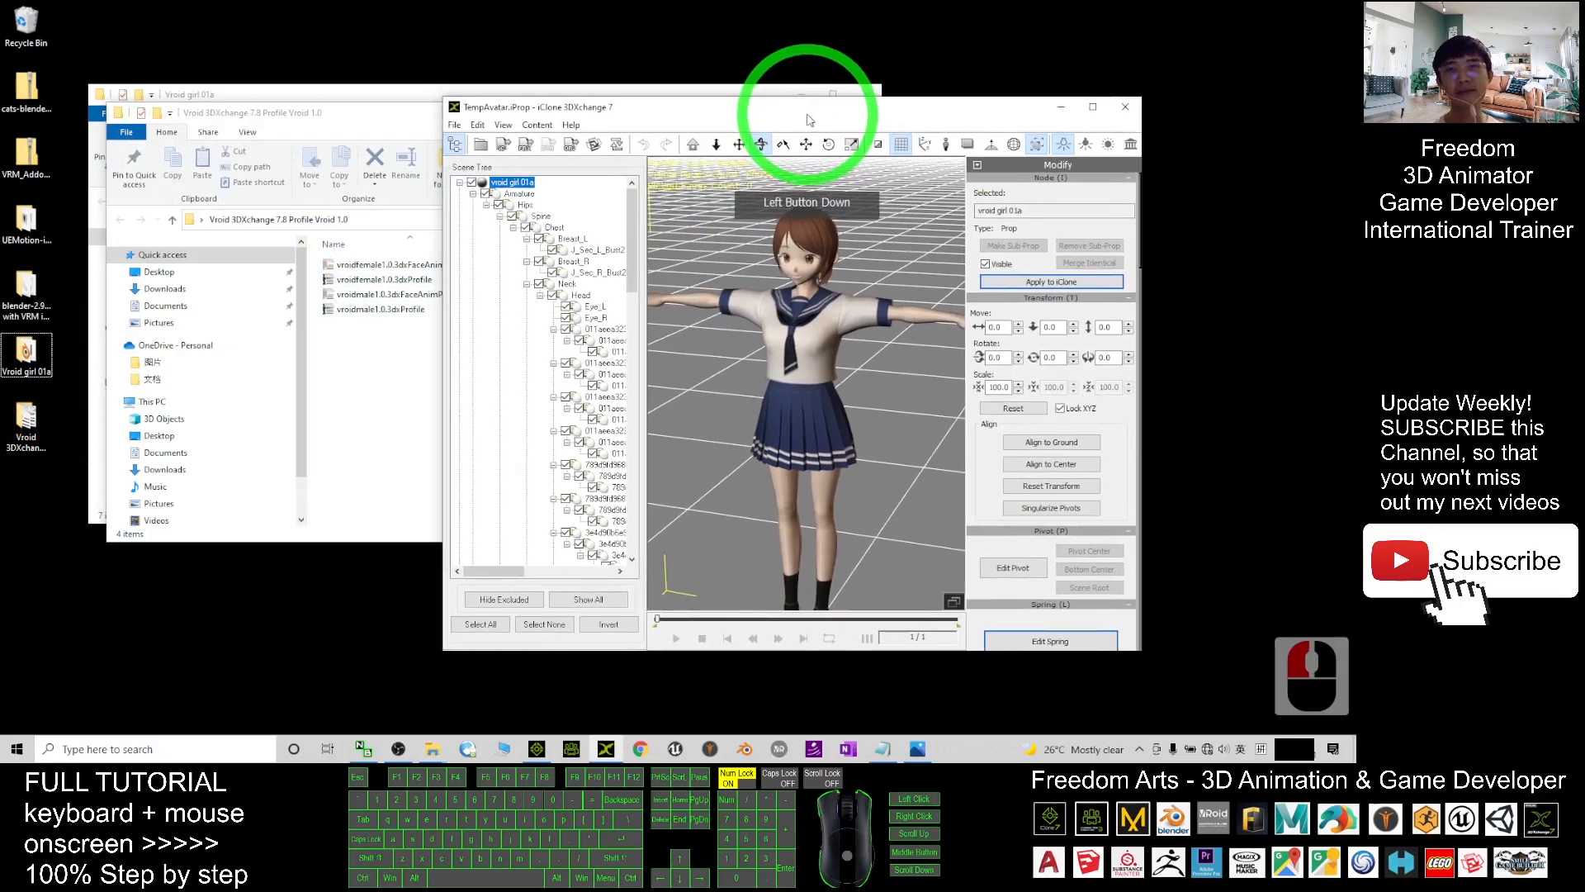
pyautogui.moveTo(355, 112); pyautogui.dragTo(318, 259)
# - Maximize 3DXchange and convert the avatar to a non-standard character
pyautogui.click(813, 104)
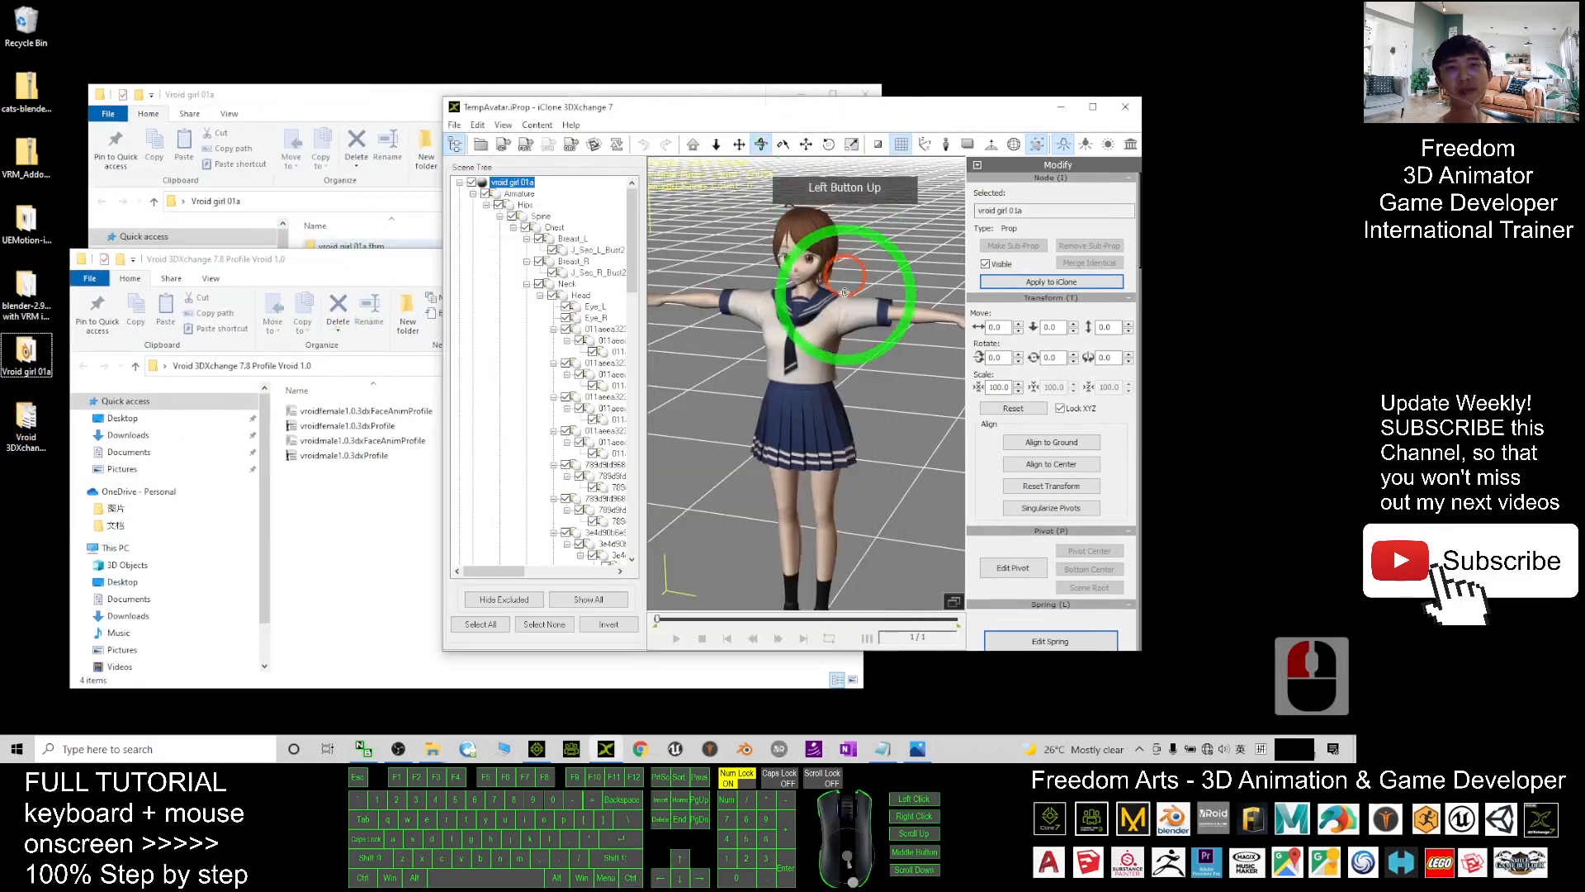
pyautogui.click(1092, 107)
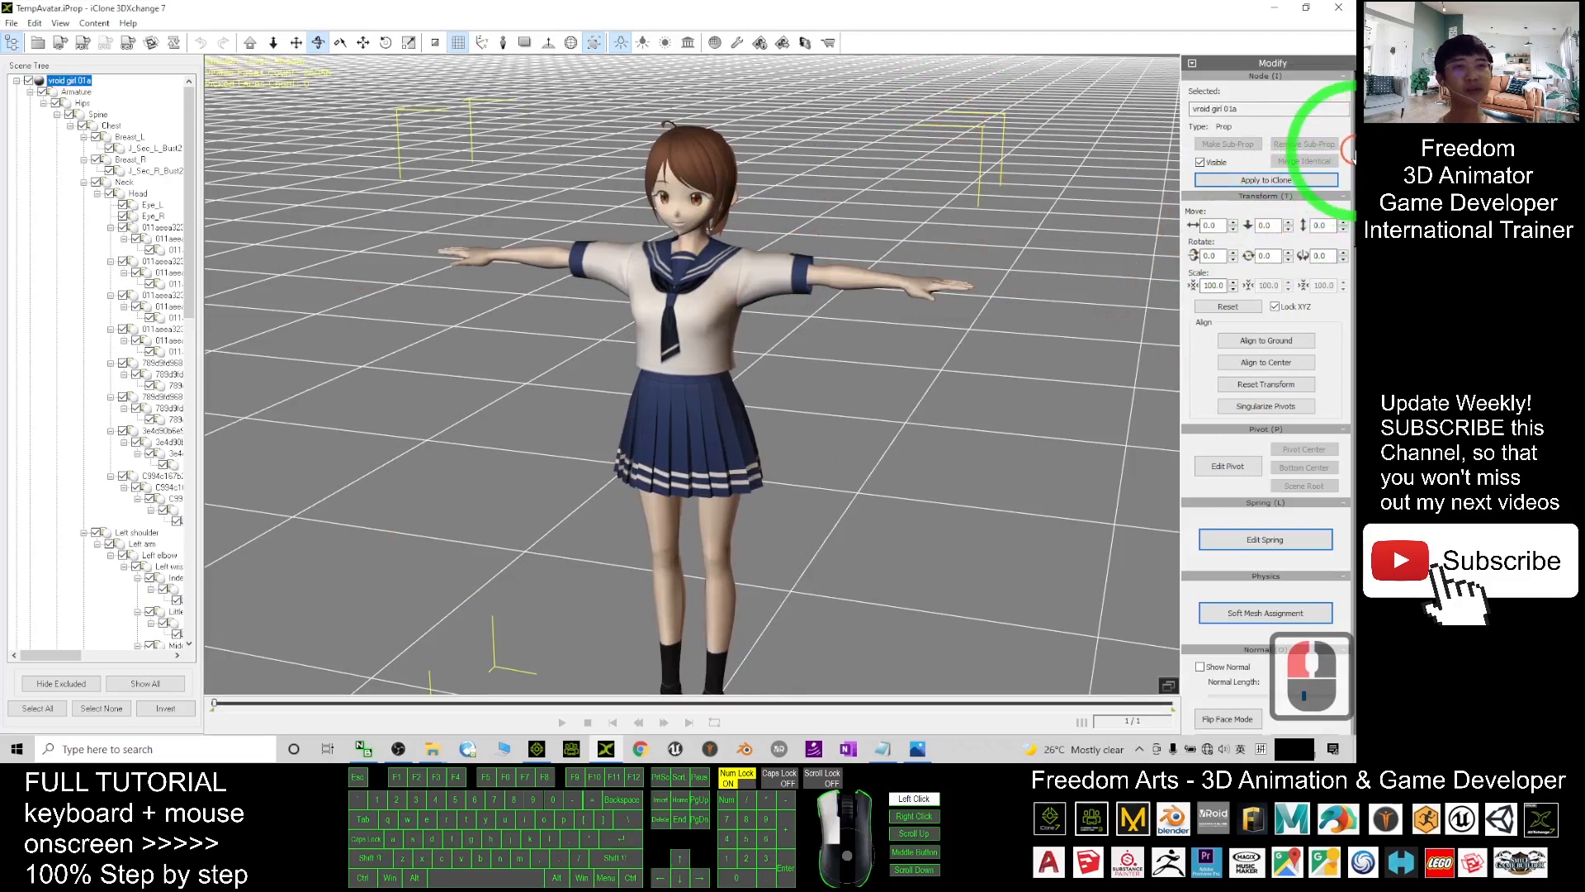
pyautogui.moveTo(1353, 152); pyautogui.dragTo(1317, 400)
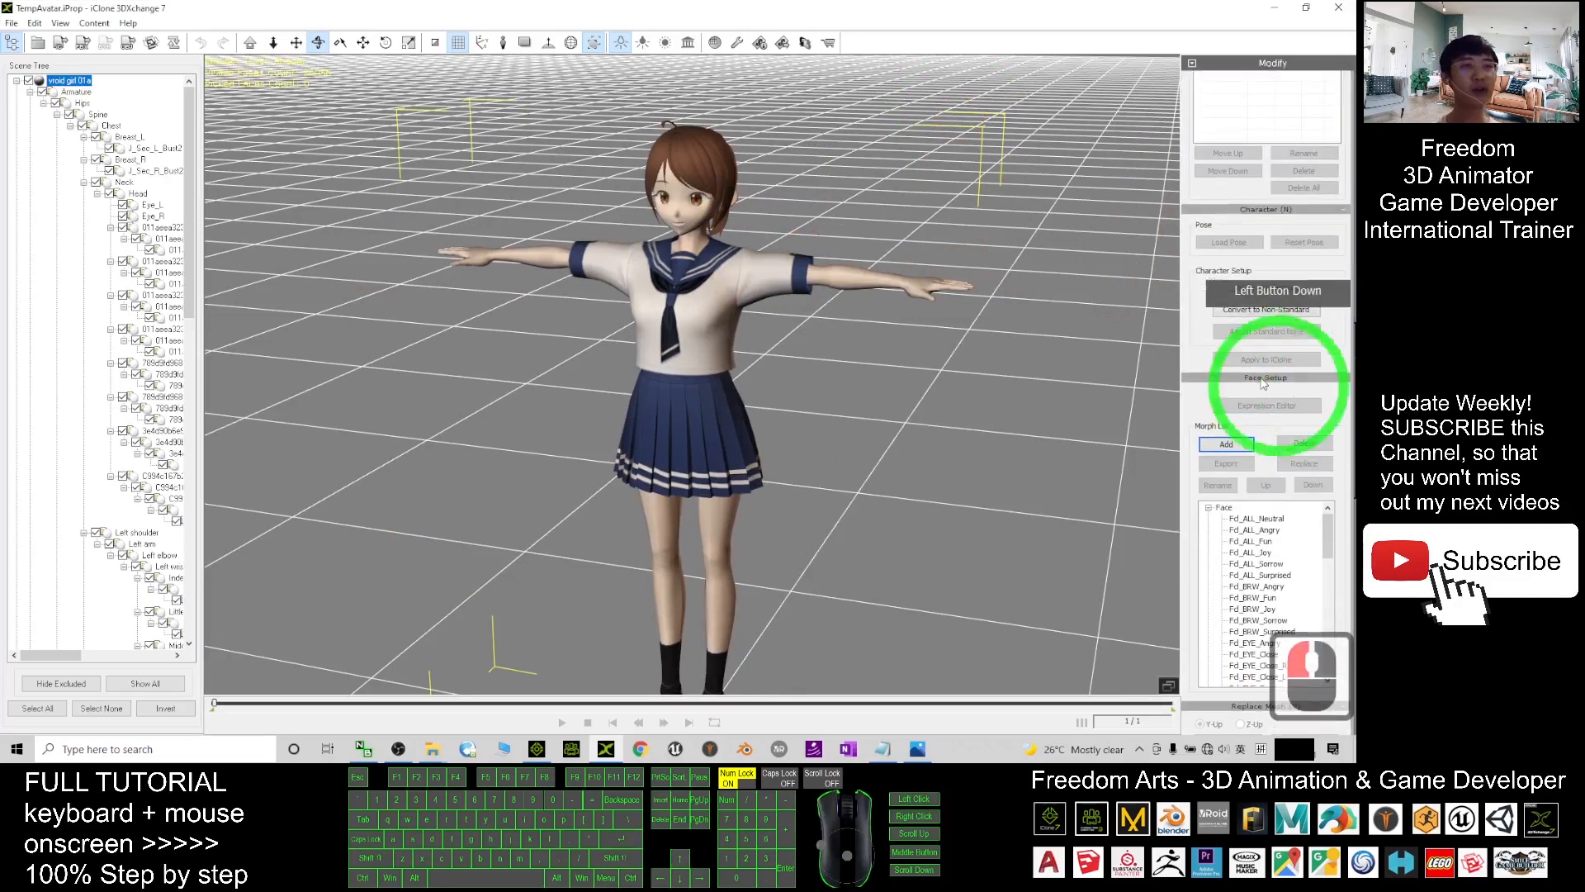
pyautogui.click(1251, 311)
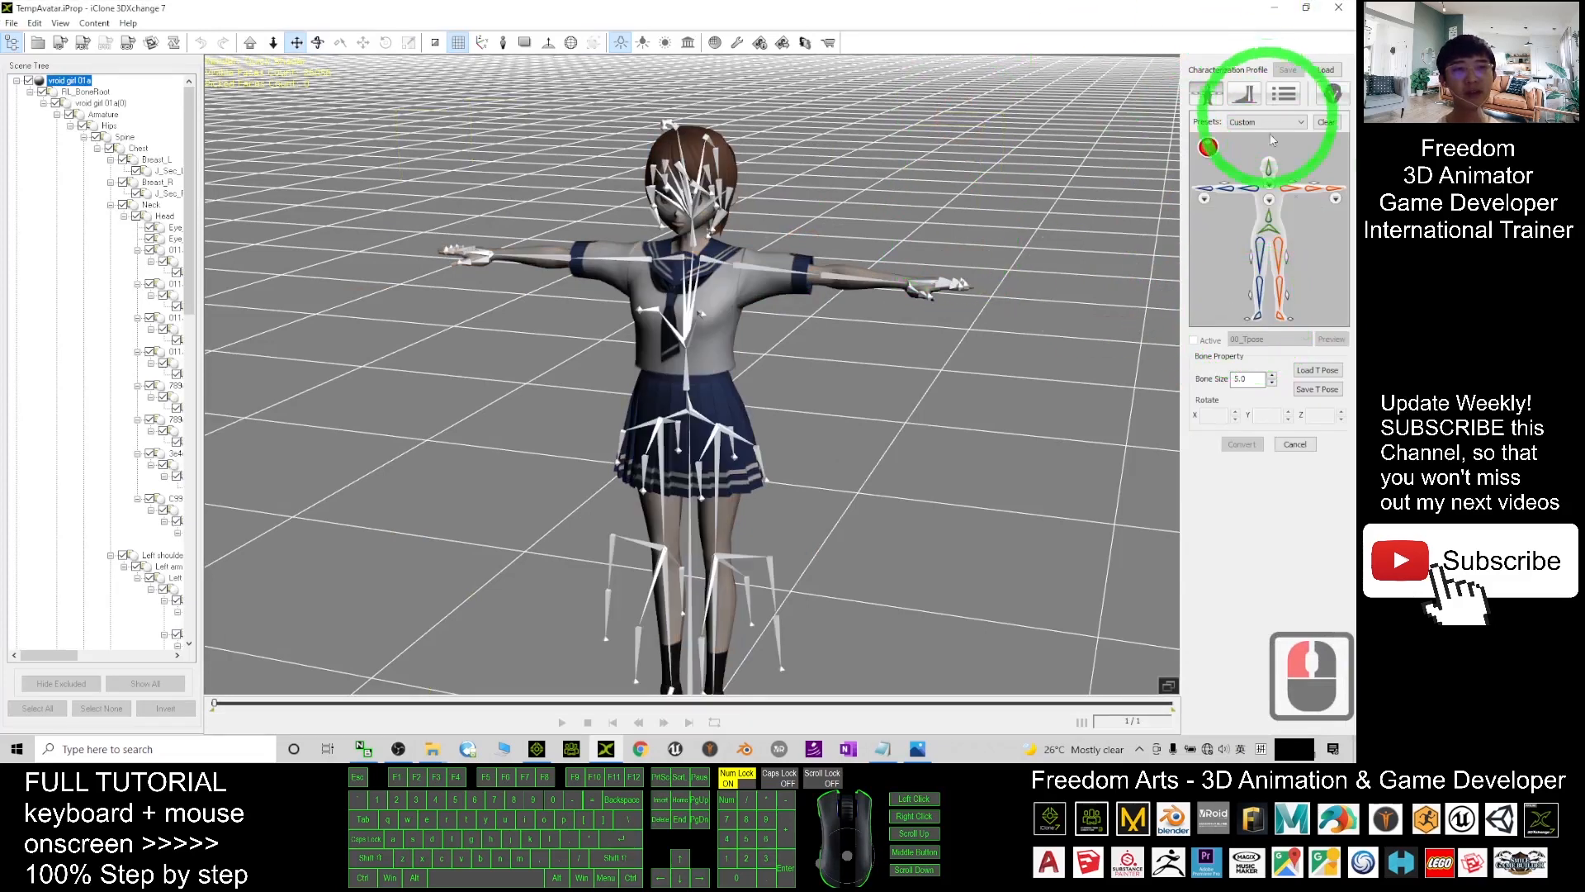
# - Save the avatar's current T pose as 'tpose' in Desktop > Vroid girl 01a
pyautogui.click(1316, 389)
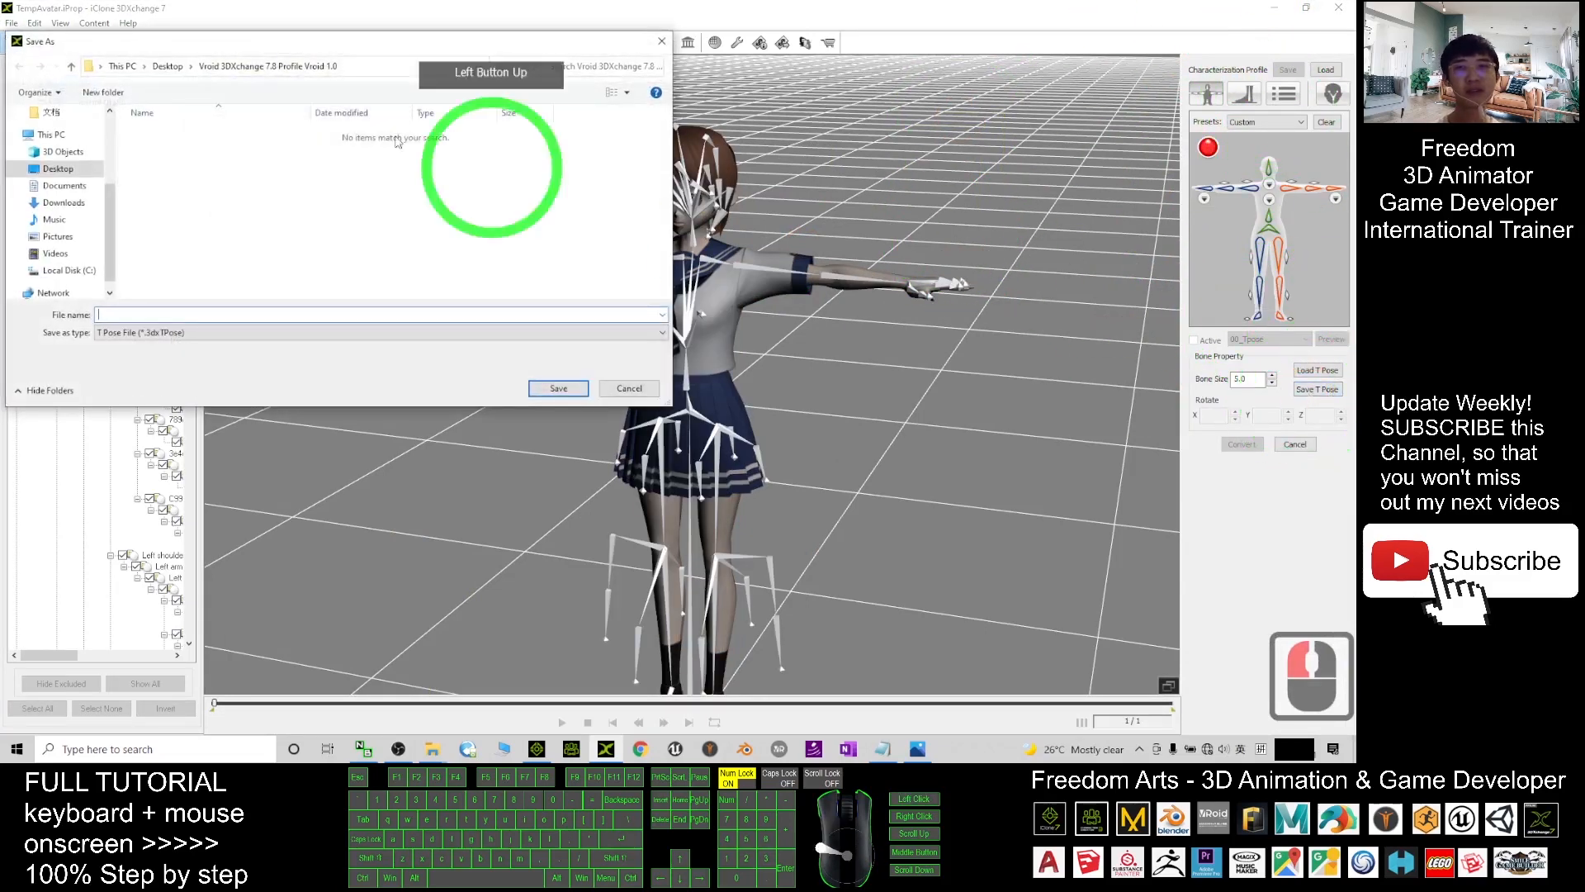
pyautogui.click(44, 171)
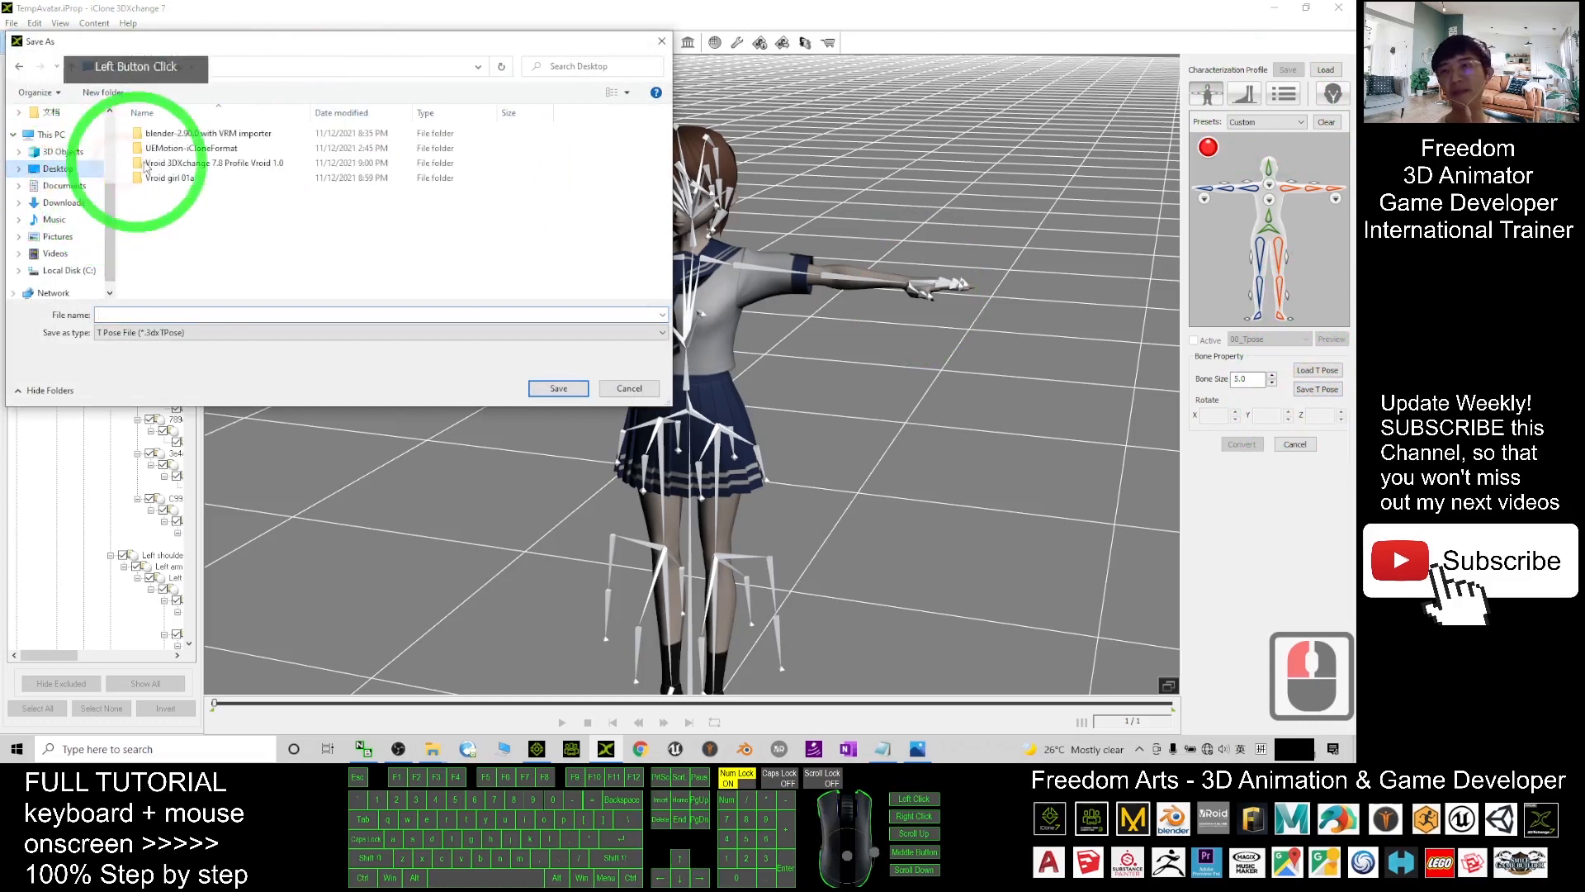
pyautogui.doubleClick(183, 180)
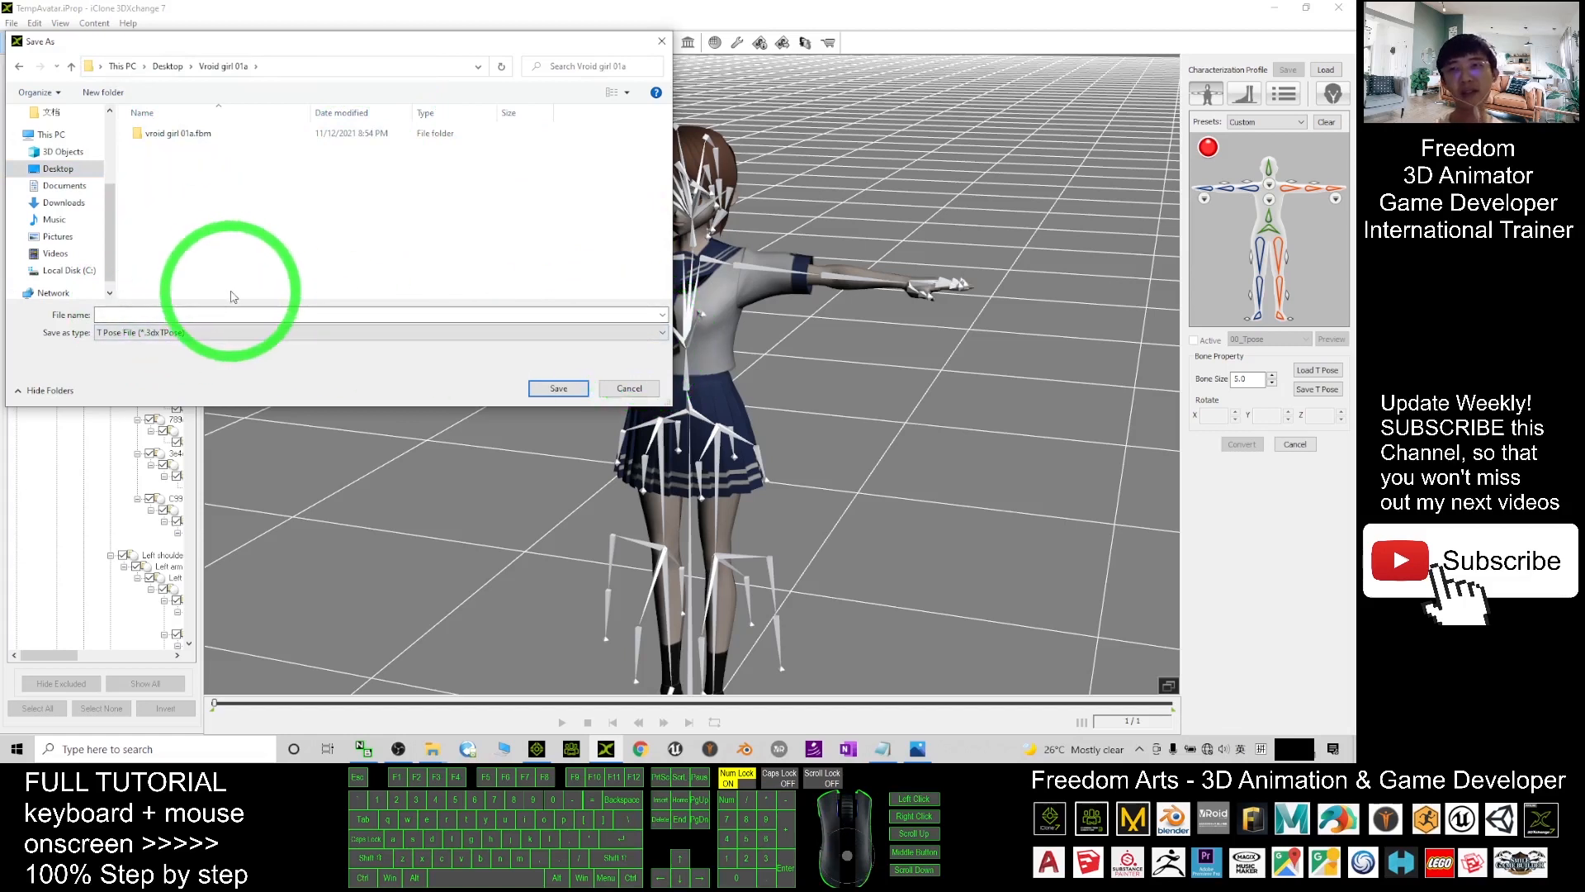
pyautogui.doubleClick(132, 314)
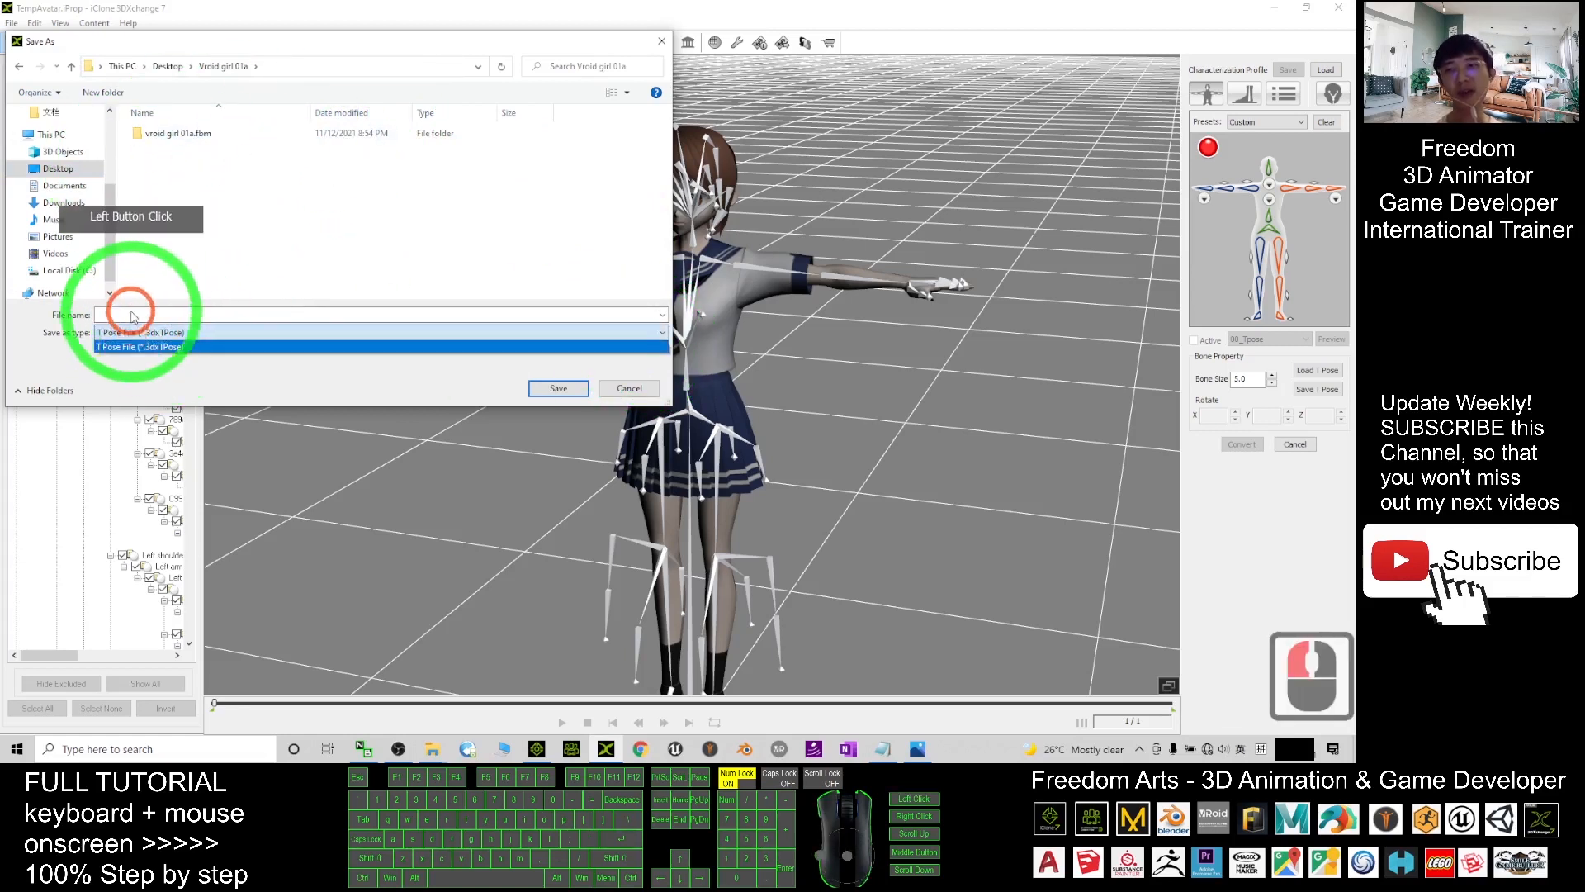
pyautogui.click(132, 317)
pyautogui.write('t')
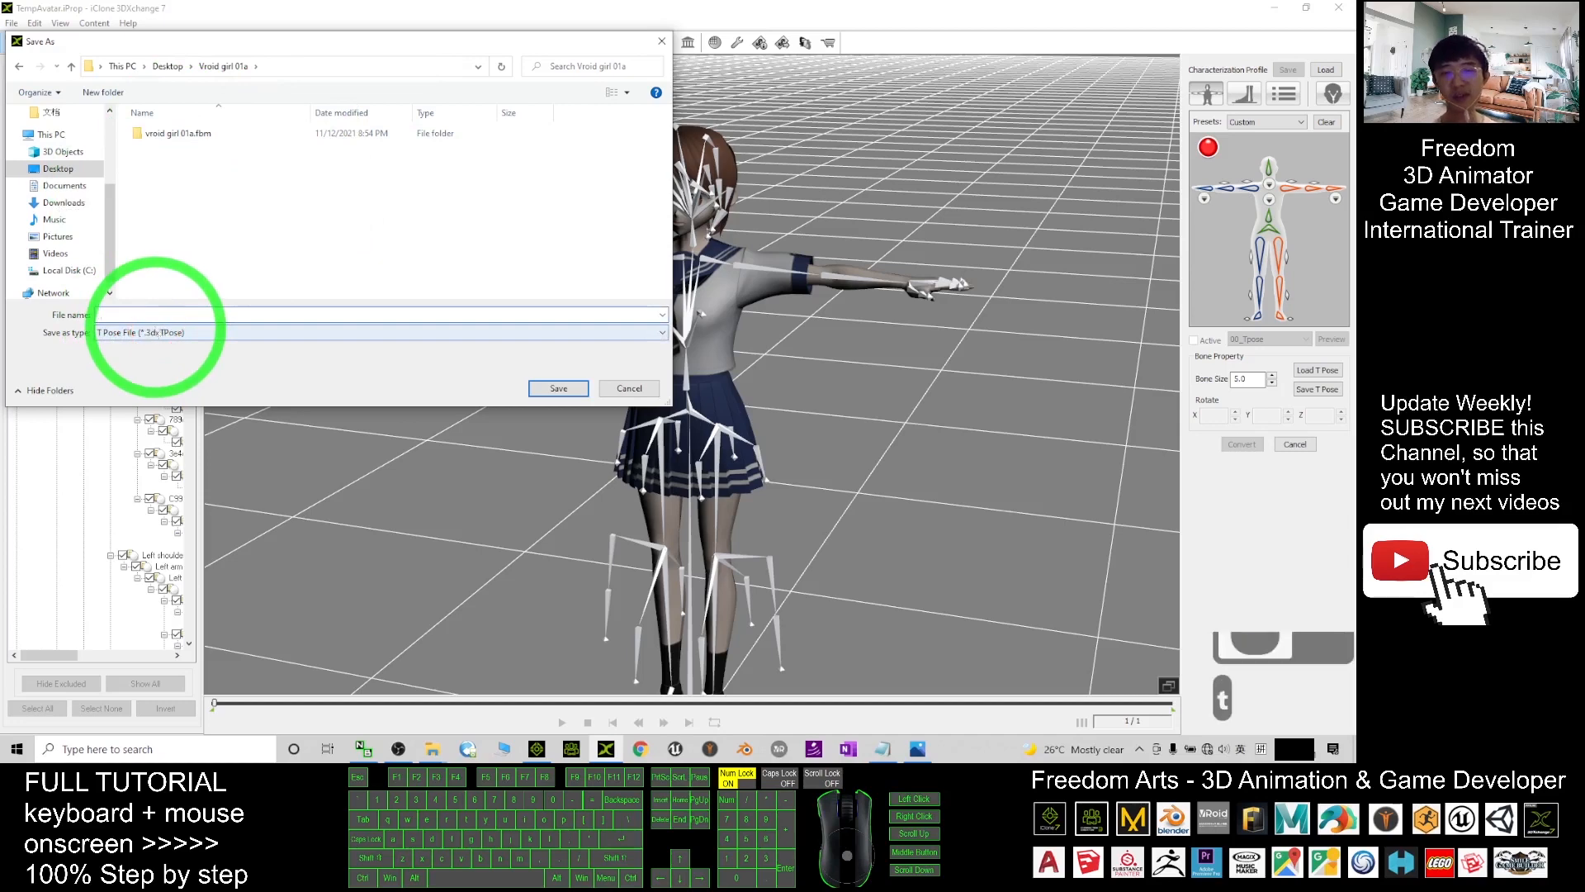
pyautogui.write('op')
pyautogui.press('BackSpace')
pyautogui.press('BackSpace')
pyautogui.write('po')
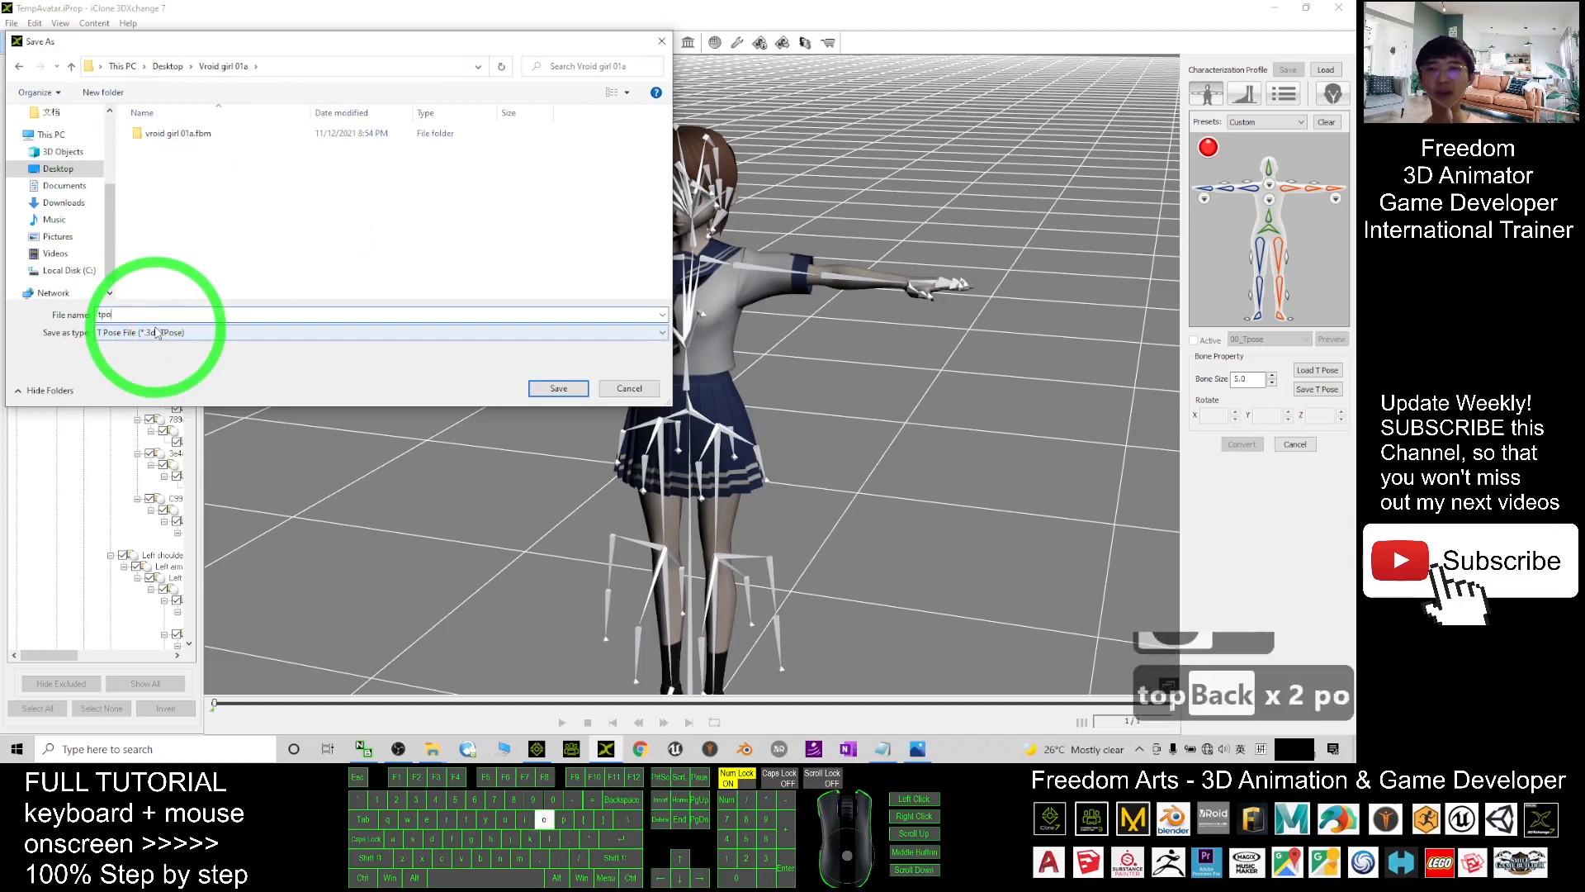
pyautogui.write('se')
pyautogui.click(554, 388)
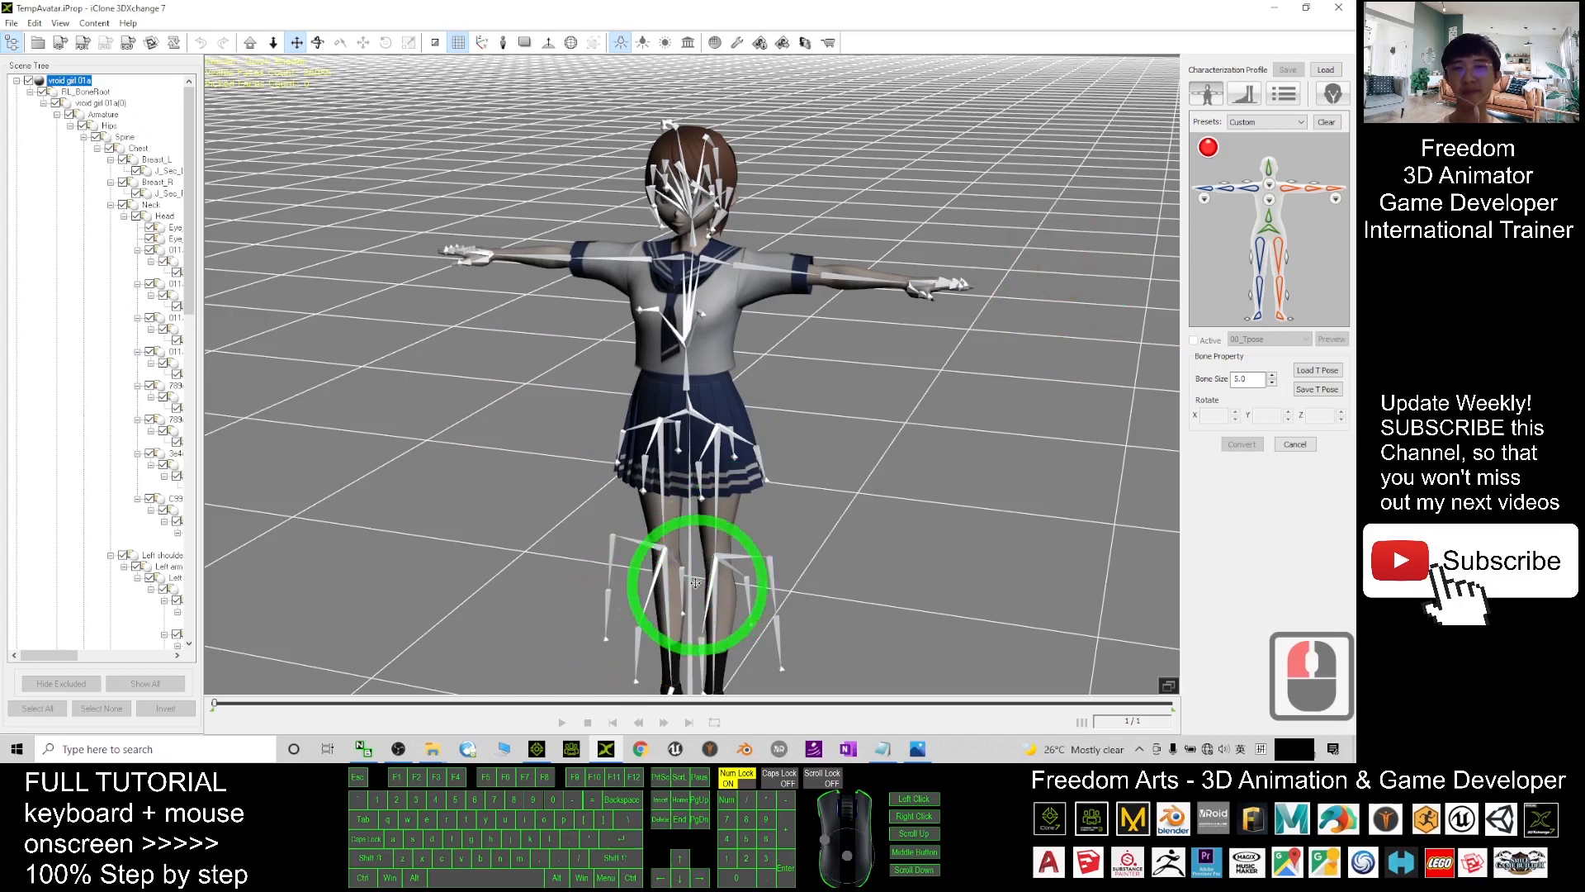
# - Load vroidfemale1.0.3dxProfile from the Vroid 3DXchange 7.8 Profile Vroid 1.0 folder as the characterization profile
pyautogui.scroll(-3, 722, 526)
pyautogui.scroll(4, 745, 527)
pyautogui.moveTo(747, 526)
pyautogui.mouseDown(button='middle')
pyautogui.moveTo(750, 493)
pyautogui.moveTo(767, 513)
pyautogui.mouseUp(button='middle')
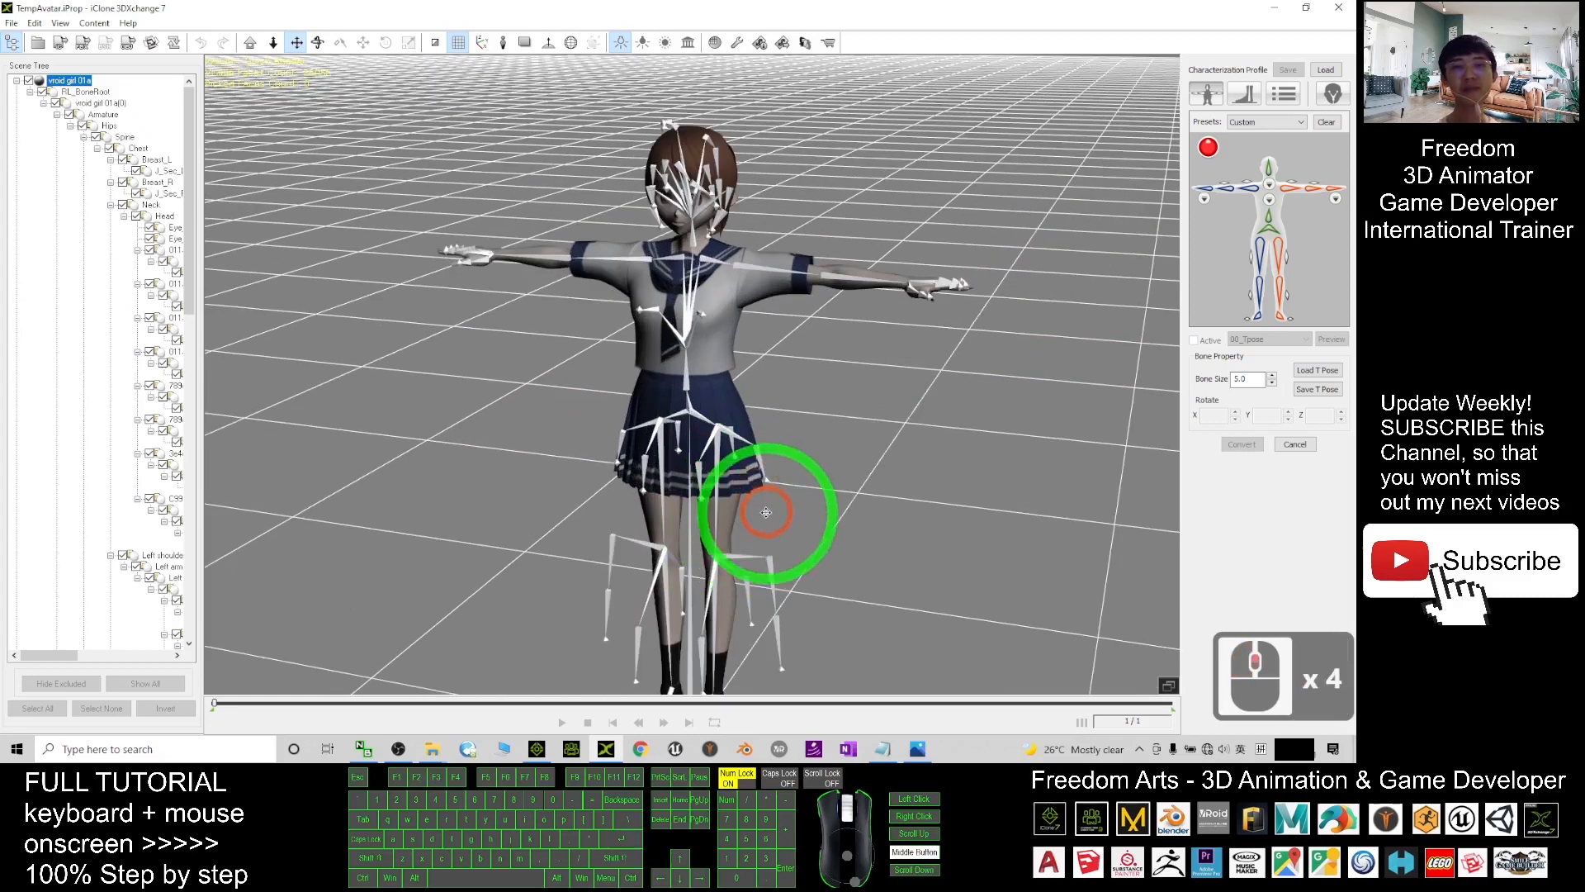
pyautogui.moveTo(814, 539)
pyautogui.mouseDown(button='right')
pyautogui.moveTo(825, 527)
pyautogui.moveTo(811, 537)
pyautogui.mouseUp(button='right')
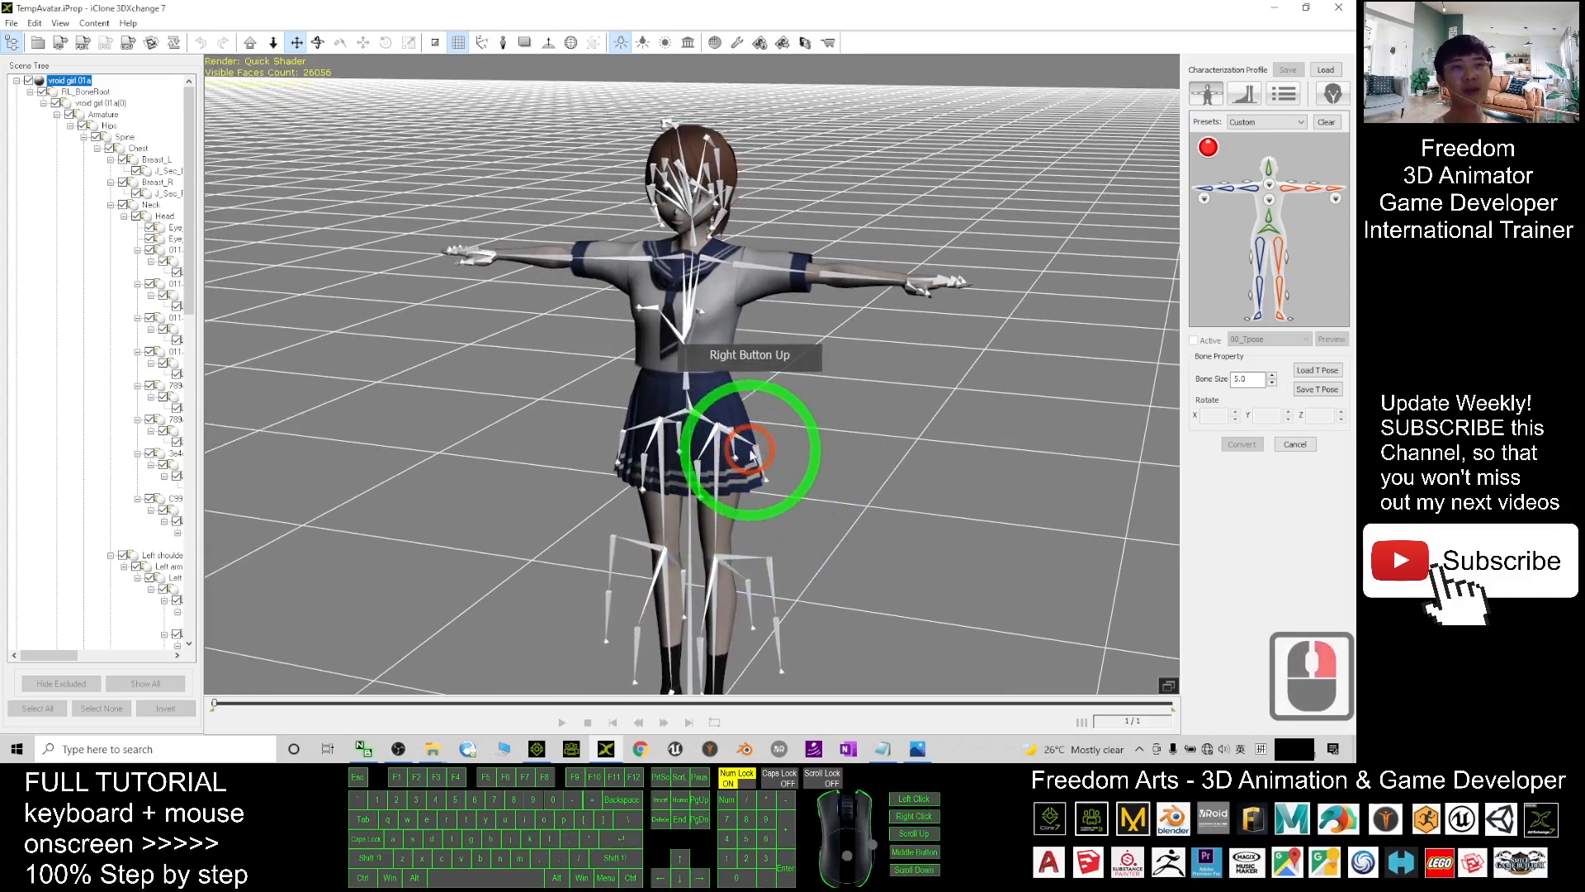
pyautogui.click(1330, 71)
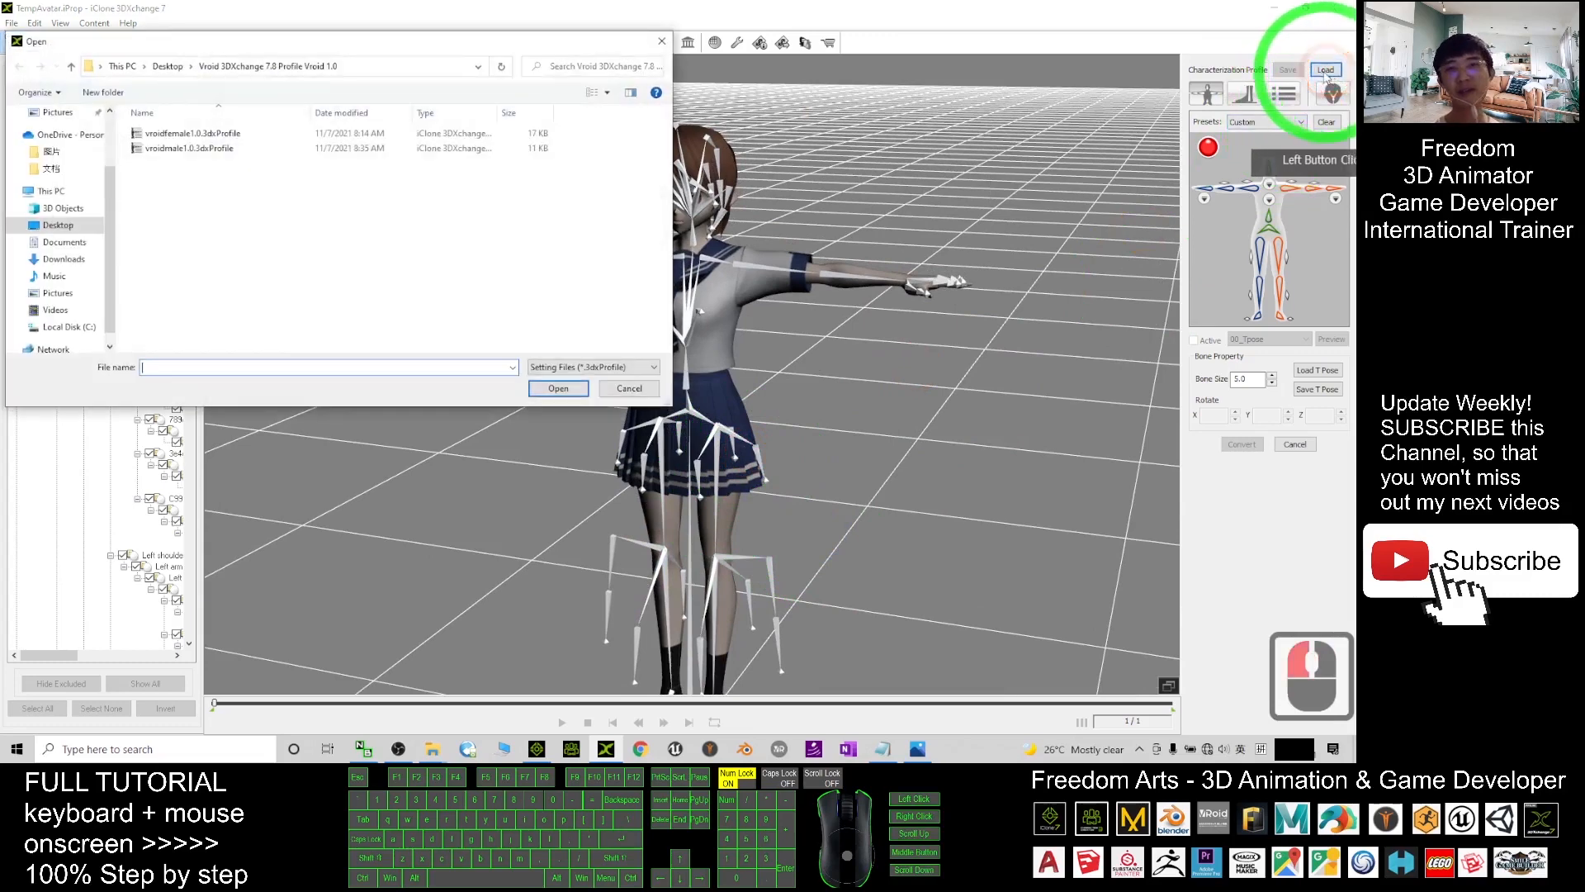
pyautogui.click(76, 229)
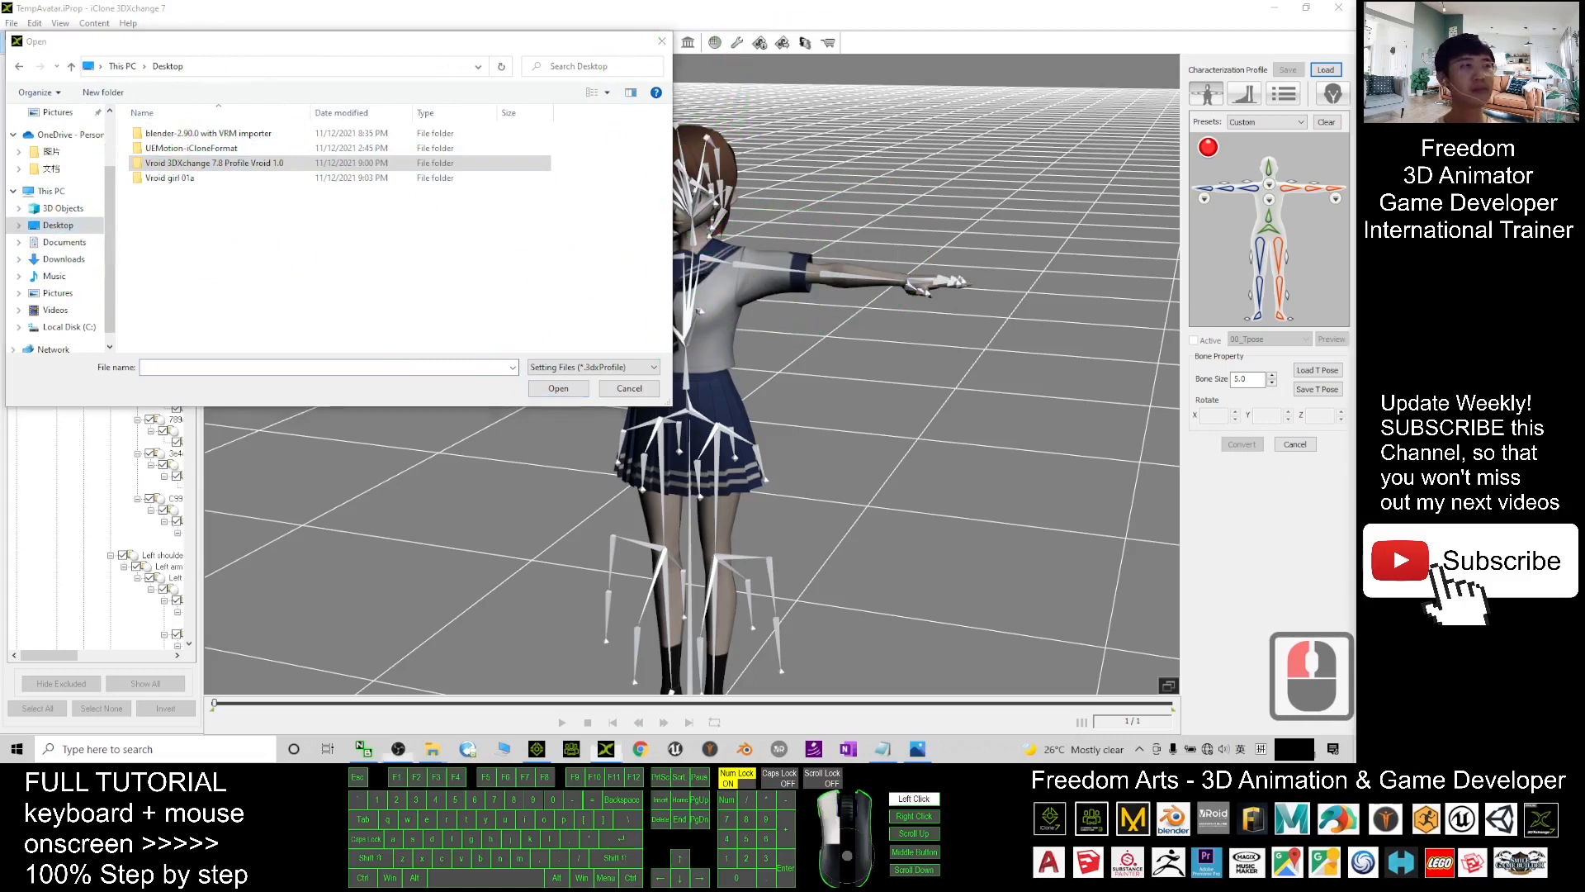
pyautogui.click(233, 270)
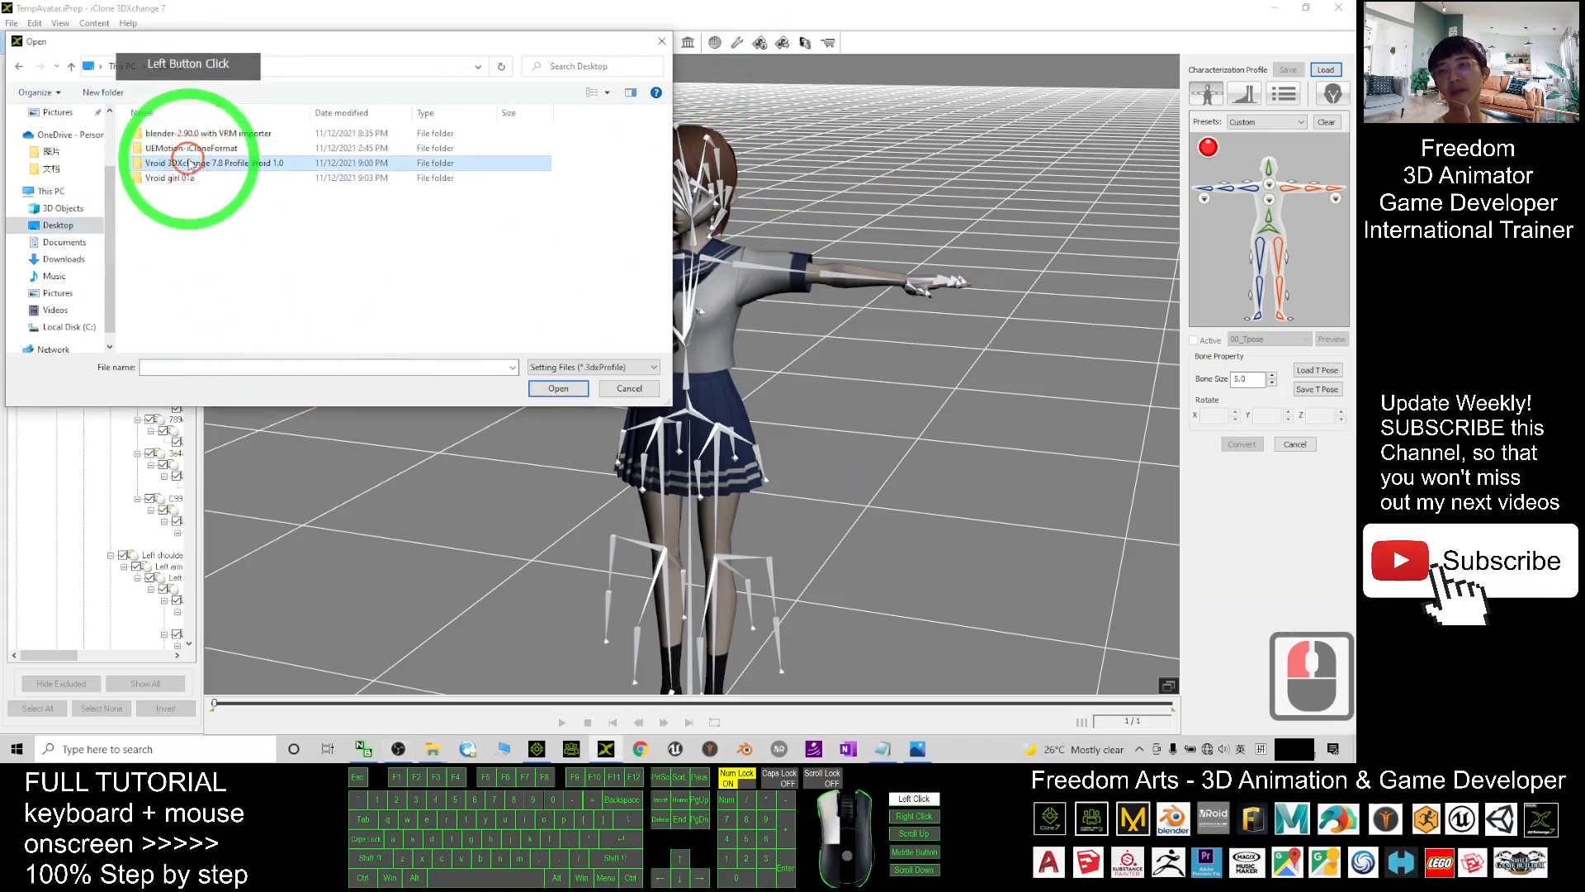
pyautogui.click(177, 162)
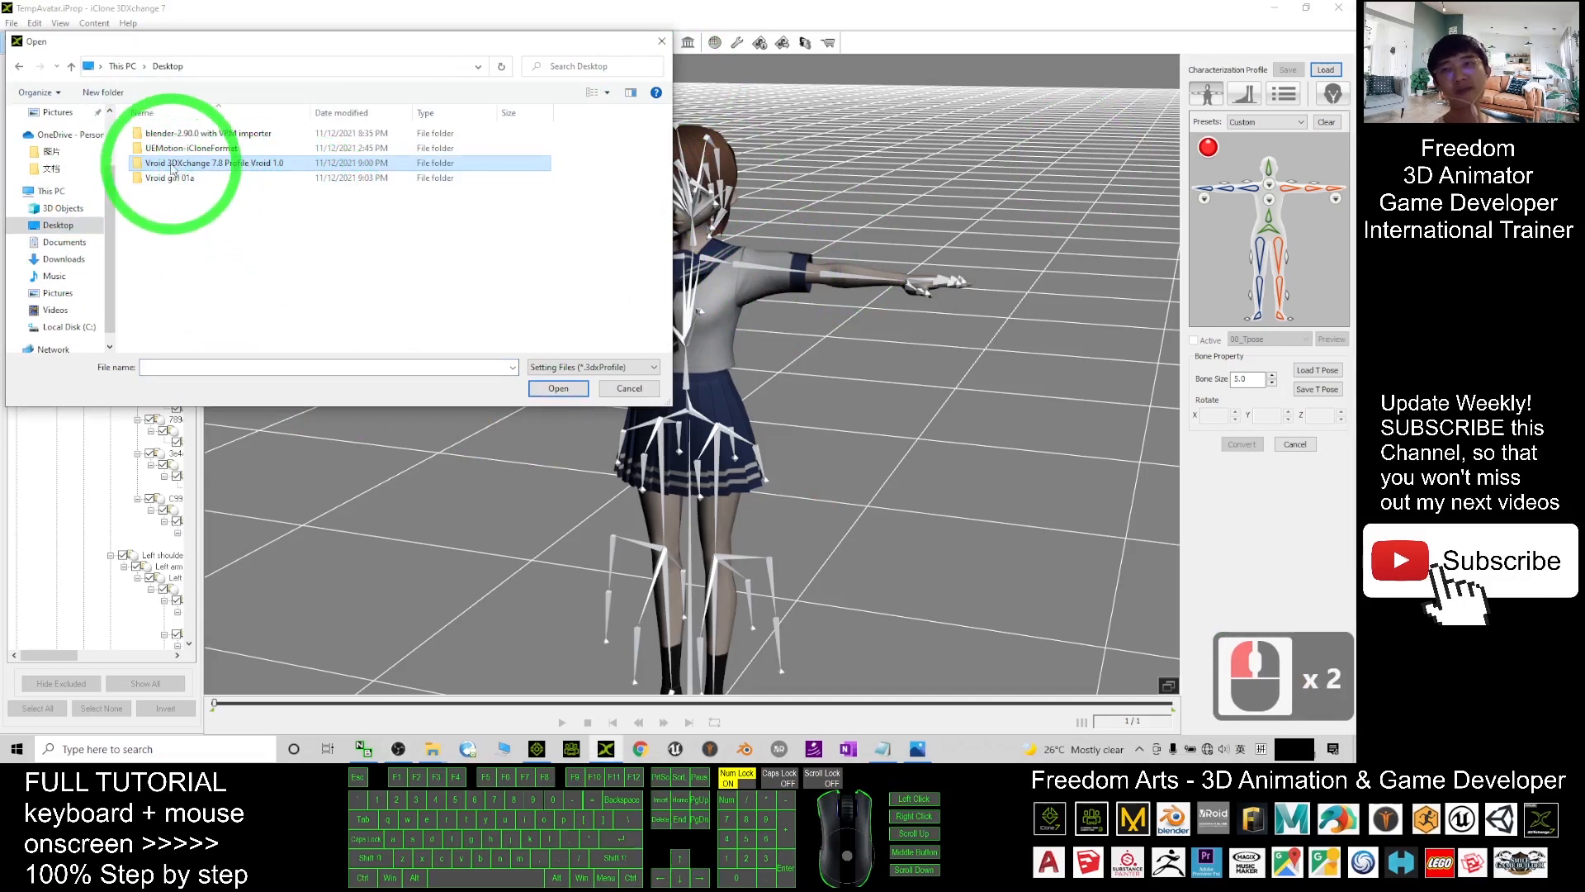
pyautogui.doubleClick(259, 164)
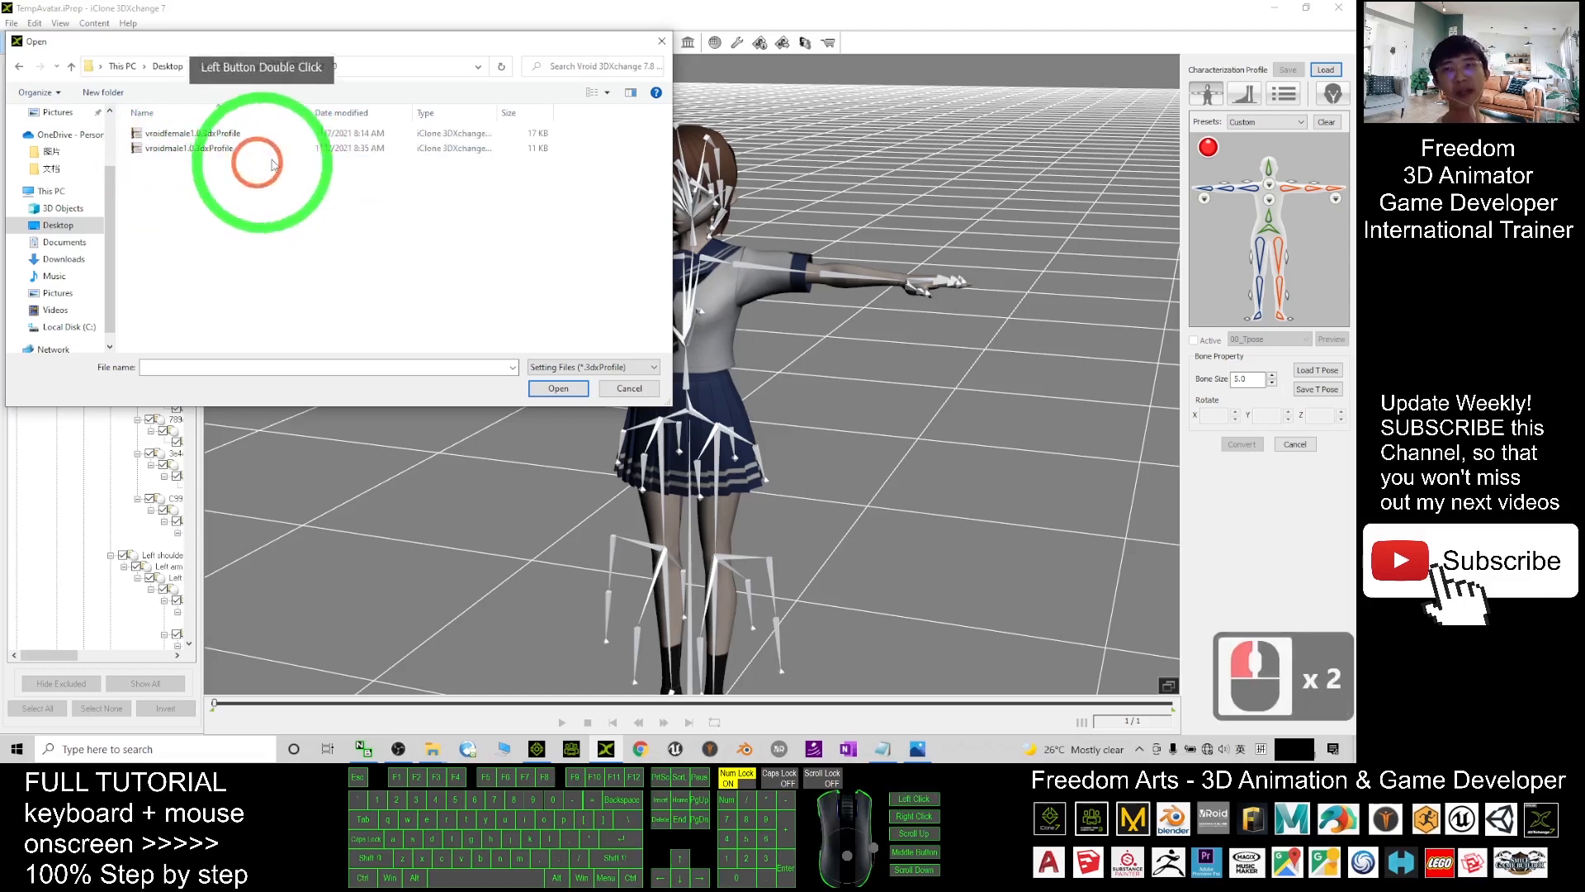
pyautogui.doubleClick(178, 134)
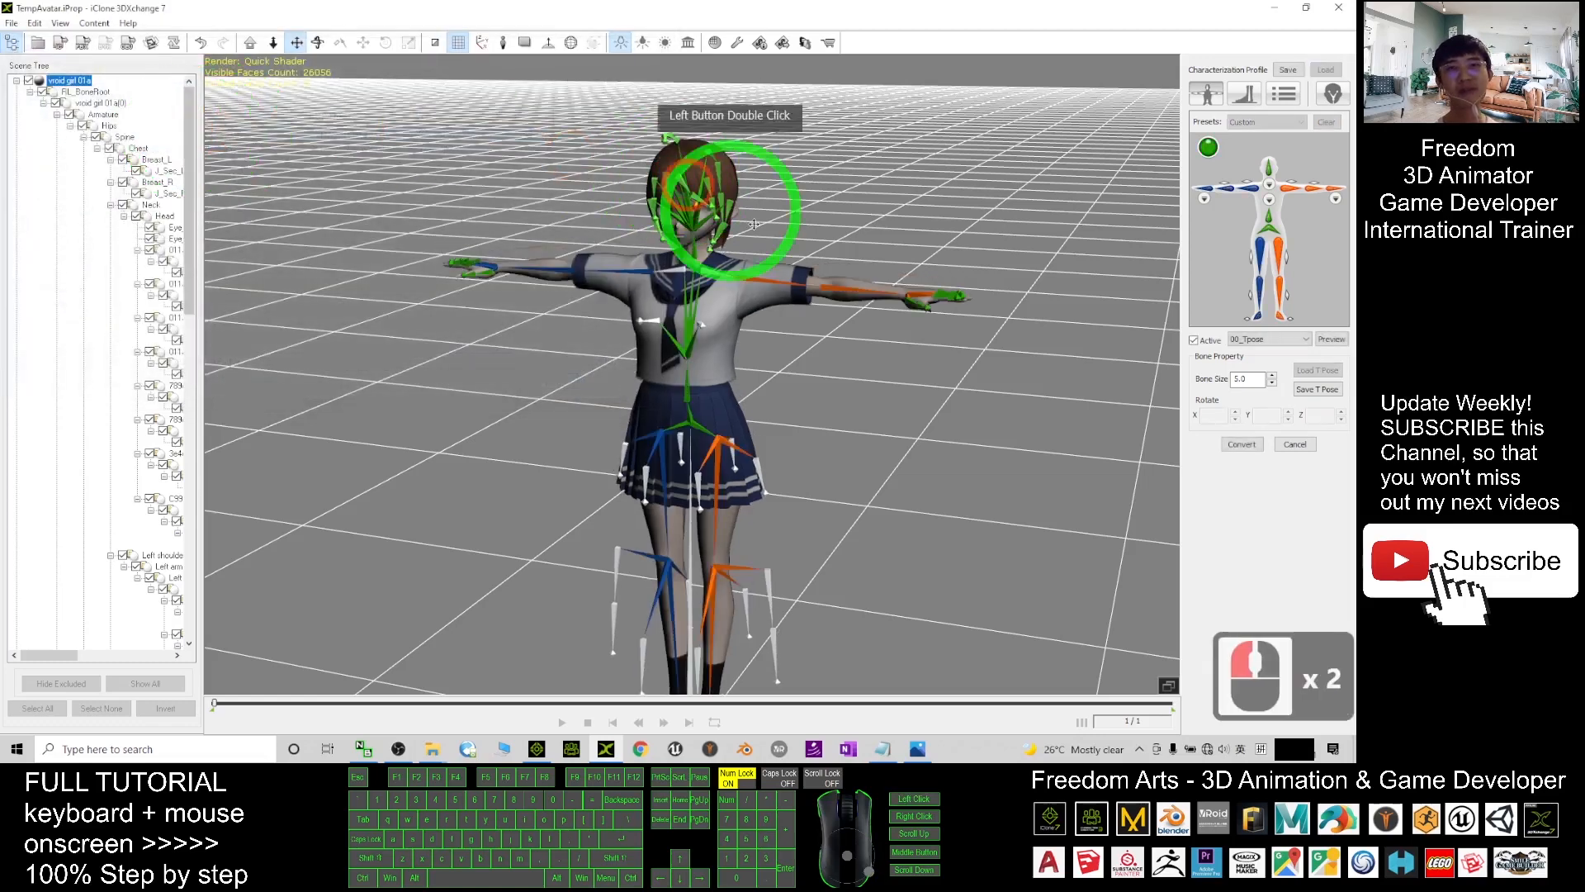
# - Deactivate the T-pose and load tpose.3dxTPose from Desktop > Vroid girl 01a
pyautogui.scroll(6, 764, 256)
pyautogui.scroll(-4, 767, 270)
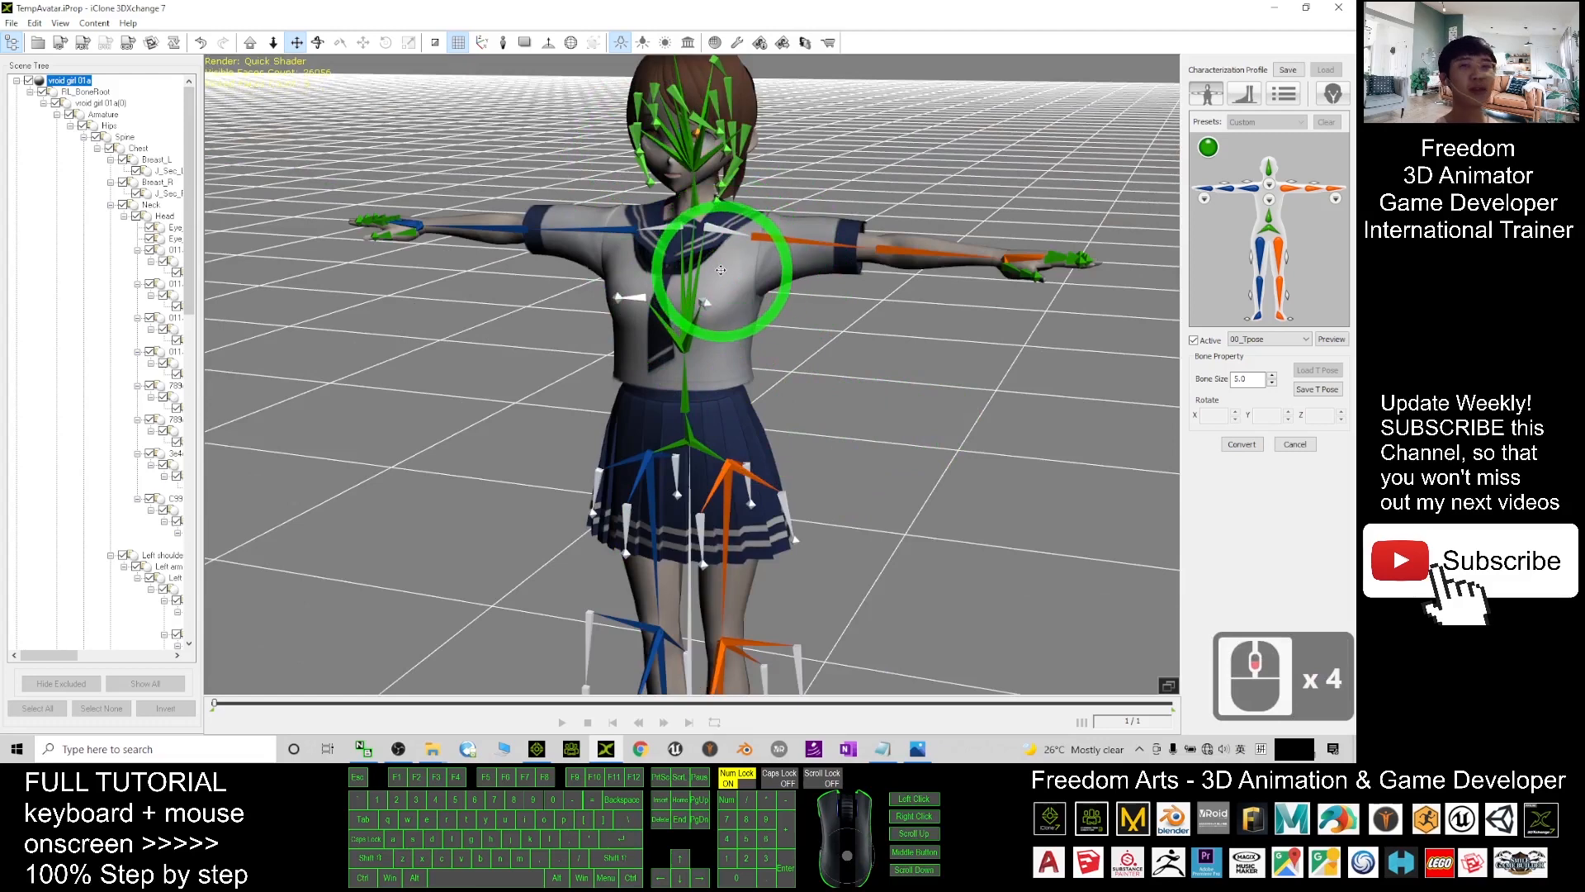
pyautogui.scroll(-2, 578, 396)
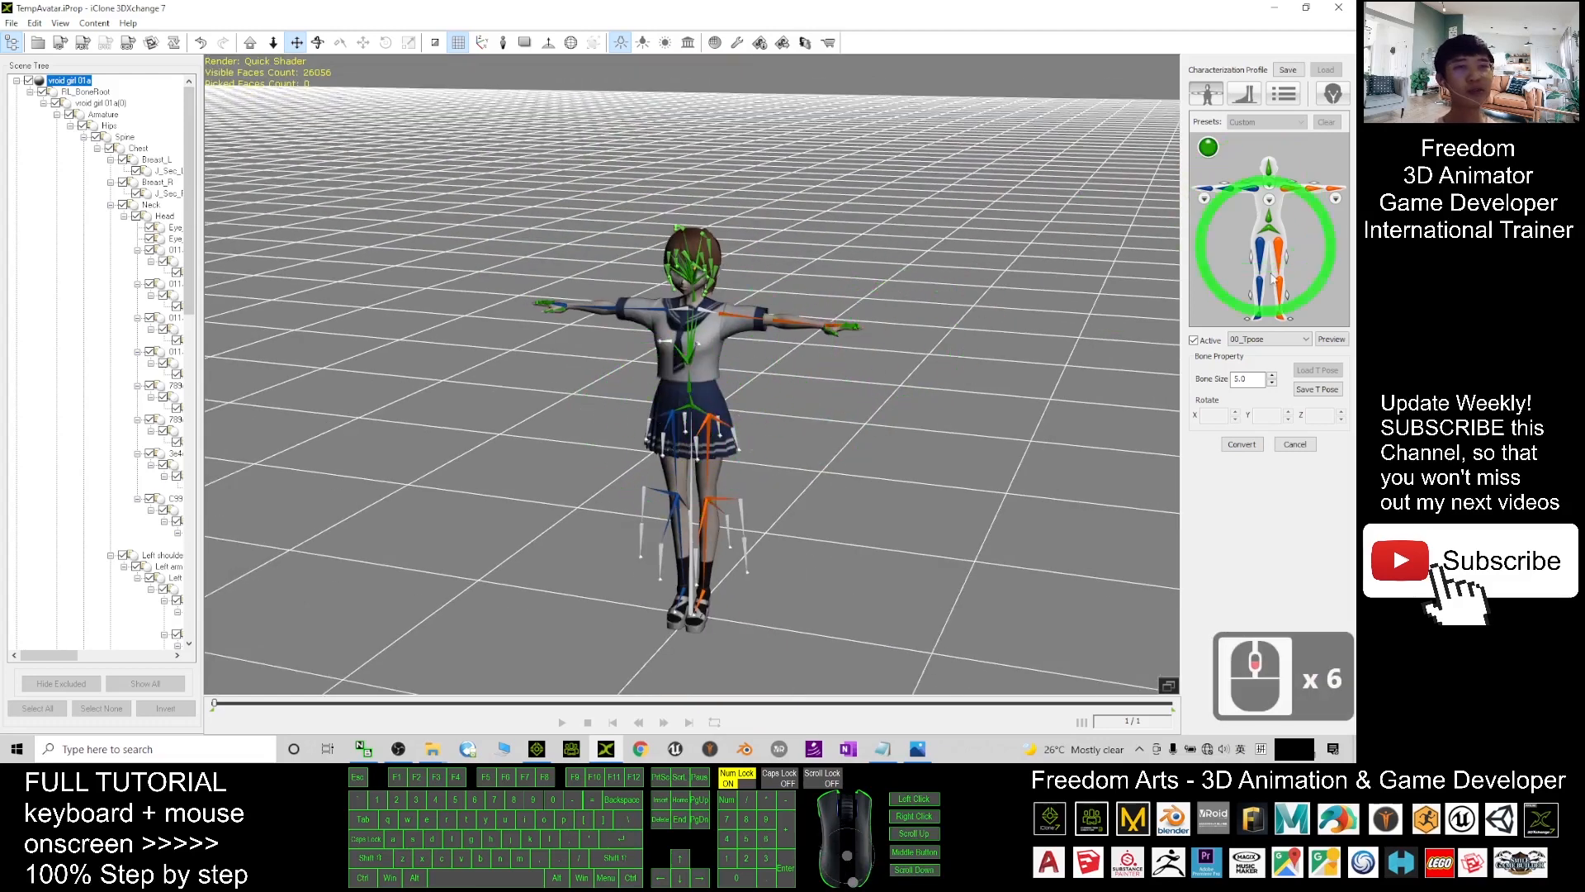
pyautogui.click(1194, 340)
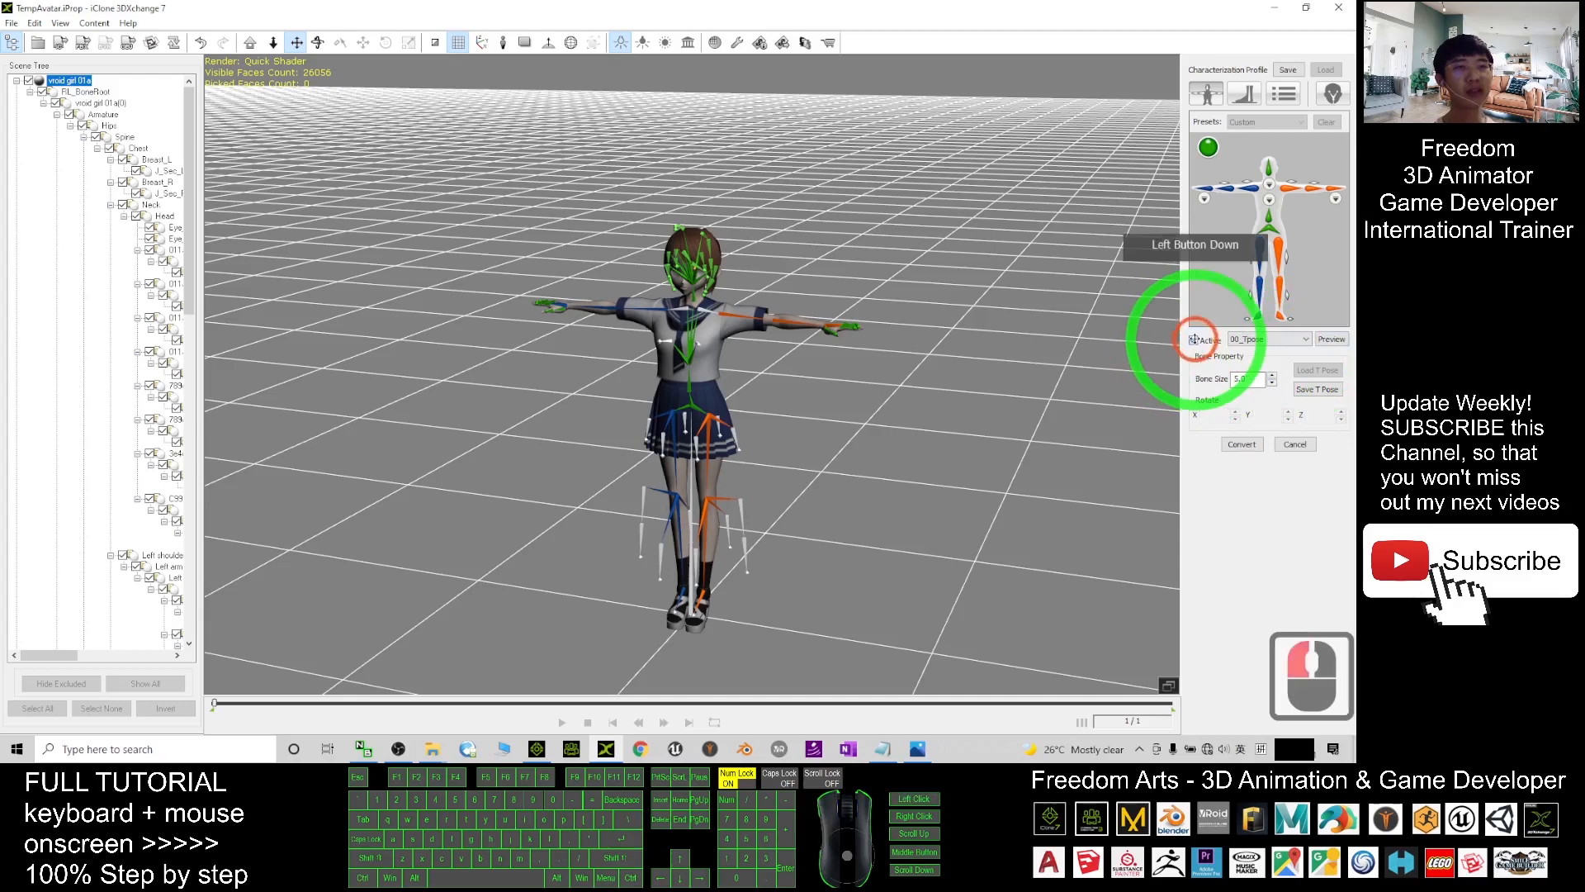
pyautogui.click(1330, 374)
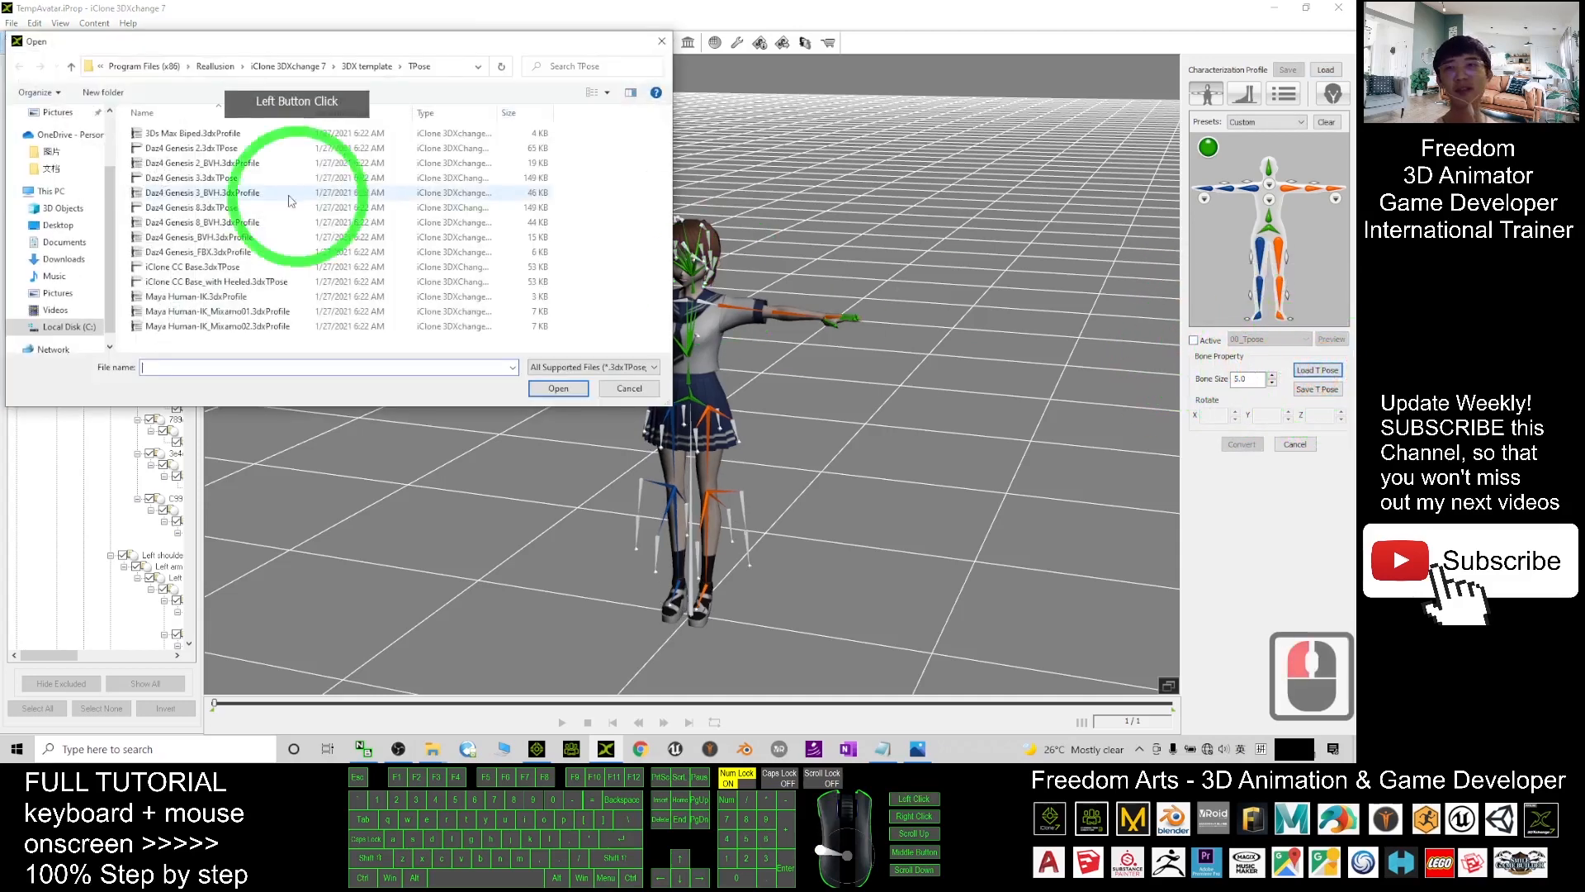
pyautogui.click(443, 748)
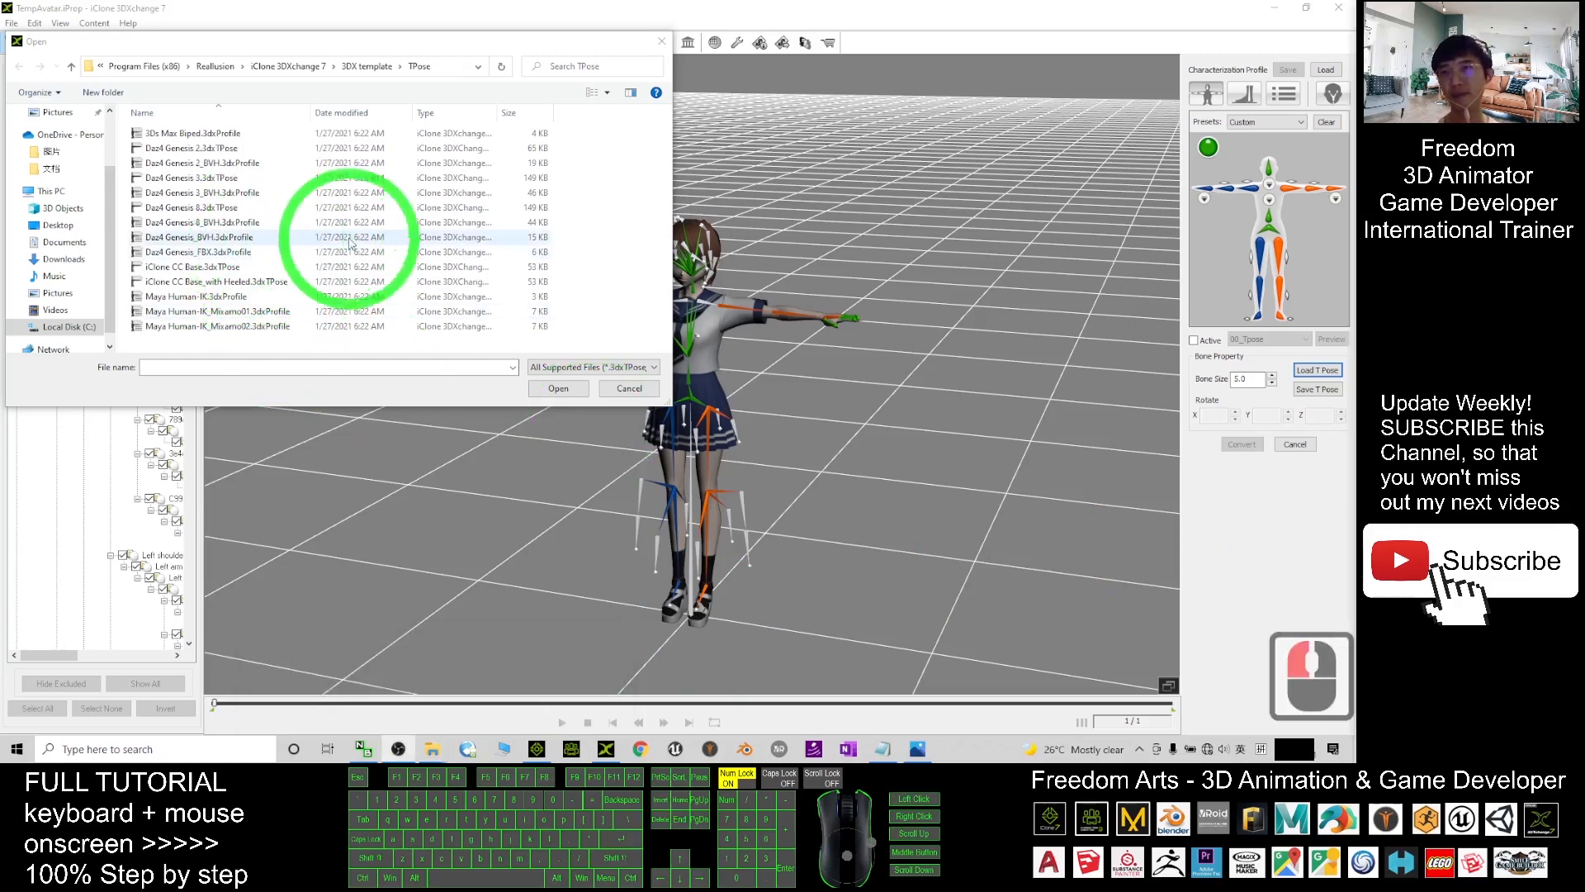
pyautogui.click(55, 227)
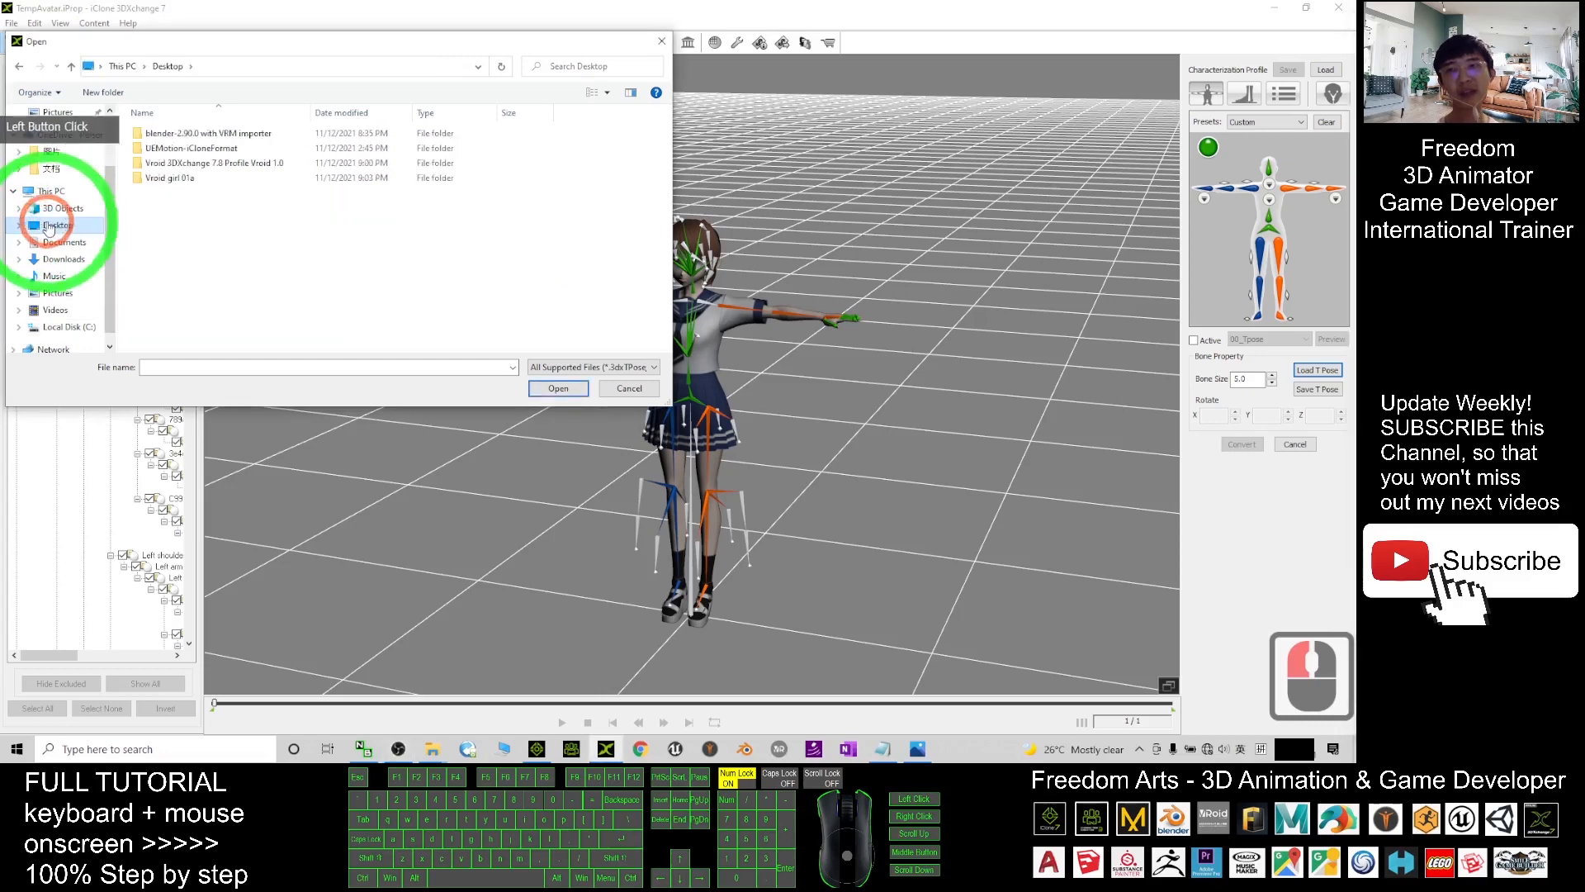
pyautogui.doubleClick(168, 180)
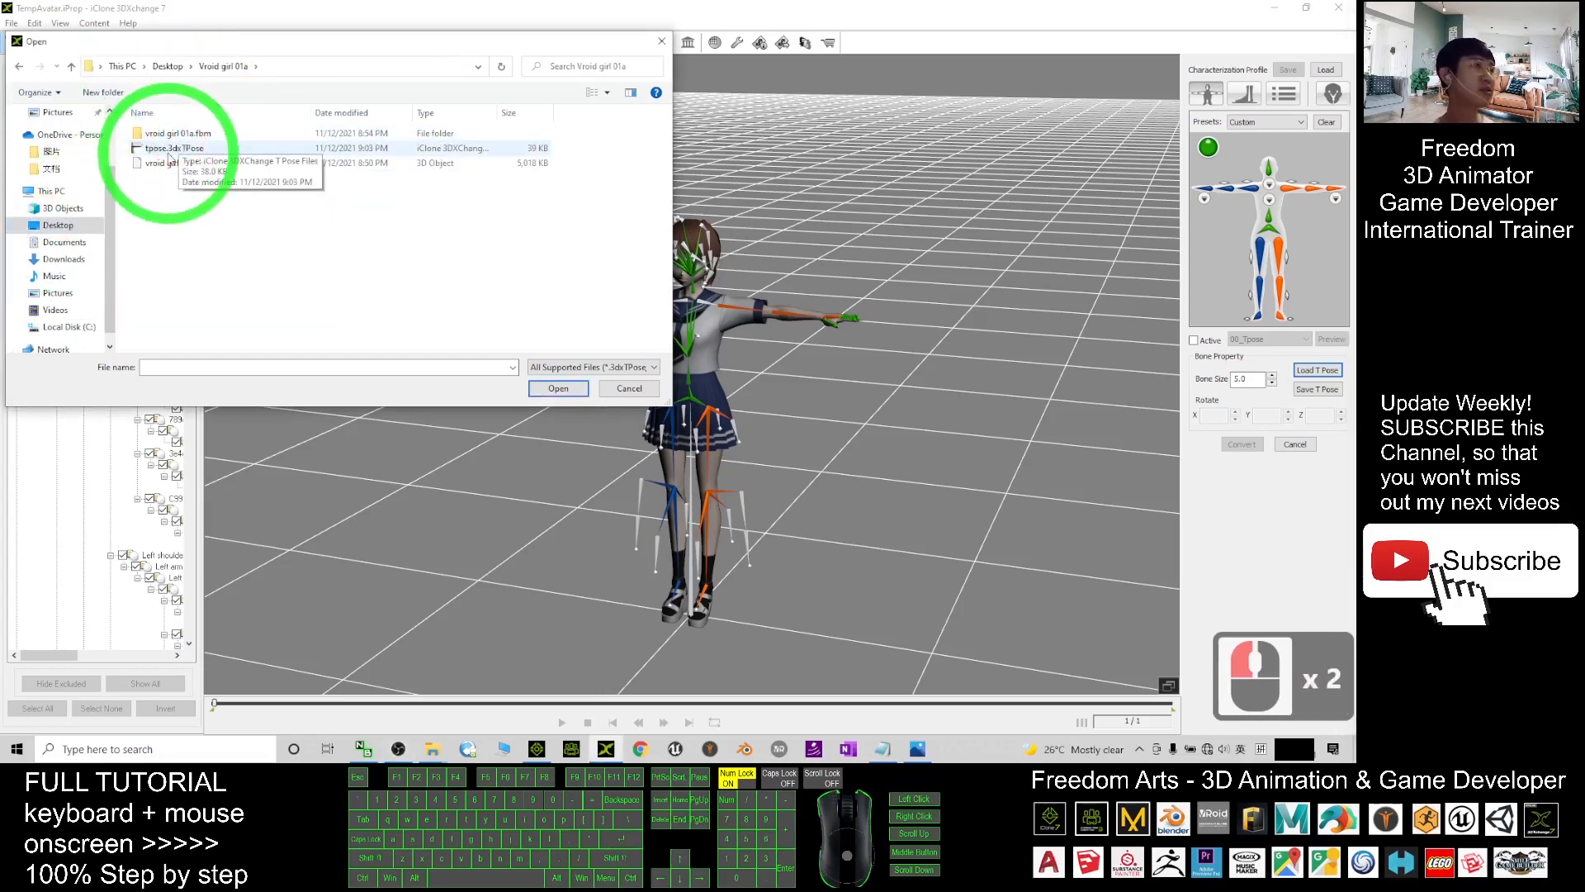
pyautogui.doubleClick(170, 150)
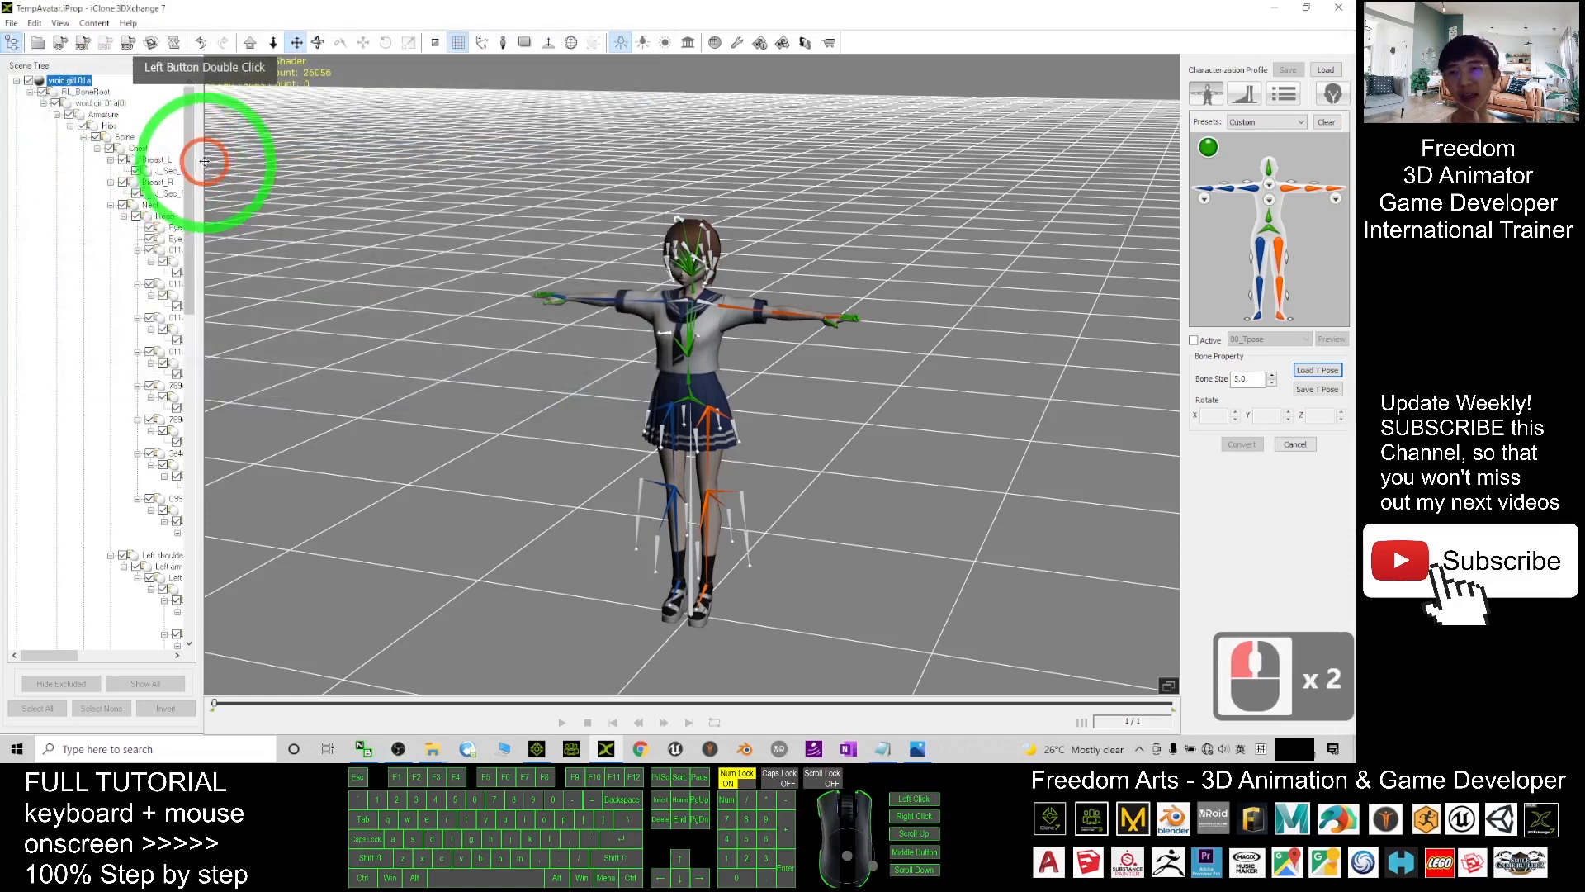
pyautogui.scroll(5, 716, 415)
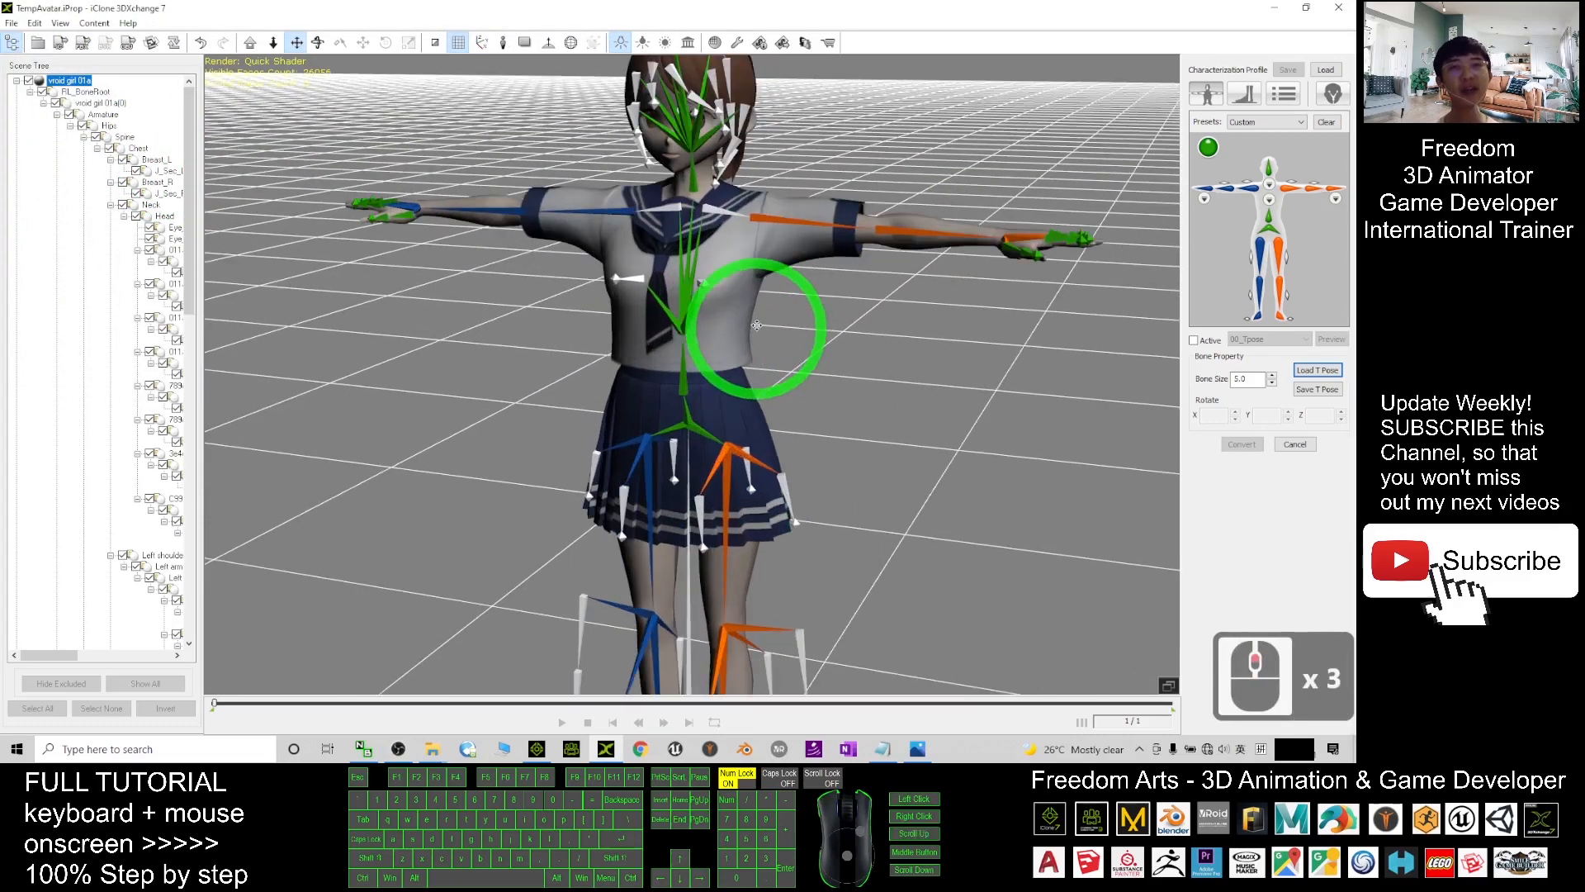
pyautogui.scroll(-5, 821, 310)
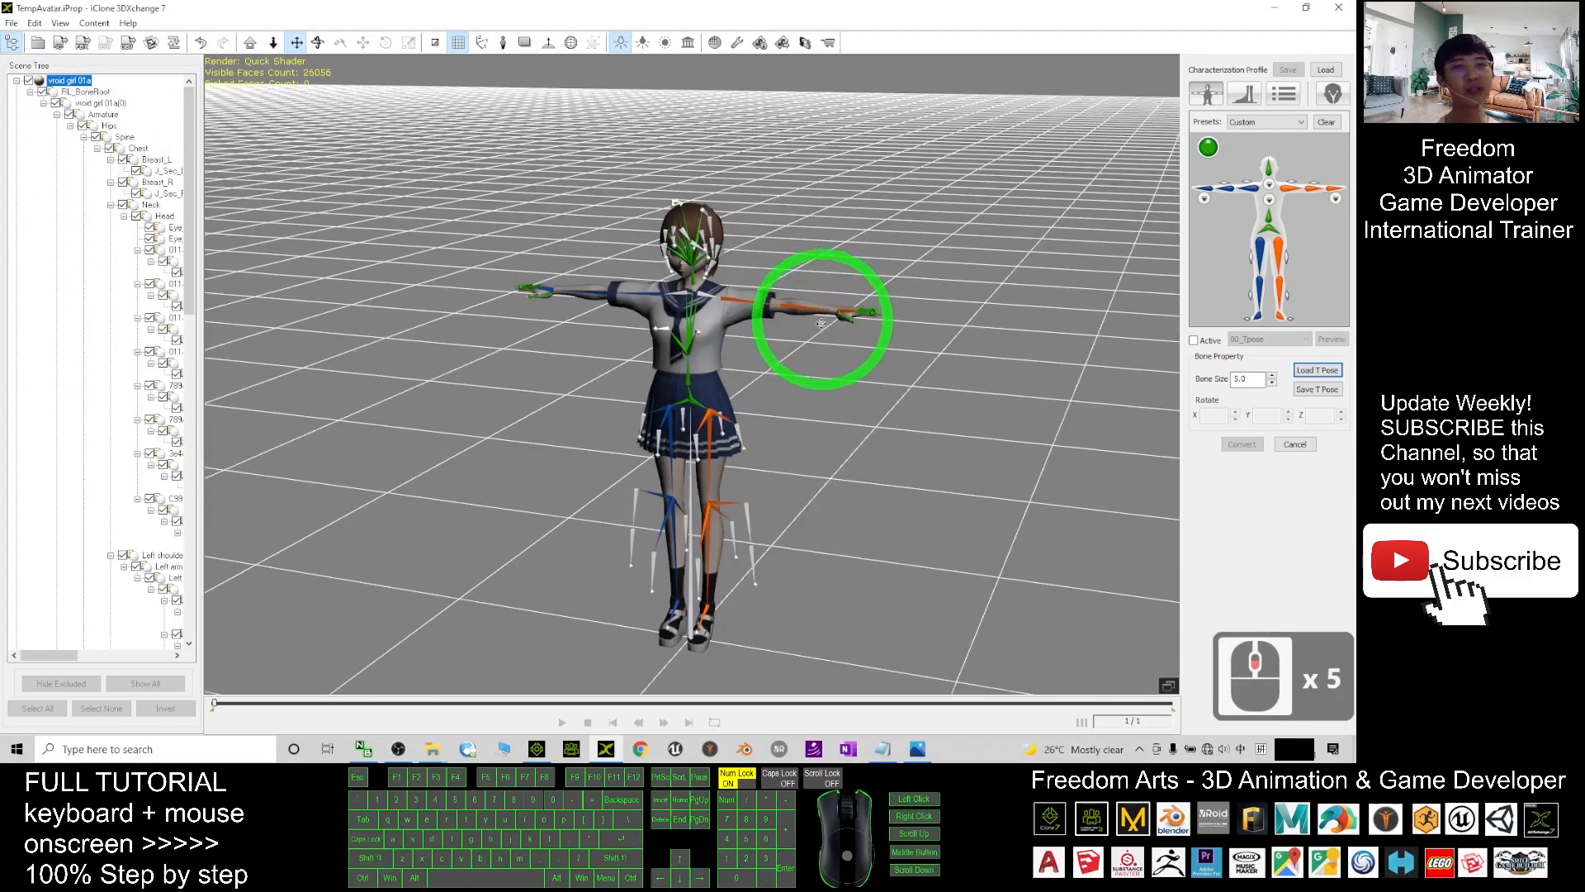
pyautogui.click(1226, 333)
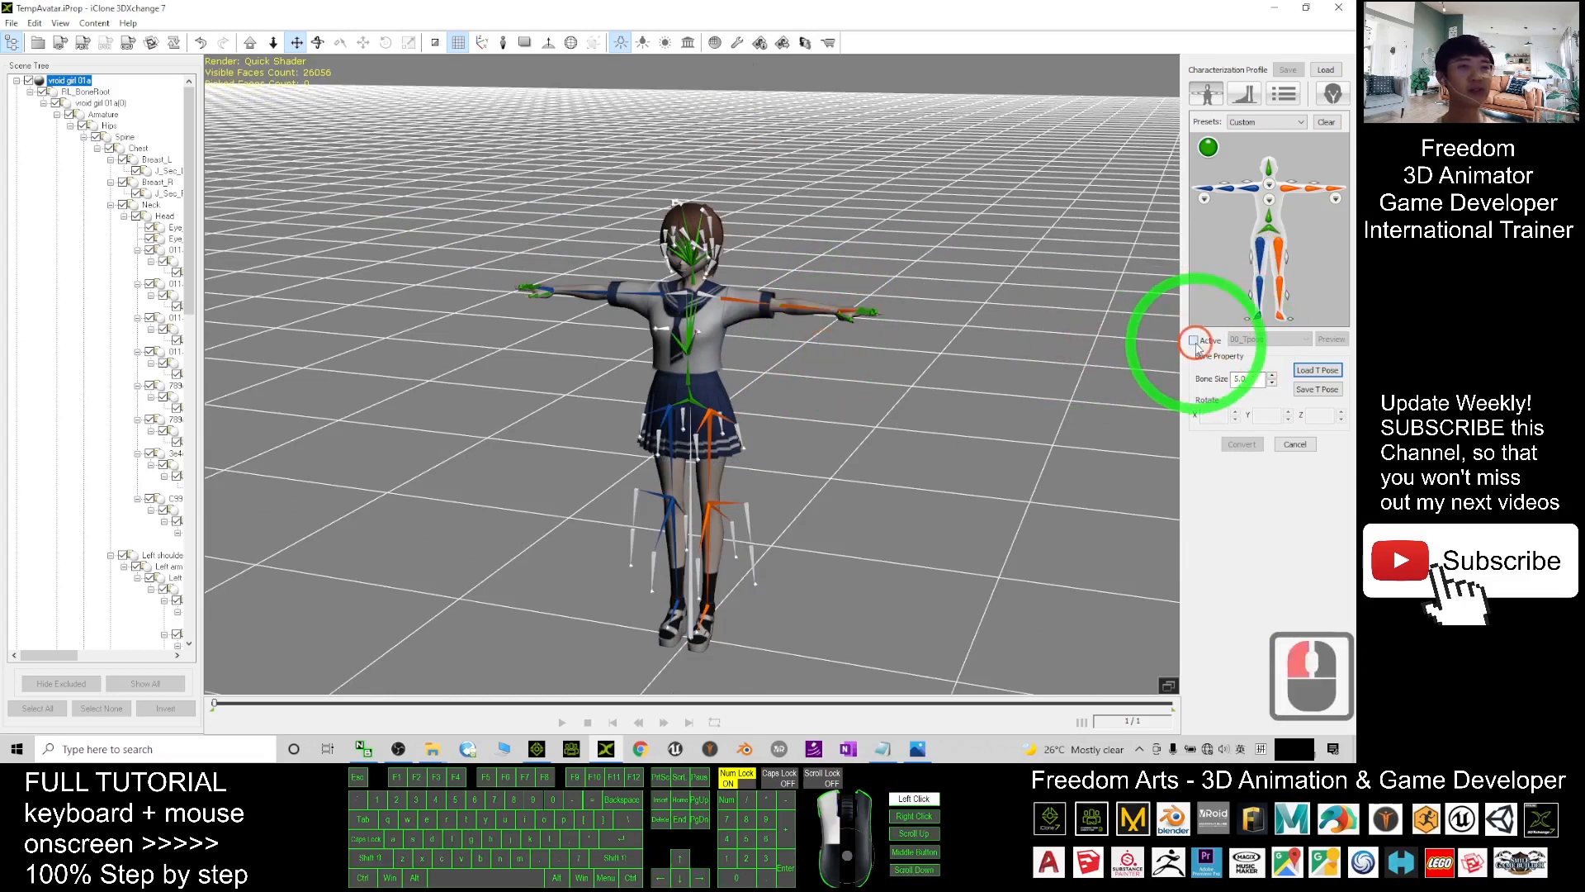
# - Reactivate the T-pose, convert the character, and open the Expression Editor's Eye tab
pyautogui.click(1195, 342)
pyautogui.click(1243, 444)
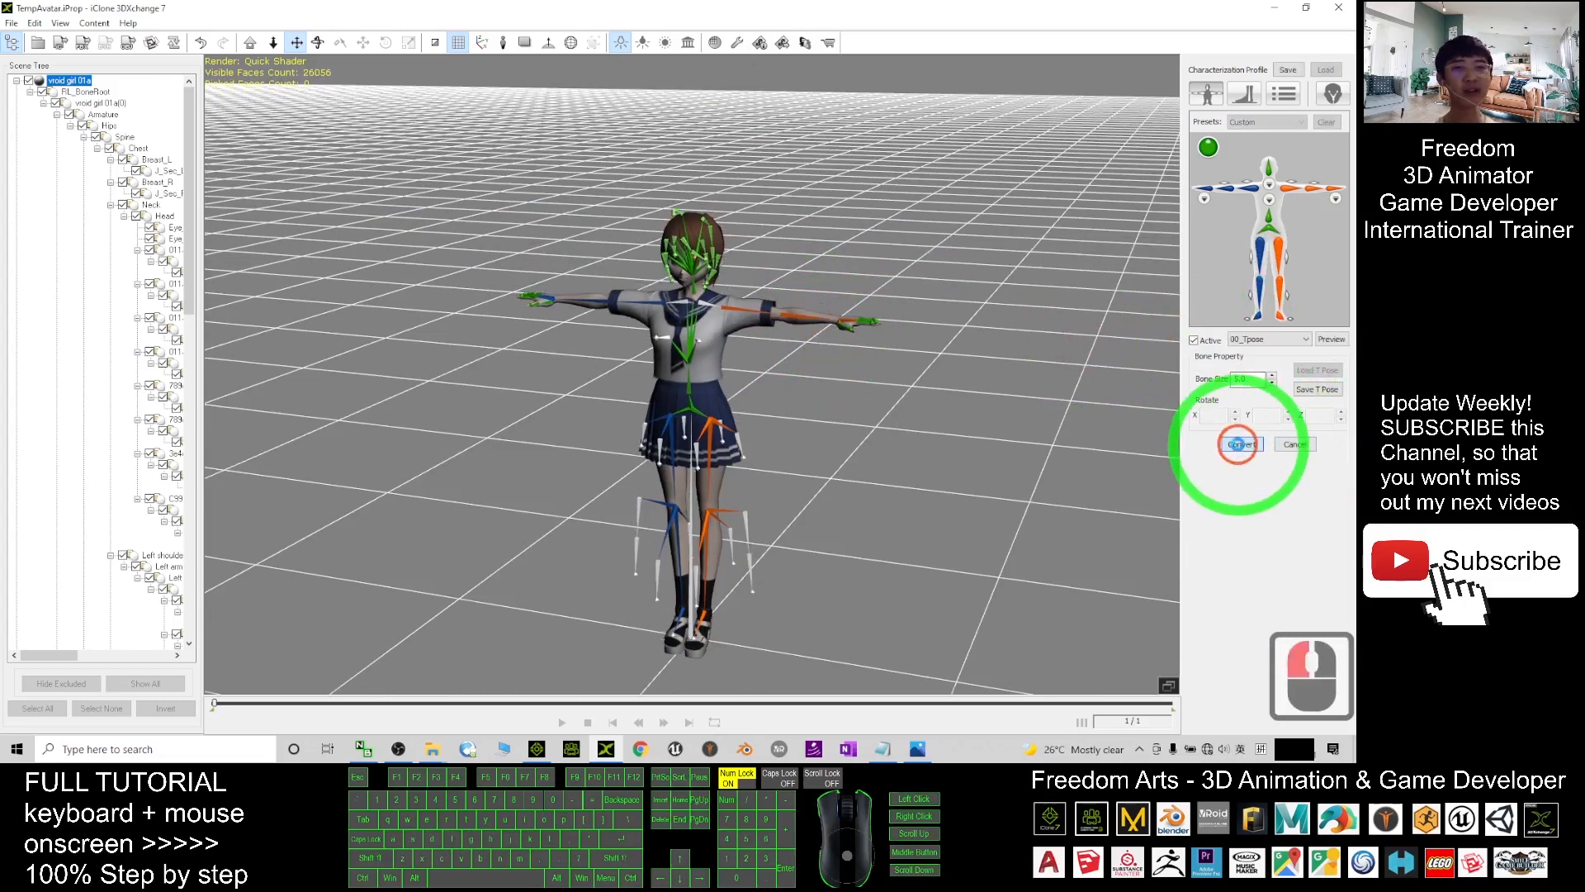
pyautogui.scroll(-3, 726, 382)
pyautogui.scroll(-2, 793, 458)
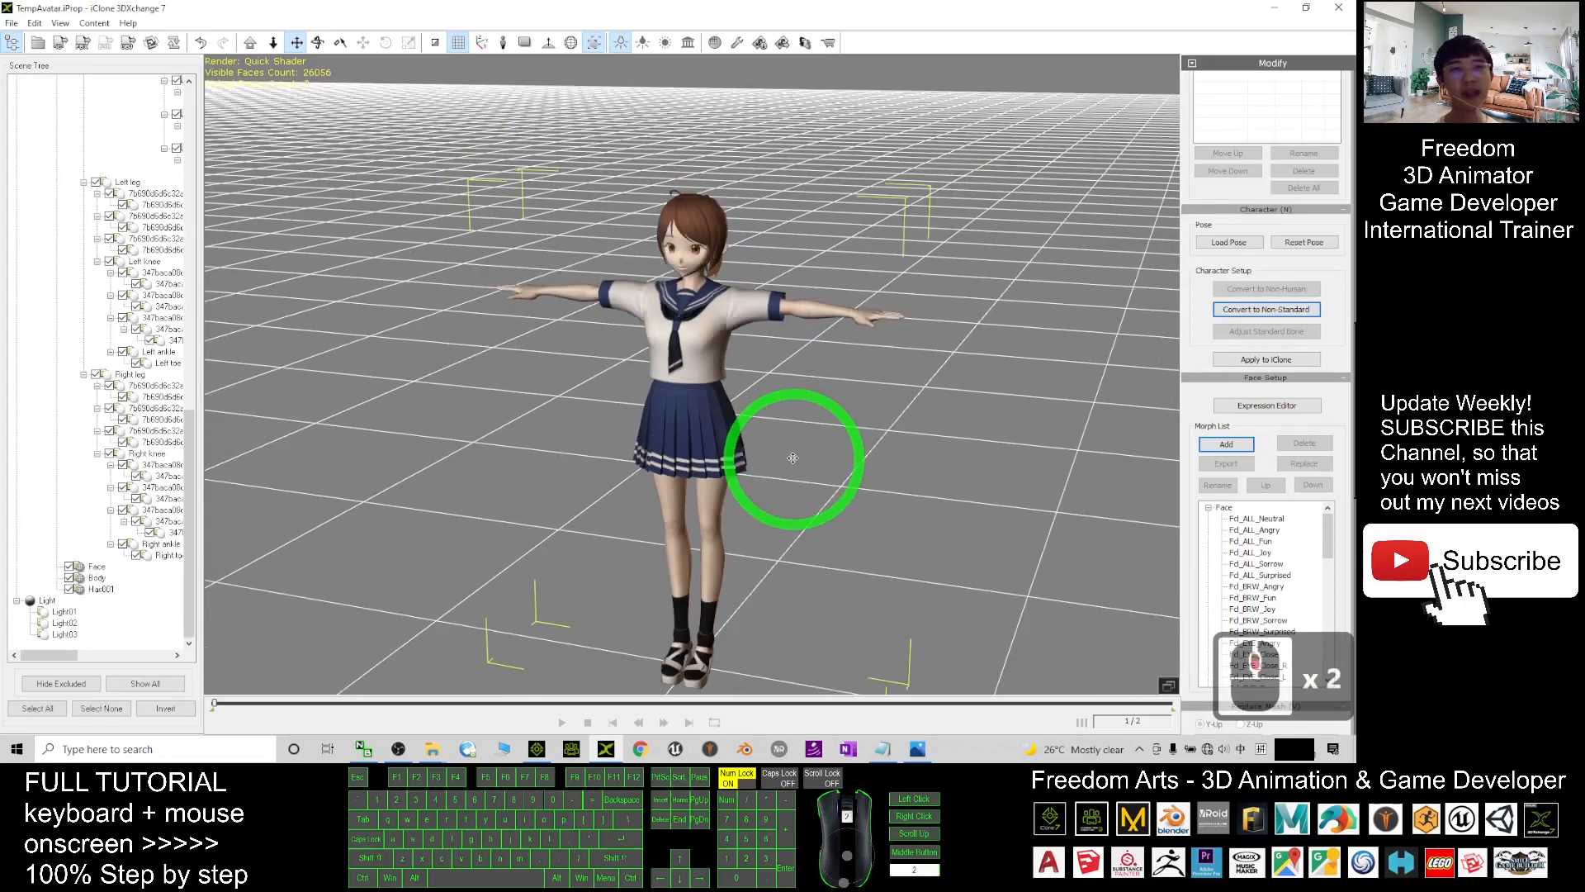
pyautogui.click(1264, 391)
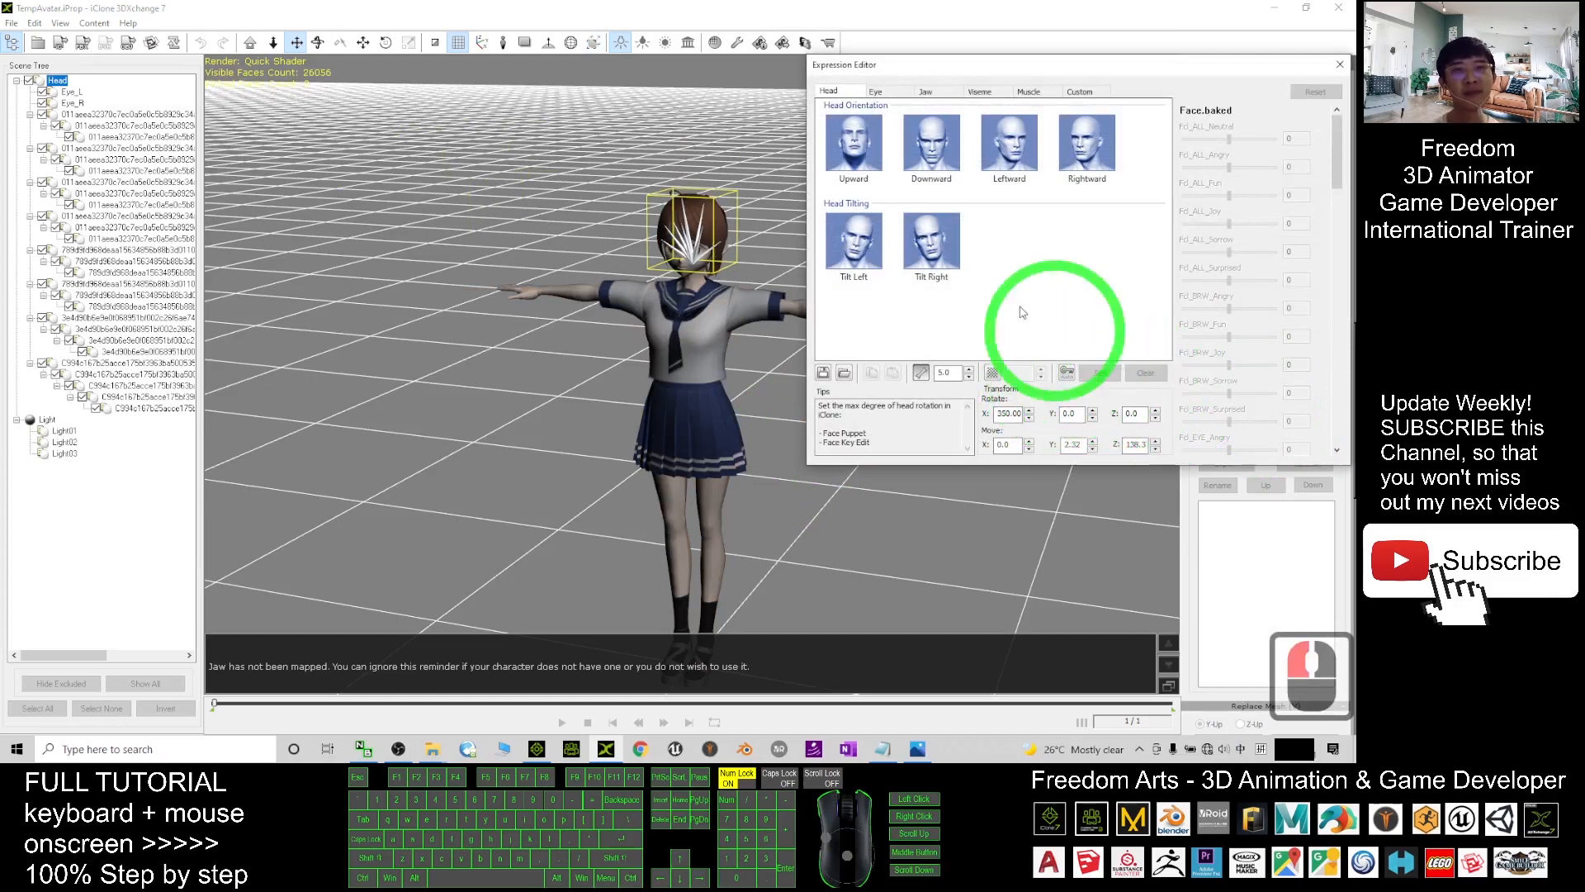
pyautogui.click(897, 96)
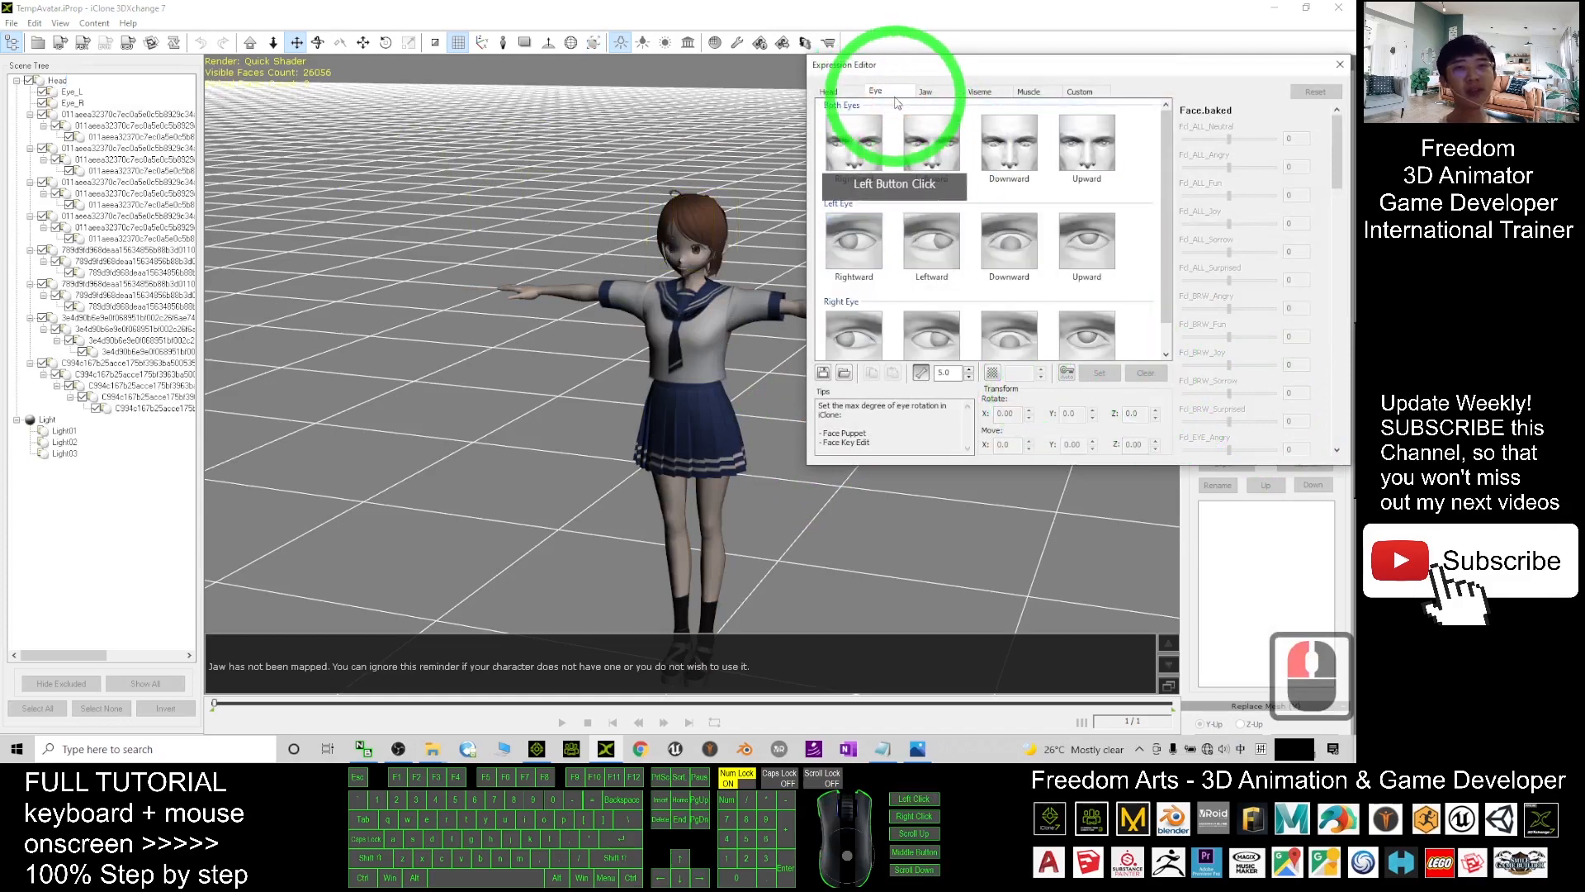
# - Frame the face and rotate both eyes rightward to set the look-right pose
pyautogui.doubleClick(854, 142)
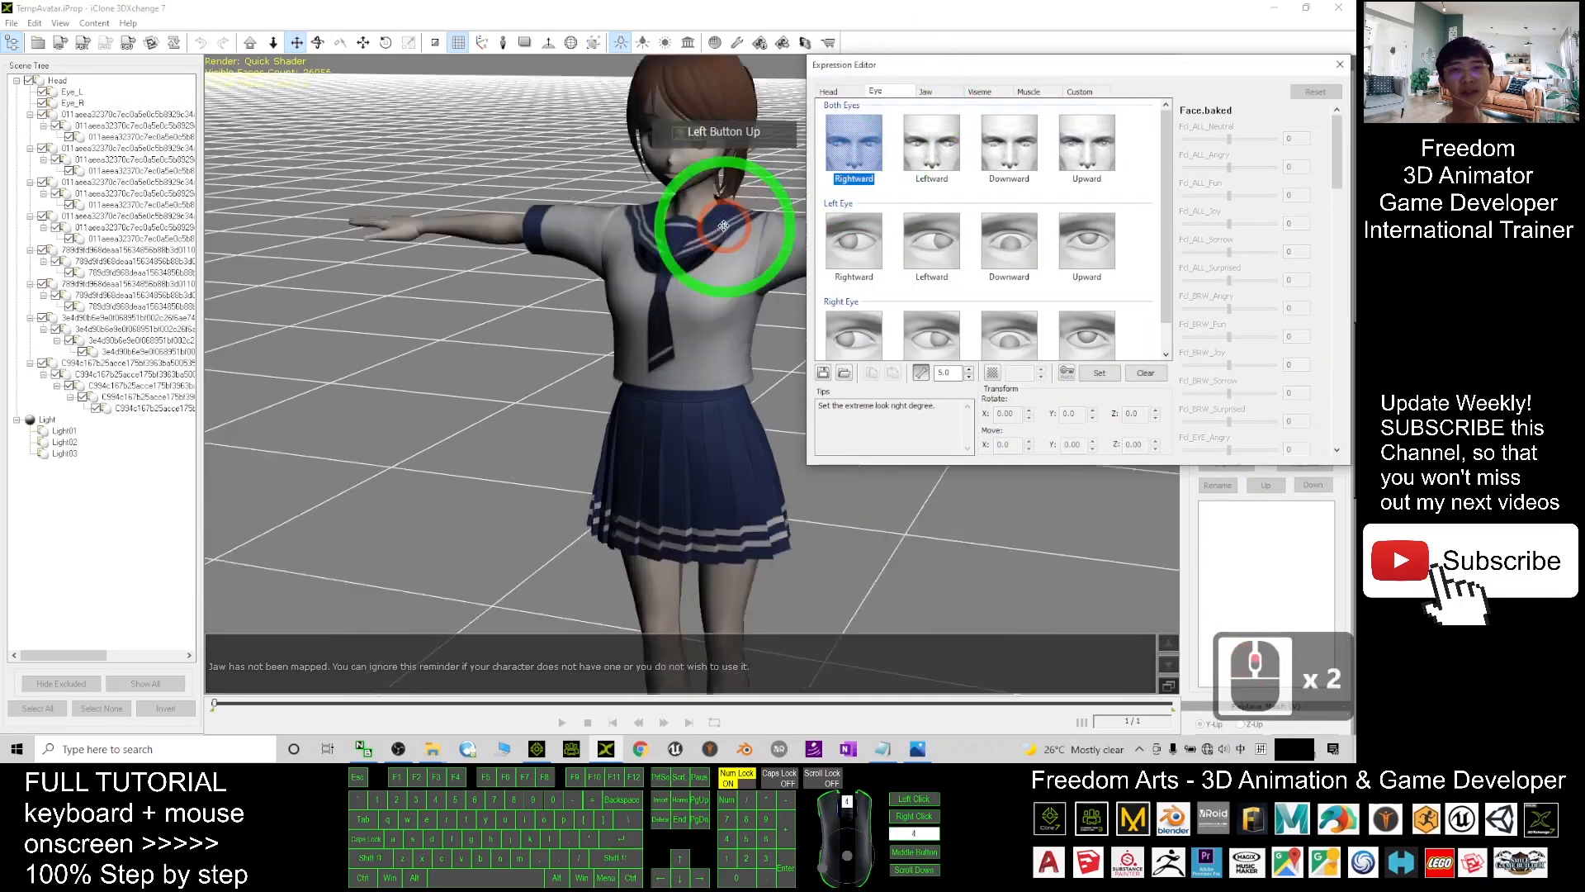
pyautogui.scroll(8, 710, 218)
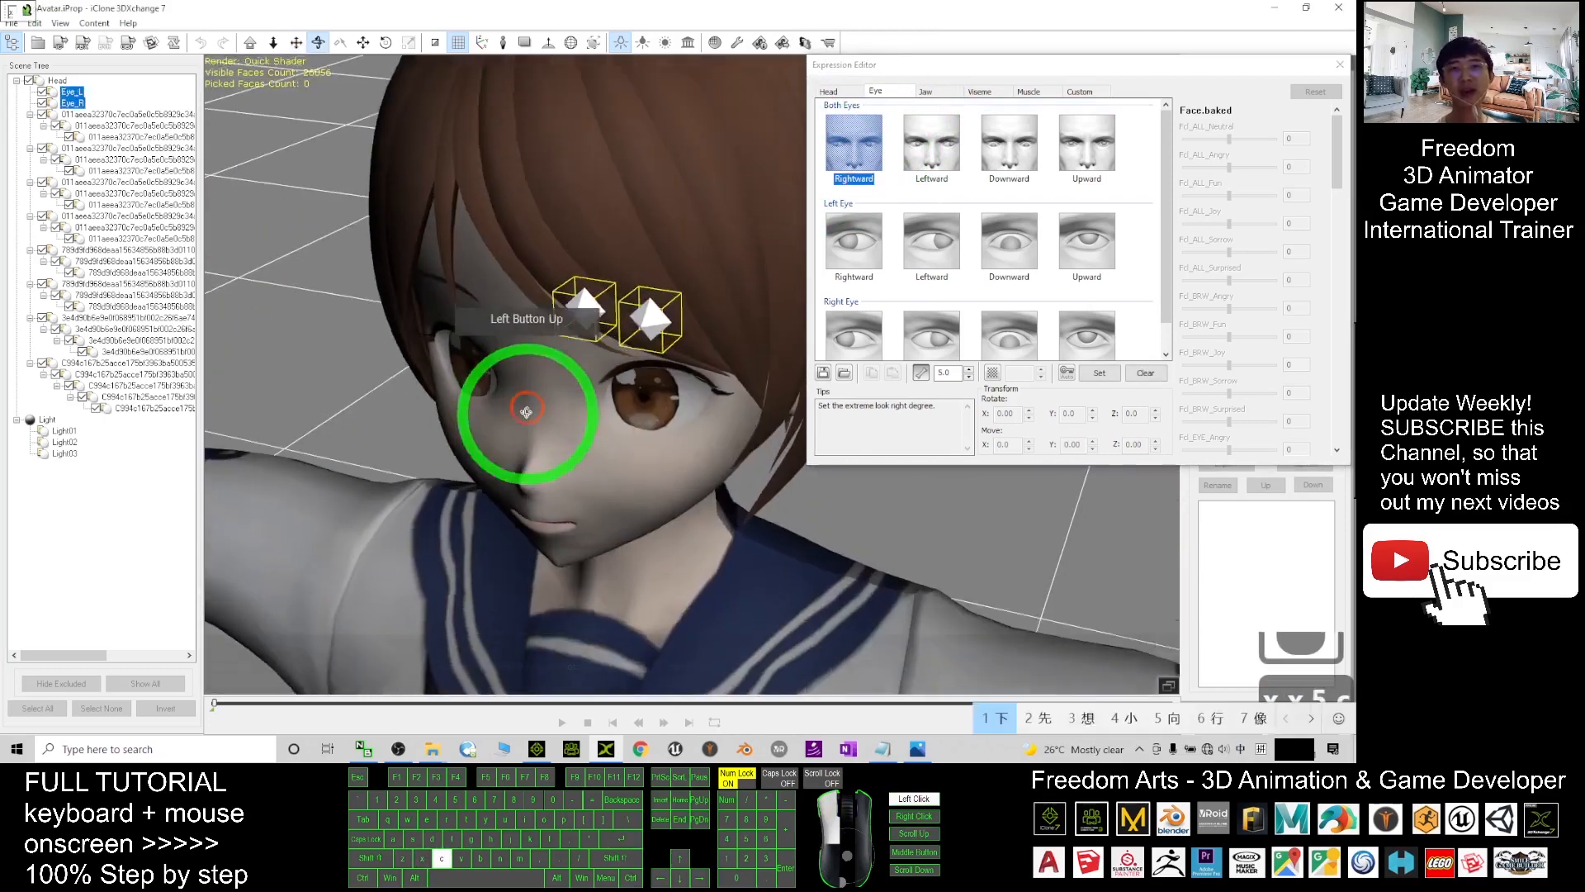
pyautogui.moveTo(527, 411); pyautogui.dragTo(661, 297)
pyautogui.scroll(-3, 653, 313)
pyautogui.press('x')
pyautogui.moveTo(619, 371); pyautogui.dragTo(615, 305)
pyautogui.press('e')
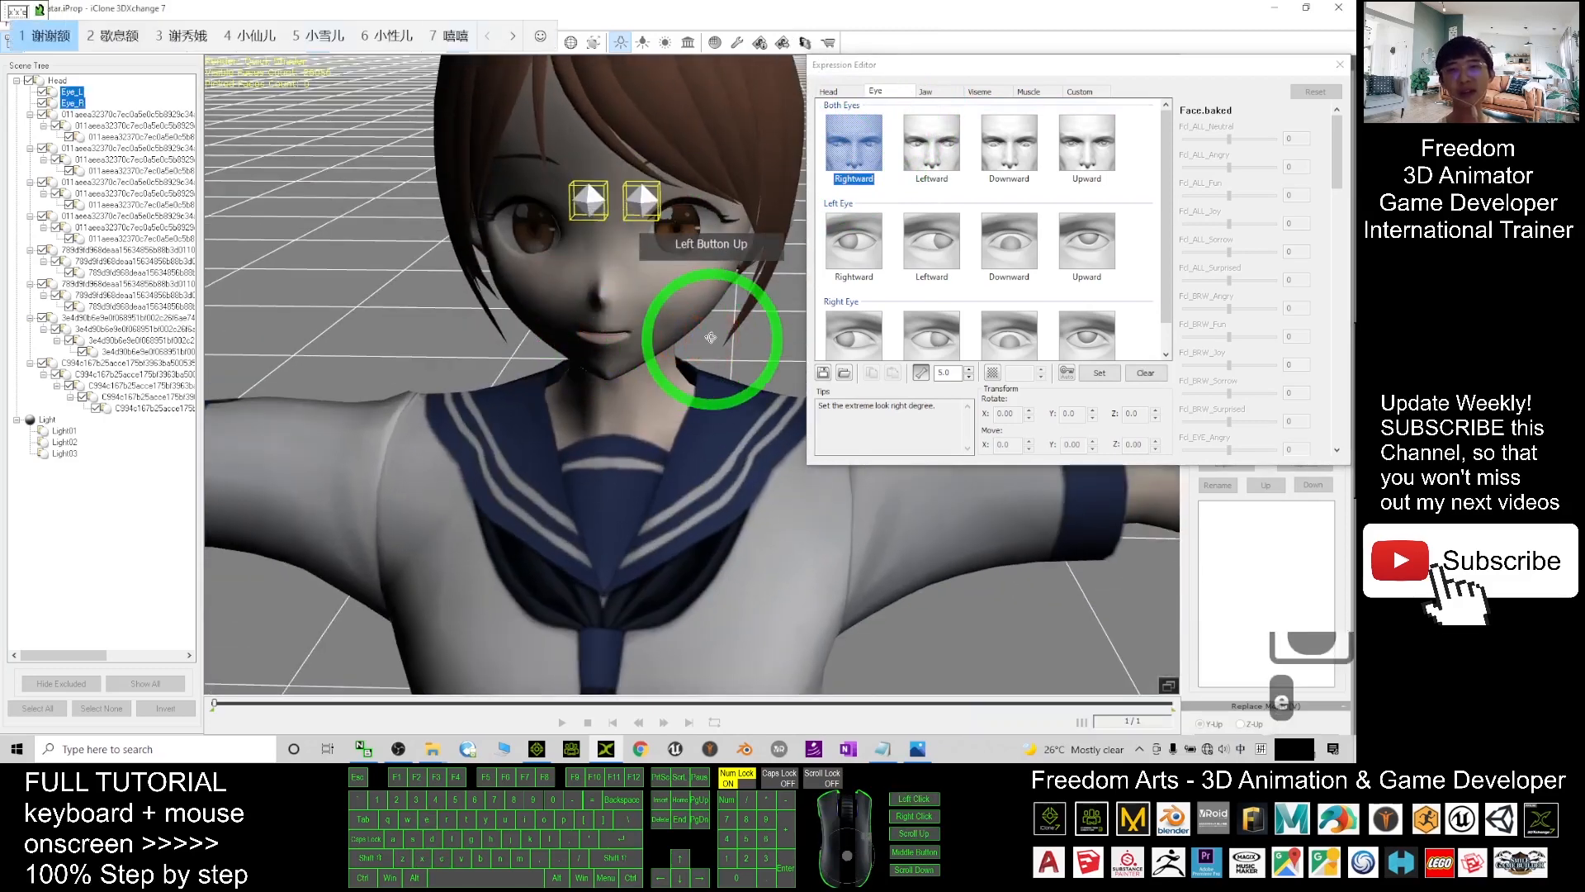
pyautogui.press('shift')
pyautogui.press('e')
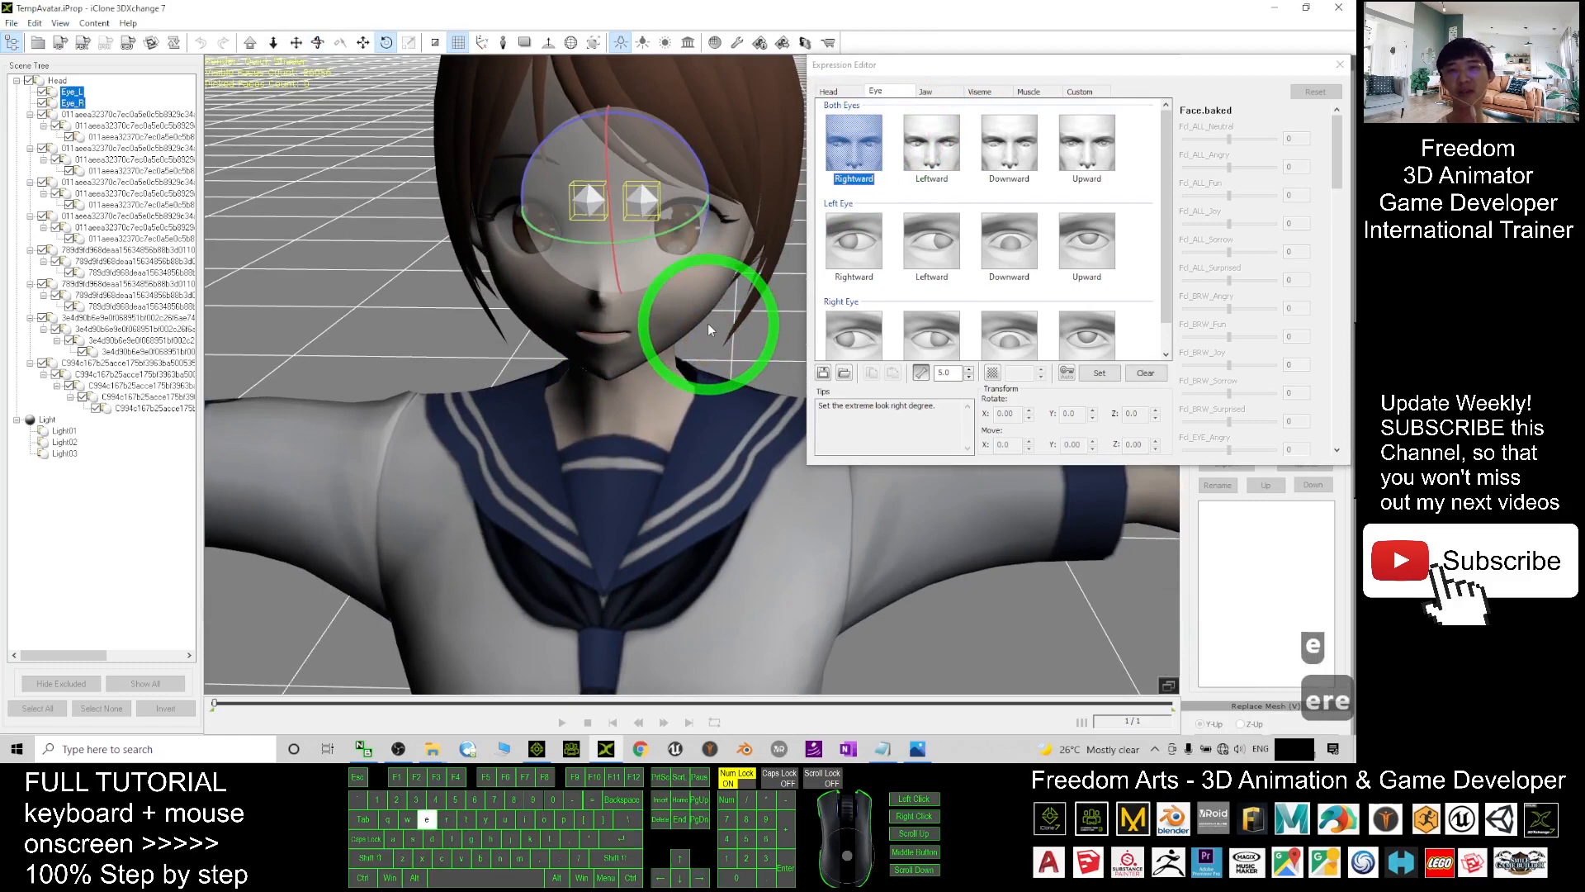
pyautogui.press('w')
pyautogui.press('e')
pyautogui.press('e')
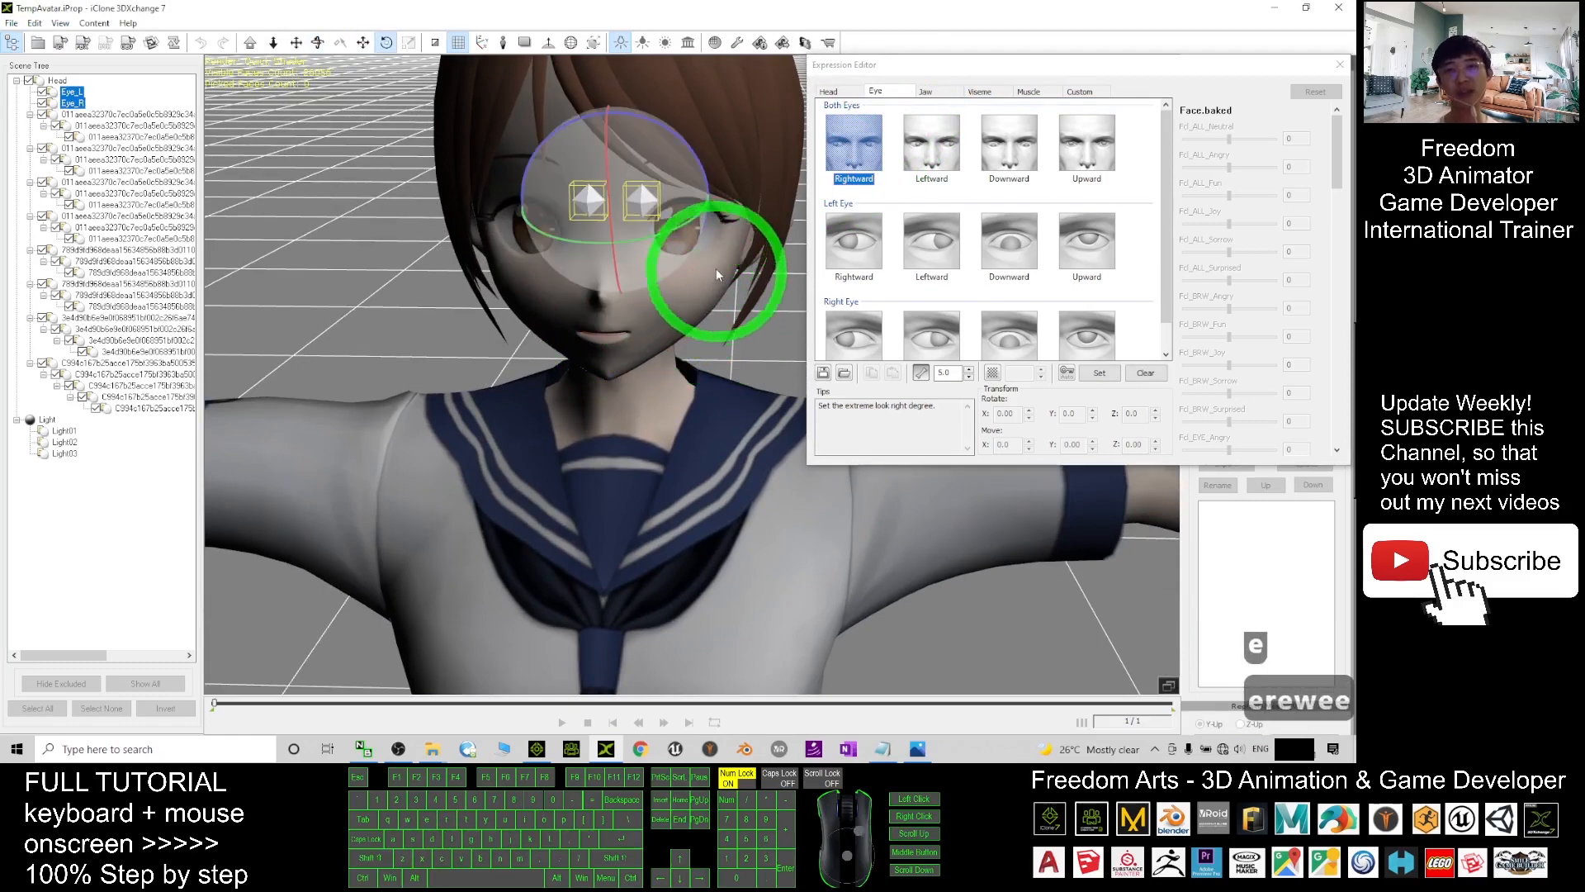
pyautogui.moveTo(695, 225); pyautogui.dragTo(682, 225)
pyautogui.click(1099, 373)
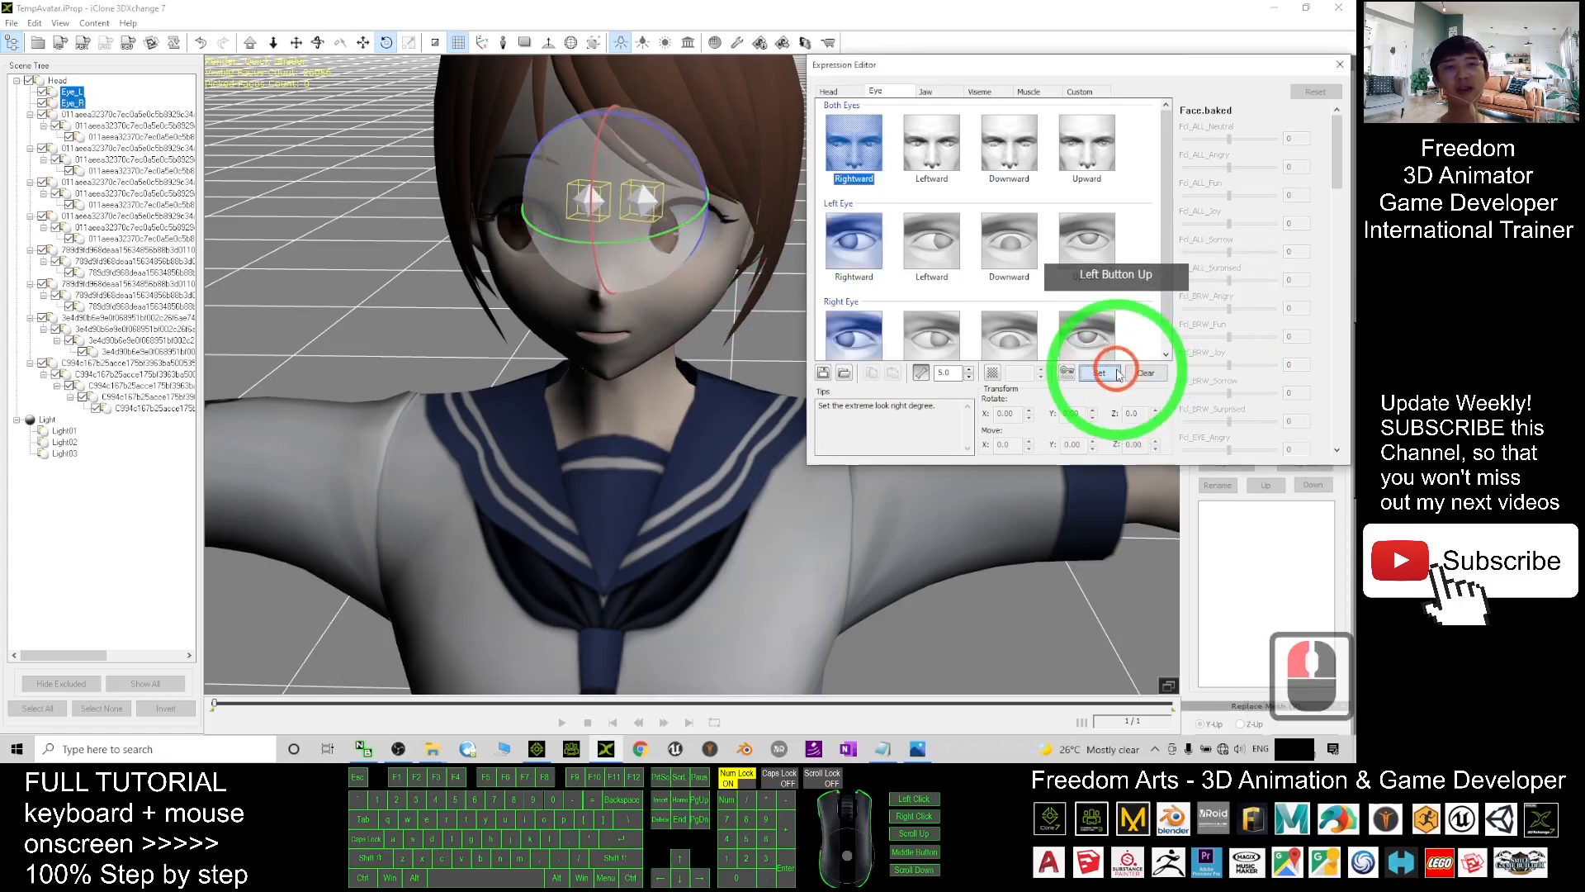
# - Rotate both eyes to set the look-left, look-down and look-up poses
pyautogui.click(955, 142)
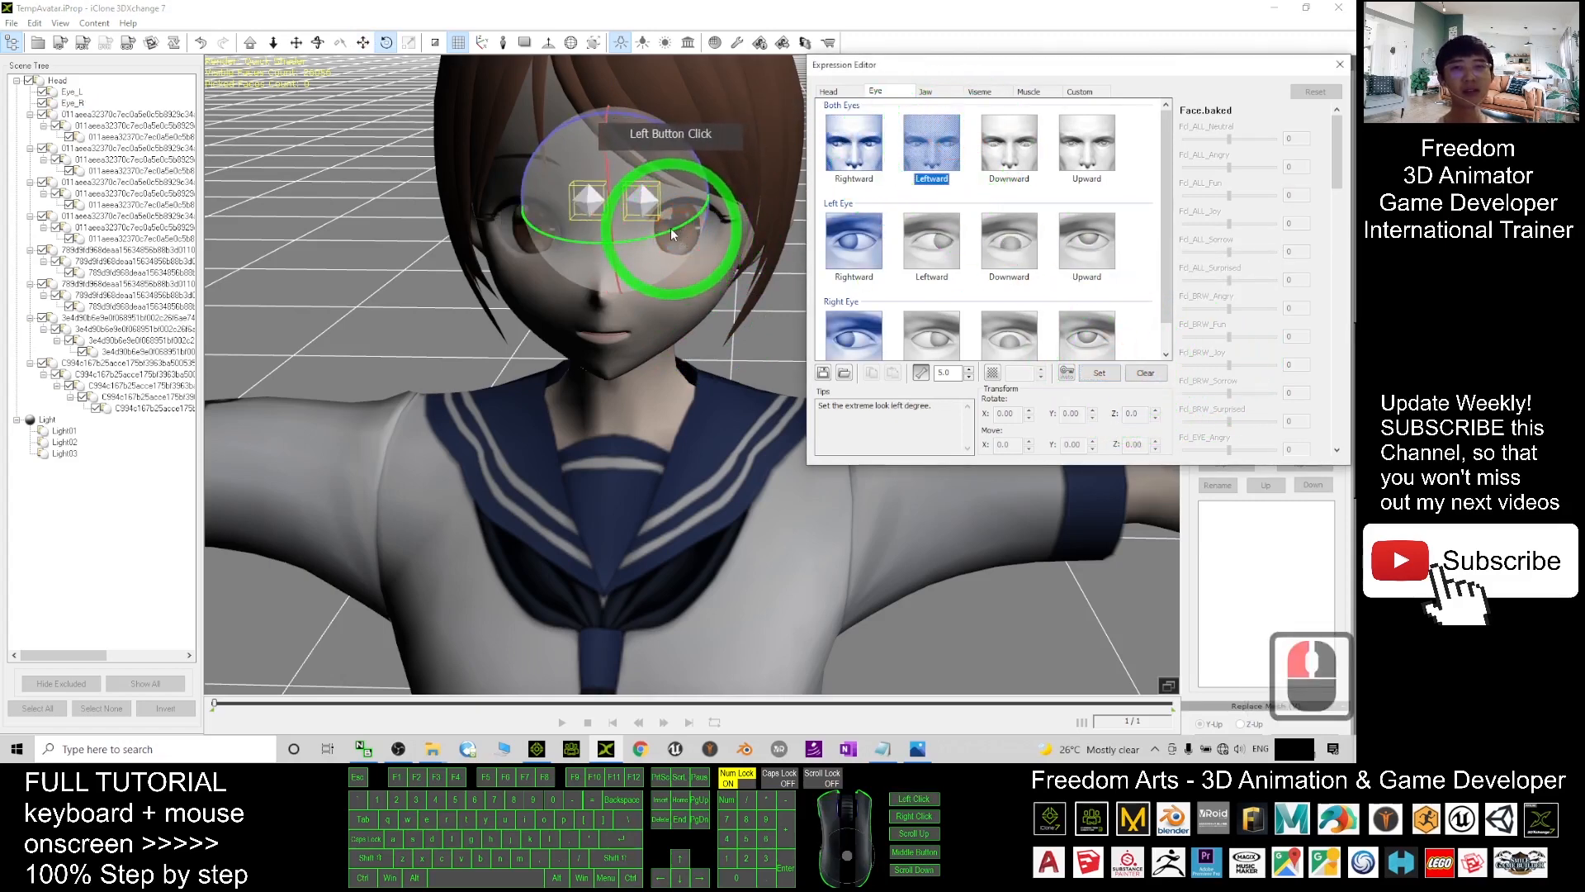
pyautogui.moveTo(670, 228); pyautogui.dragTo(677, 225)
pyautogui.click(1099, 372)
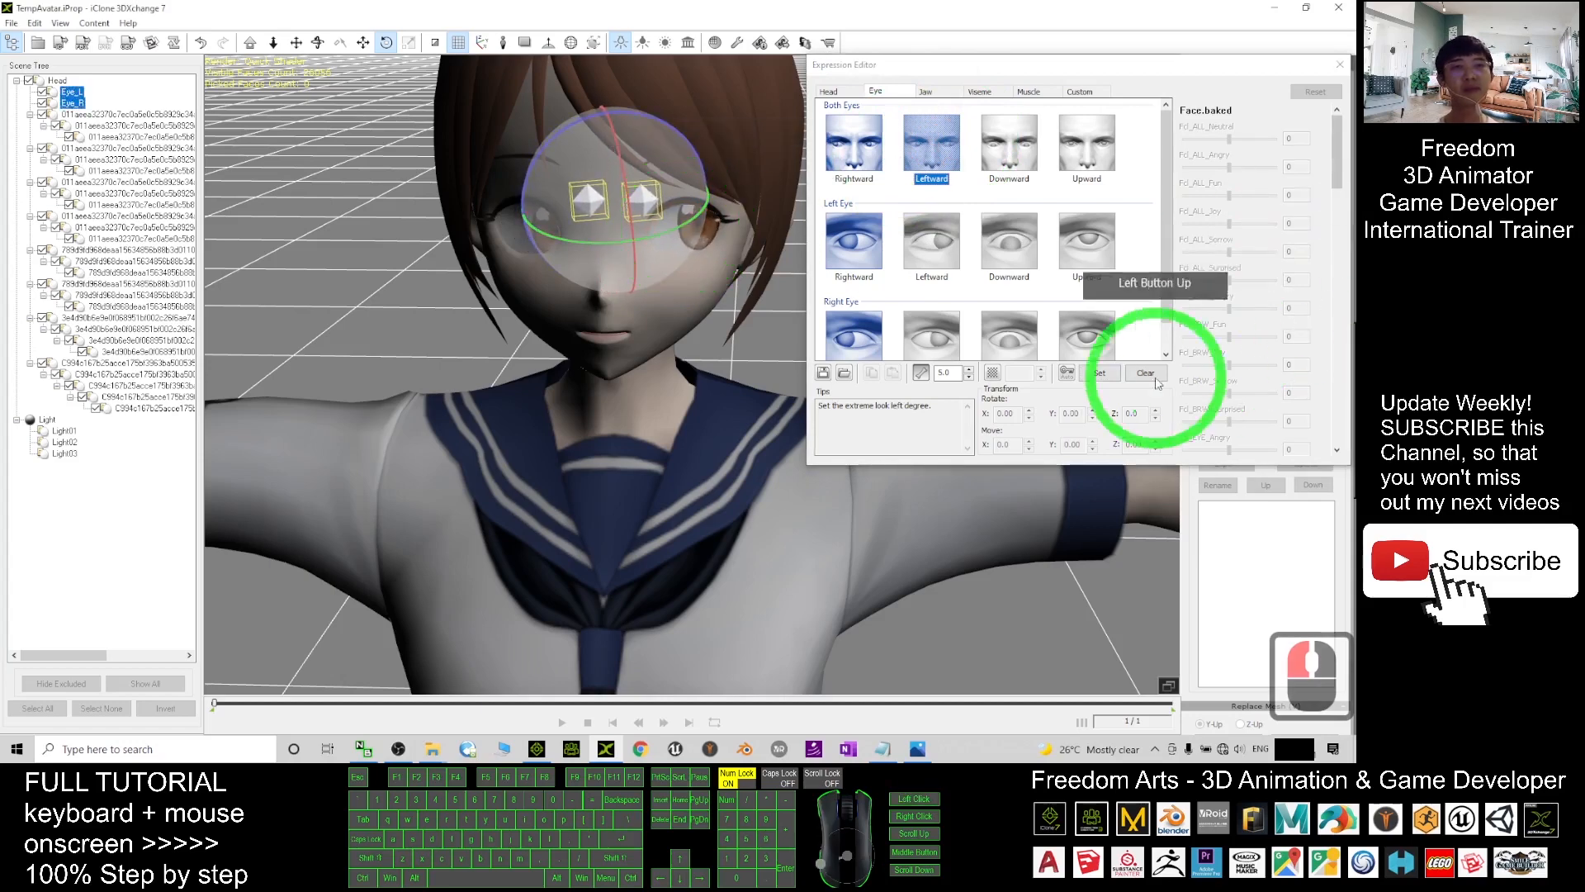
pyautogui.click(1020, 159)
pyautogui.moveTo(618, 157); pyautogui.dragTo(601, 153)
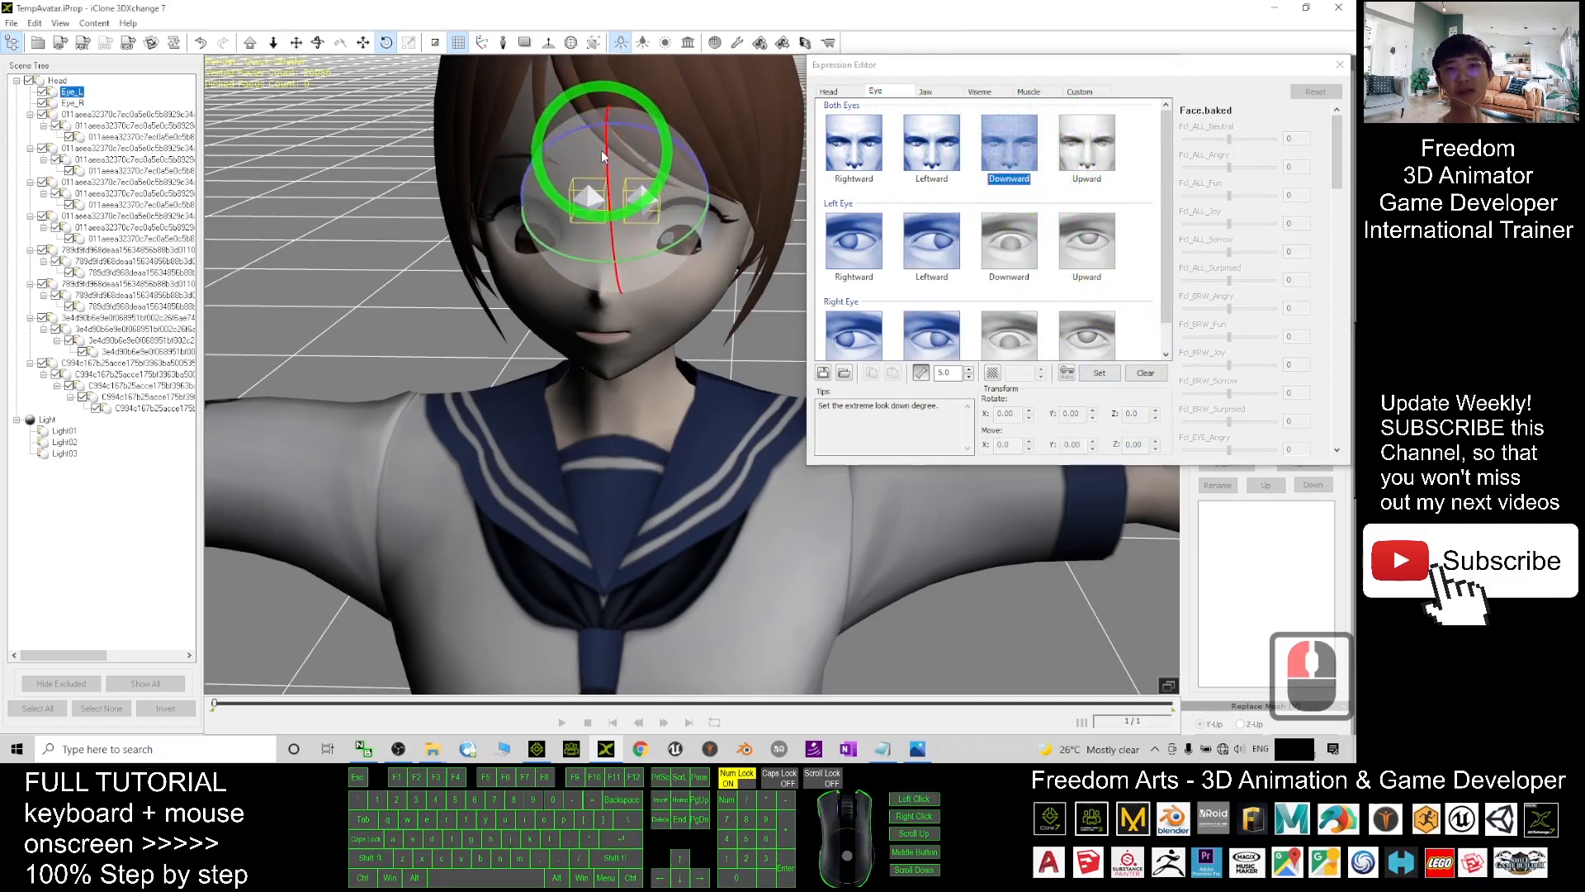
pyautogui.click(1099, 373)
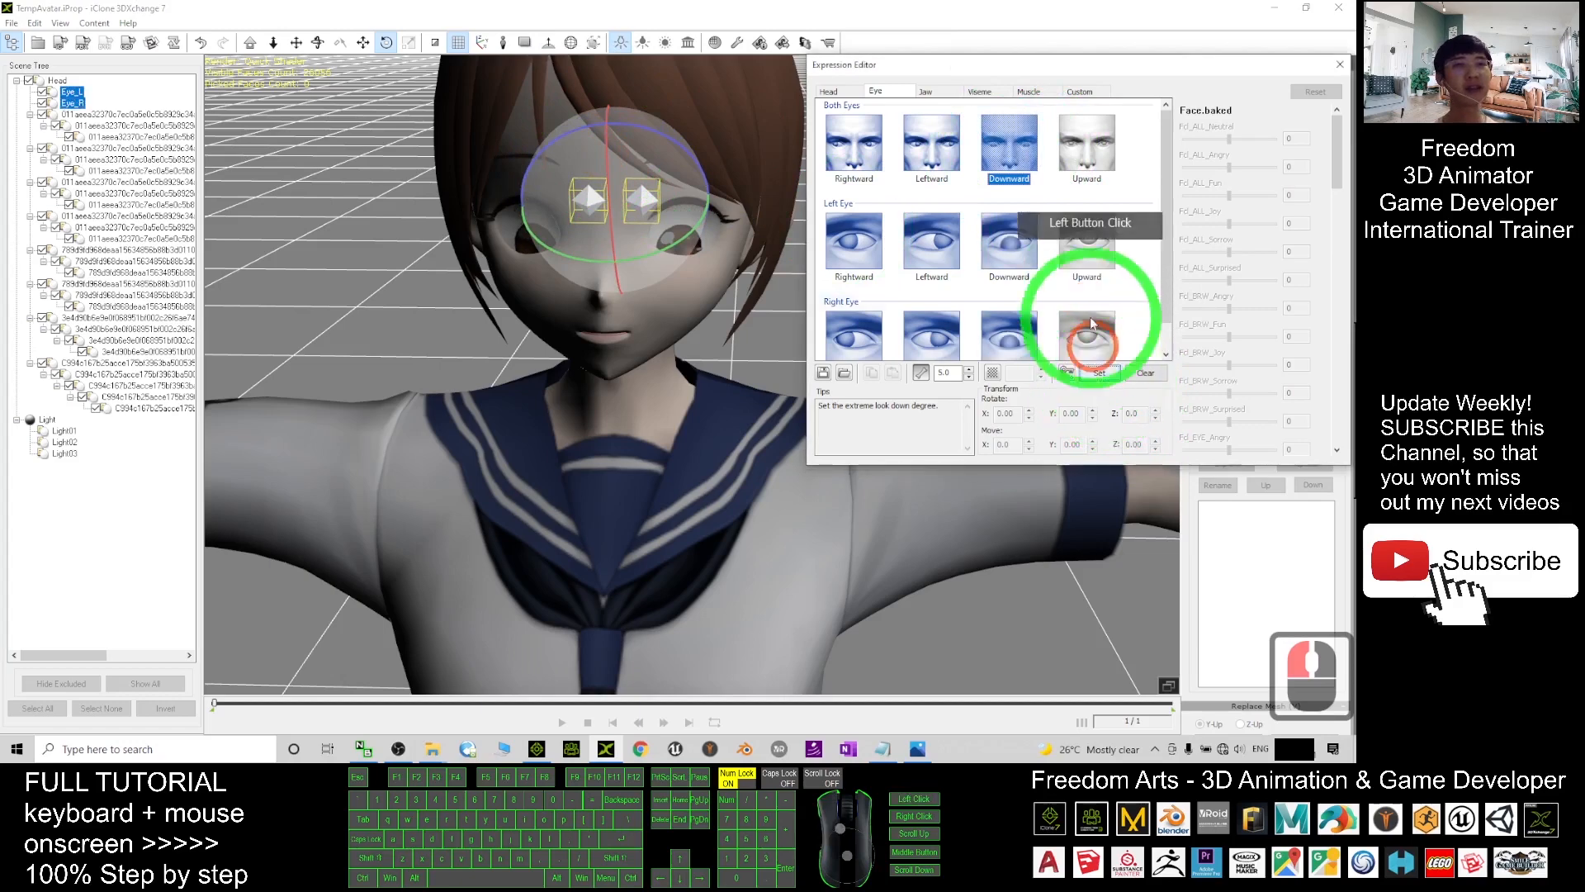
pyautogui.click(1084, 151)
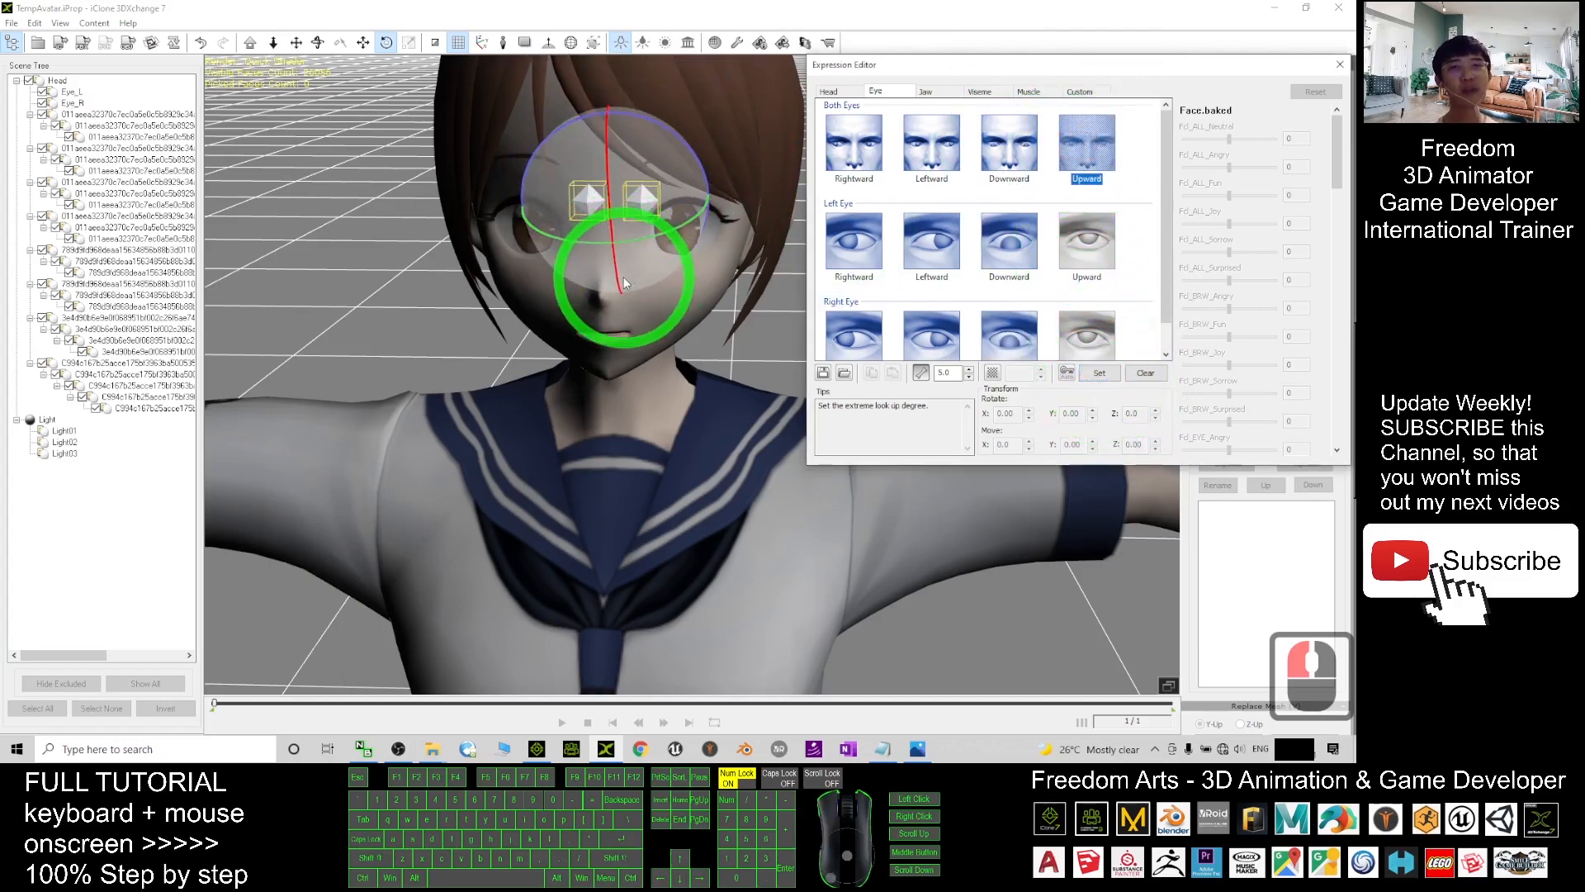
pyautogui.moveTo(622, 276); pyautogui.dragTo(616, 266)
pyautogui.click(1101, 374)
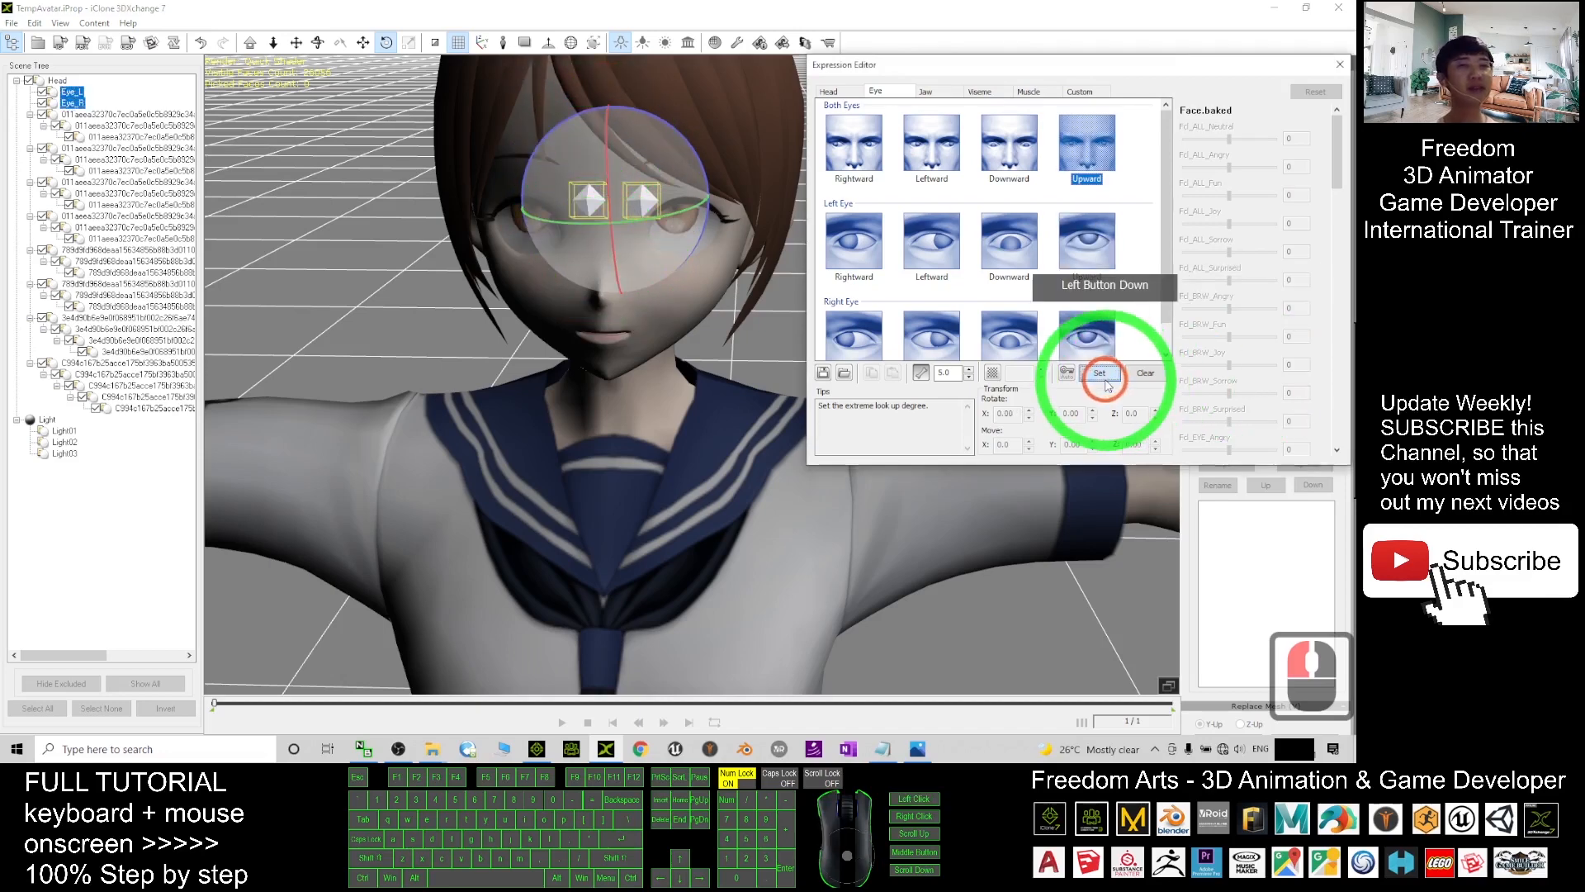
pyautogui.click(936, 95)
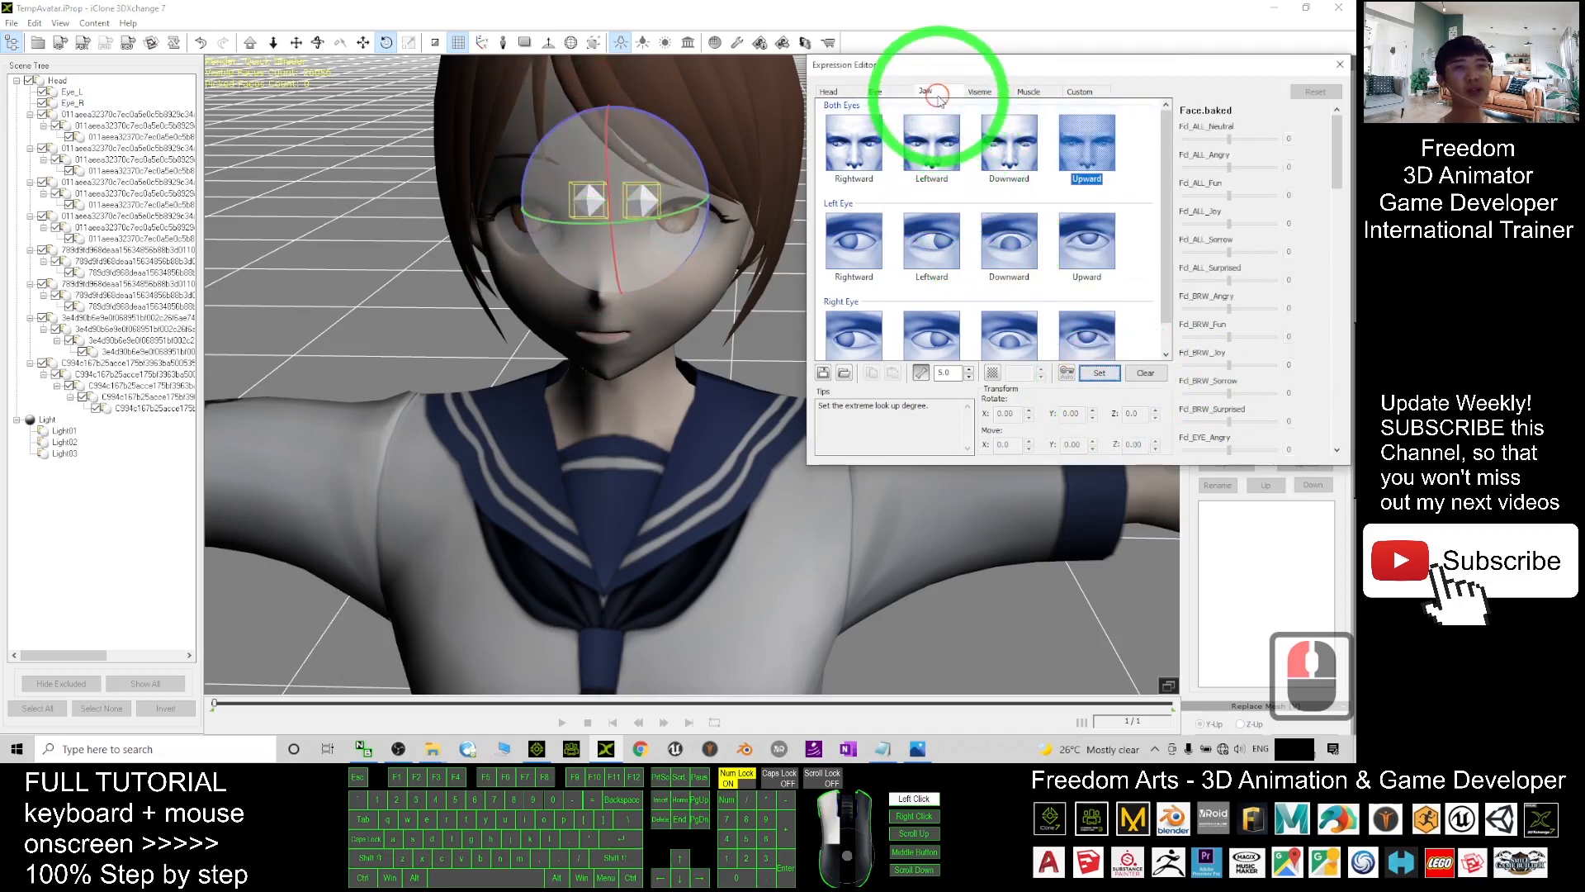
# - Set the Drop Jaw pose to the fully open Fcl_MTH_A shape at 100, then show the visemes
pyautogui.click(860, 136)
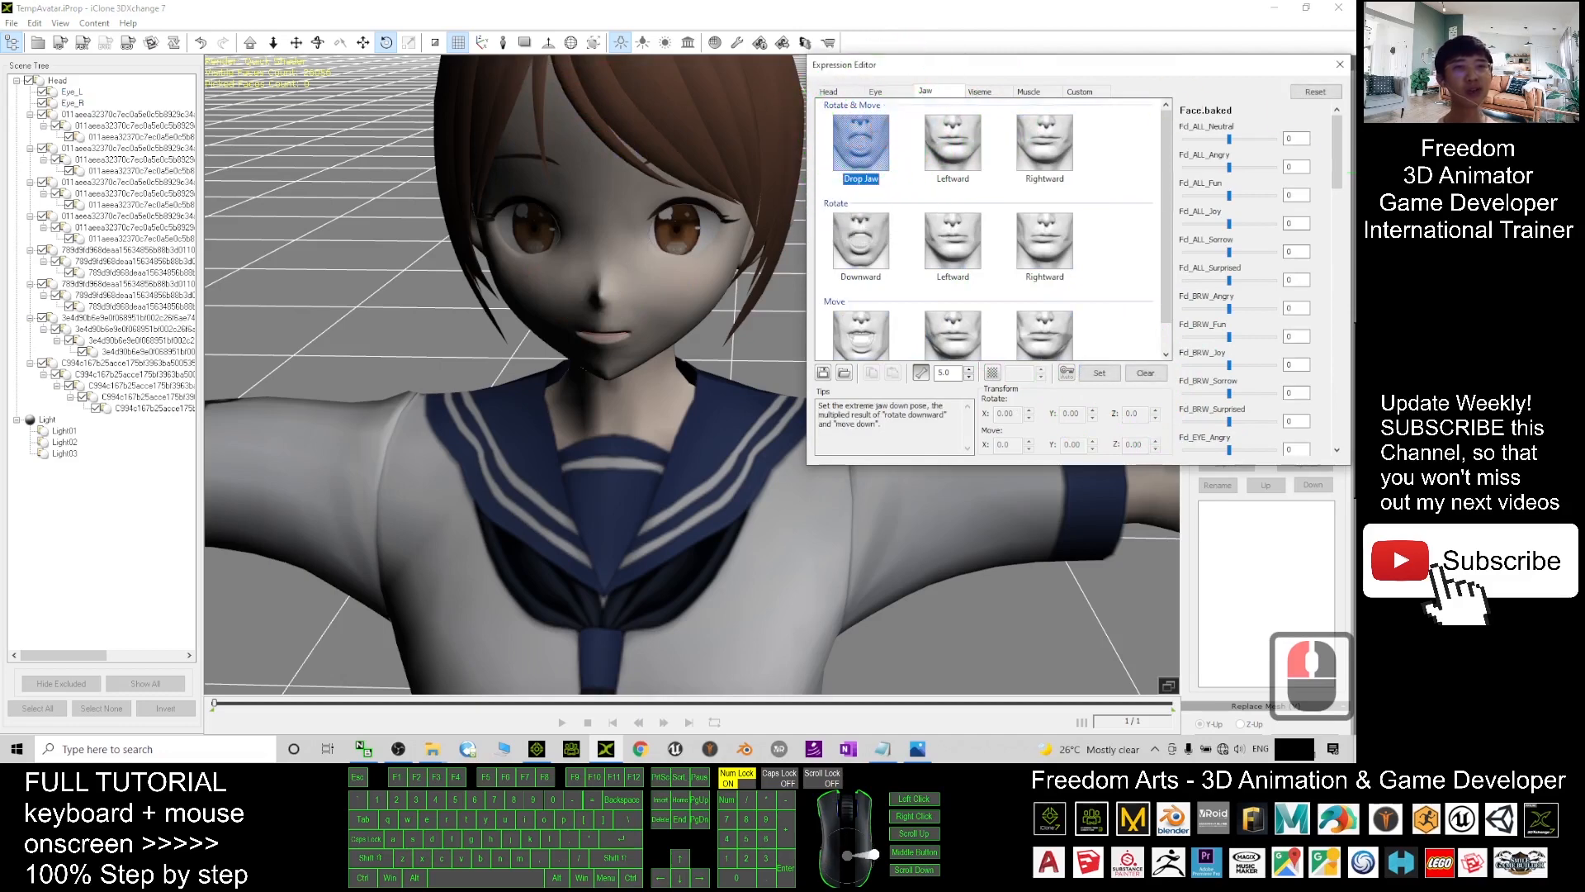
pyautogui.moveTo(1337, 142); pyautogui.dragTo(1328, 223)
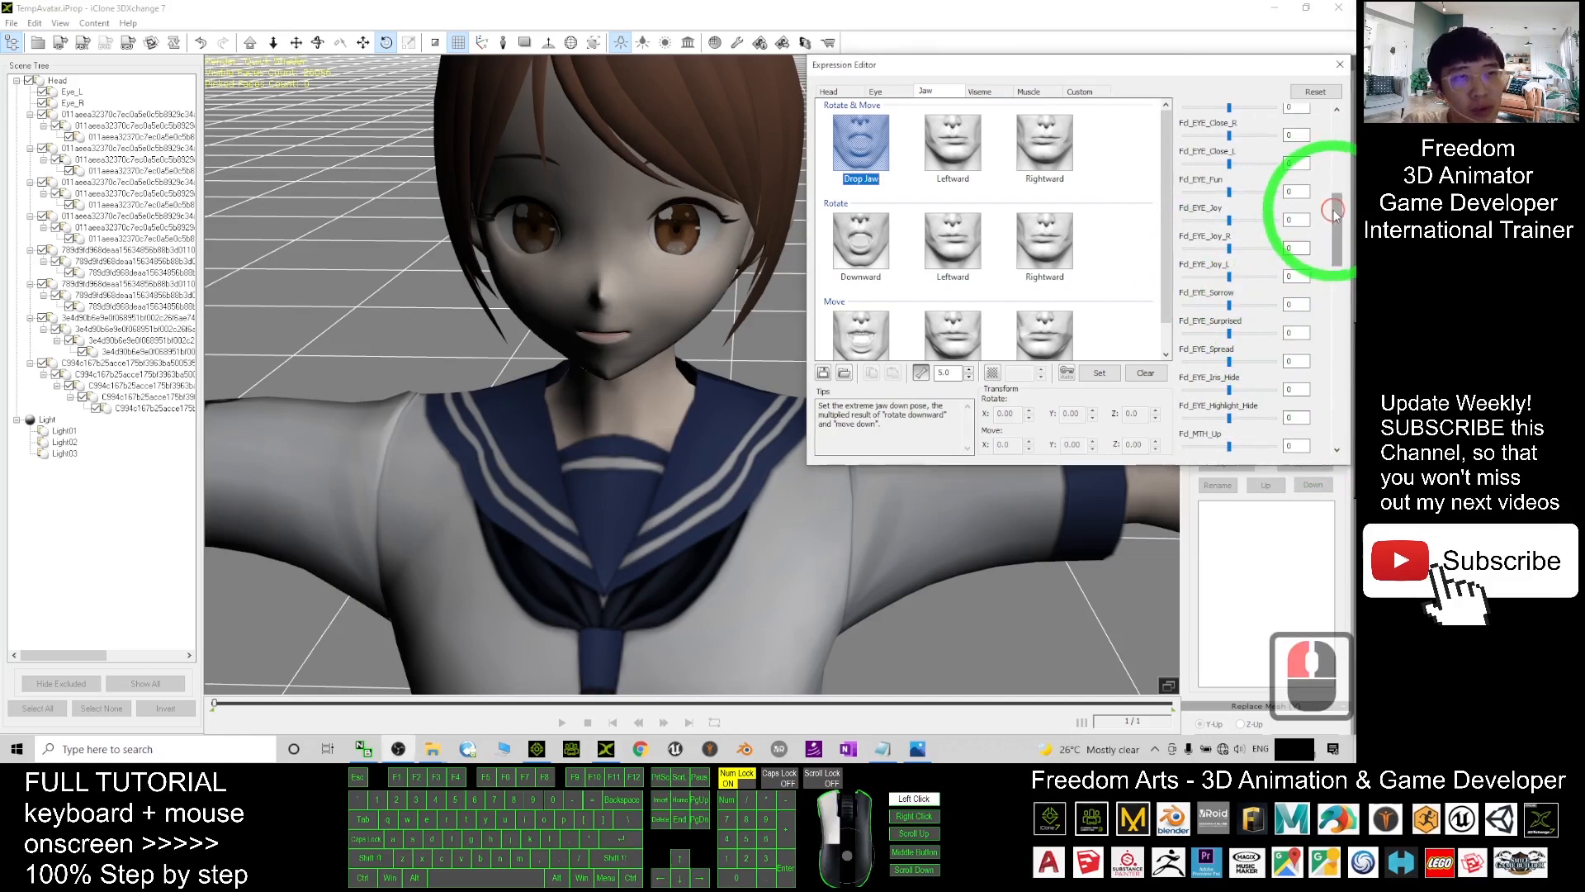
pyautogui.moveTo(1335, 212); pyautogui.dragTo(1346, 322)
pyautogui.moveTo(1230, 314); pyautogui.dragTo(1275, 311)
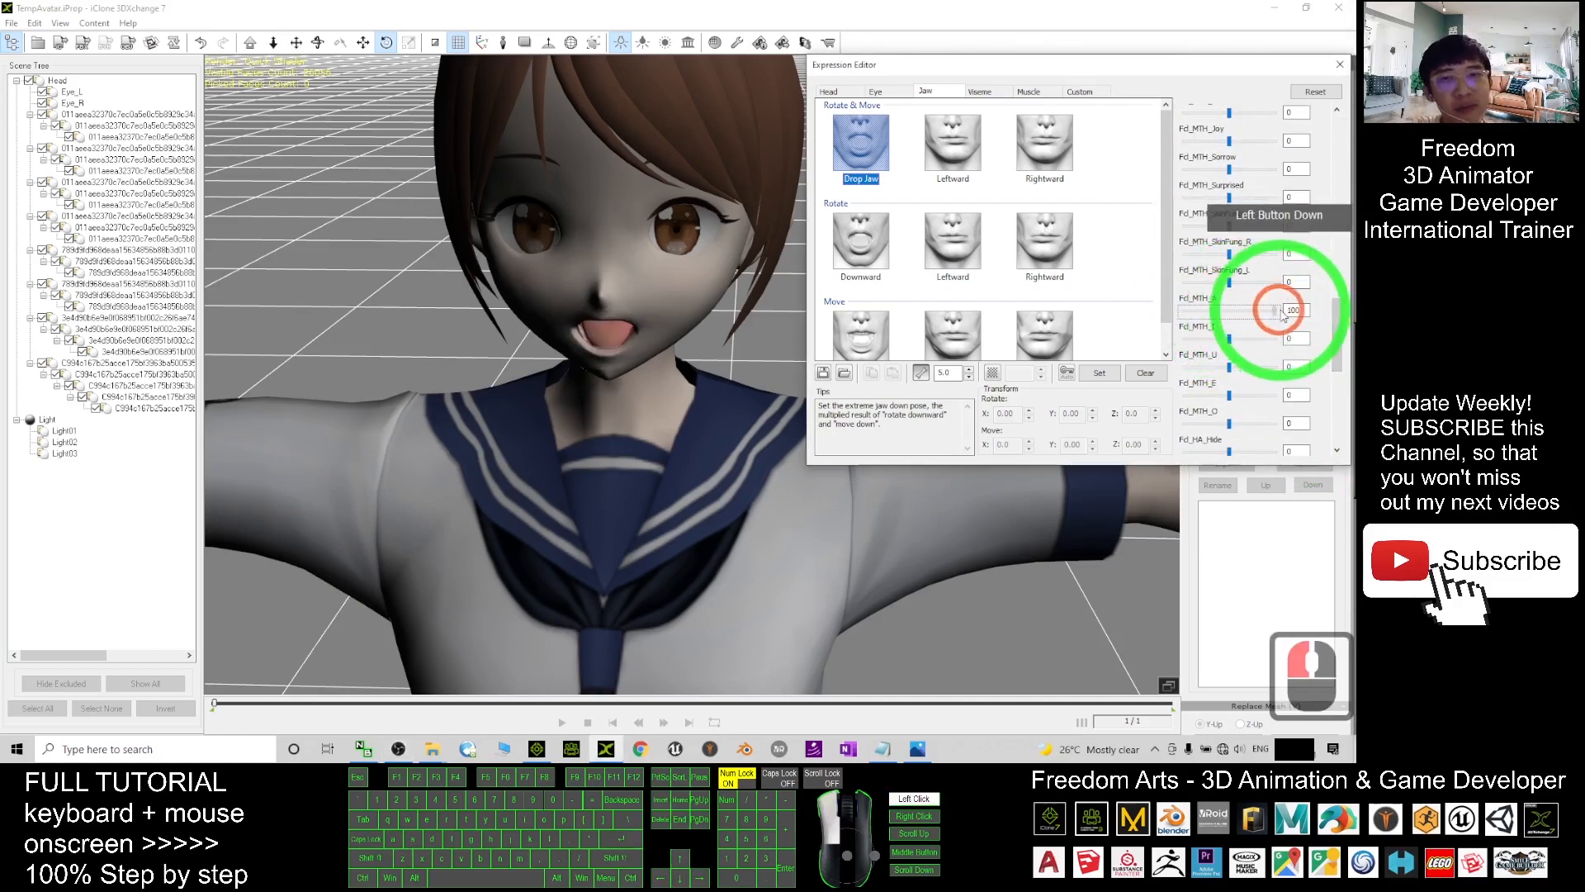
pyautogui.click(1099, 372)
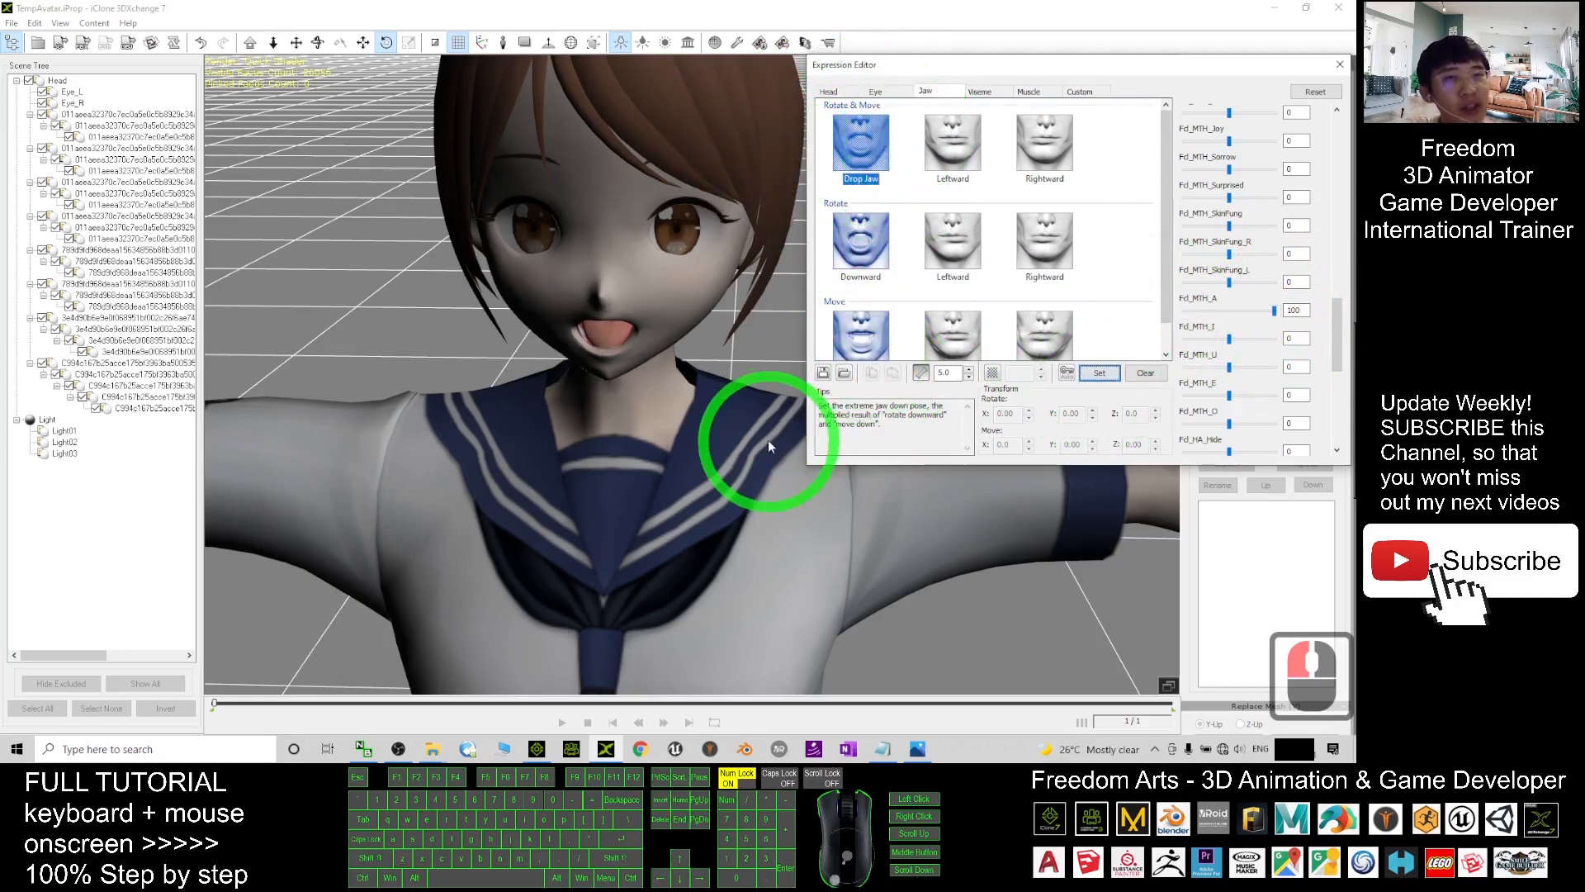
pyautogui.click(979, 91)
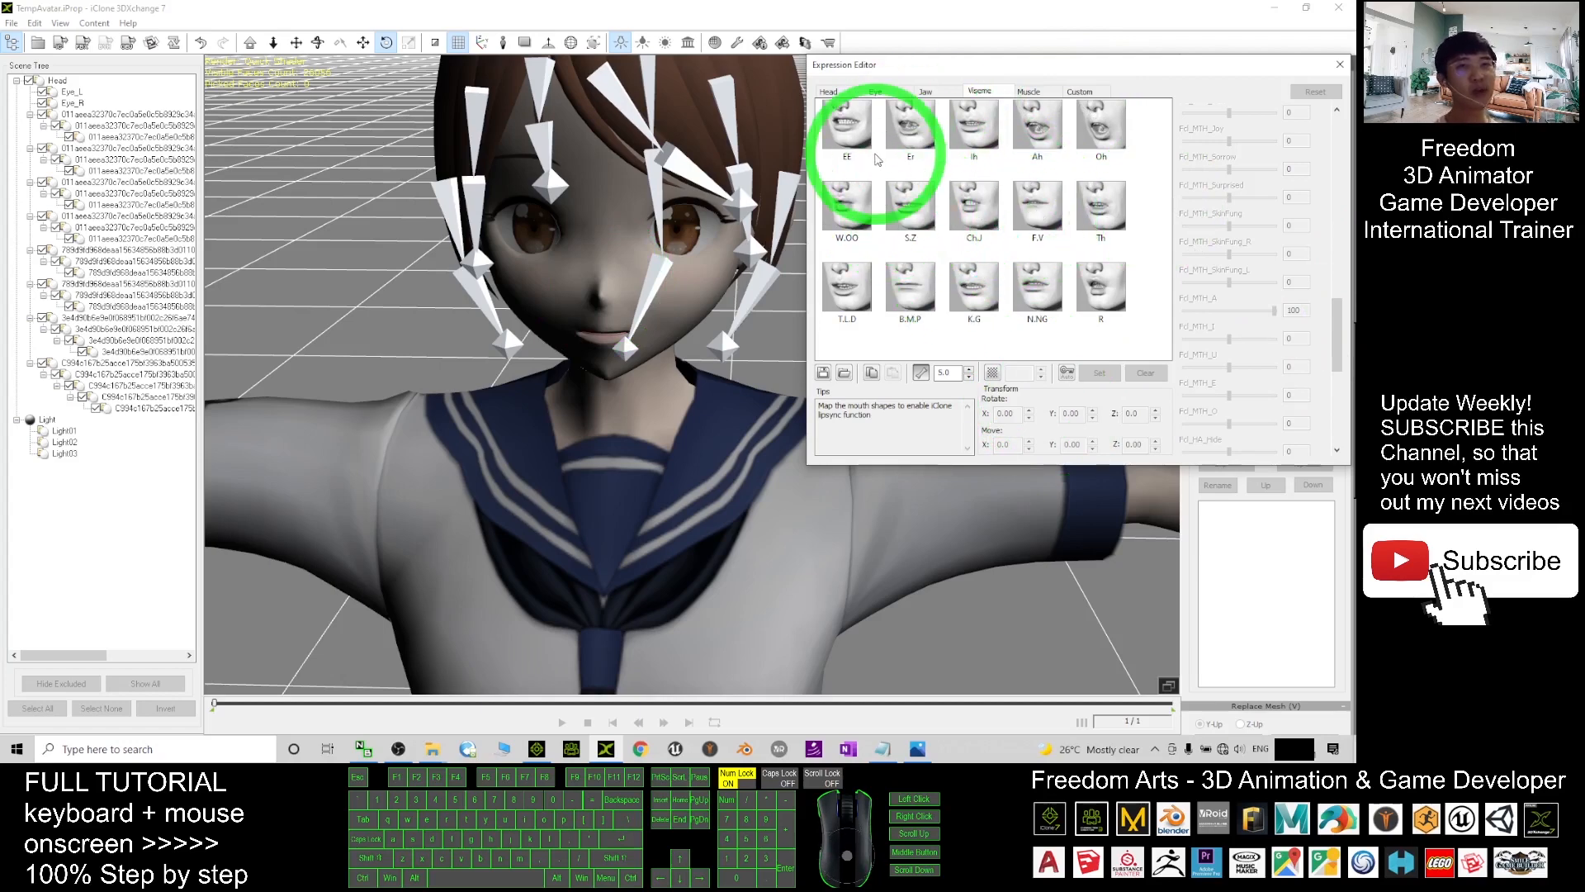
# - Select the EE viseme and bring the guide.png viseme reference up full screen
pyautogui.click(851, 128)
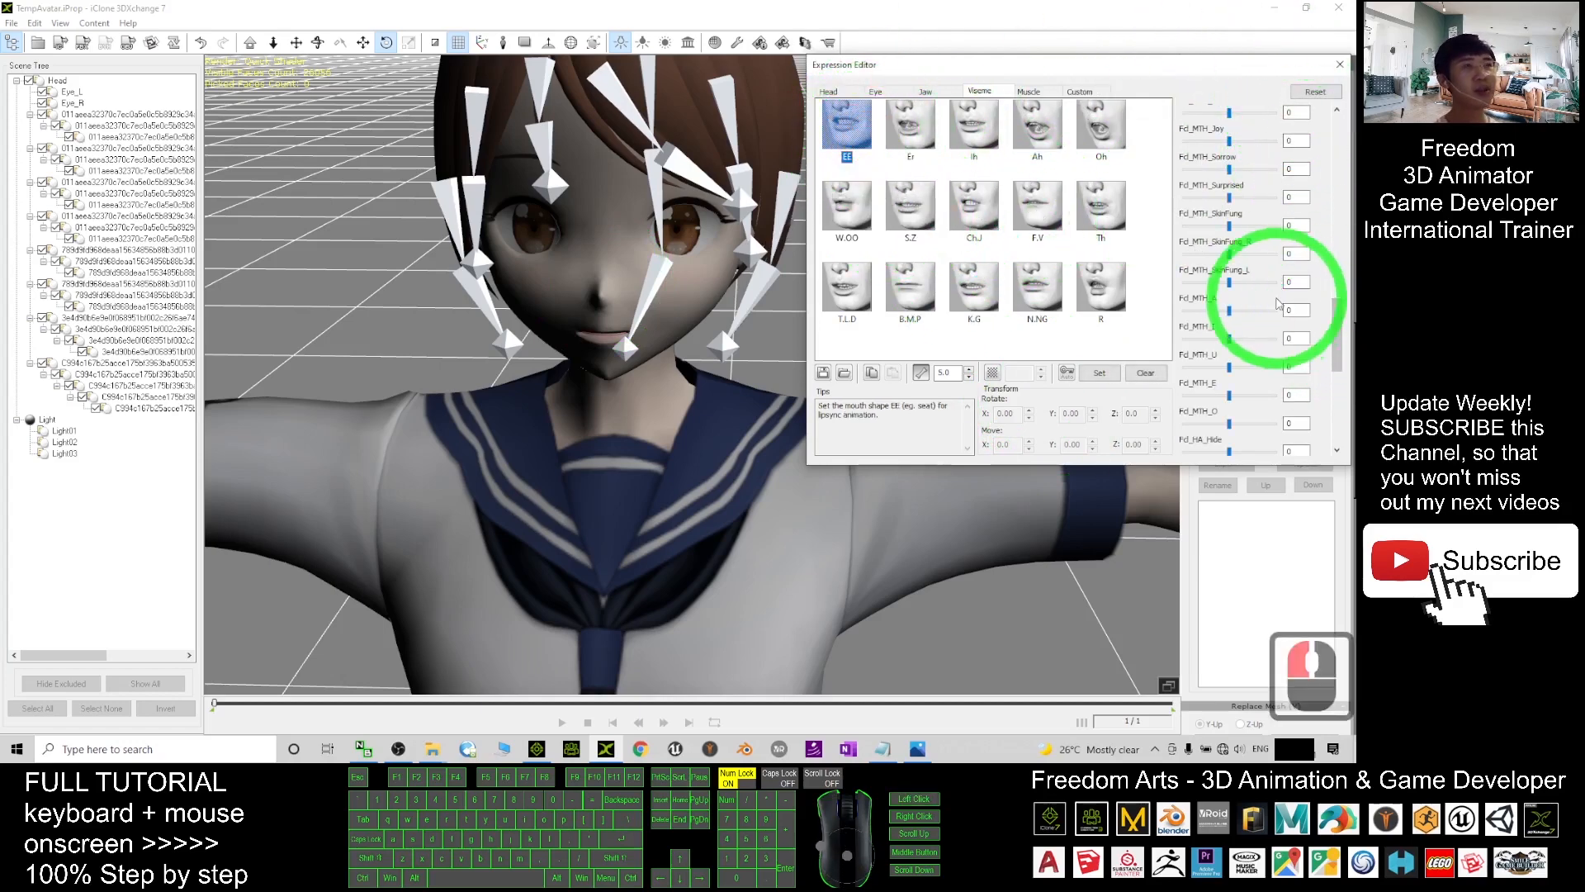
pyautogui.moveTo(1339, 333)
pyautogui.mouseDown()
pyautogui.moveTo(1342, 302)
pyautogui.moveTo(1336, 378)
pyautogui.moveTo(1269, 332)
pyautogui.moveTo(1267, 302)
pyautogui.moveTo(1337, 355)
pyautogui.moveTo(1341, 333)
pyautogui.mouseUp()
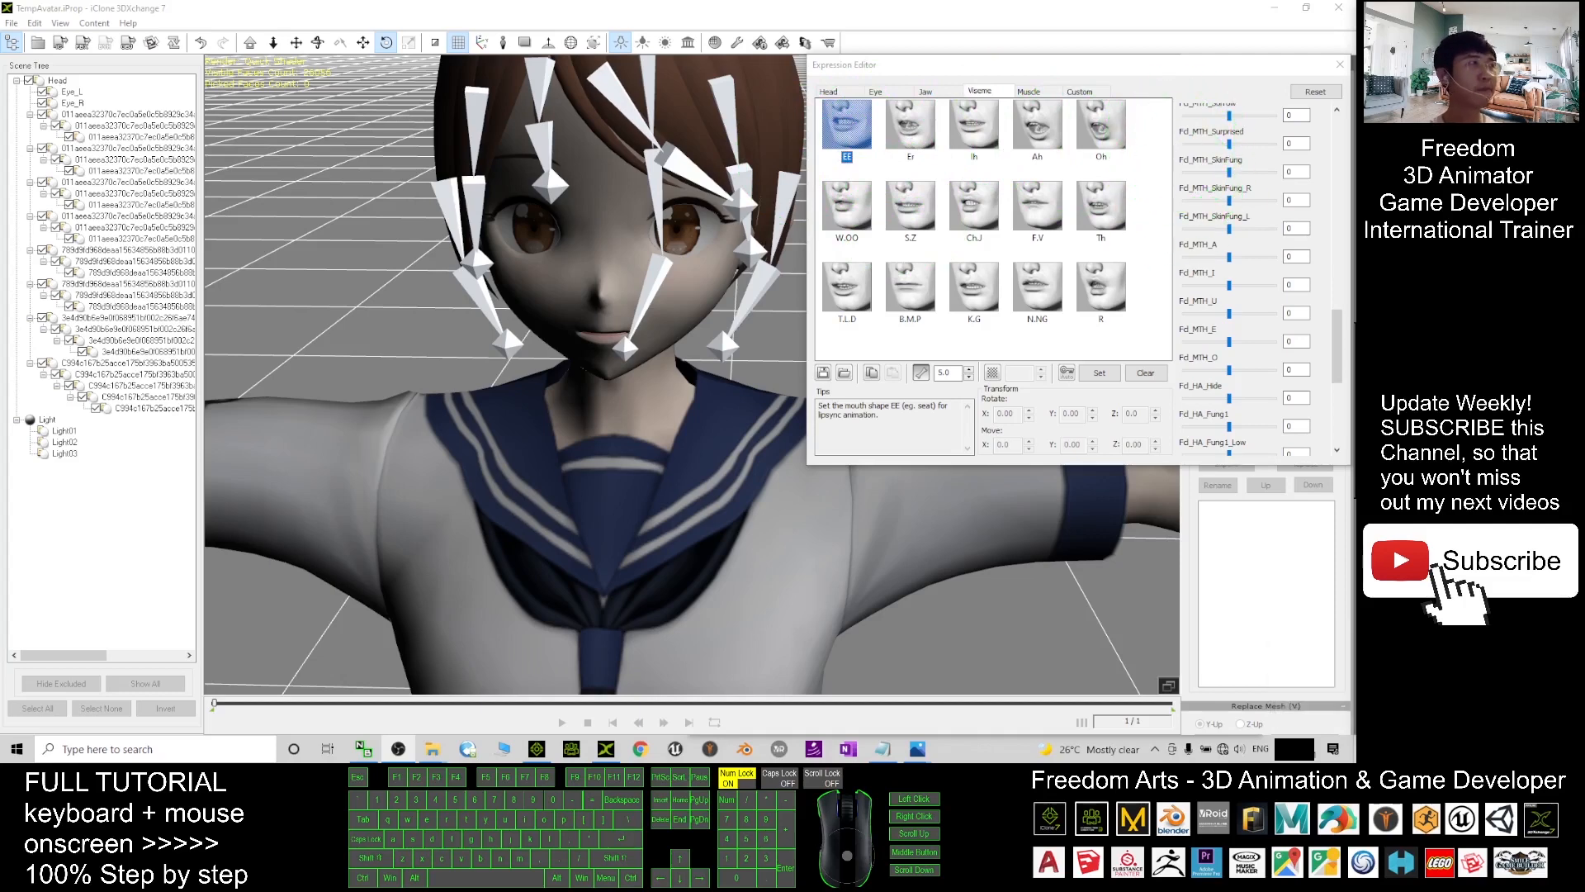
pyautogui.moveTo(1356, 333); pyautogui.dragTo(764, 3)
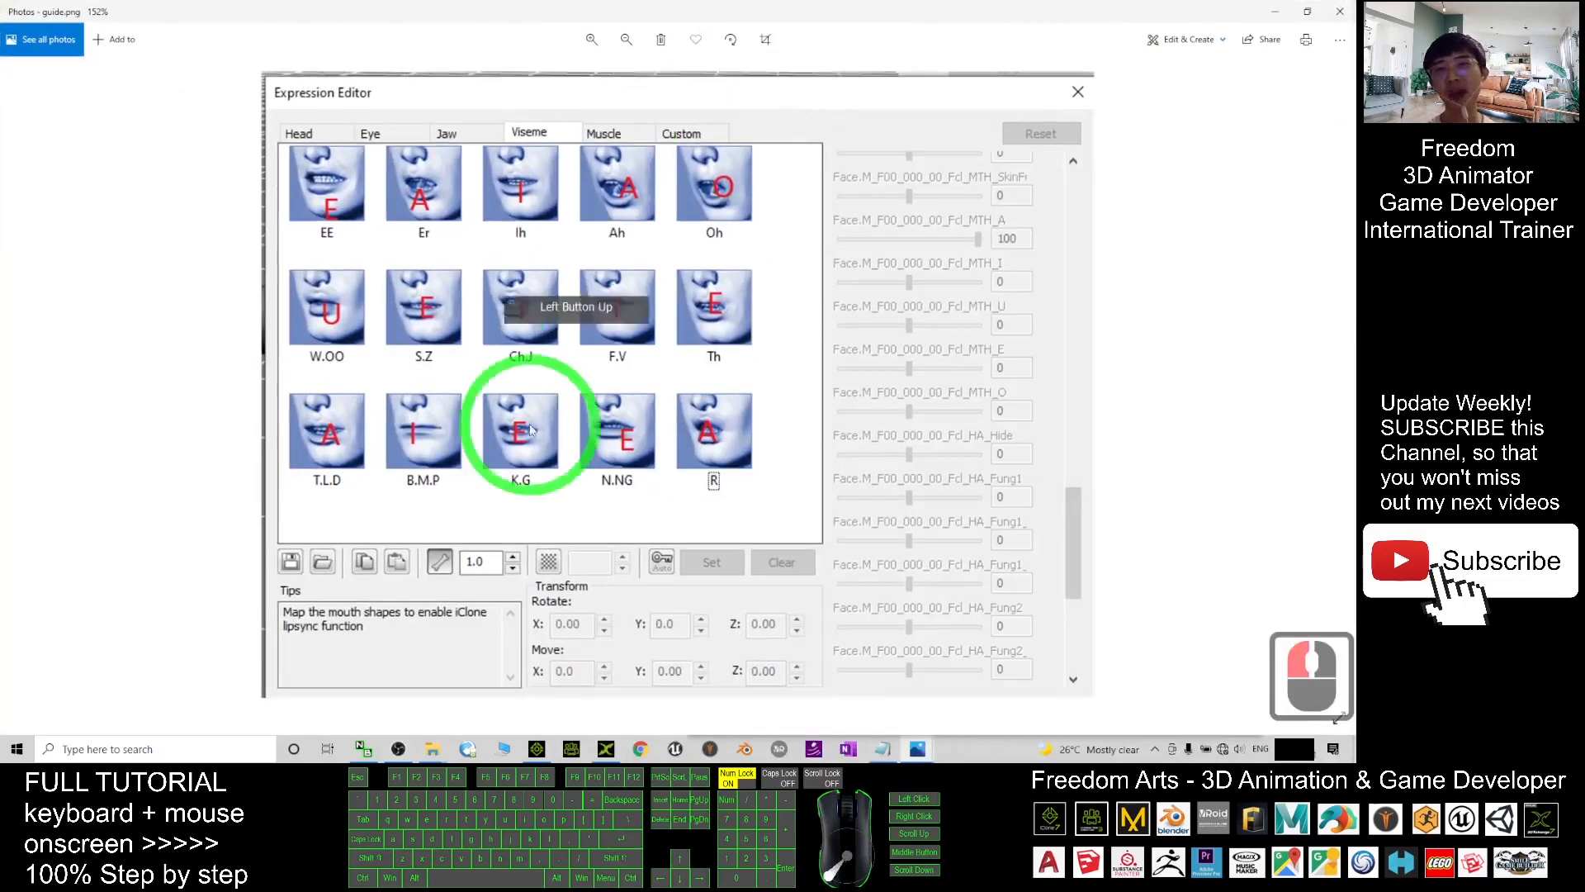
# - Zoom guide.png to 223% to read the top row of mouth letters, then minimize it
pyautogui.keyDown('ctrl'); pyautogui.scroll(4, 682, 406); pyautogui.keyUp('ctrl')
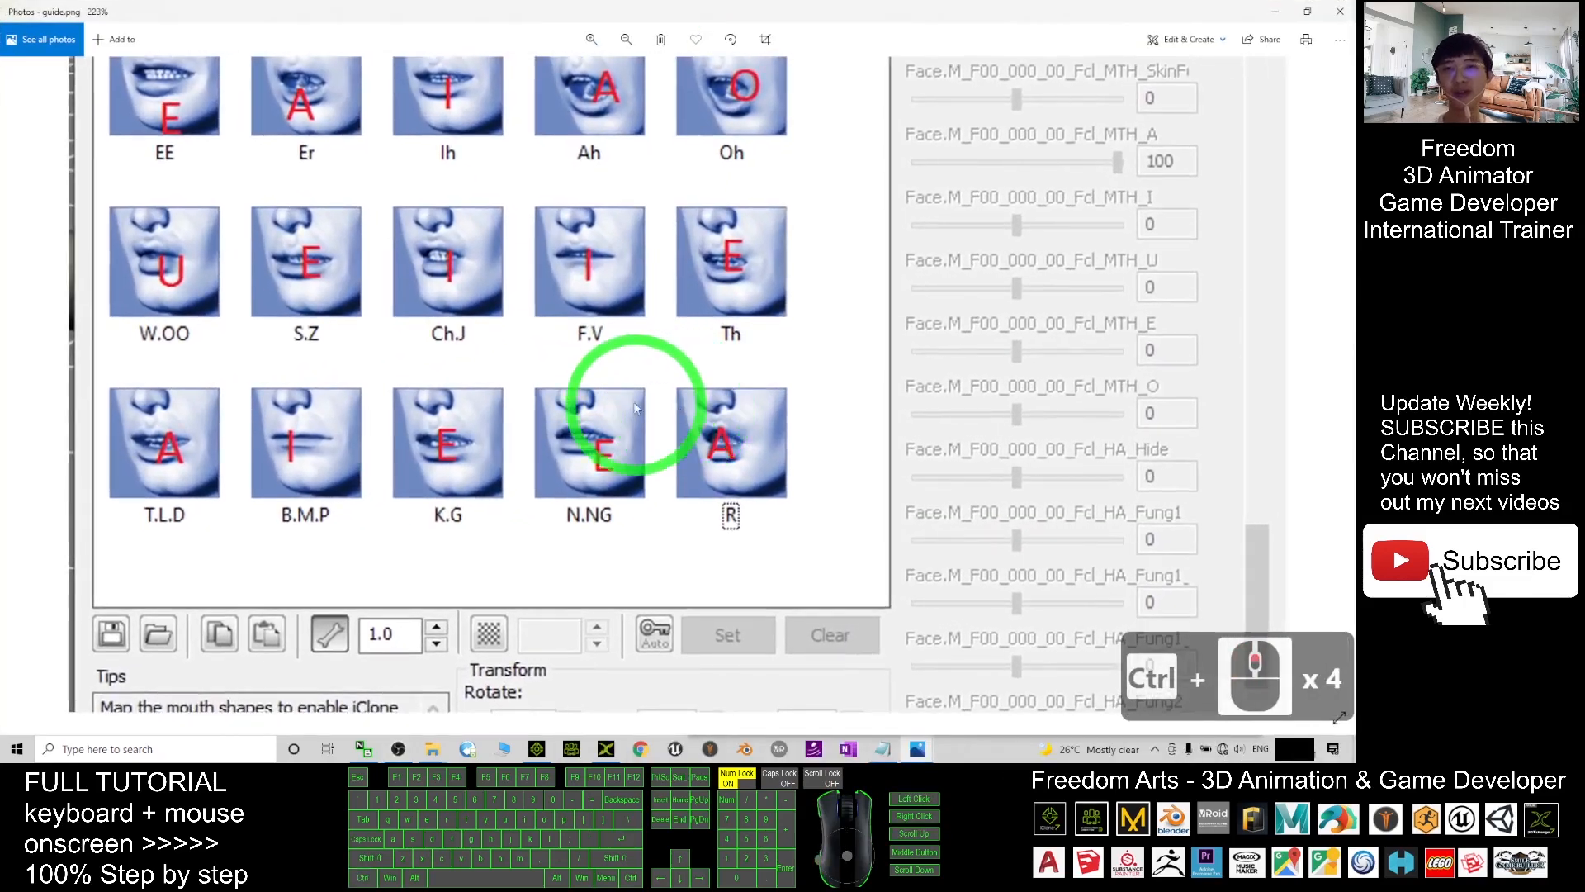
pyautogui.moveTo(643, 400); pyautogui.dragTo(323, 382)
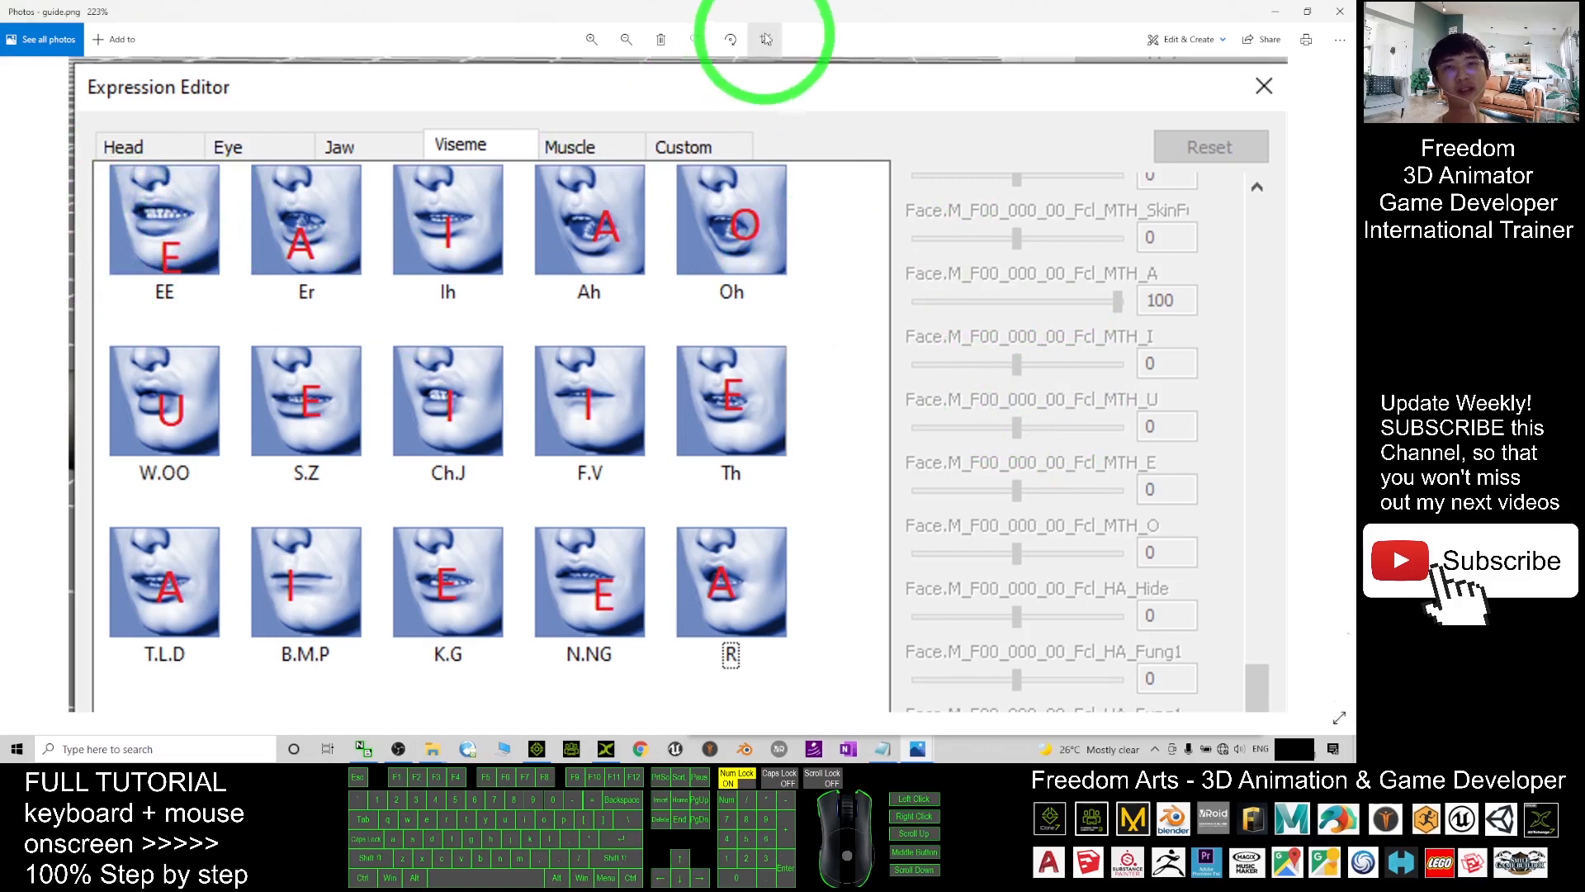
pyautogui.click(1275, 12)
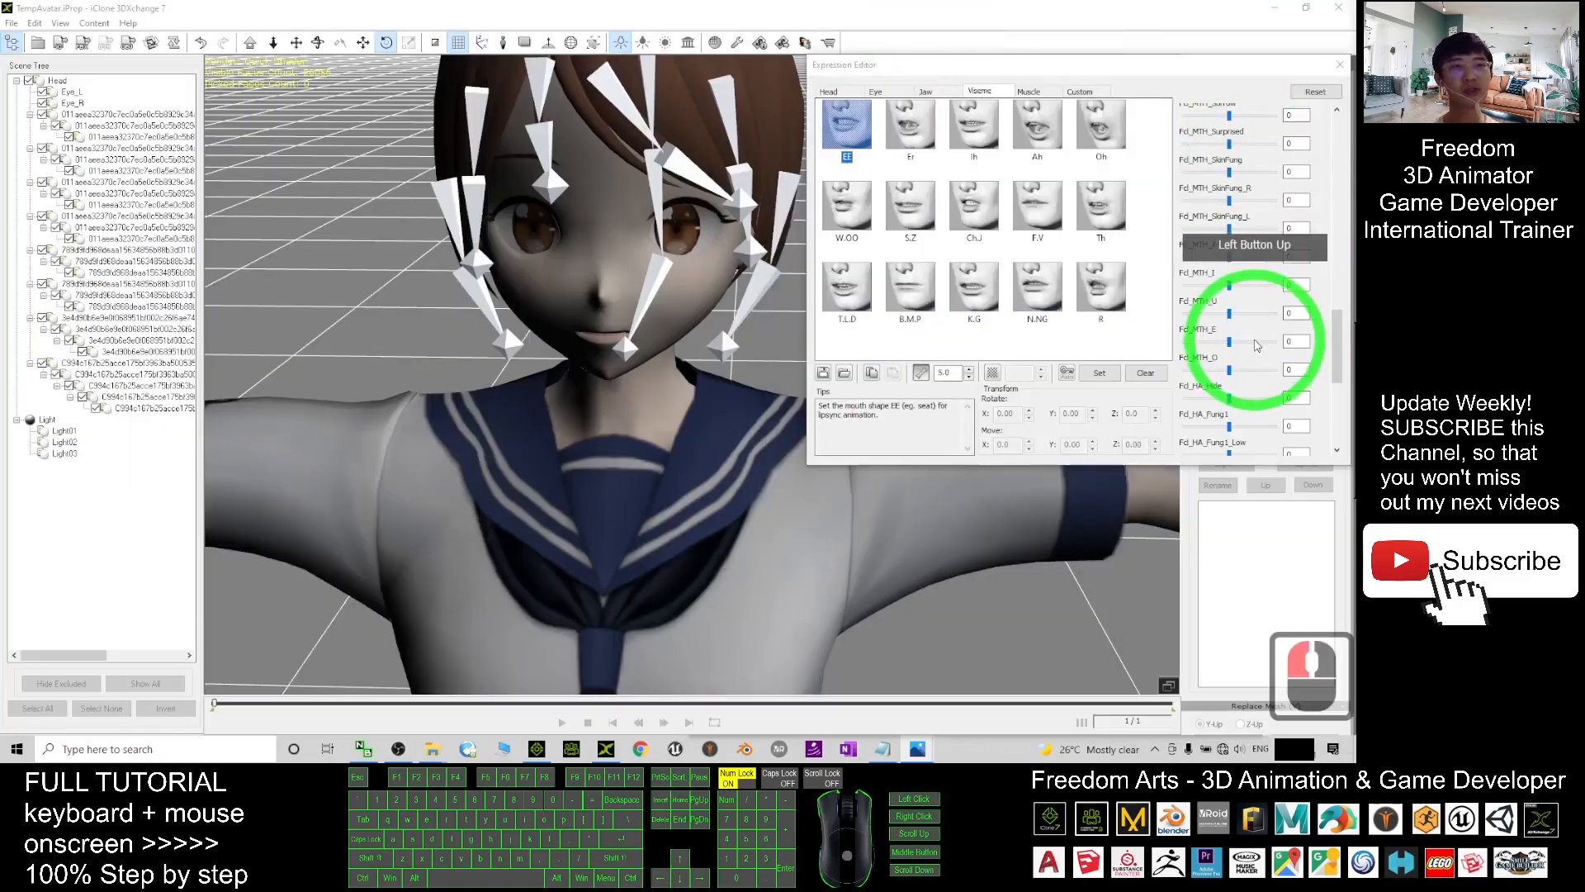
# - Map the EE viseme to the E mouth shape and Er to the A shape, each at 100
pyautogui.moveTo(1230, 341); pyautogui.dragTo(1328, 345)
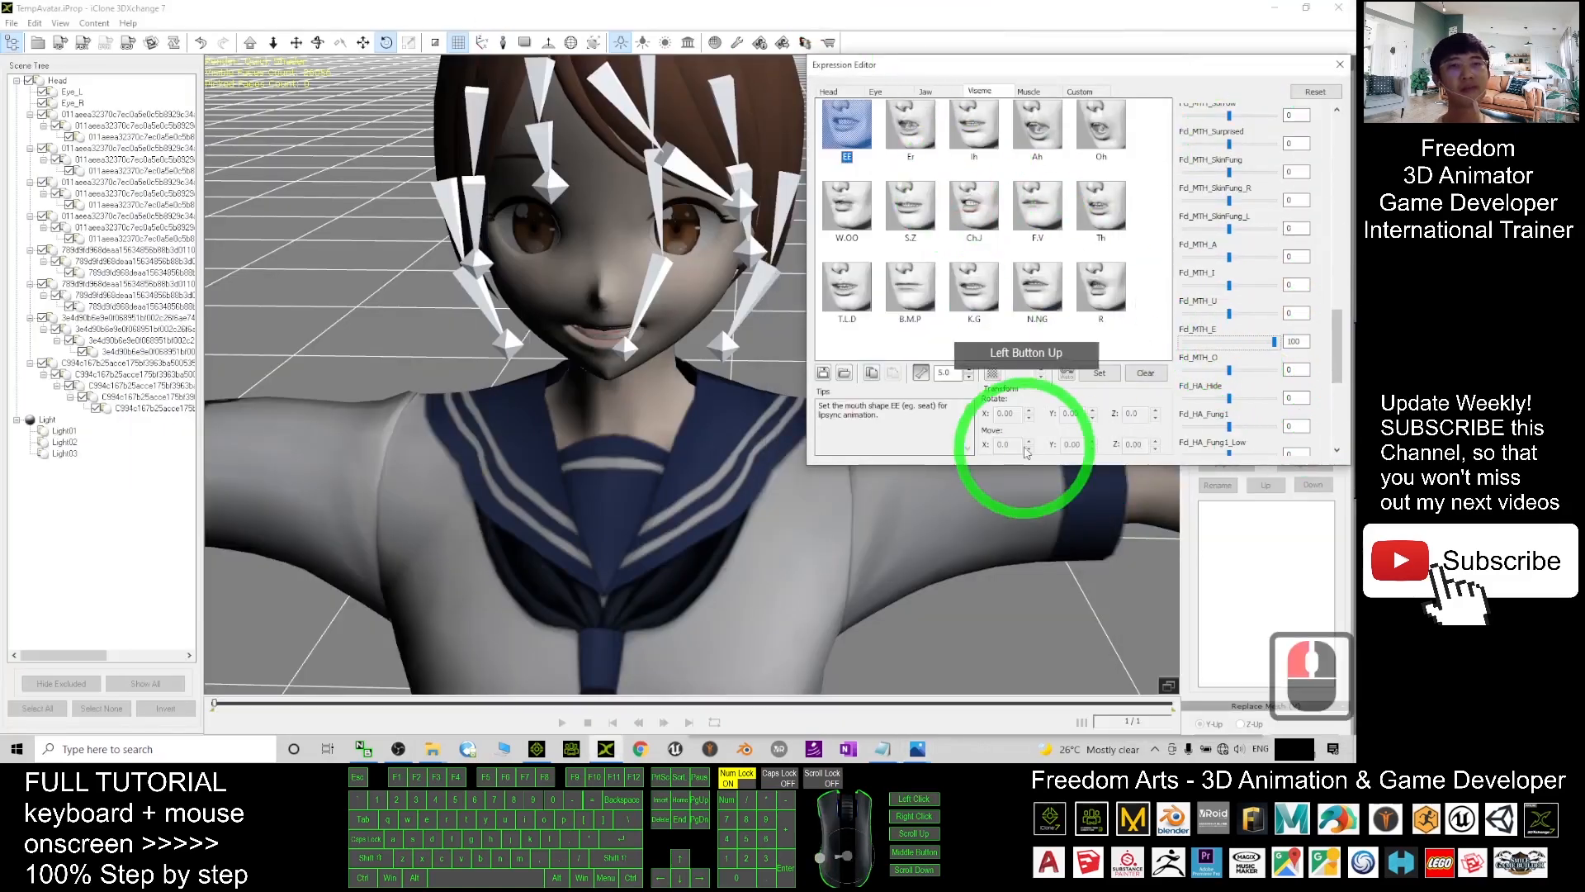
pyautogui.click(1099, 372)
pyautogui.click(975, 196)
pyautogui.click(921, 132)
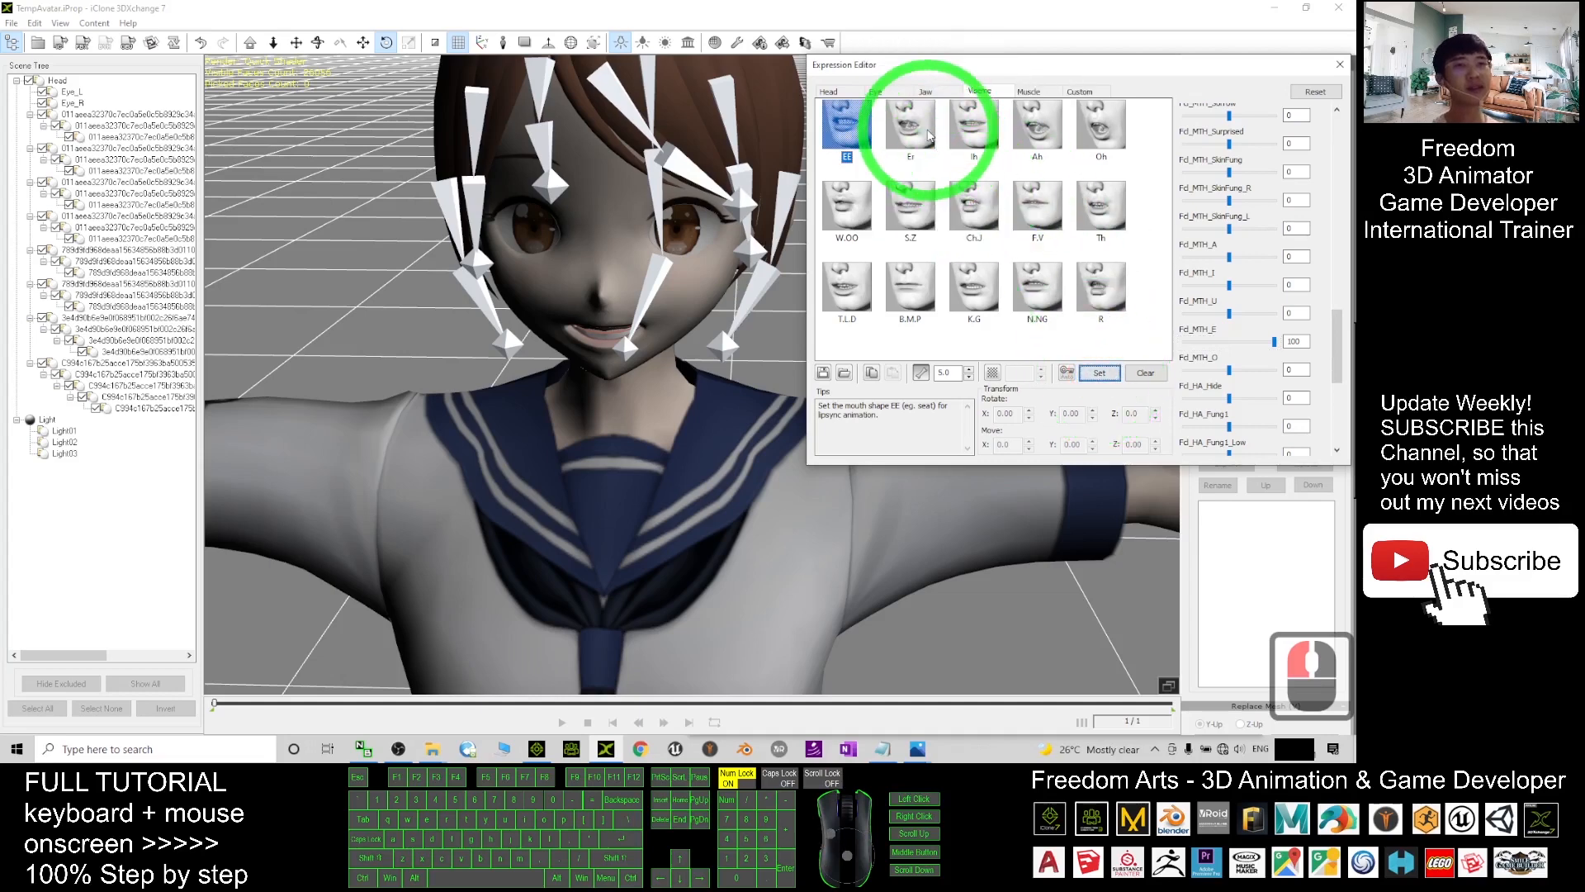
pyautogui.click(1251, 260)
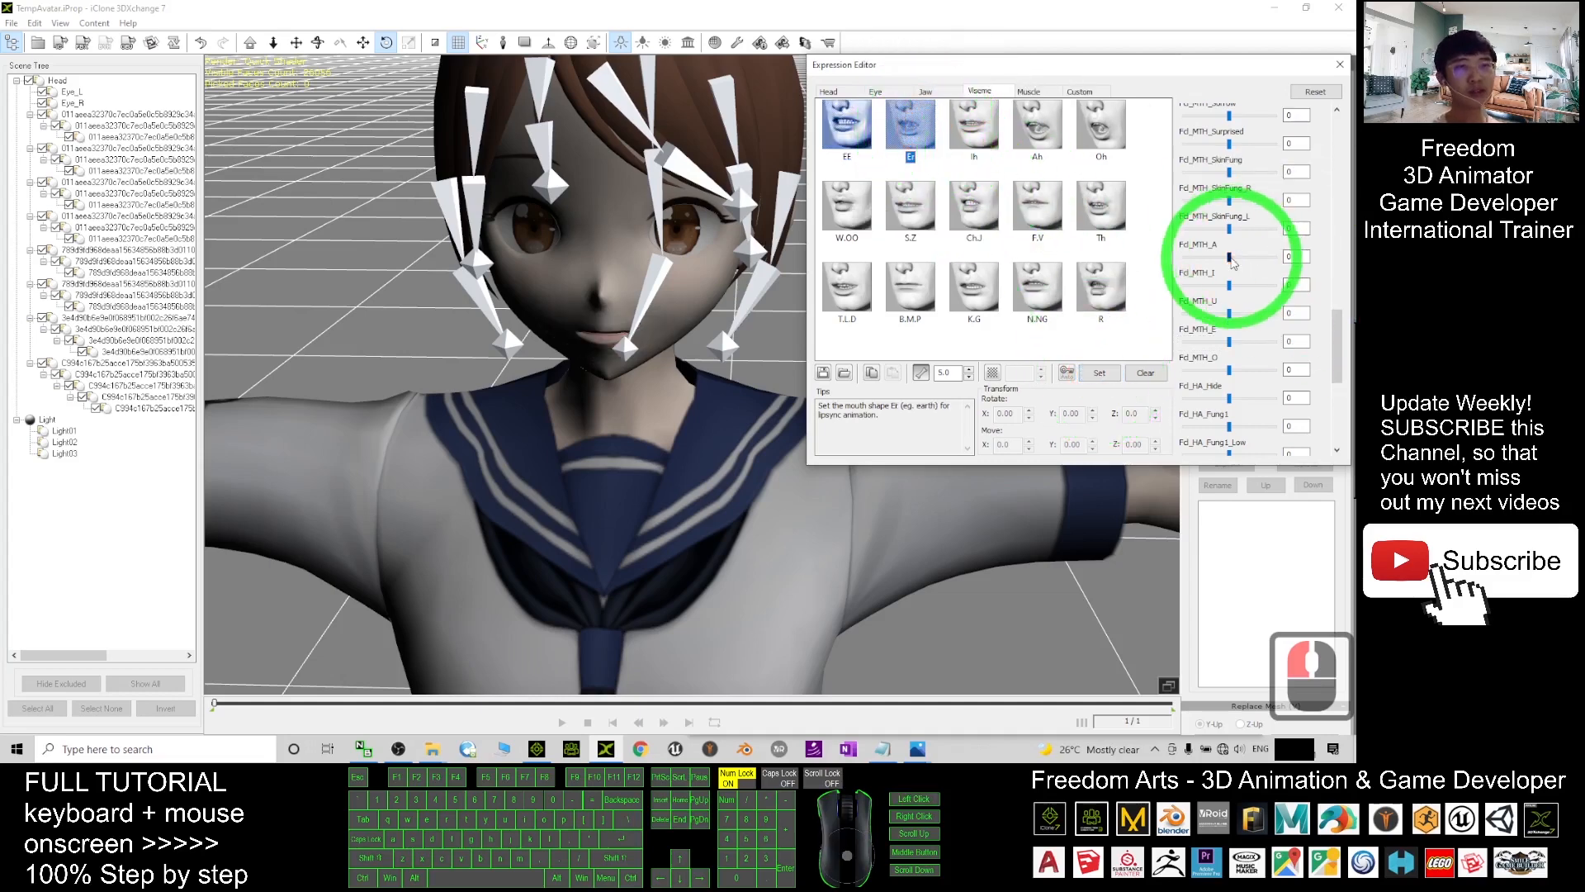
pyautogui.moveTo(1232, 262); pyautogui.dragTo(1301, 263)
pyautogui.click(1103, 373)
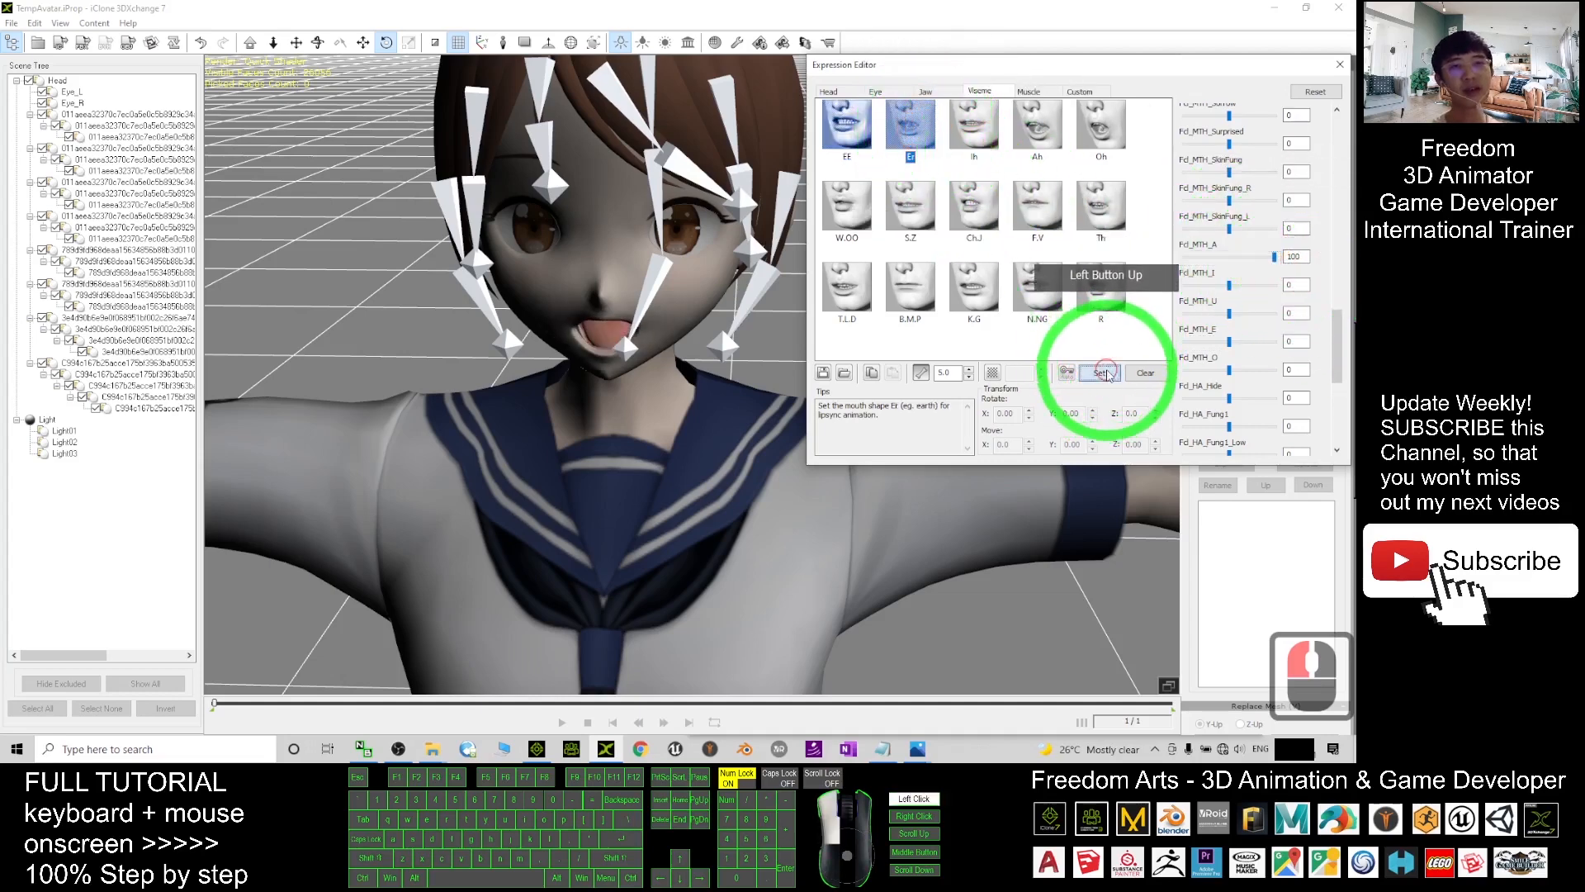
# - Map the Ih viseme to the I mouth shape and Ah to the A shape, each at 100
pyautogui.doubleClick(990, 138)
pyautogui.click(1248, 298)
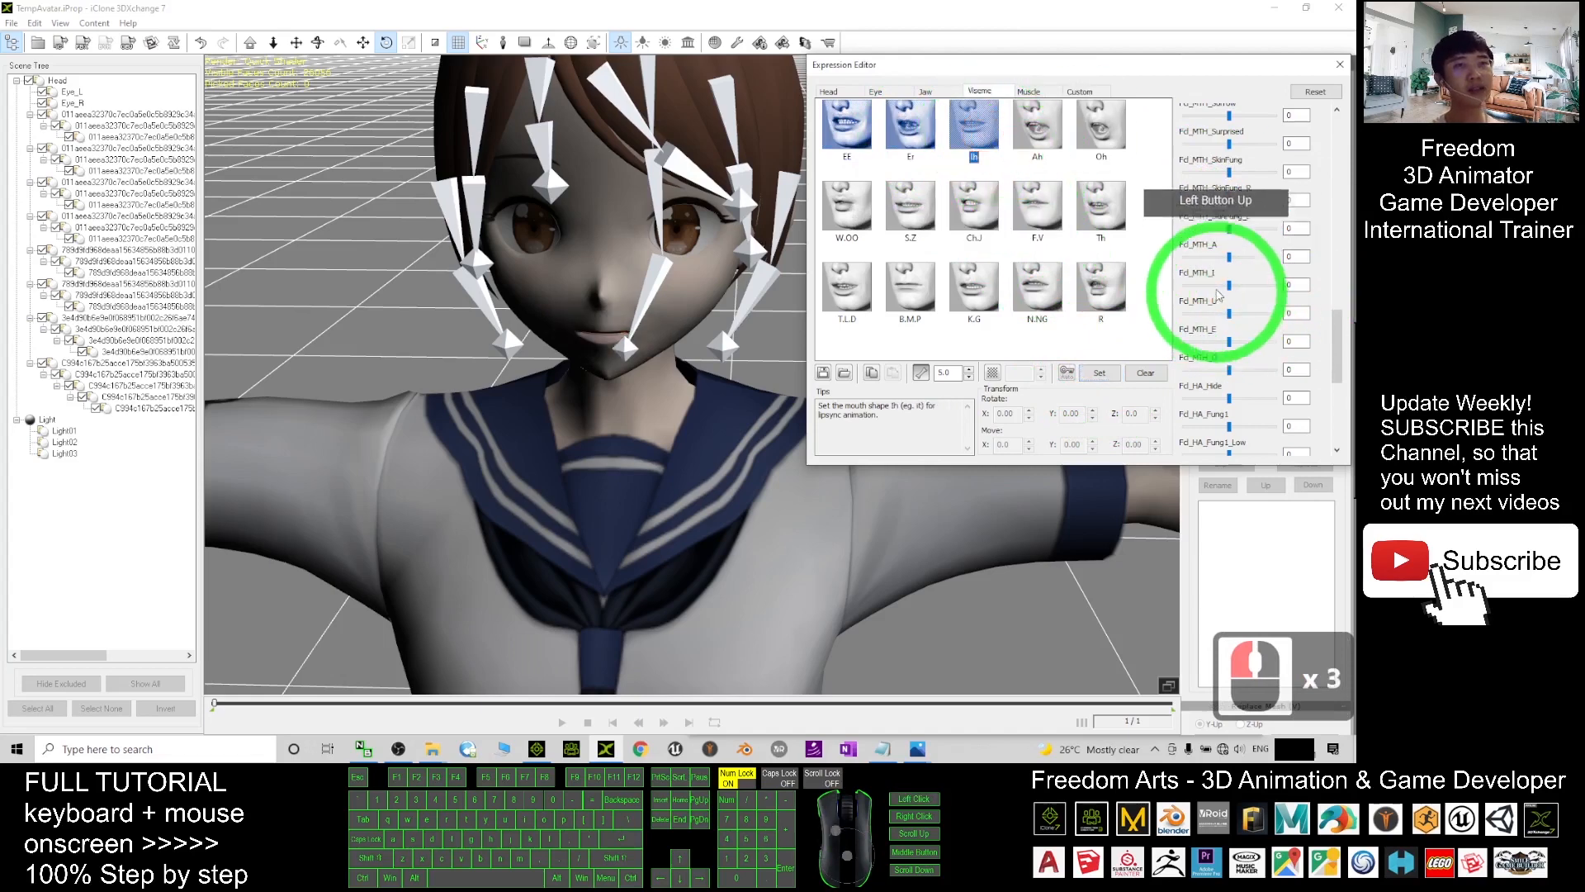
pyautogui.moveTo(1230, 289); pyautogui.dragTo(1323, 295)
pyautogui.click(1099, 373)
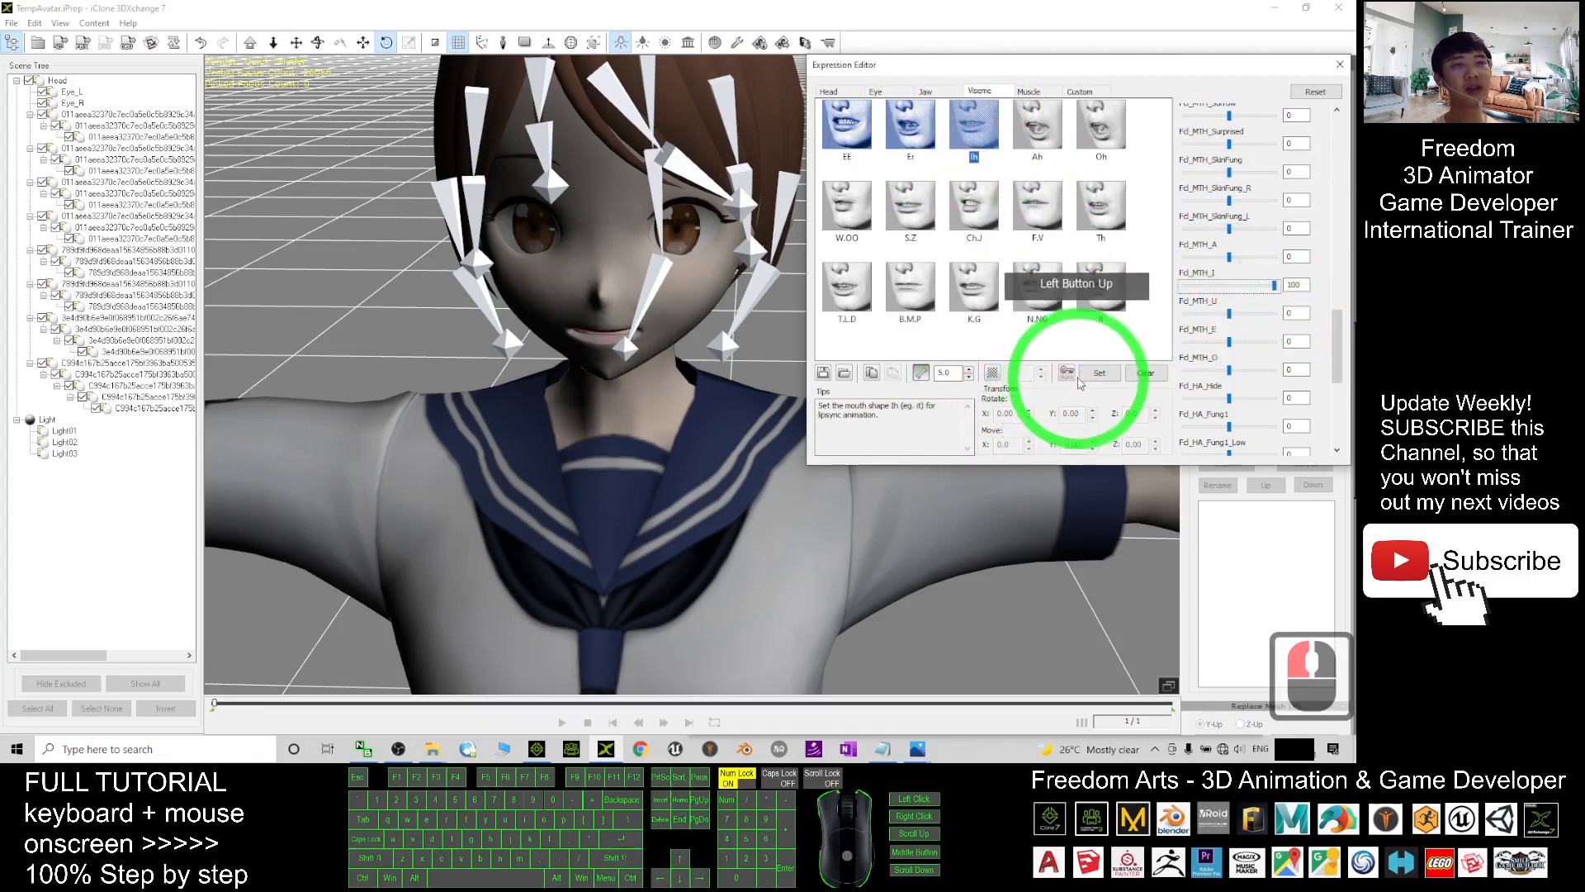
pyautogui.click(1049, 132)
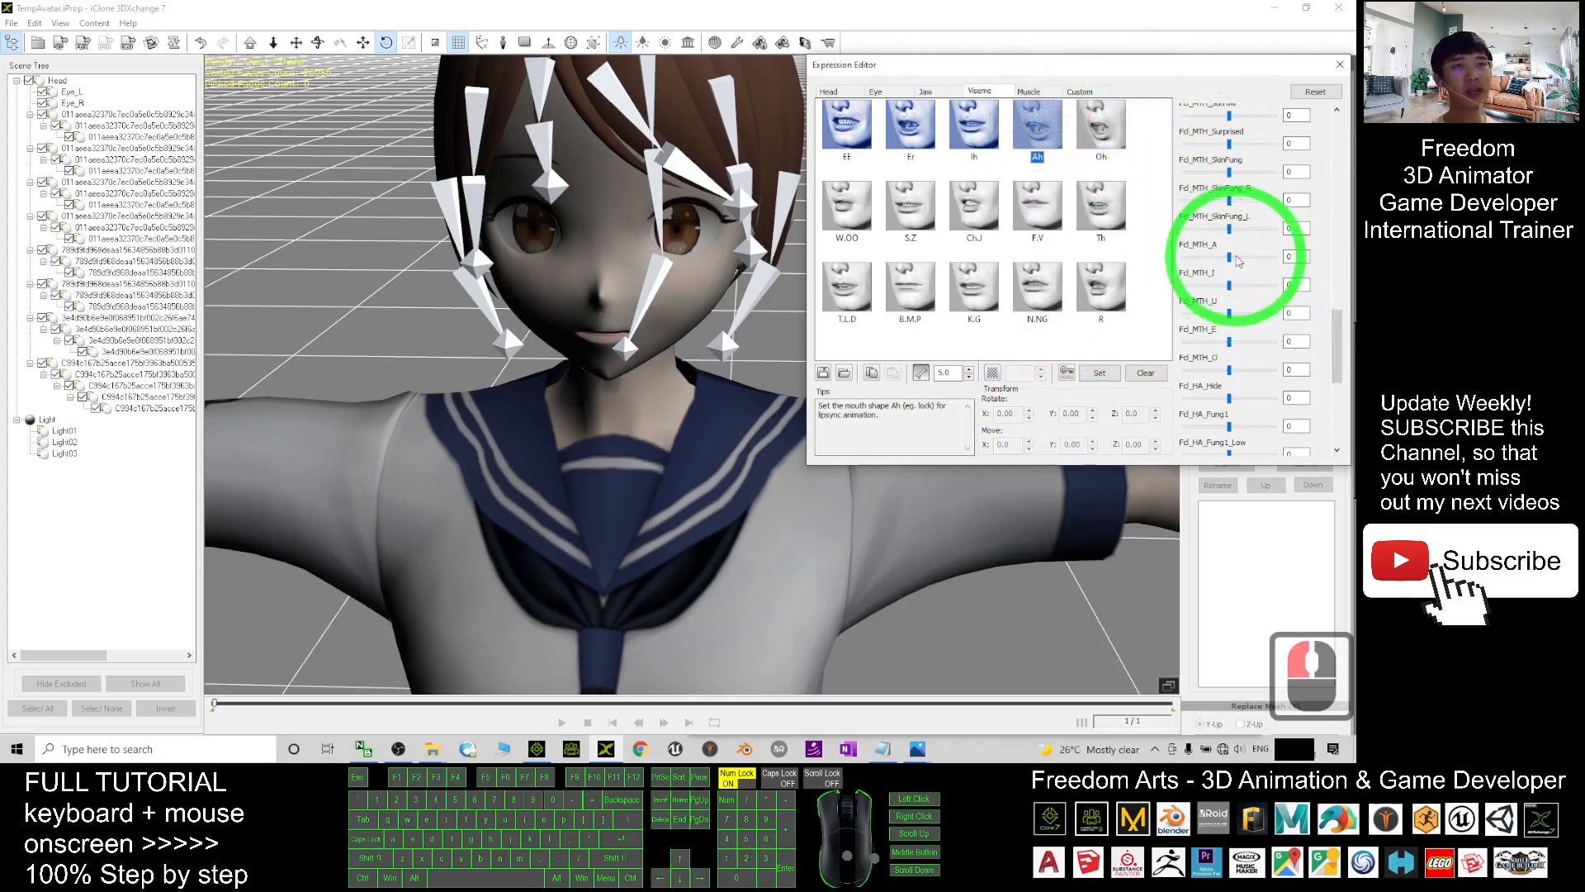
pyautogui.moveTo(1230, 257); pyautogui.dragTo(1307, 268)
pyautogui.click(1108, 369)
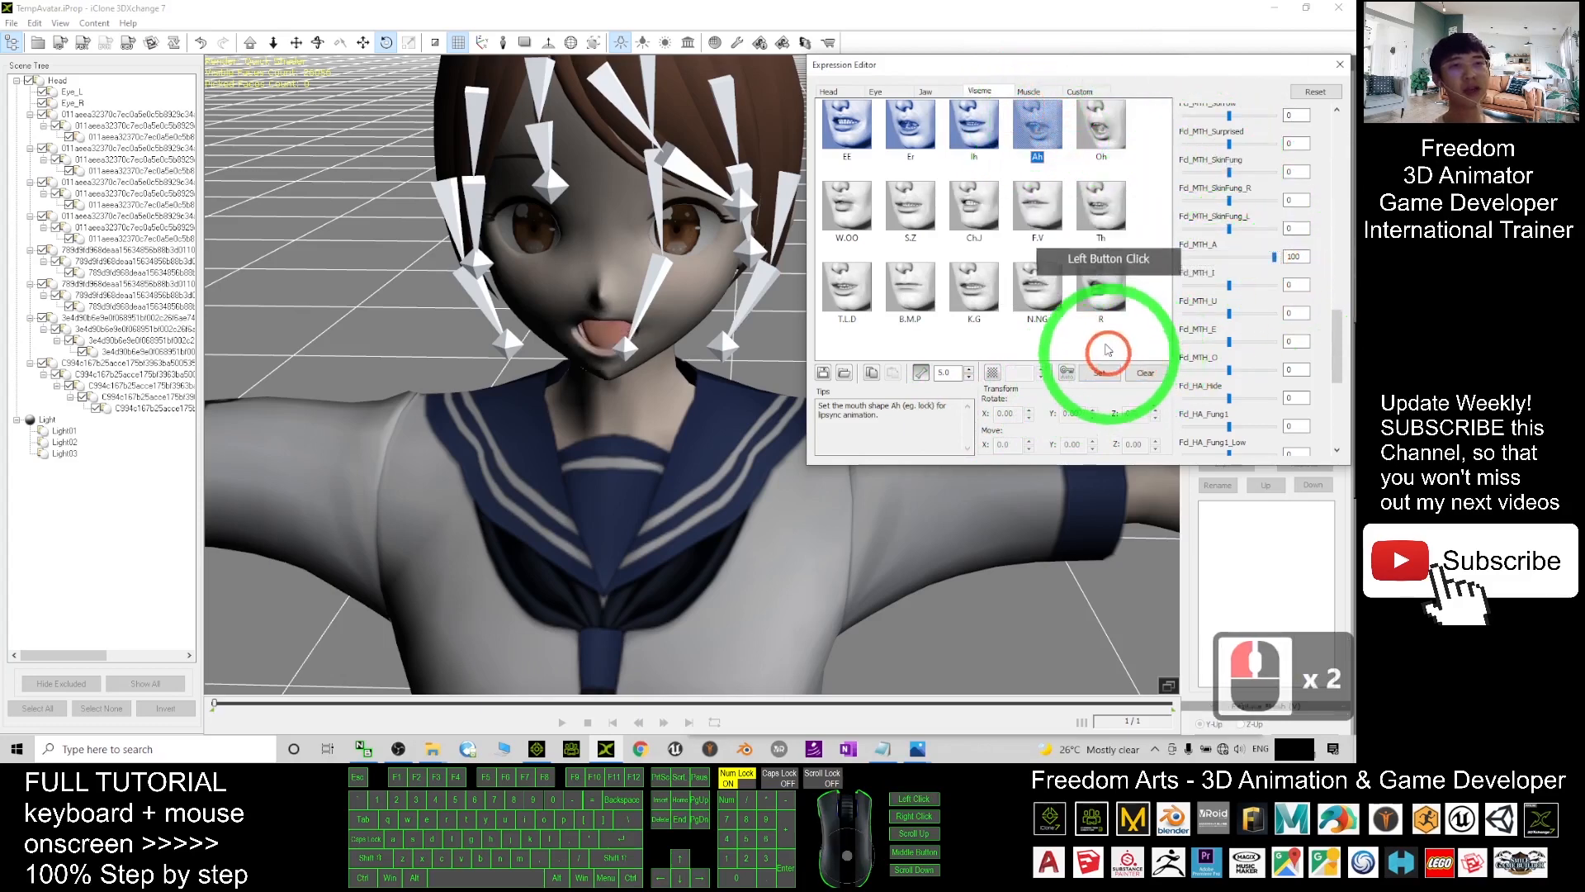
# - Map the Oh viseme to the O mouth shape and W.OO to the U shape, each at 100
pyautogui.click(1112, 127)
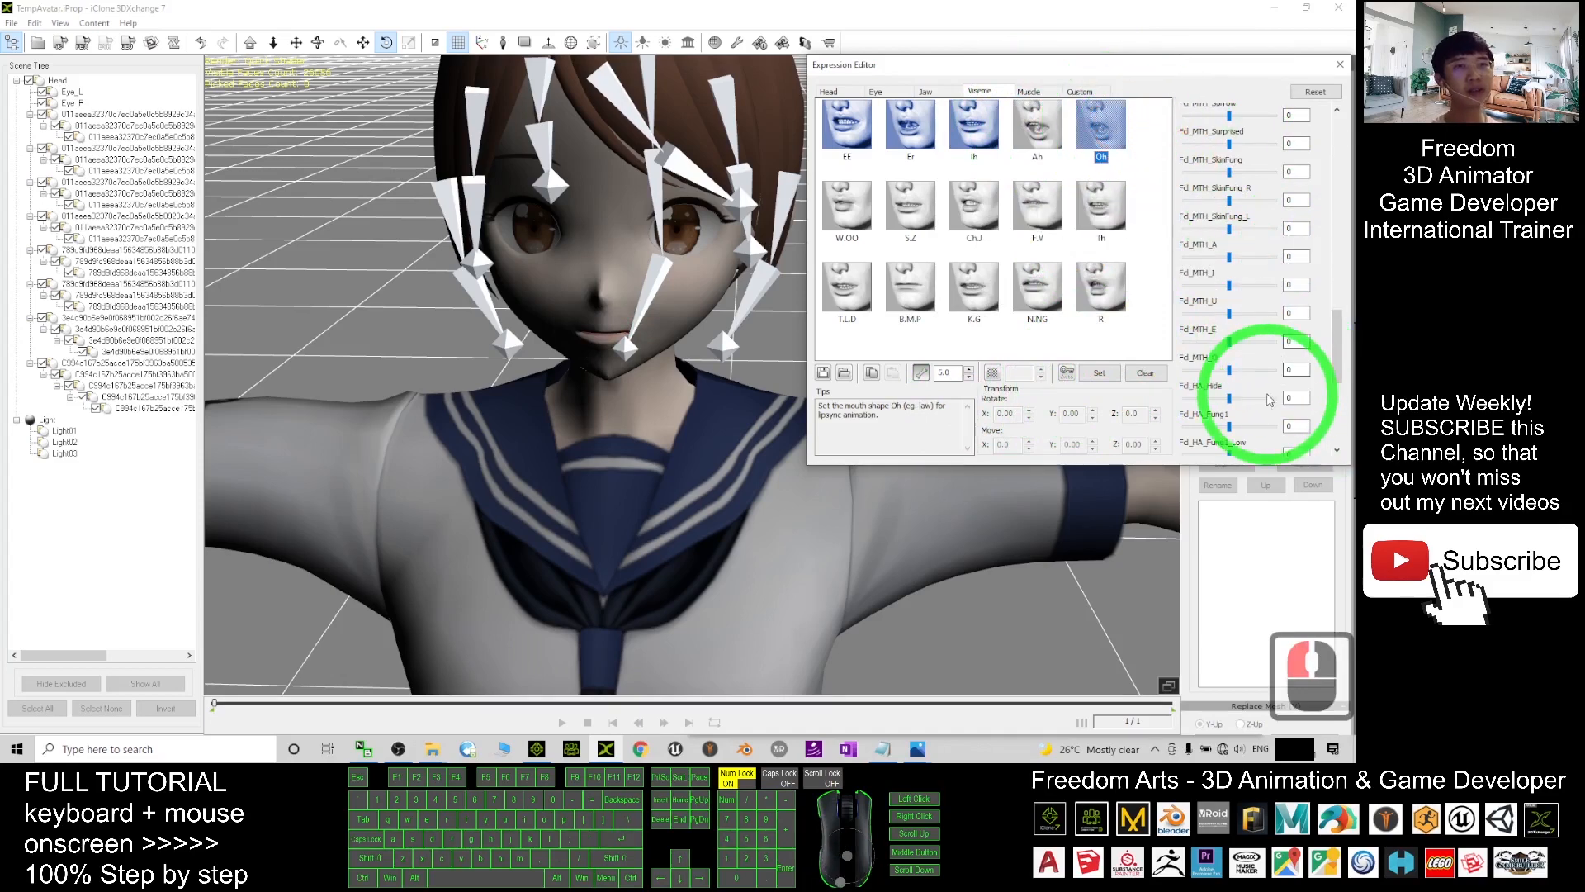
pyautogui.moveTo(1229, 370); pyautogui.dragTo(1288, 370)
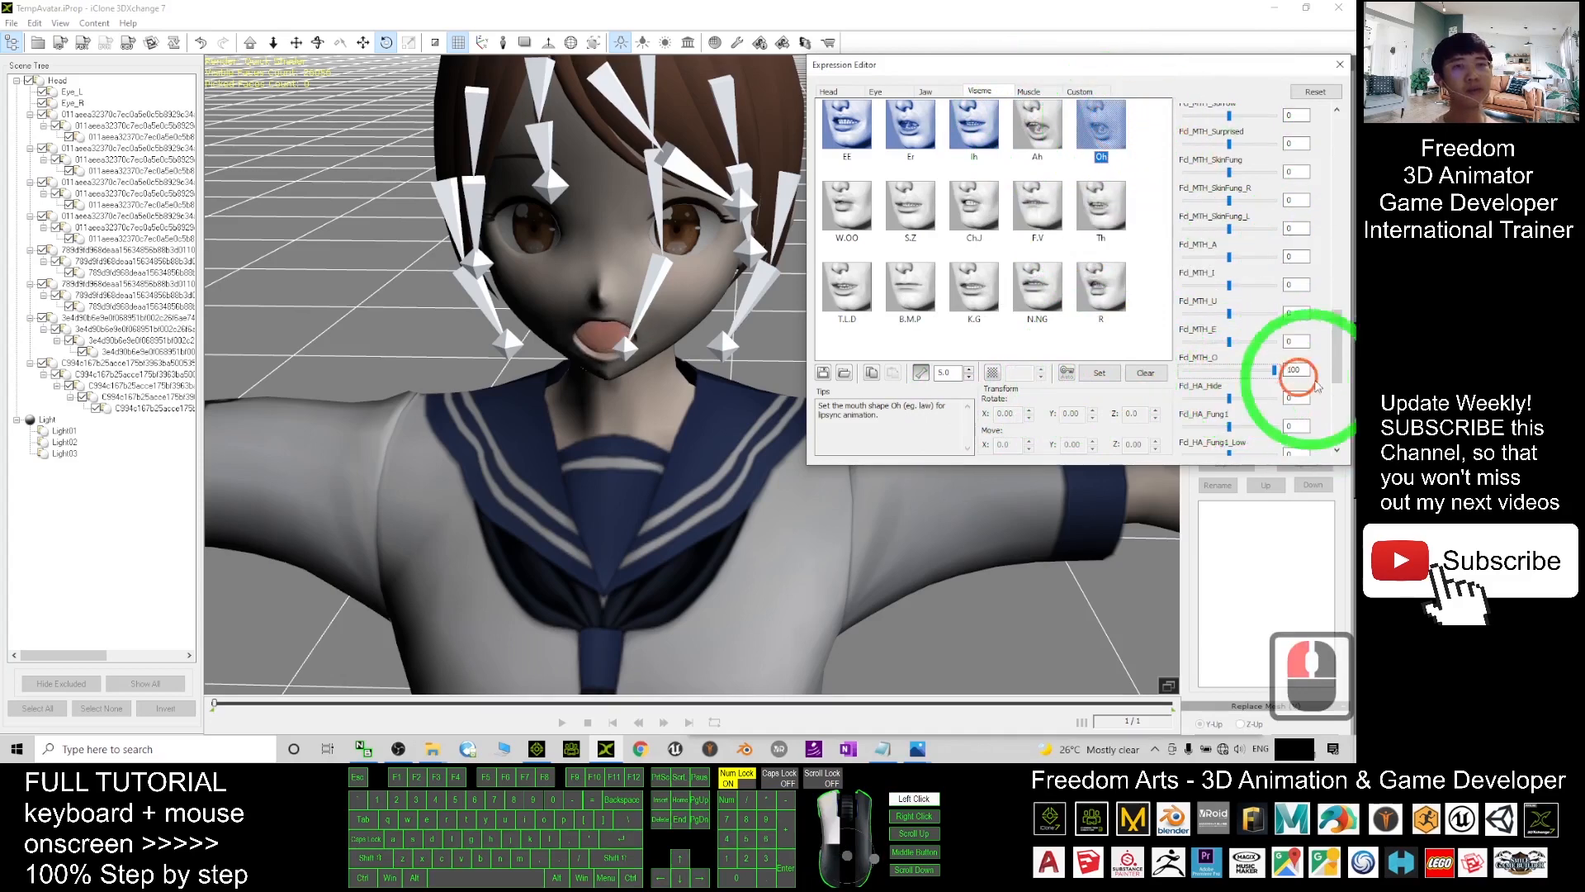
pyautogui.click(1087, 373)
pyautogui.click(832, 198)
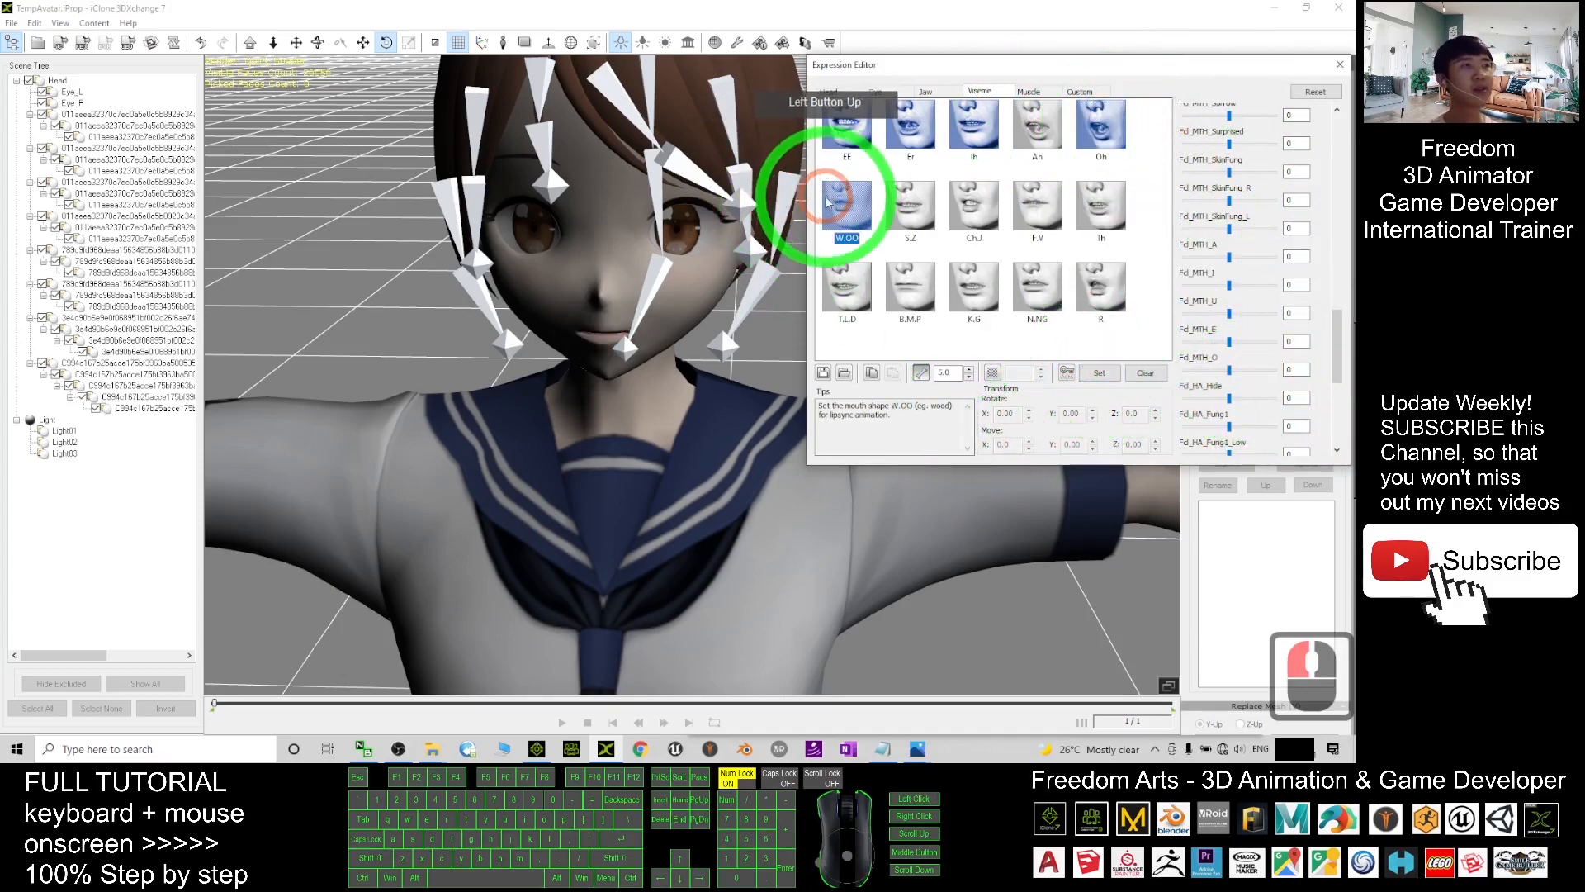
pyautogui.click(1293, 367)
pyautogui.moveTo(1229, 314); pyautogui.dragTo(1278, 313)
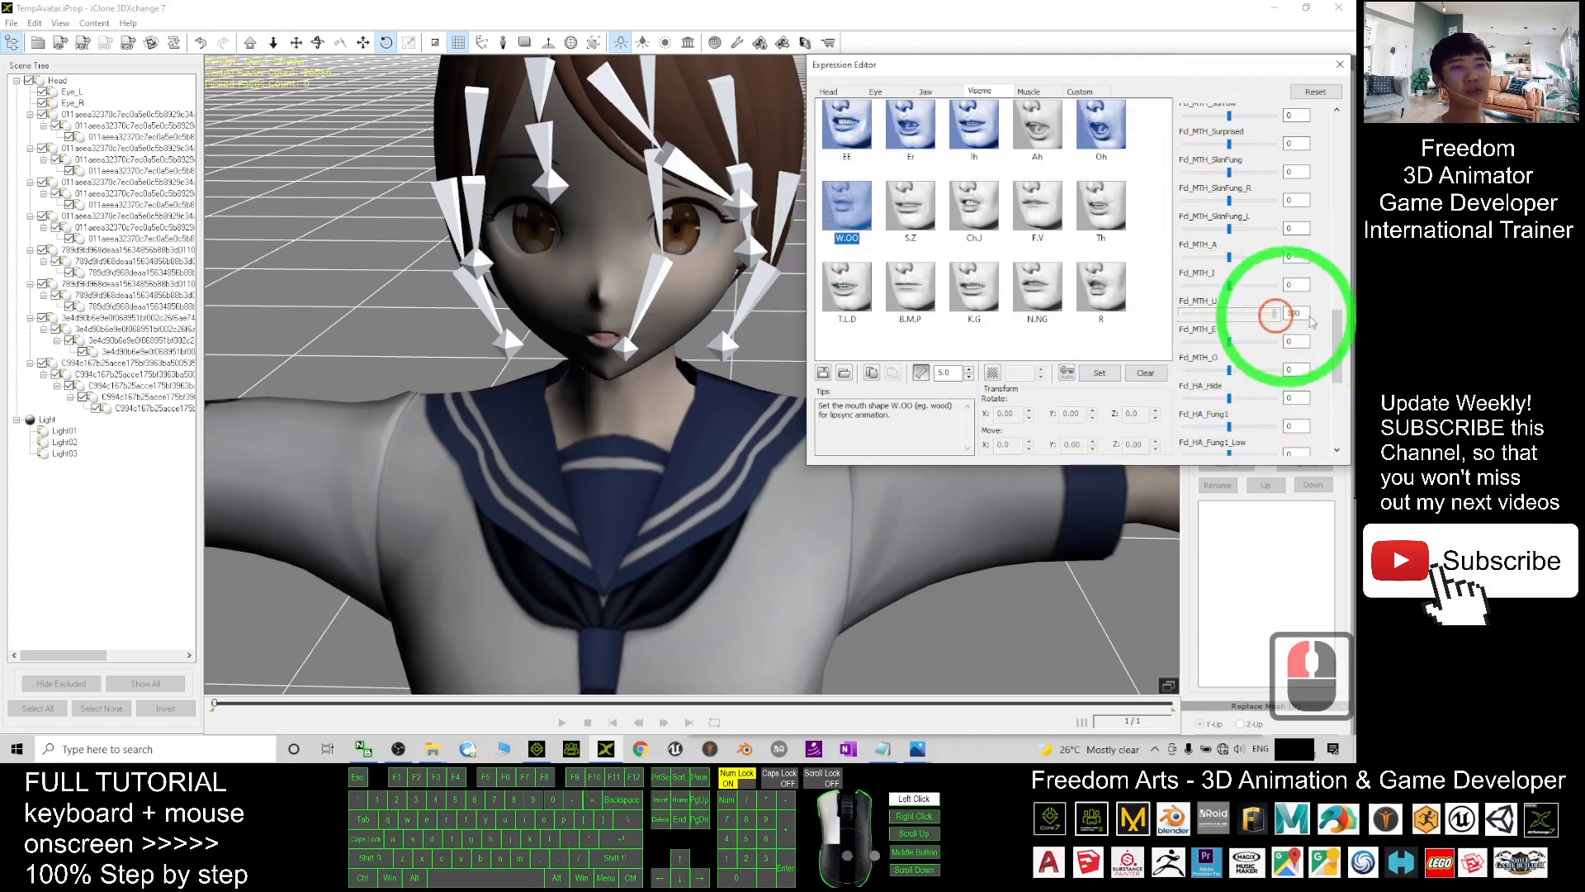
pyautogui.click(1099, 373)
# - Map S.Z to Fd_MTH_E at 100 and raise Fd_MTH_I to 100 for Ch.J
pyautogui.click(911, 206)
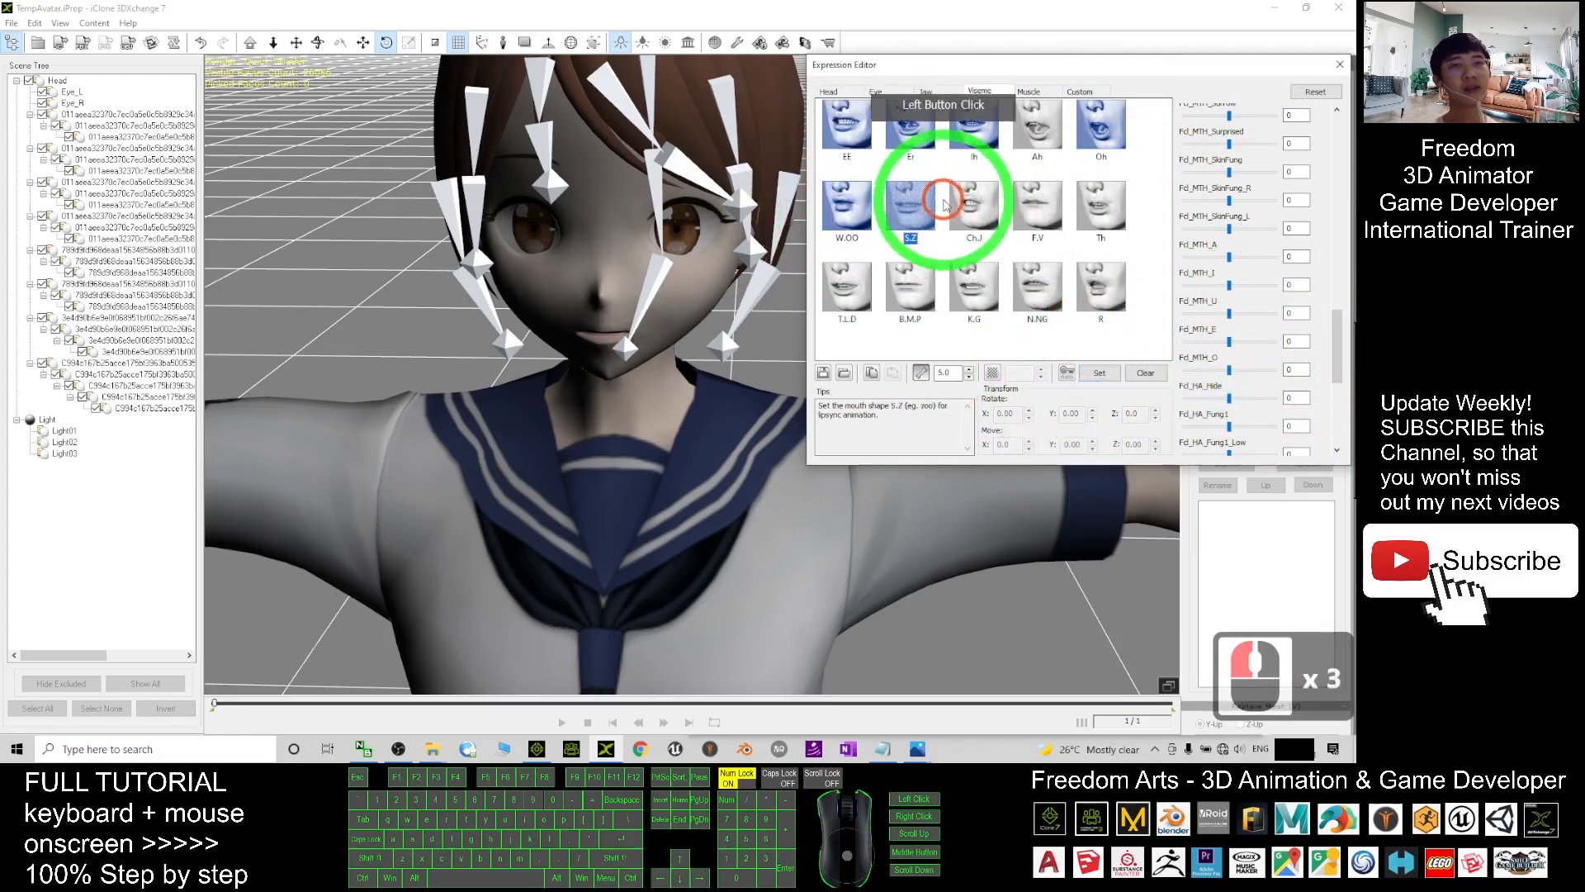
pyautogui.click(1270, 303)
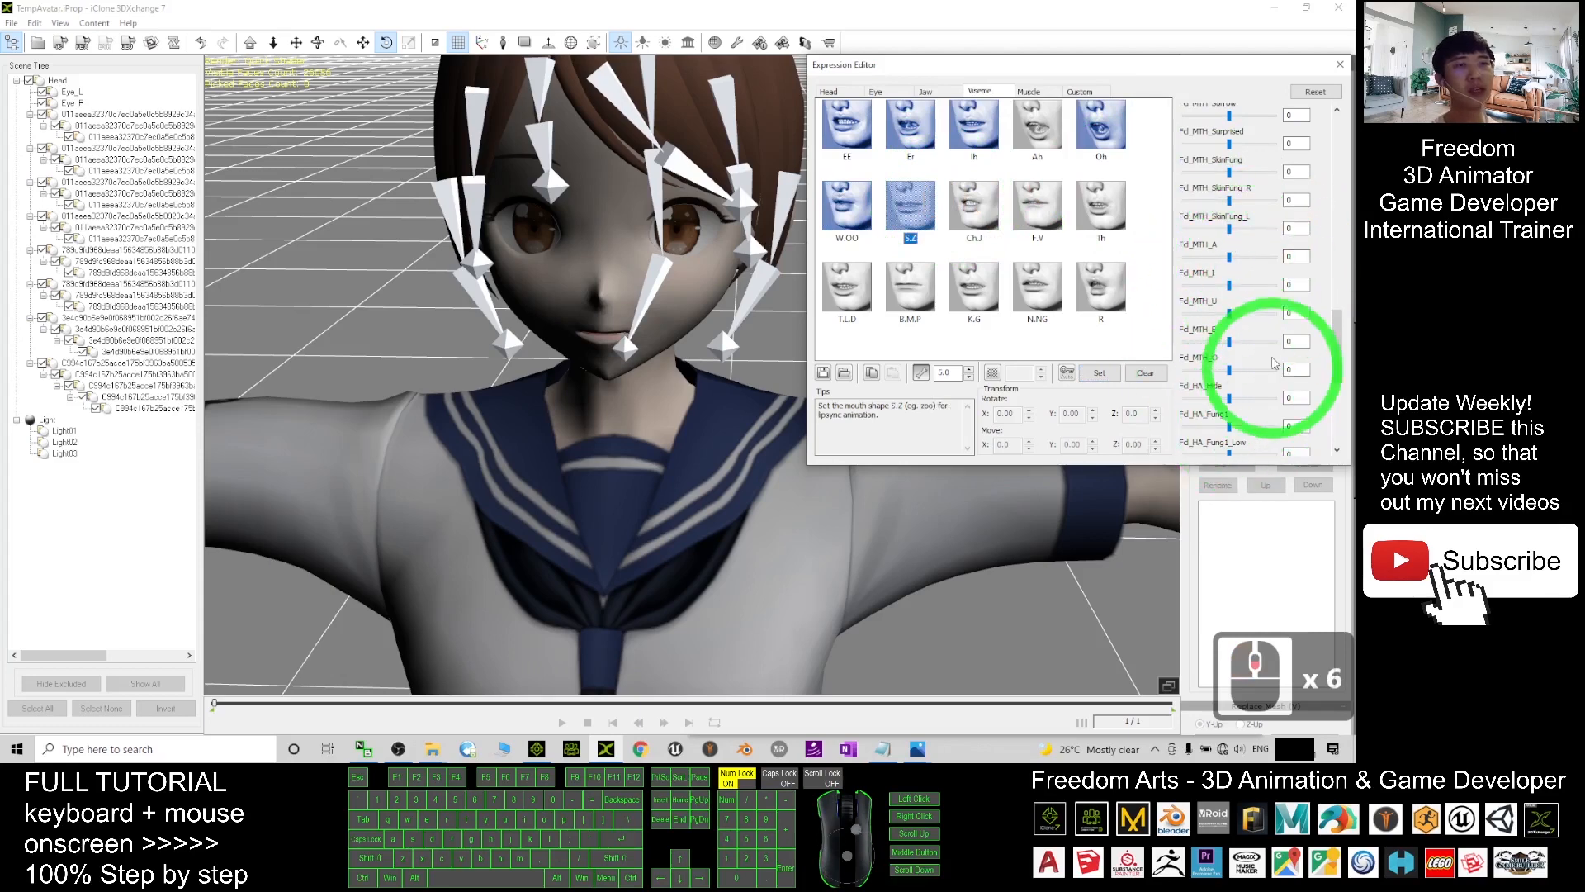
pyautogui.moveTo(1229, 341); pyautogui.dragTo(1274, 342)
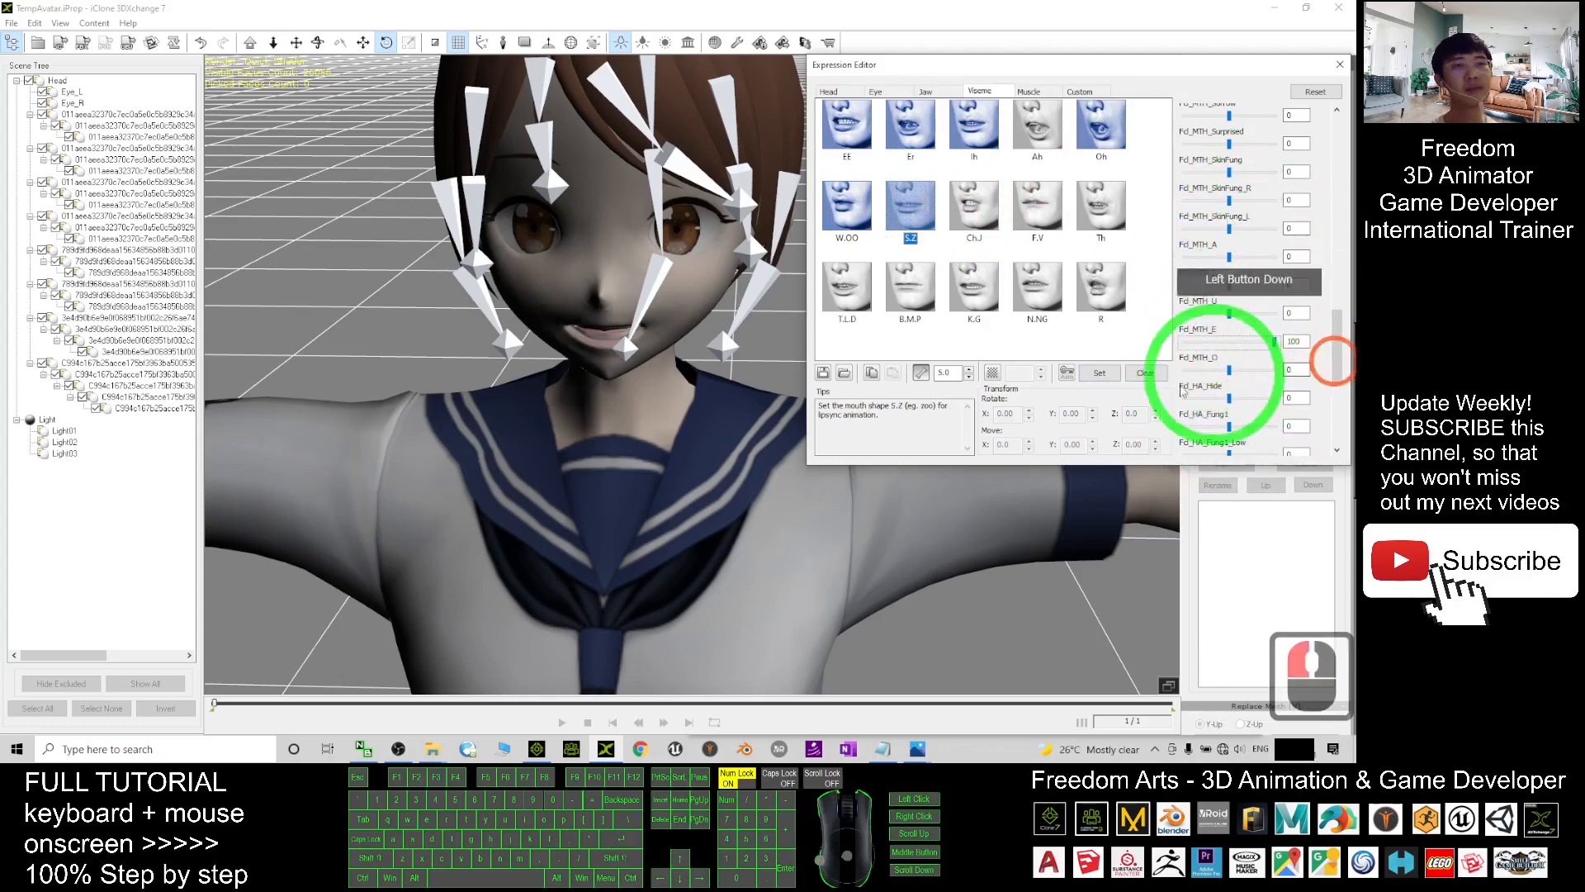
pyautogui.click(1099, 372)
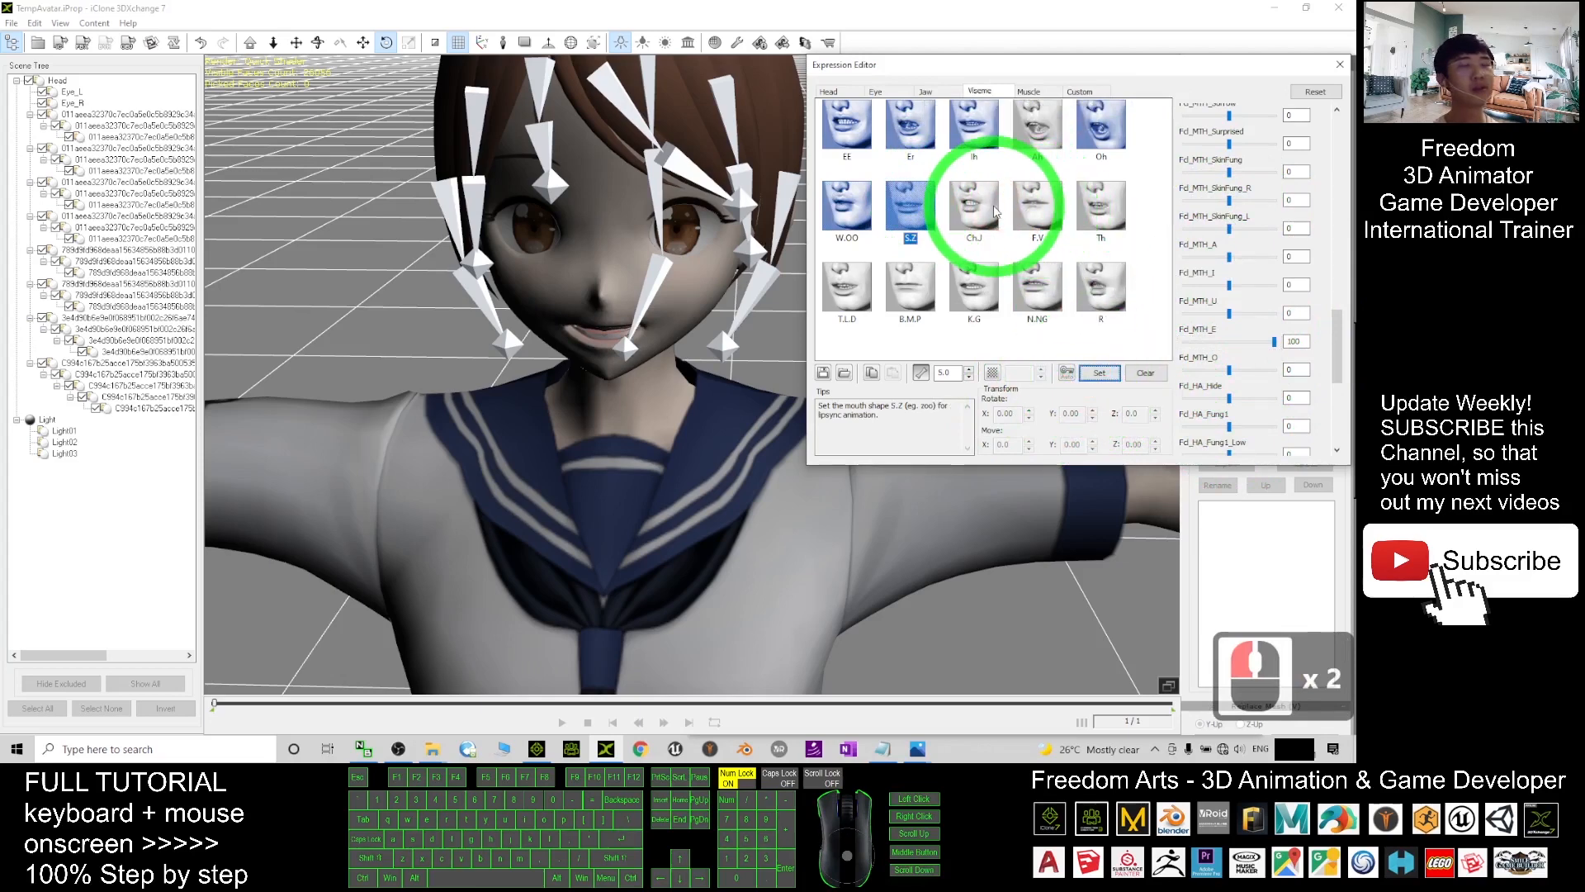
pyautogui.moveTo(1229, 285); pyautogui.dragTo(1346, 285)
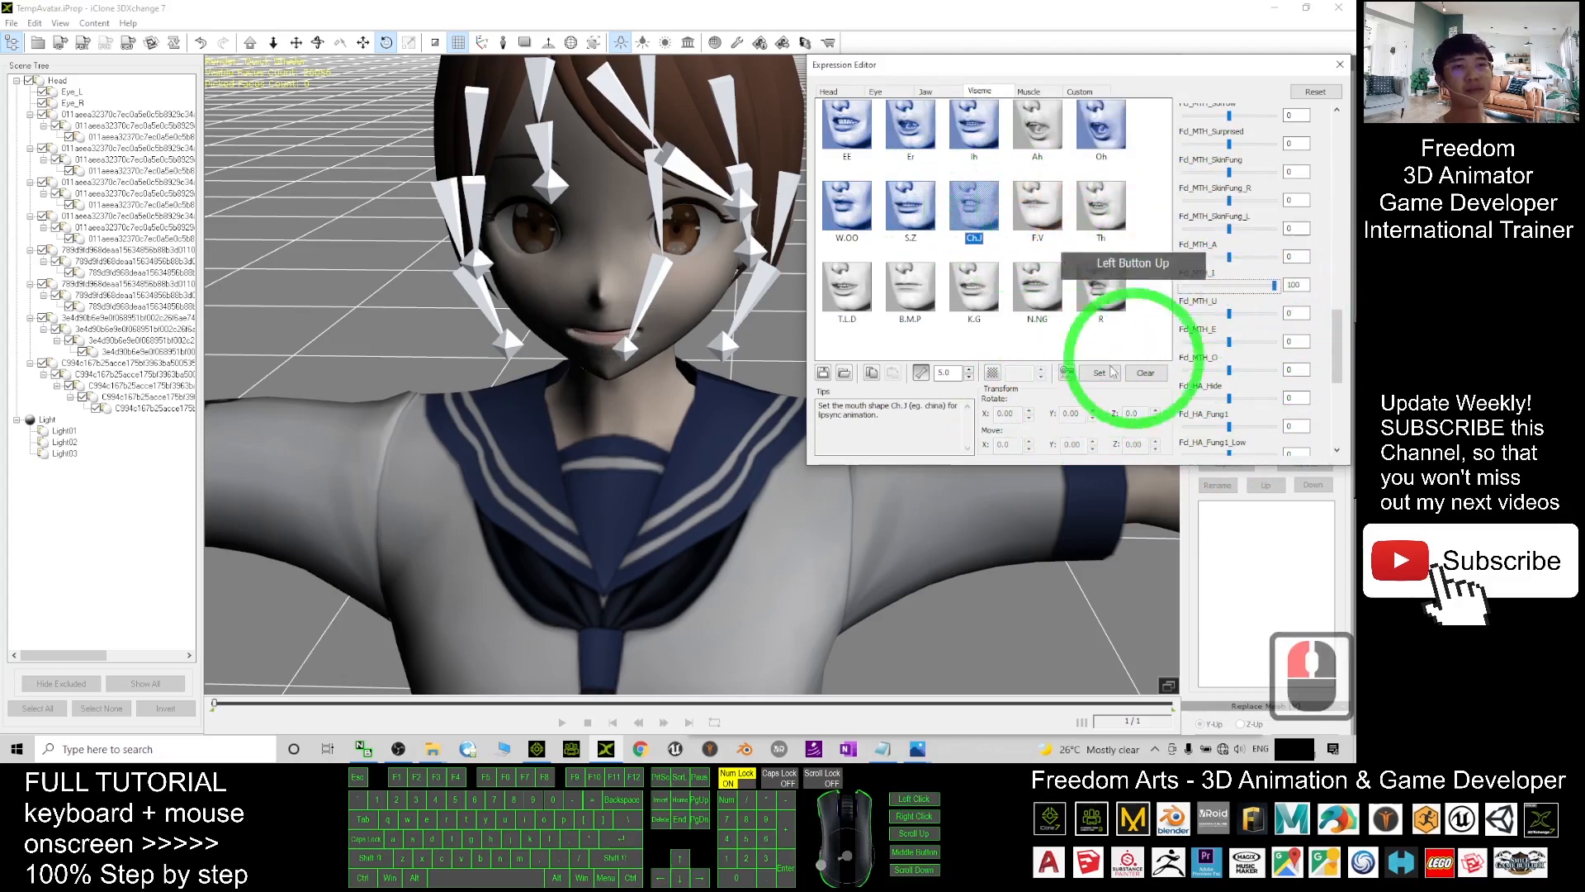
# - Save Ch.J and F.V with Fd_MTH_I at 100, and Th with Fd_MTH_E at 100
pyautogui.click(1099, 372)
pyautogui.doubleClick(1038, 206)
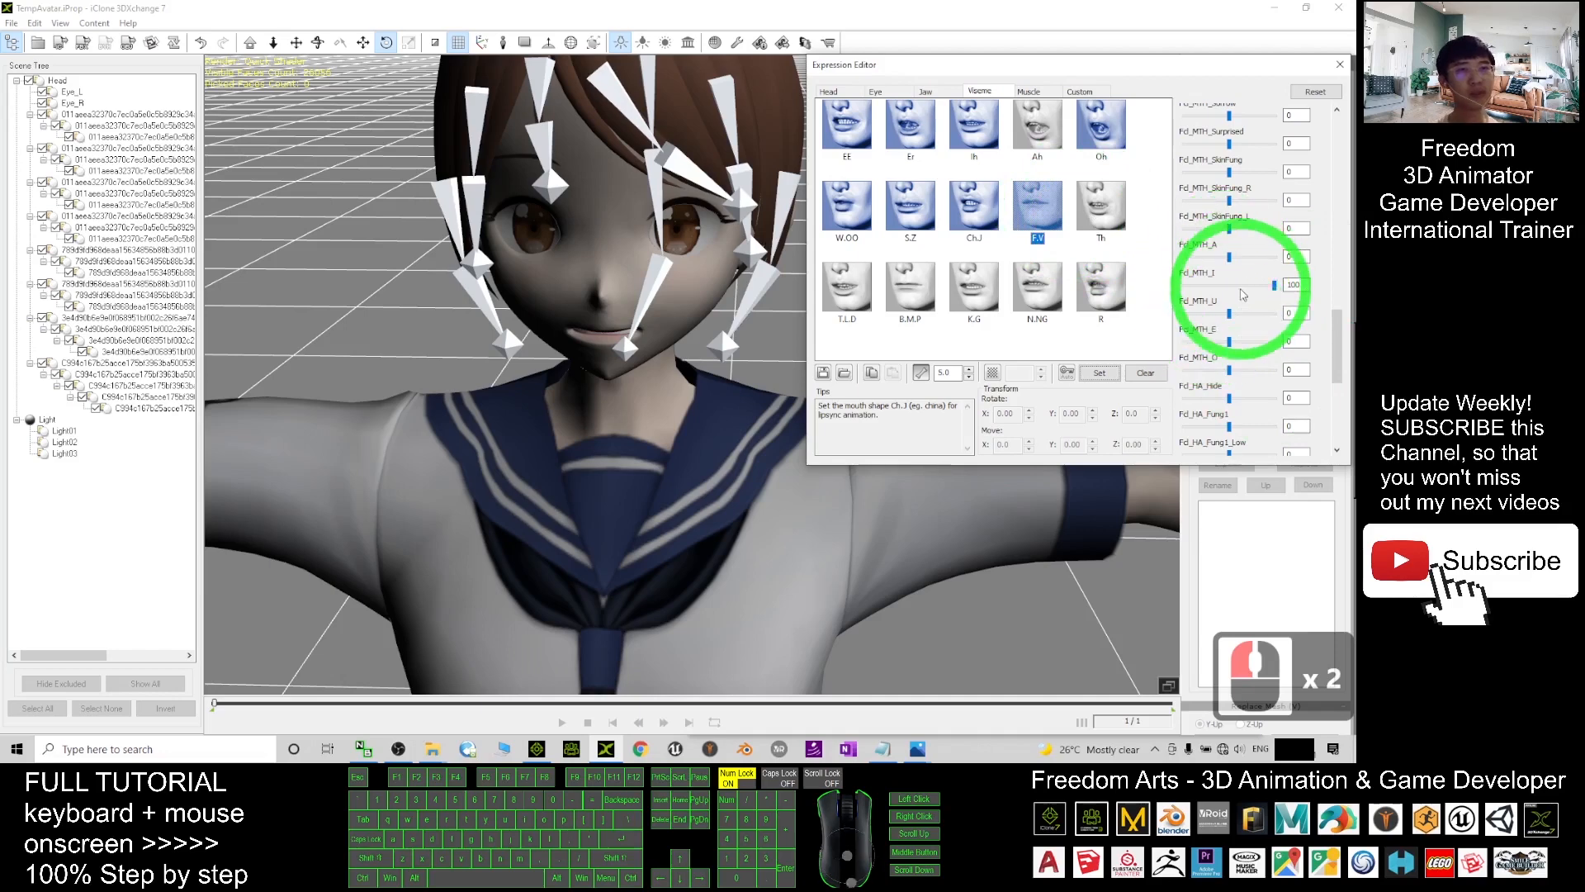
pyautogui.click(1043, 211)
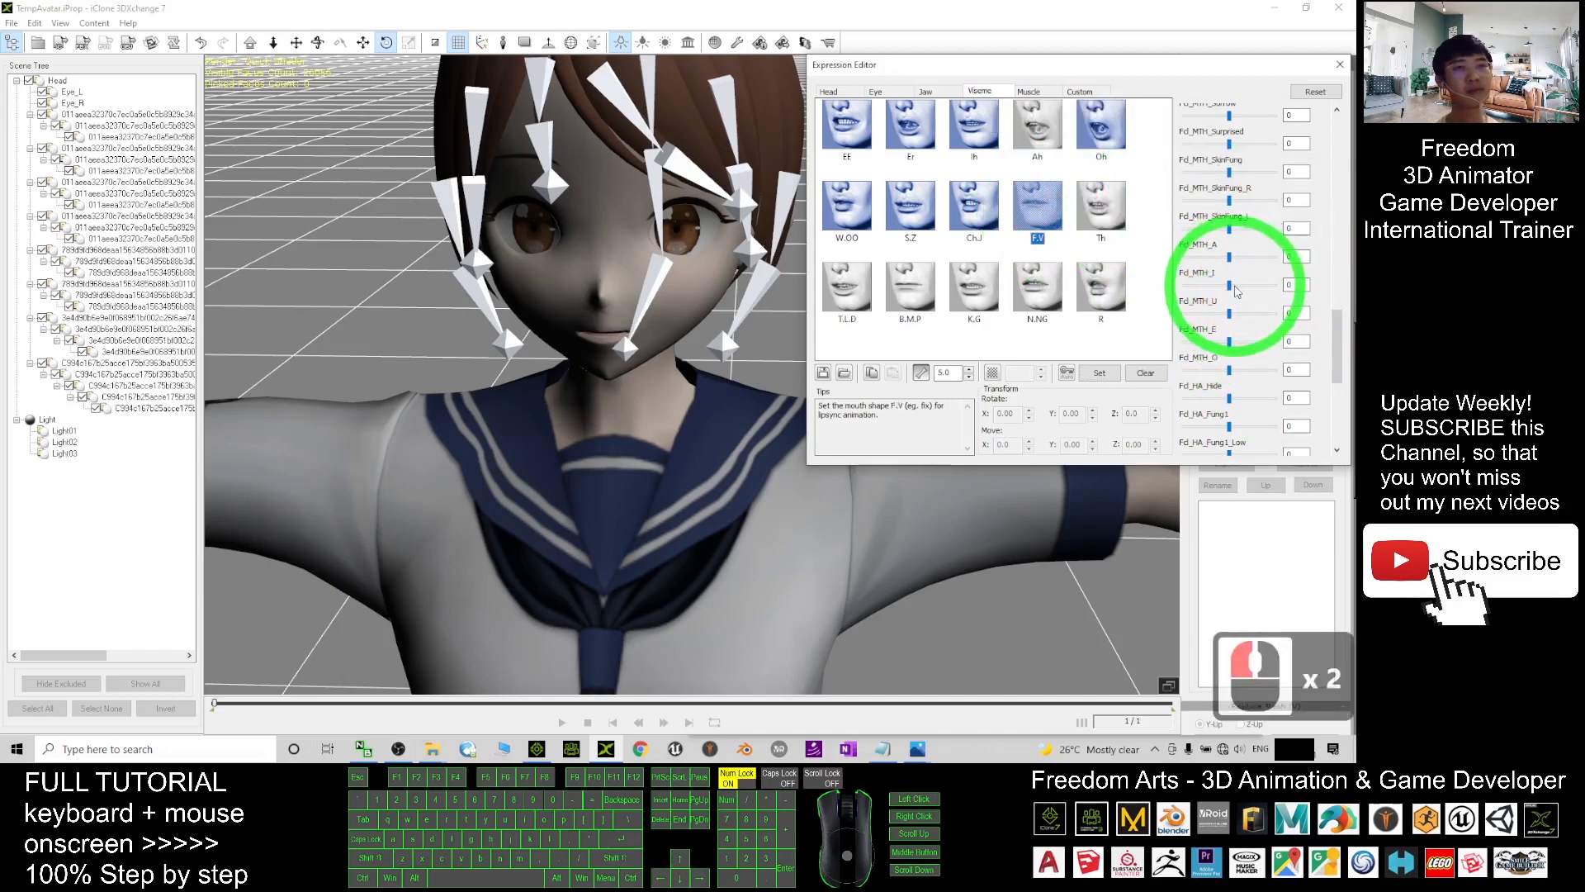
pyautogui.moveTo(1231, 286); pyautogui.dragTo(1358, 302)
pyautogui.click(1098, 371)
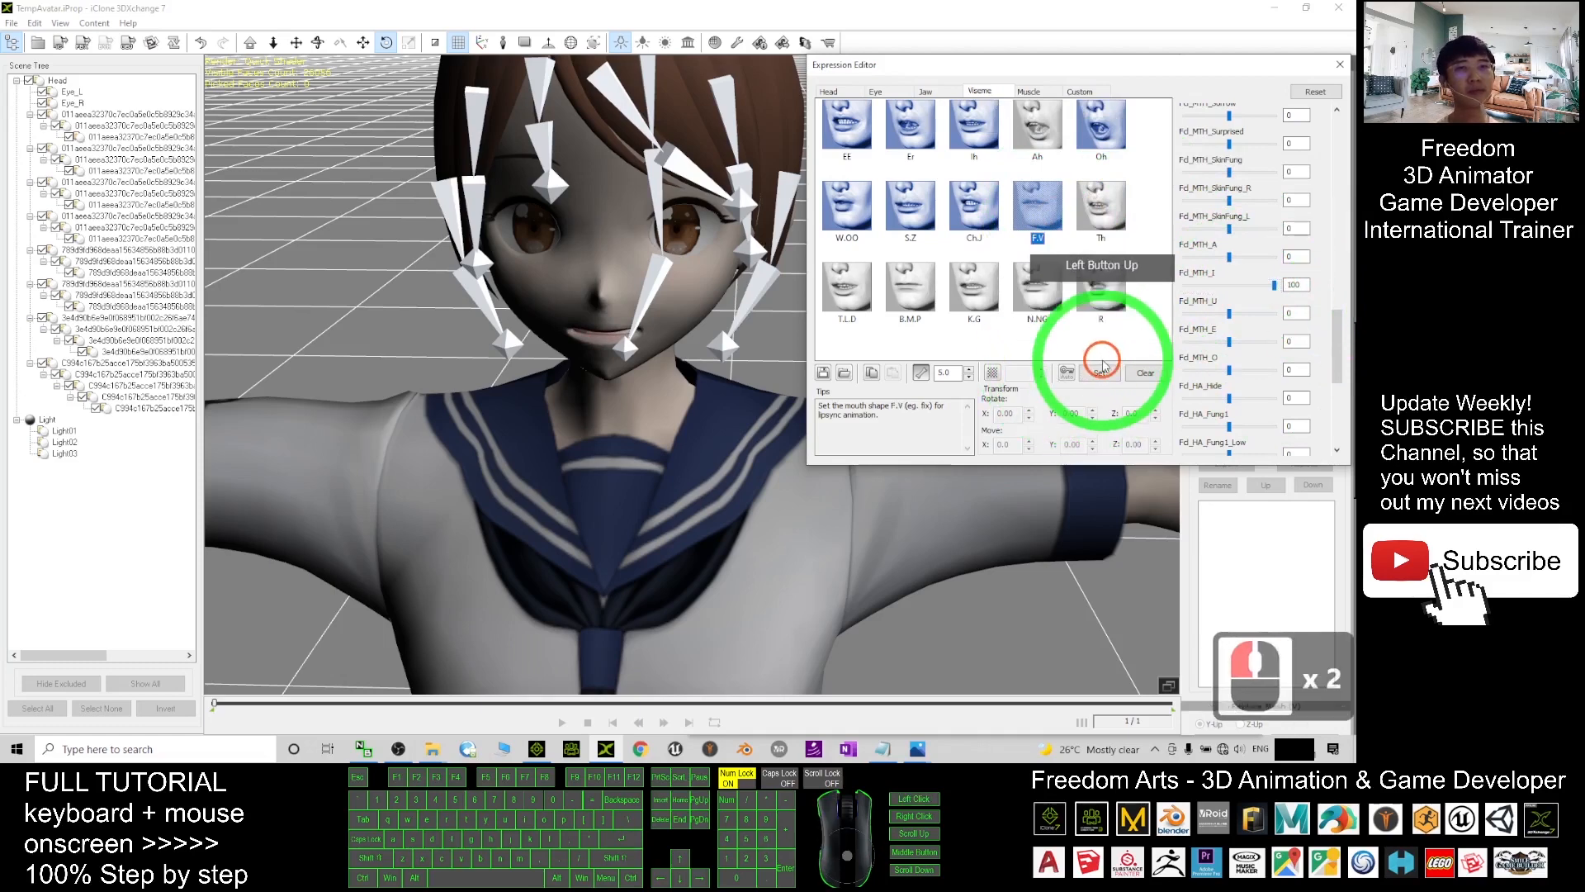
pyautogui.click(1094, 208)
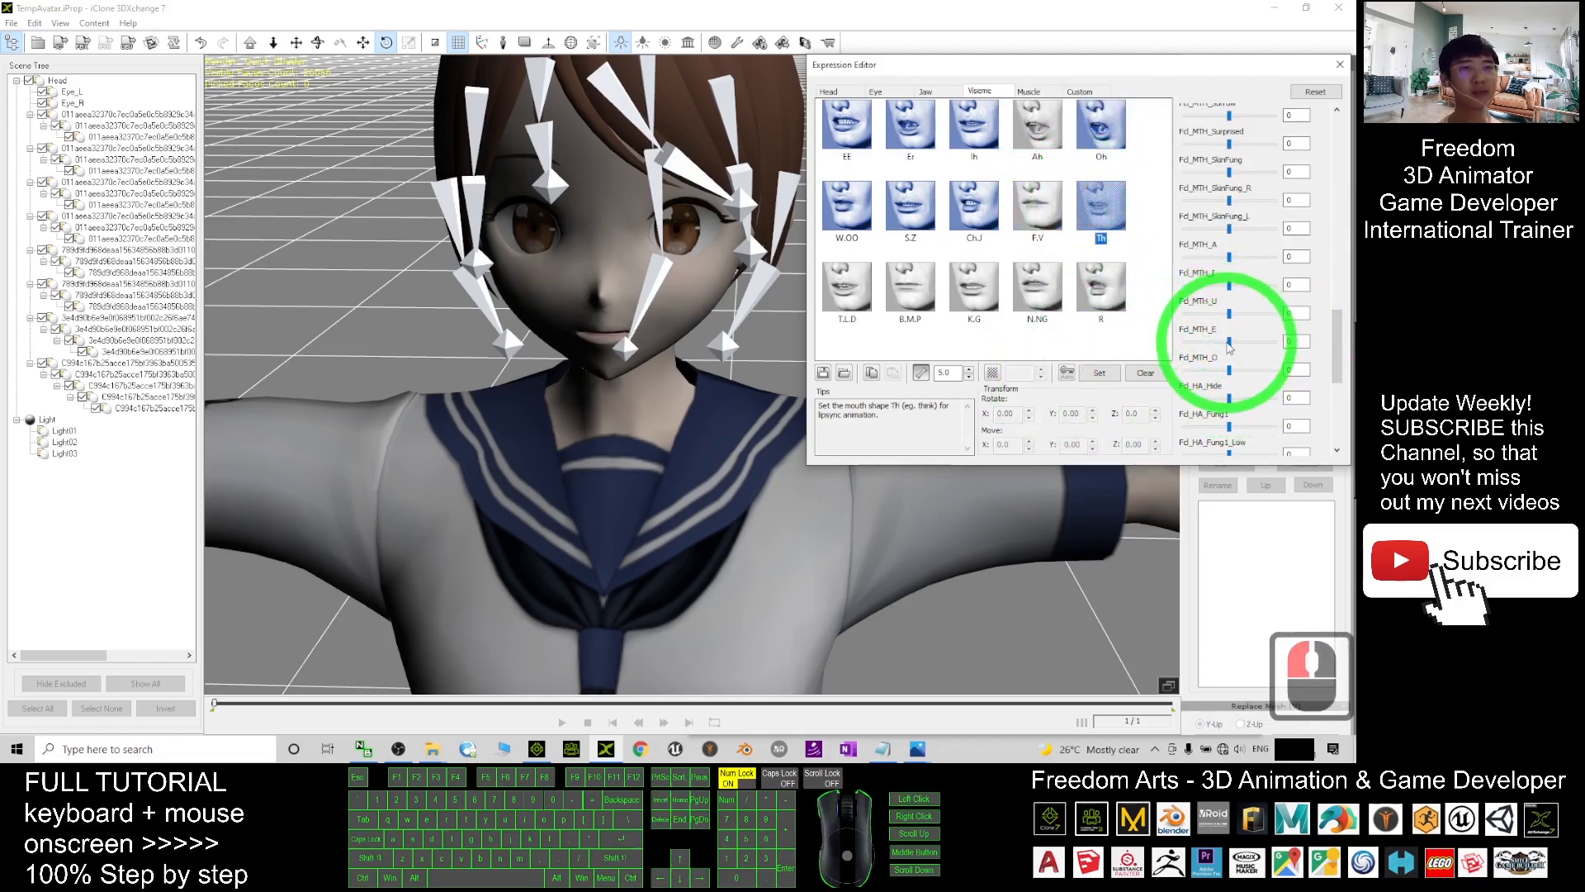
pyautogui.moveTo(1234, 346); pyautogui.dragTo(1364, 347)
pyautogui.click(1096, 370)
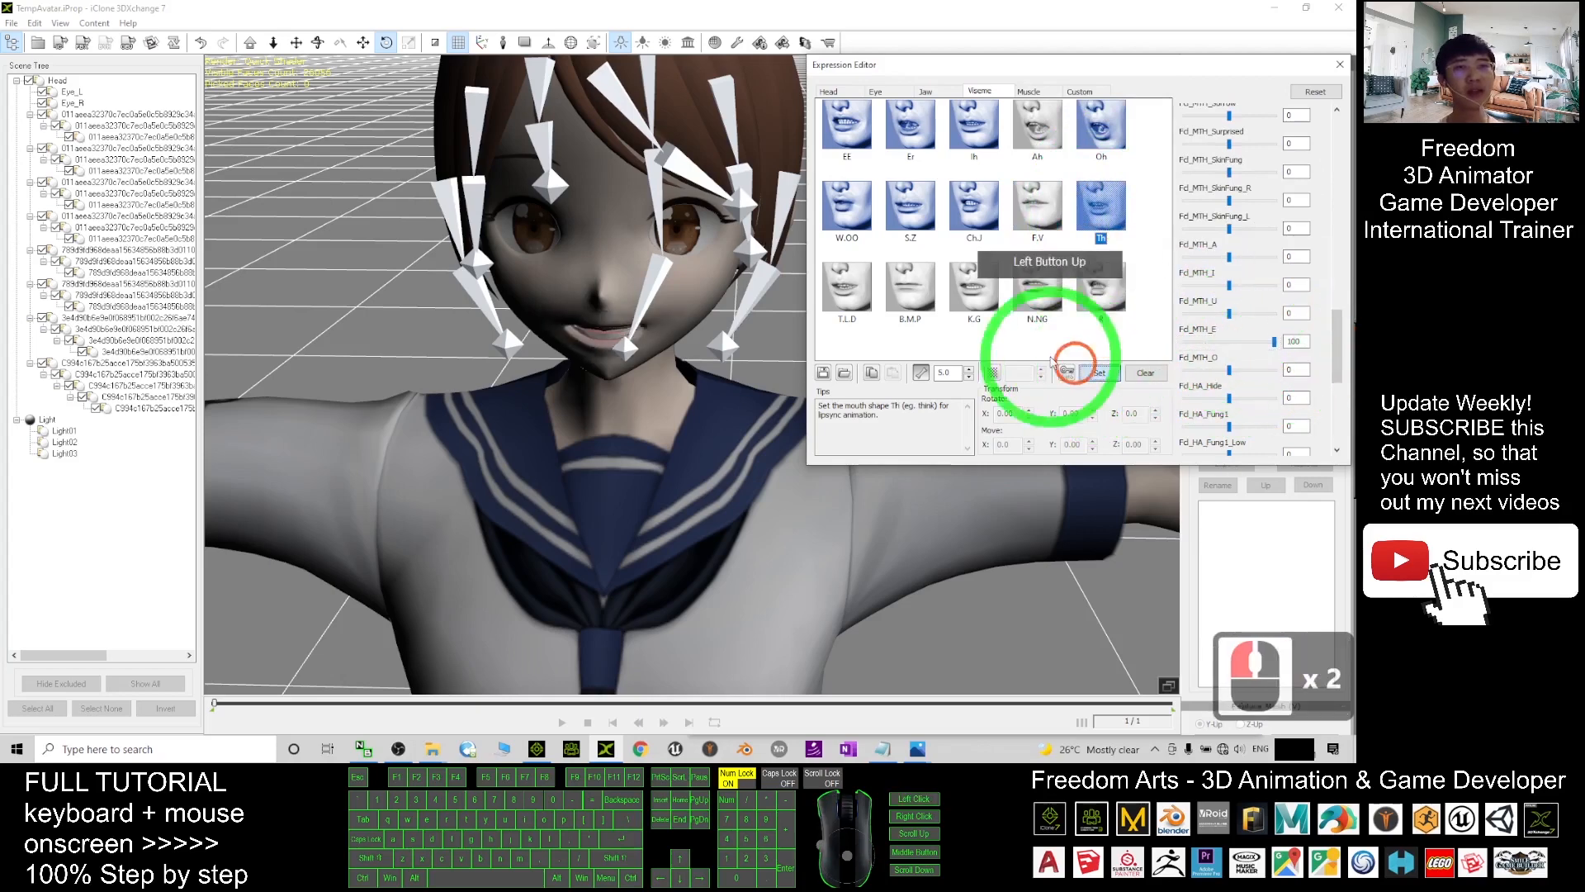
# - Map T.L.D to Fd_MTH_A at 100 and B.M.P to Fd_MTH_I at 100
pyautogui.click(867, 299)
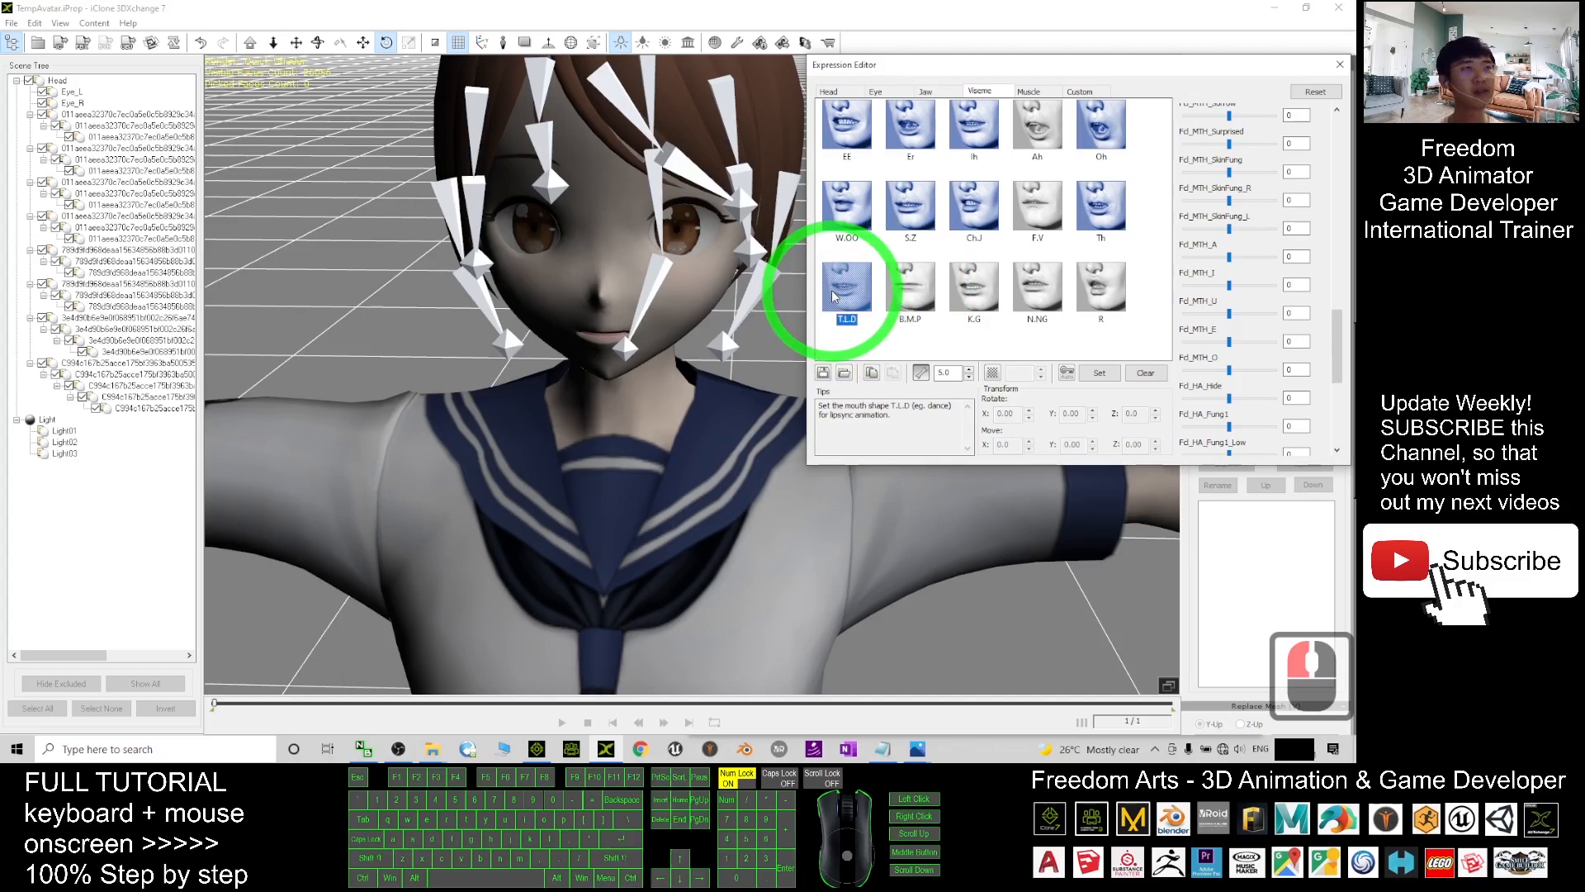
pyautogui.moveTo(1230, 254); pyautogui.dragTo(1338, 256)
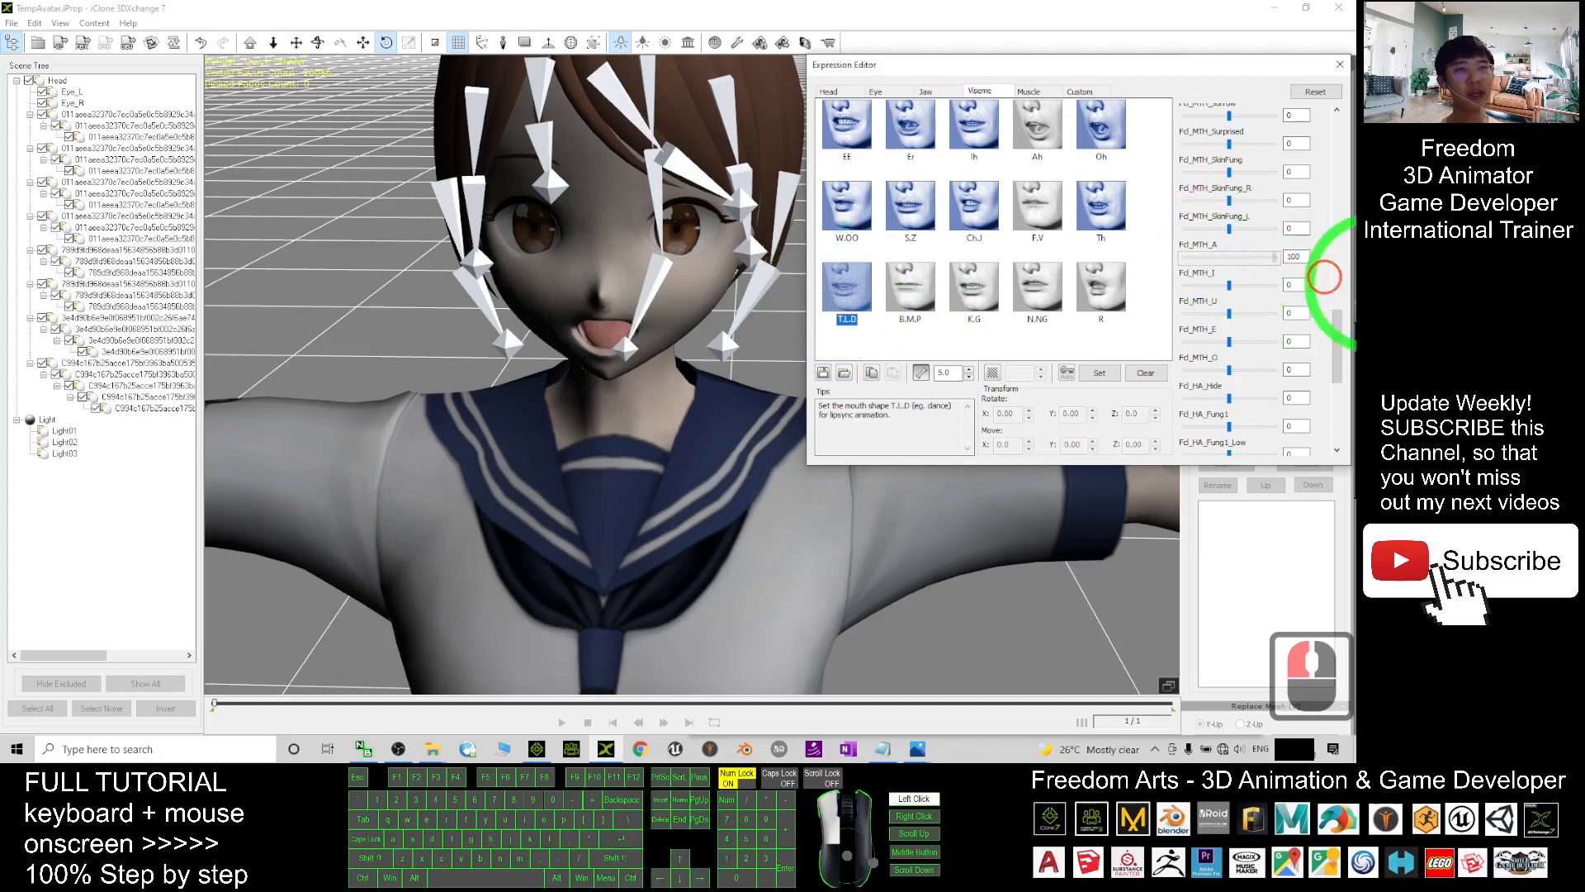
pyautogui.click(1099, 372)
pyautogui.click(921, 276)
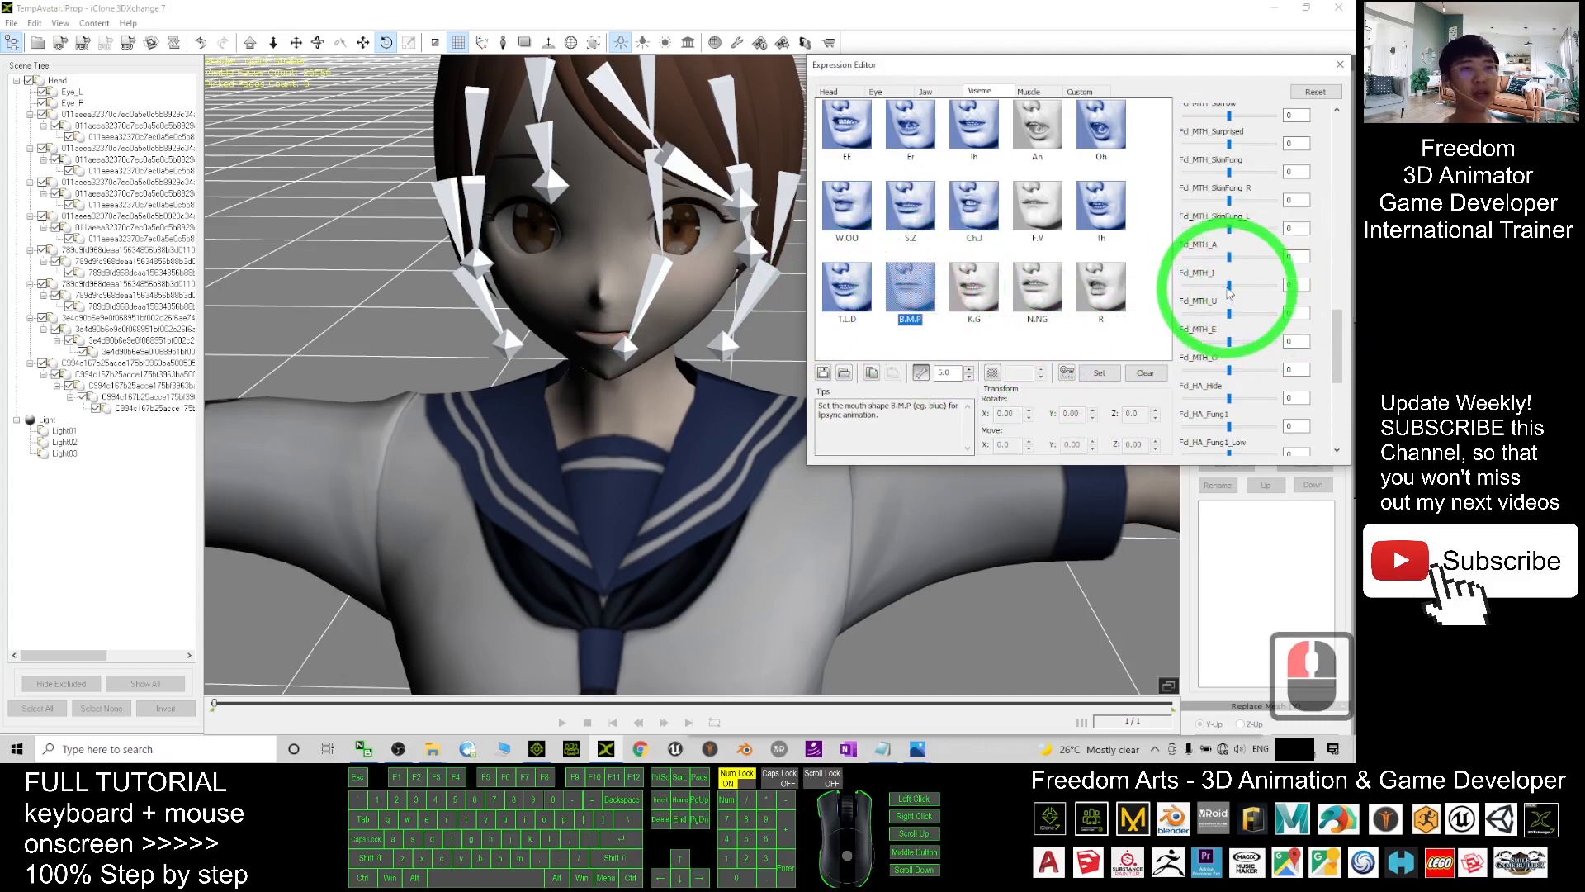
pyautogui.moveTo(1230, 286); pyautogui.dragTo(1350, 305)
pyautogui.click(1099, 373)
# - Map K.G and N.NG to Fd_MTH_E at 100, and R to Fd_MTH_A at 100
pyautogui.click(1032, 285)
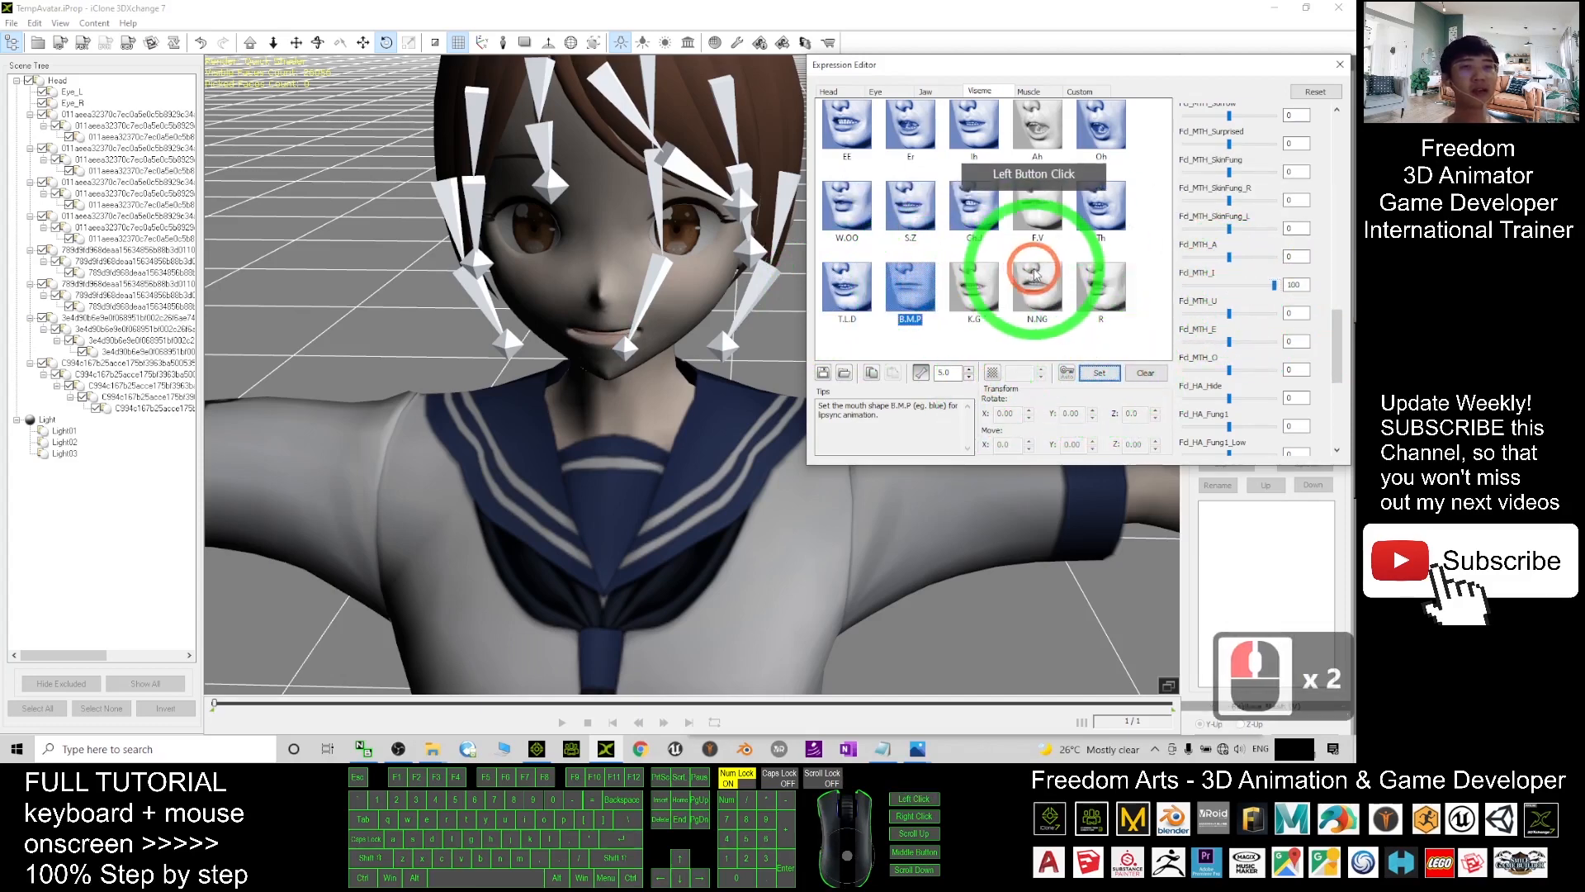
pyautogui.click(974, 284)
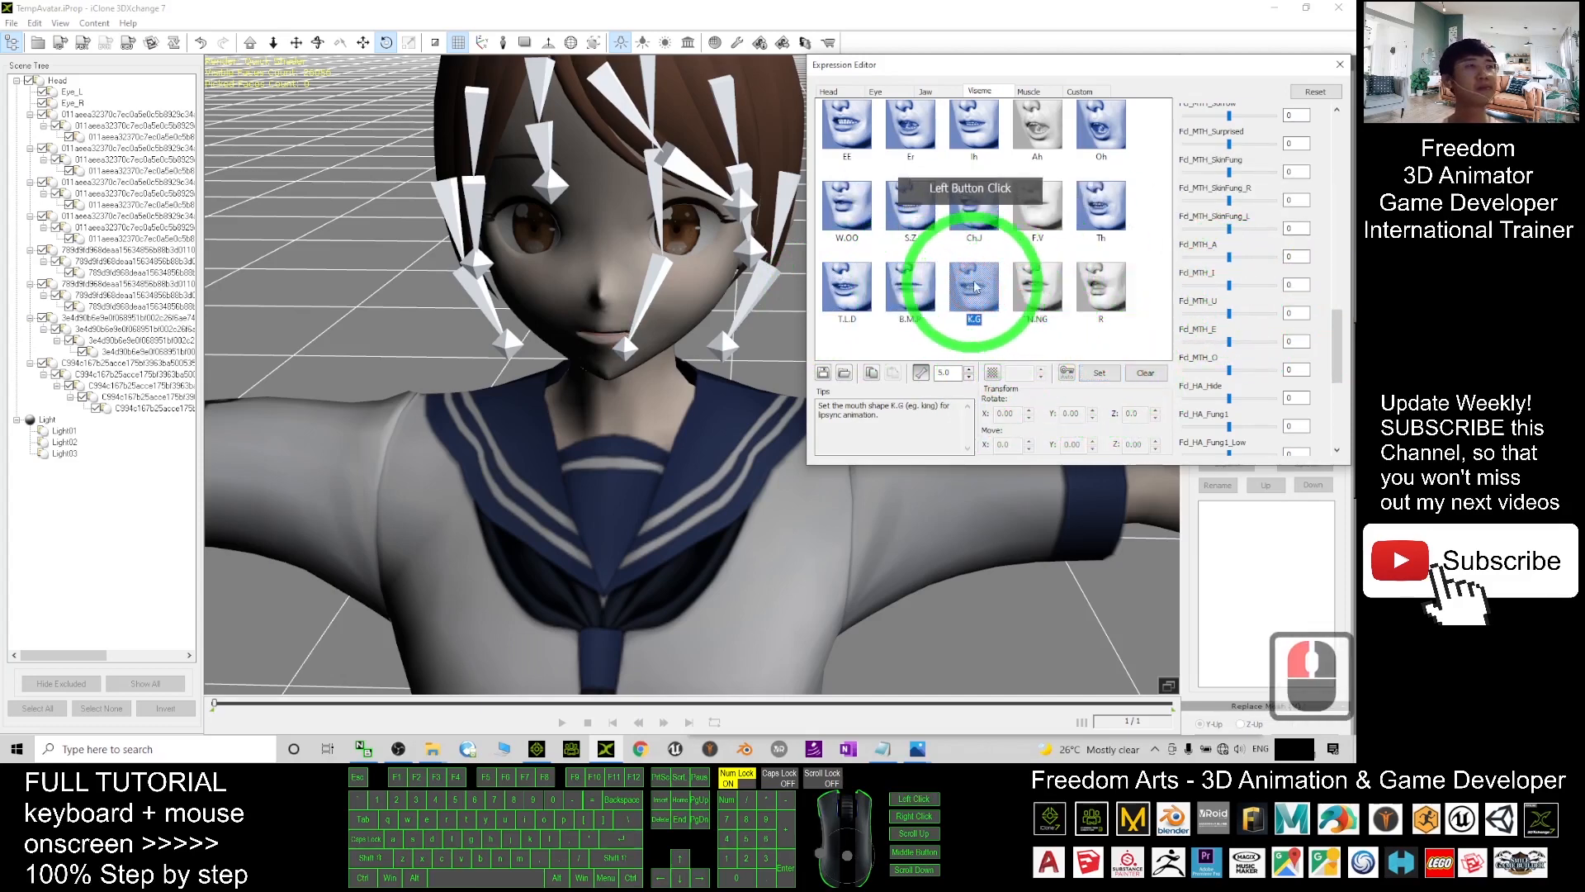
pyautogui.moveTo(1228, 342); pyautogui.dragTo(1332, 351)
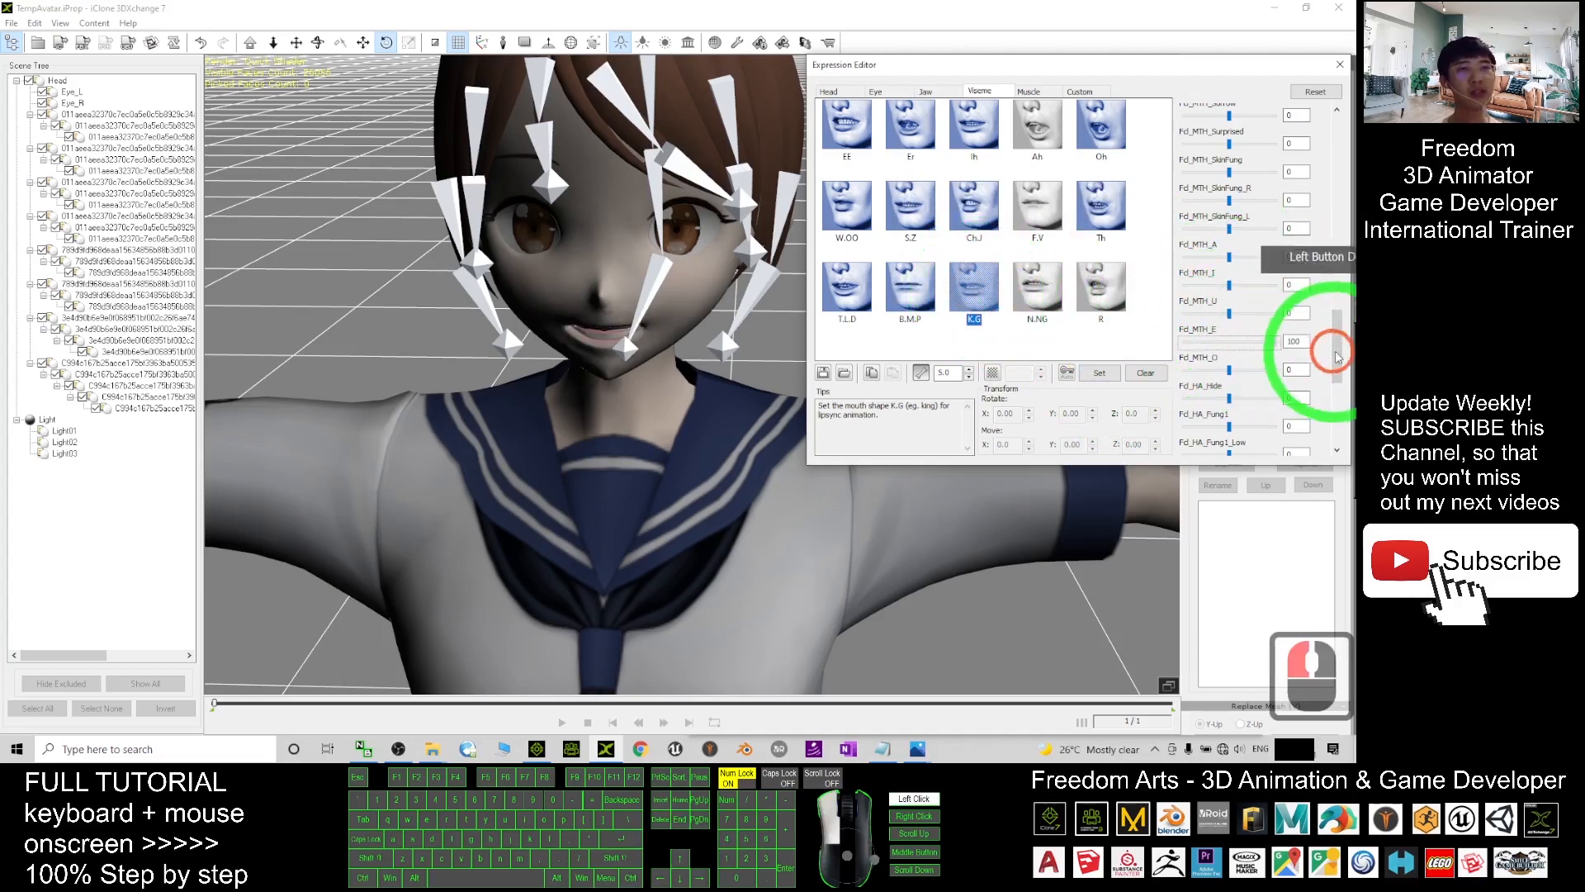
pyautogui.click(1100, 372)
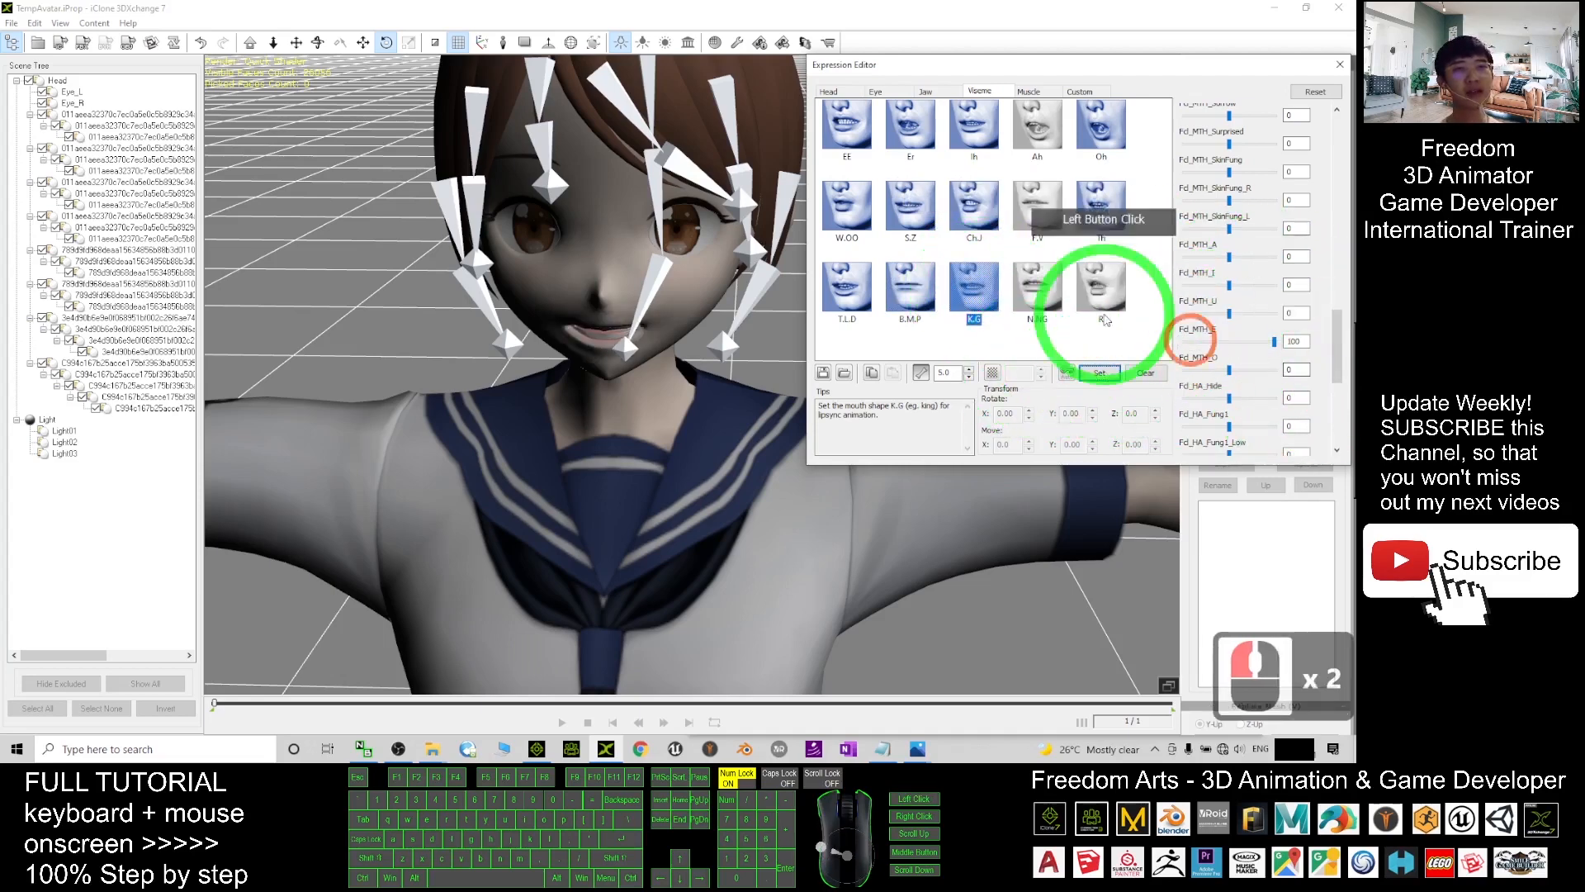
pyautogui.click(1028, 289)
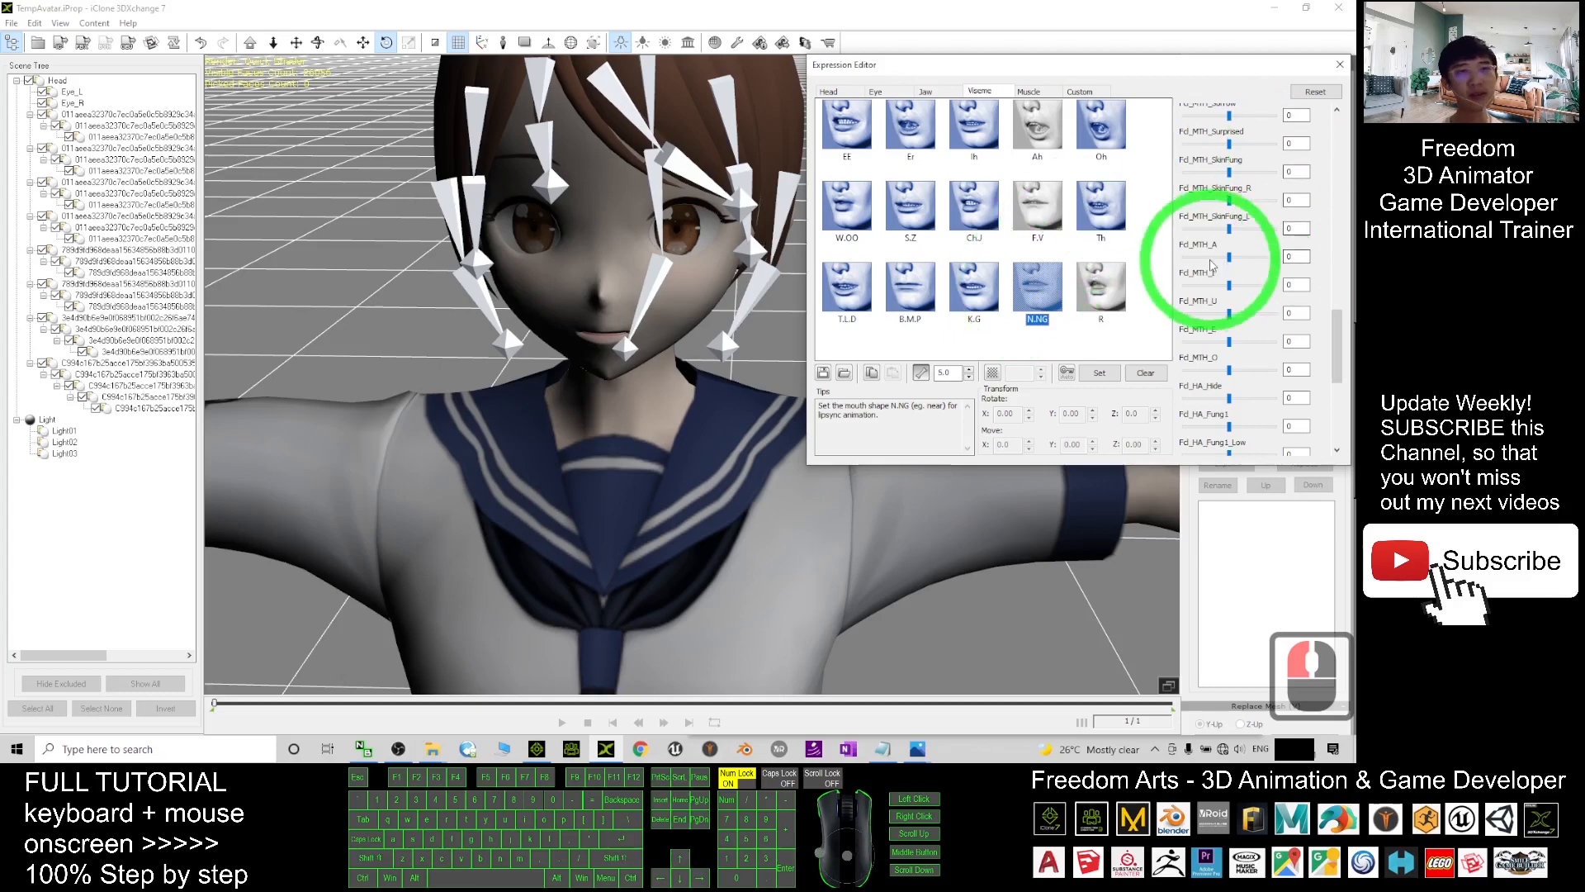
pyautogui.moveTo(1230, 341); pyautogui.dragTo(1352, 356)
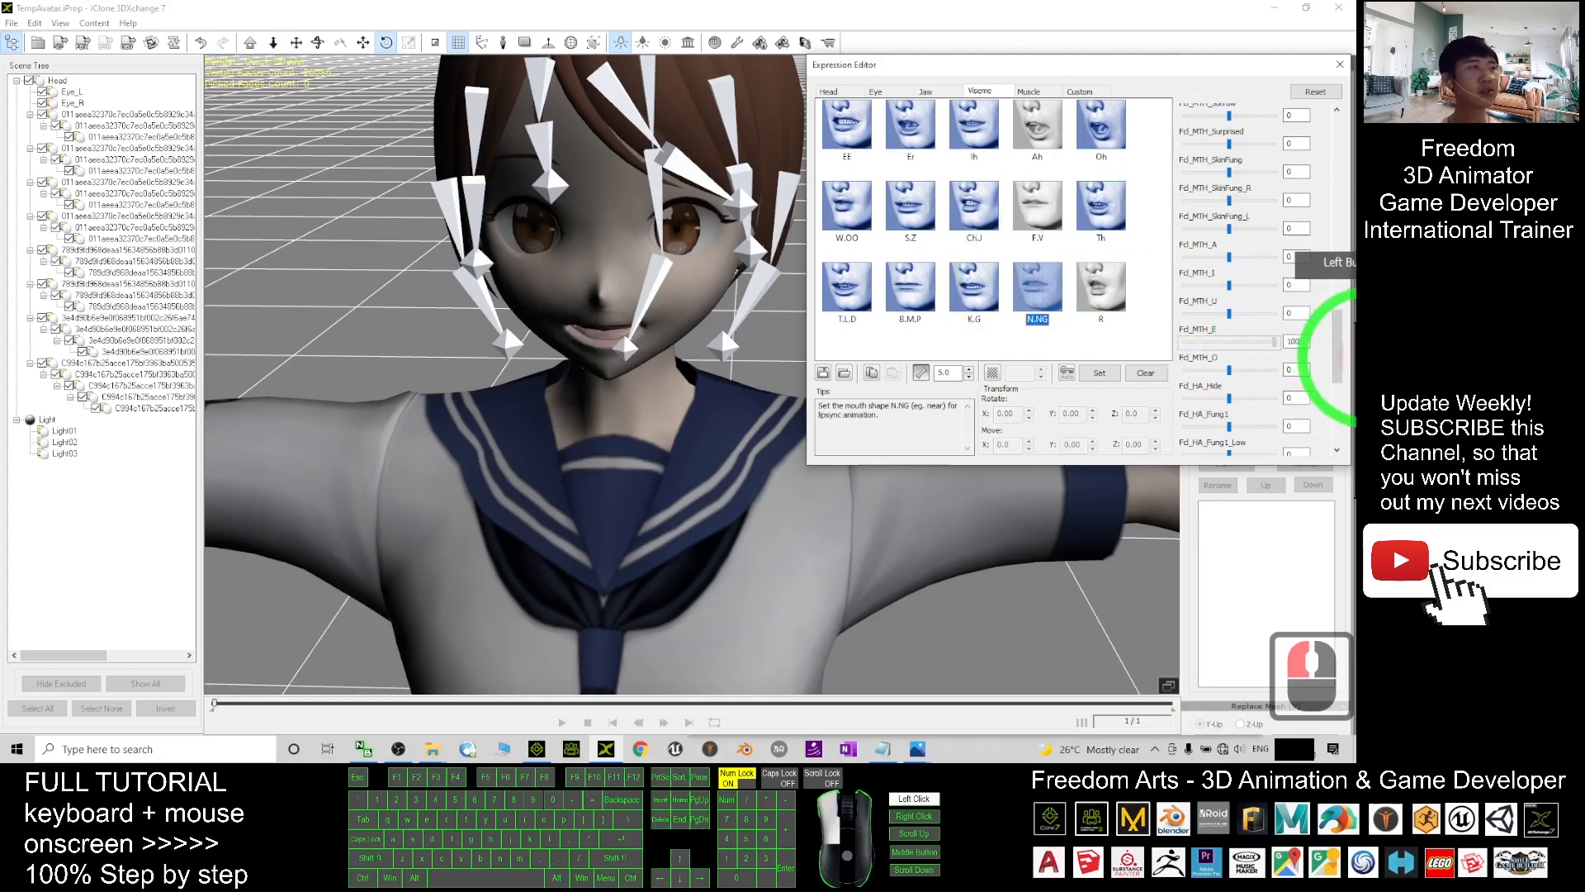
pyautogui.click(1117, 378)
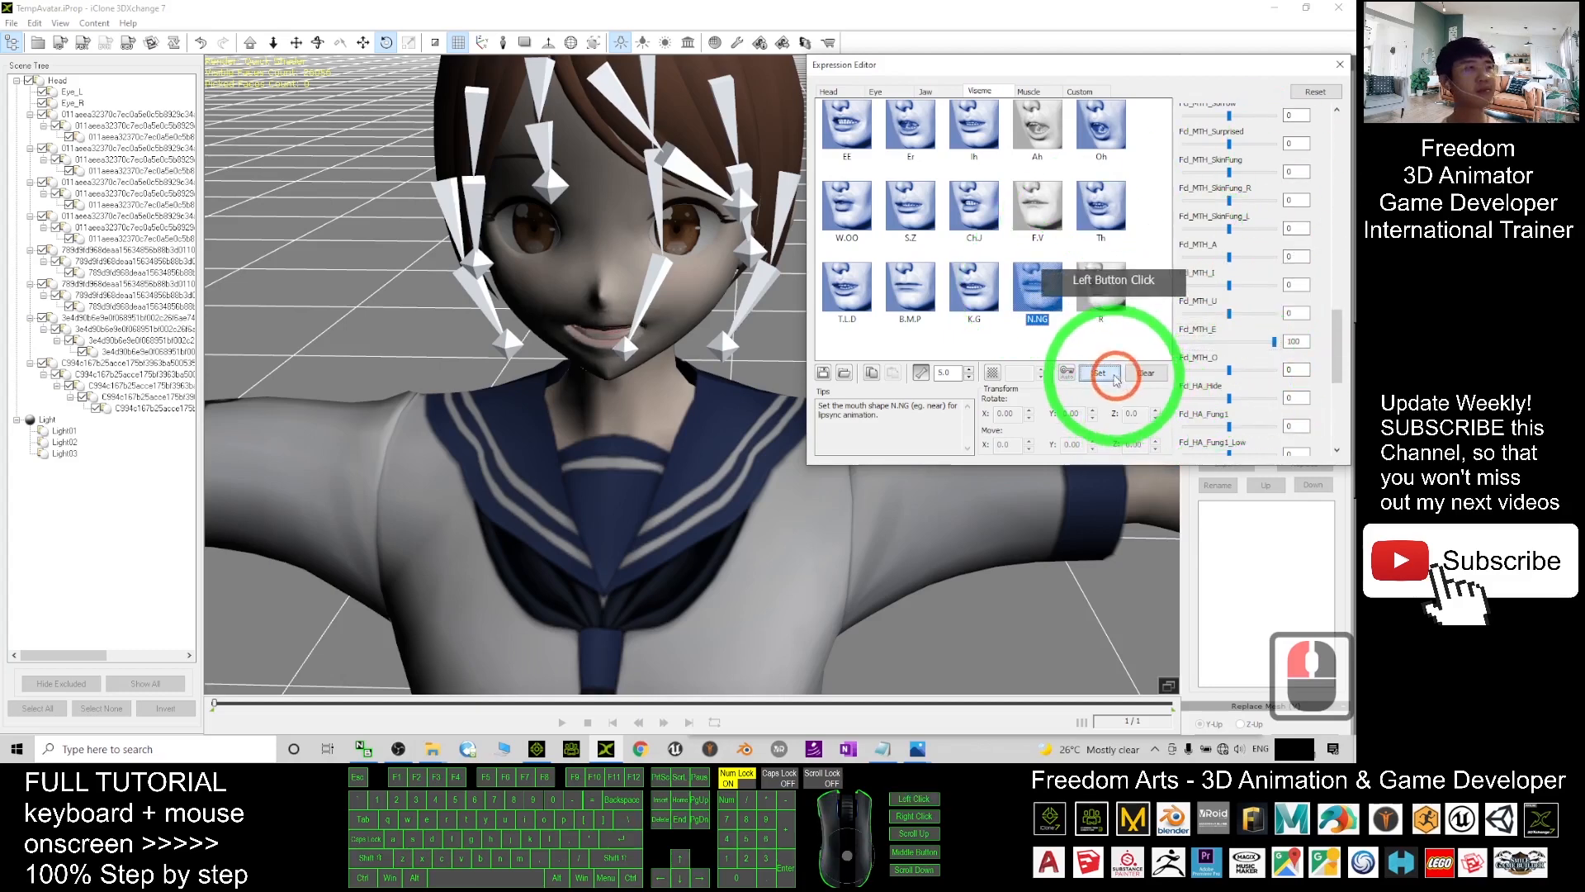
pyautogui.click(1116, 299)
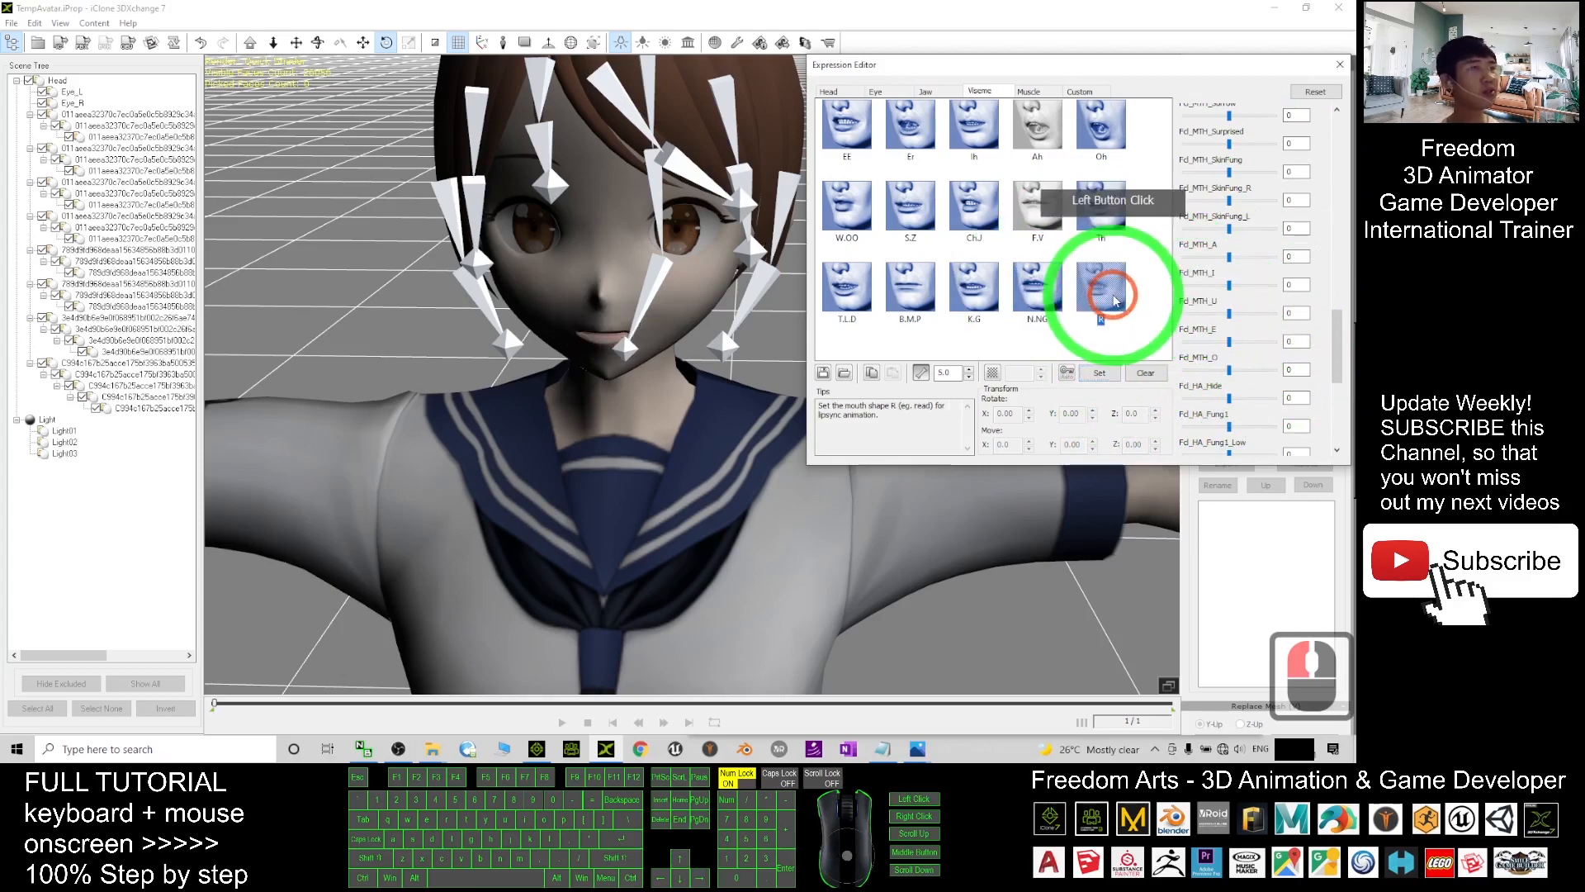
pyautogui.moveTo(1237, 258); pyautogui.dragTo(1325, 281)
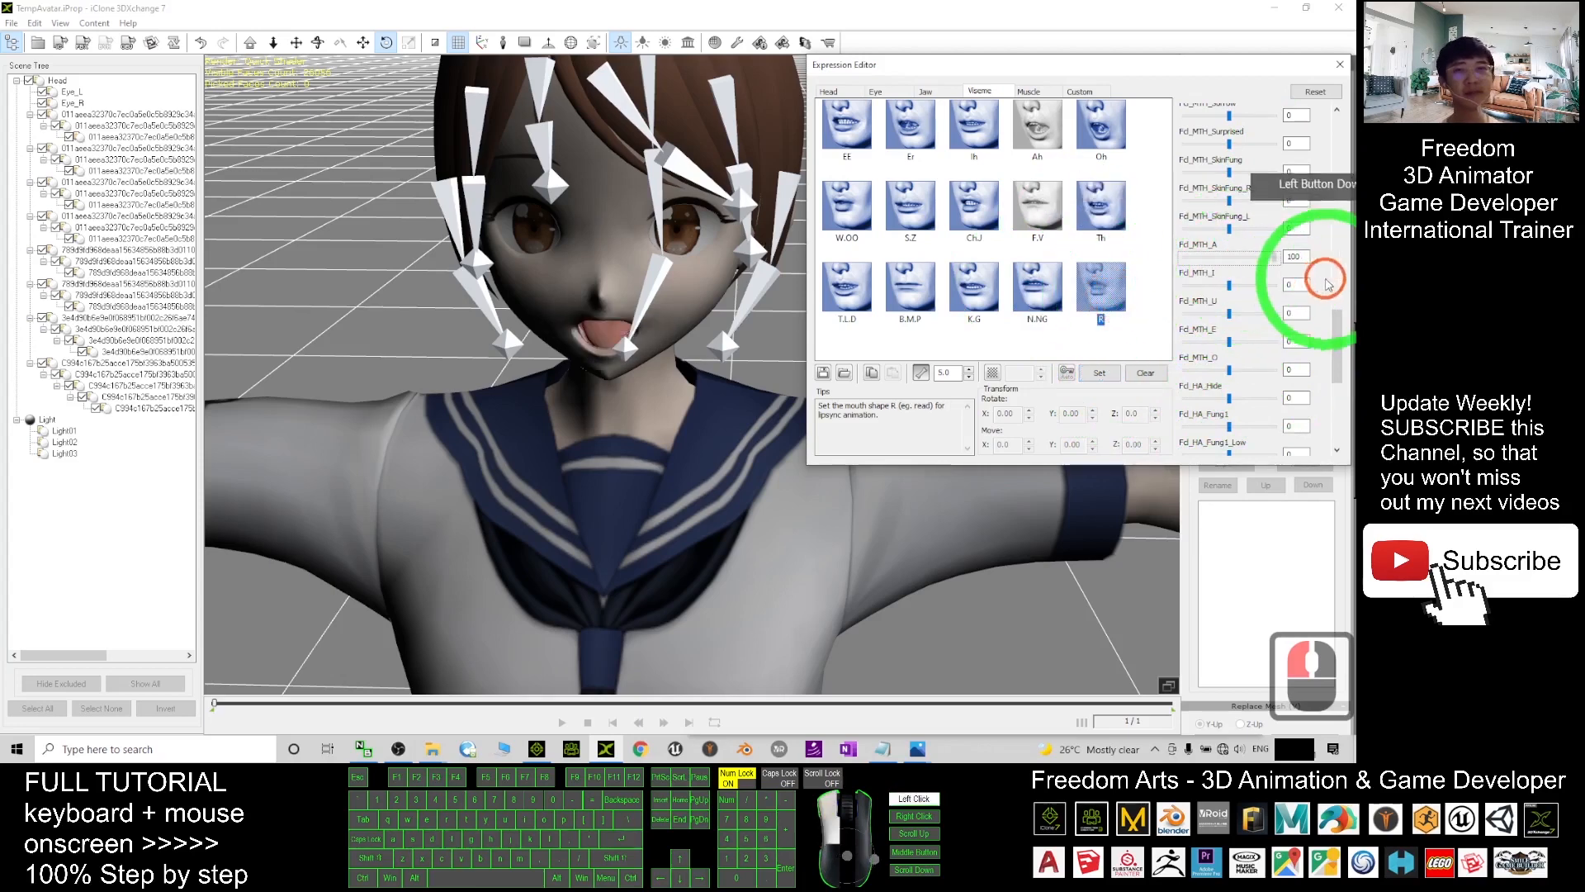
pyautogui.click(1099, 372)
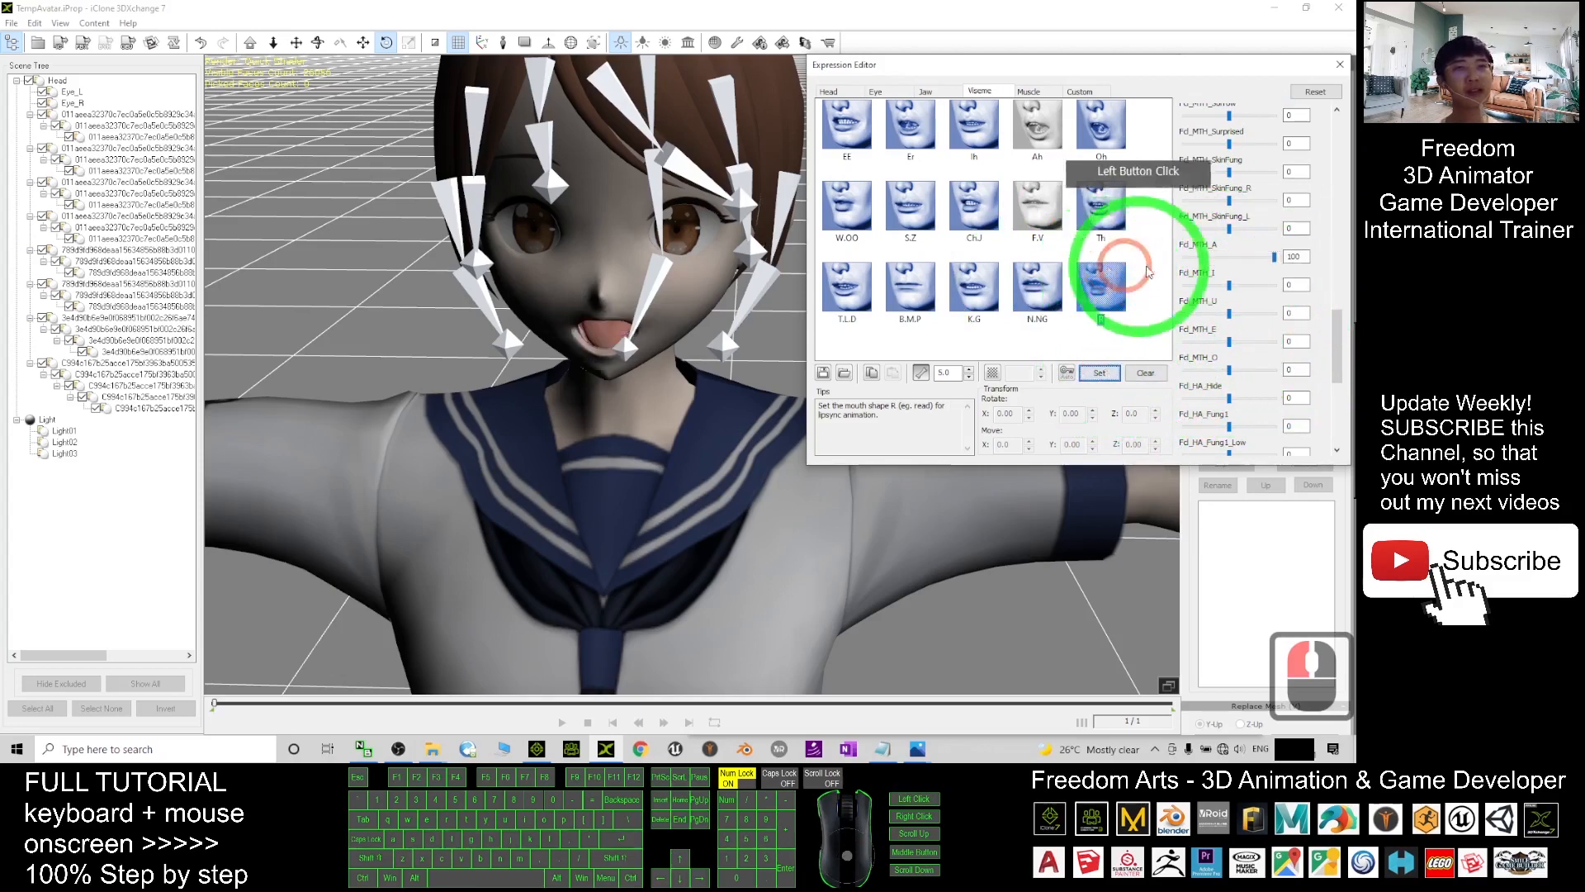
# - Recheck F.V by resaving it with Fd_MTH_I at 100, and preview the Ah viseme
pyautogui.click(1032, 134)
pyautogui.click(1062, 252)
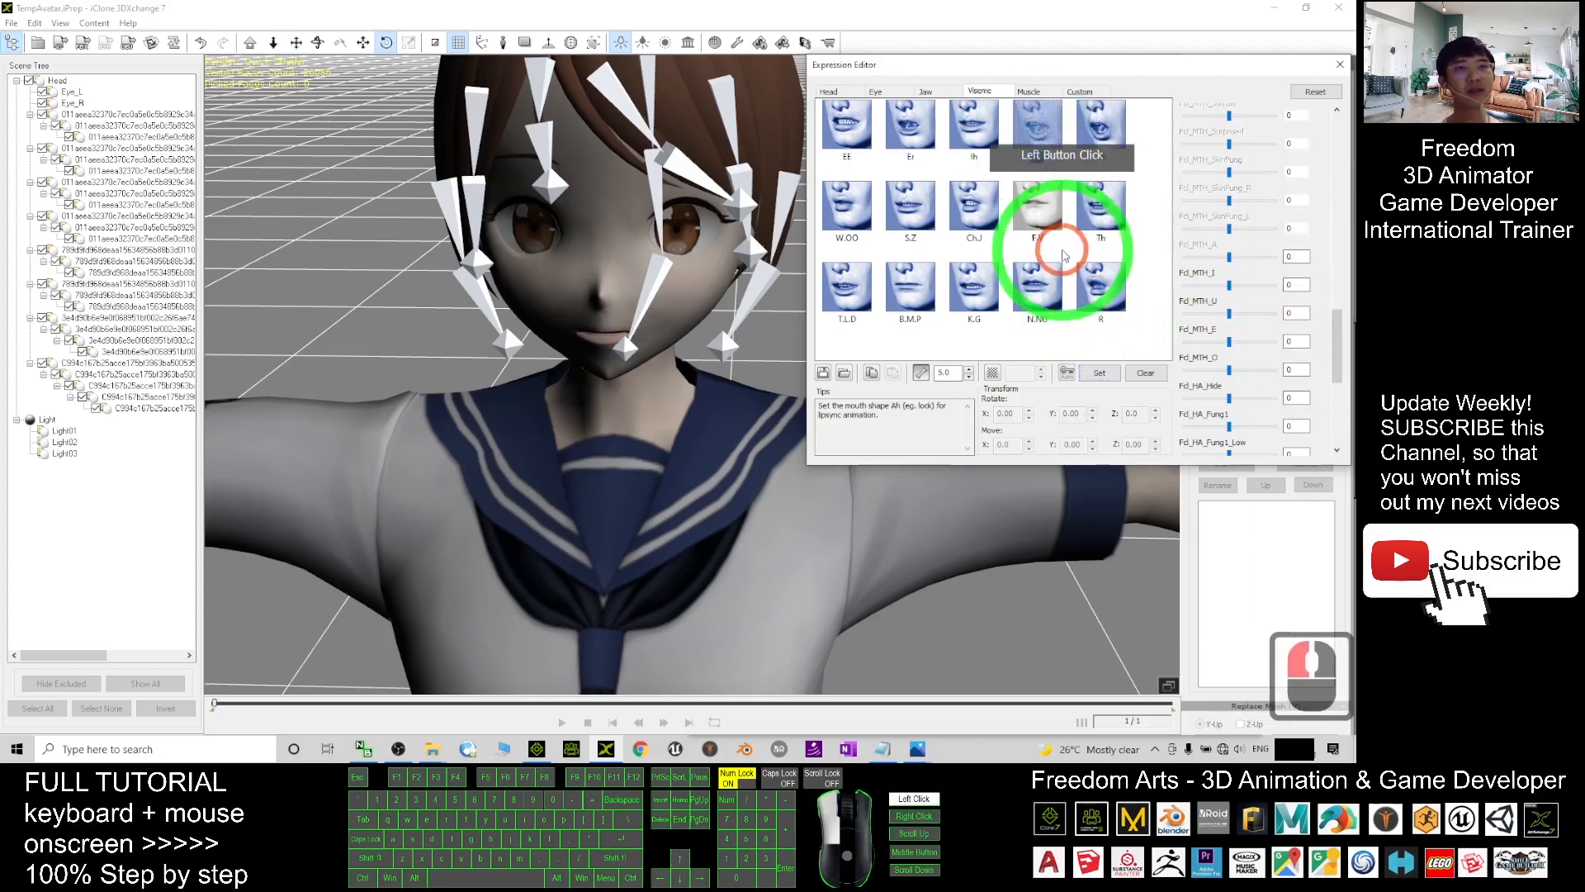
pyautogui.click(1036, 209)
pyautogui.click(1028, 202)
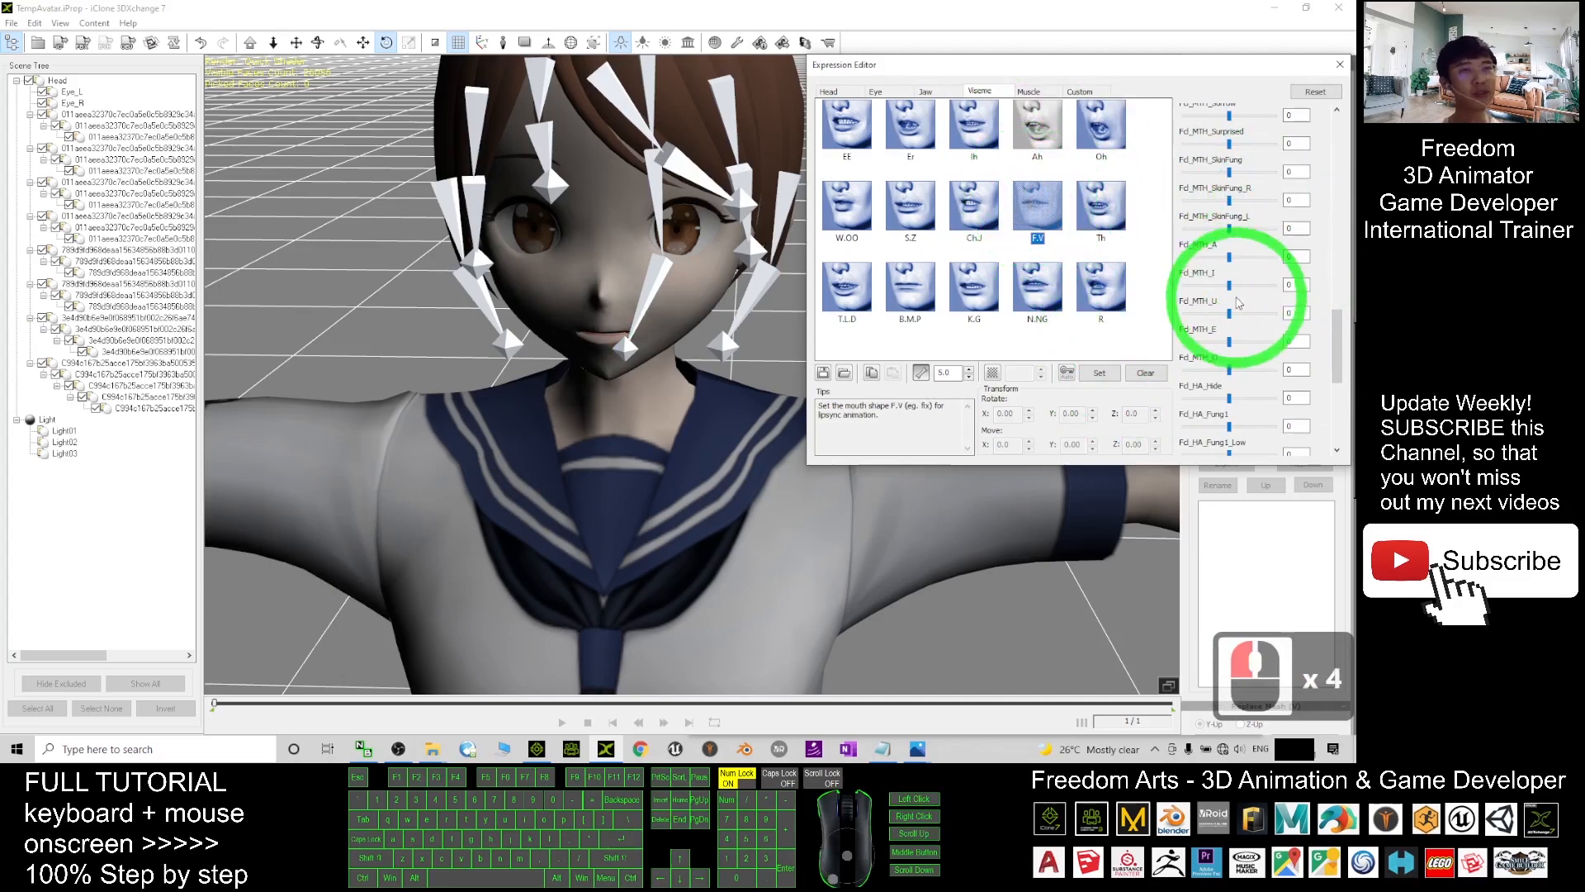
pyautogui.moveTo(1229, 285); pyautogui.dragTo(1276, 285)
pyautogui.click(1099, 373)
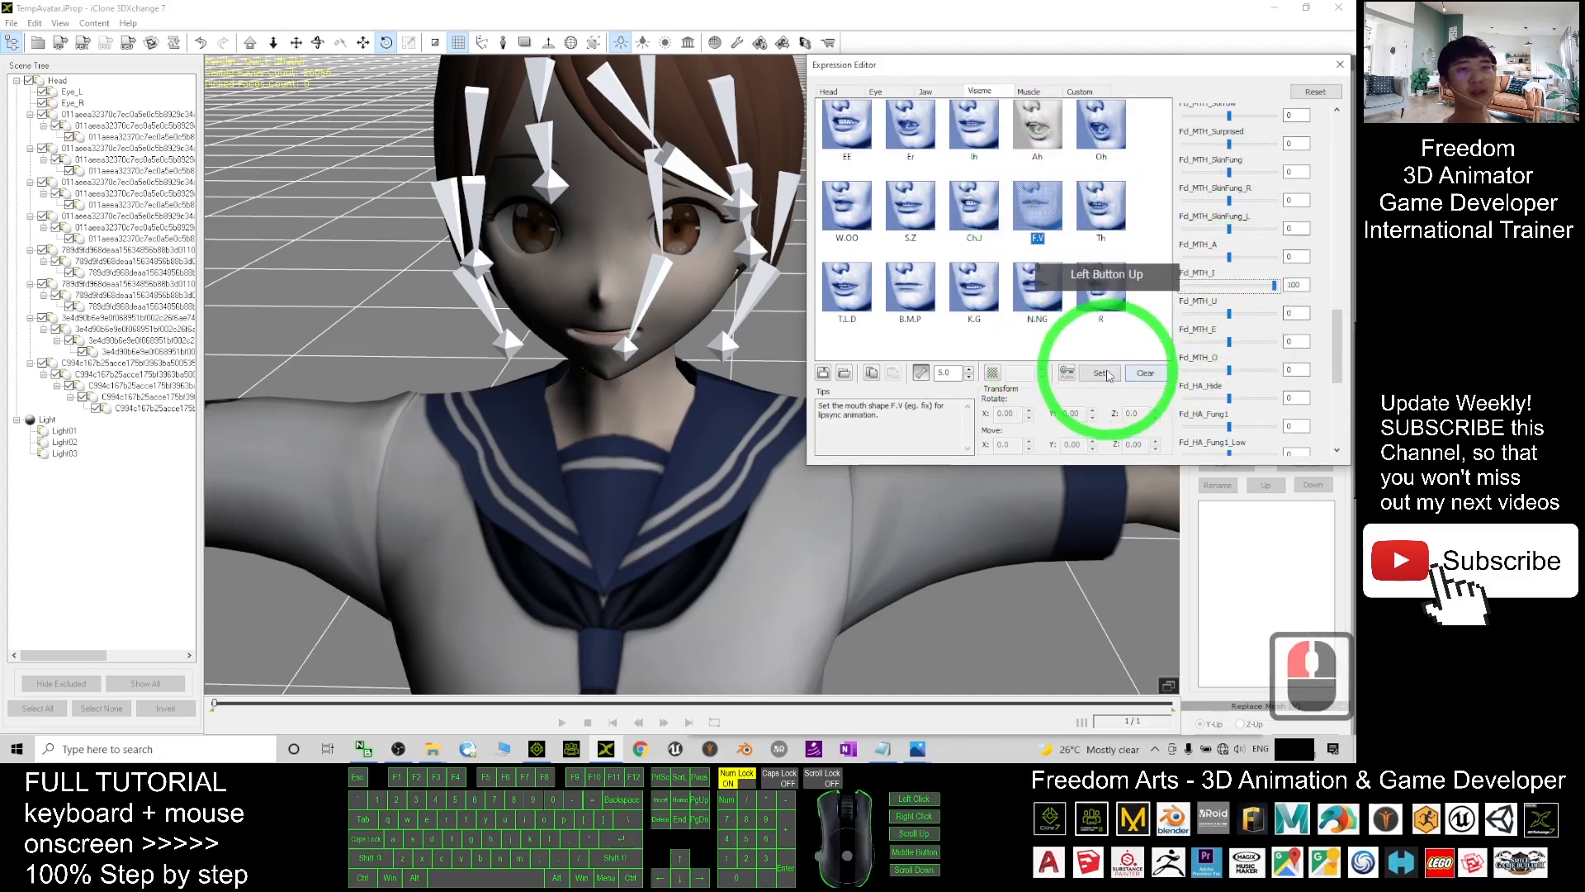
pyautogui.click(1036, 147)
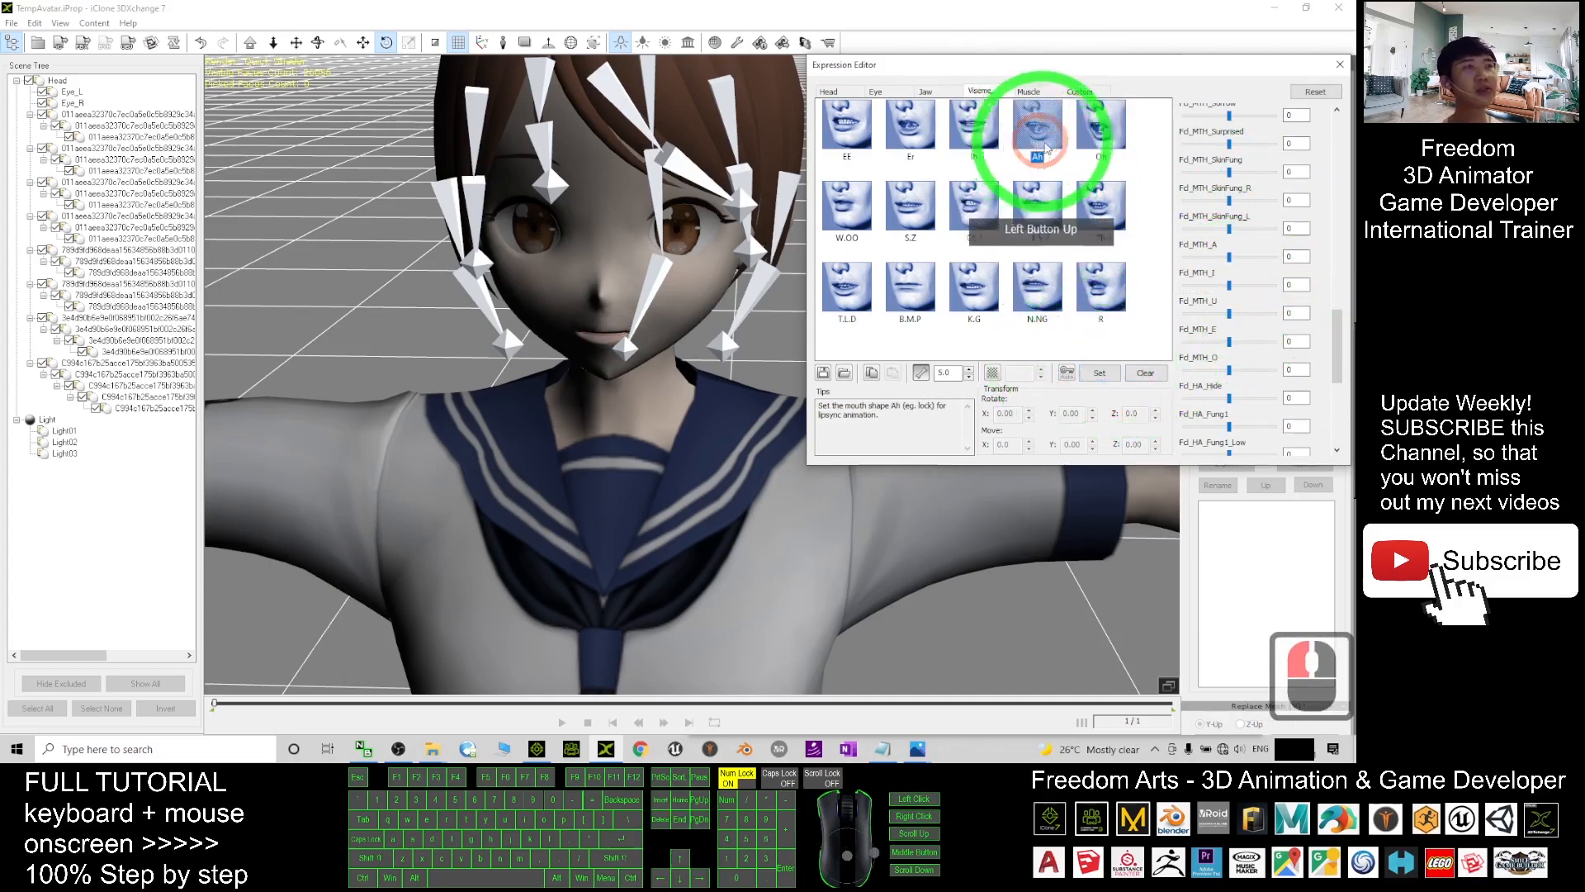
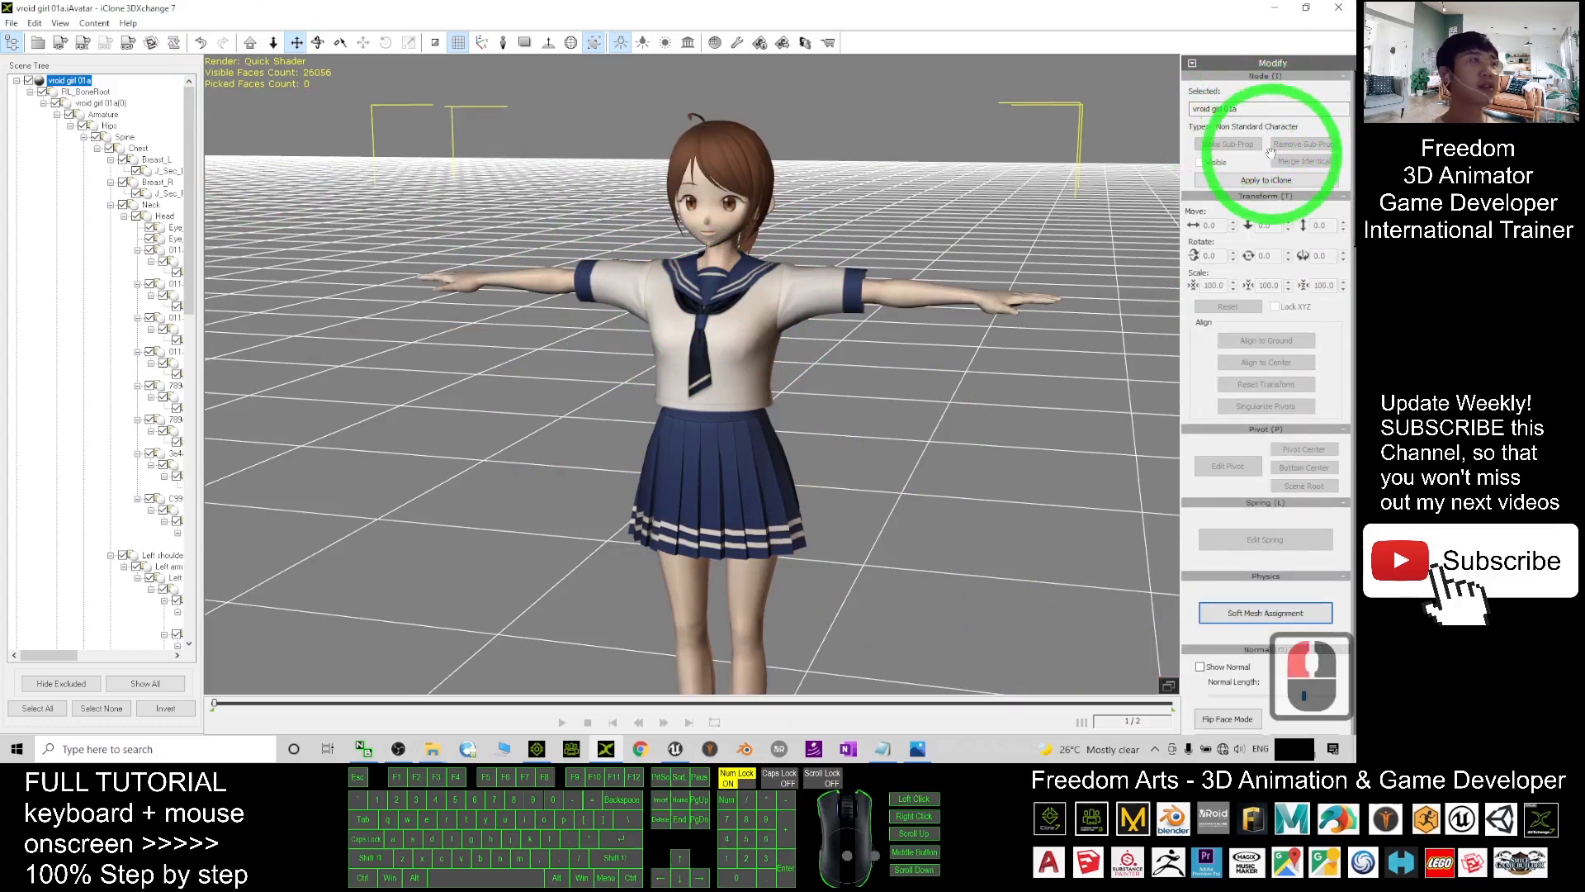
# - Restore 3DXchange to a smaller window so the Vroid girl 01a folder shows beside it
pyautogui.moveTo(623, 9); pyautogui.dragTo(938, 124)
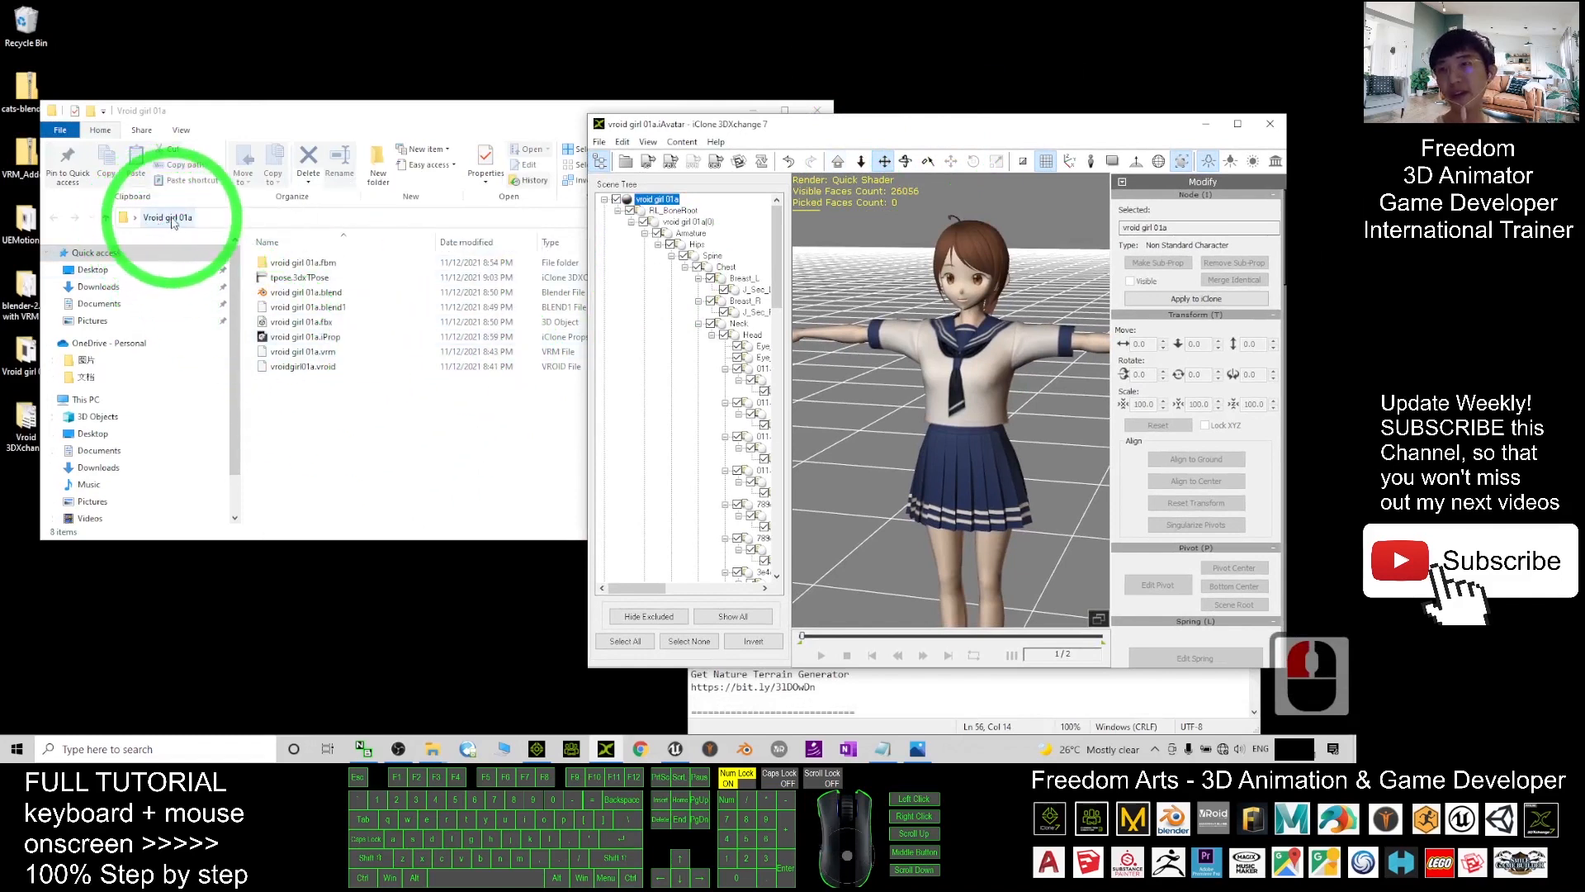
# - Export to iClone with the pasted Vroid girl 01a folder path as destination, then confirm success
pyautogui.click(648, 161)
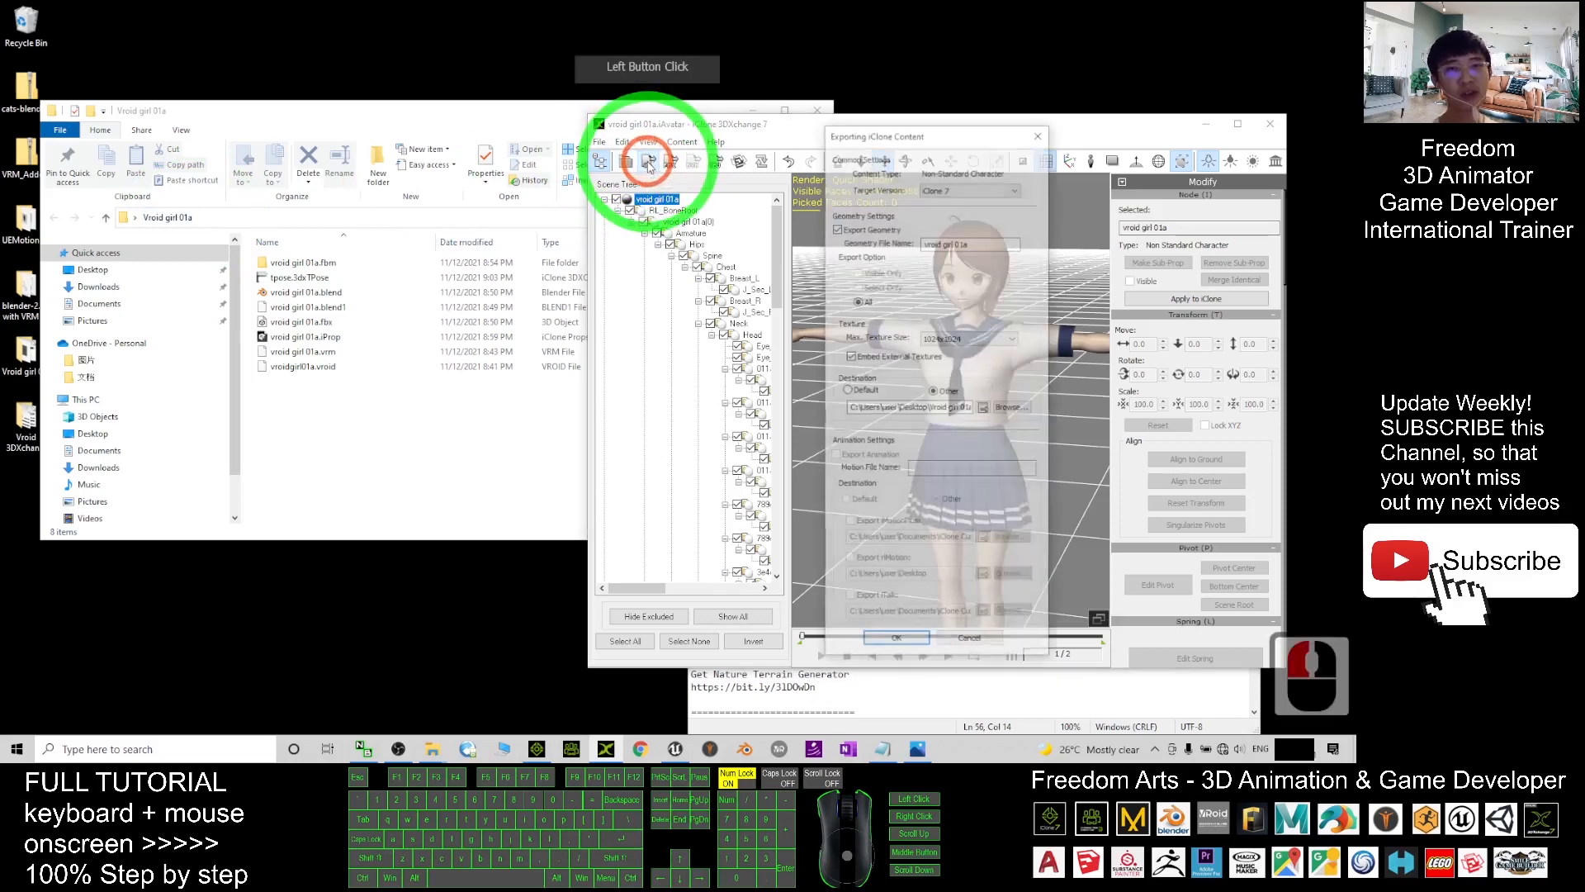
pyautogui.click(310, 218)
pyautogui.hotkey('ctrl', 'c')
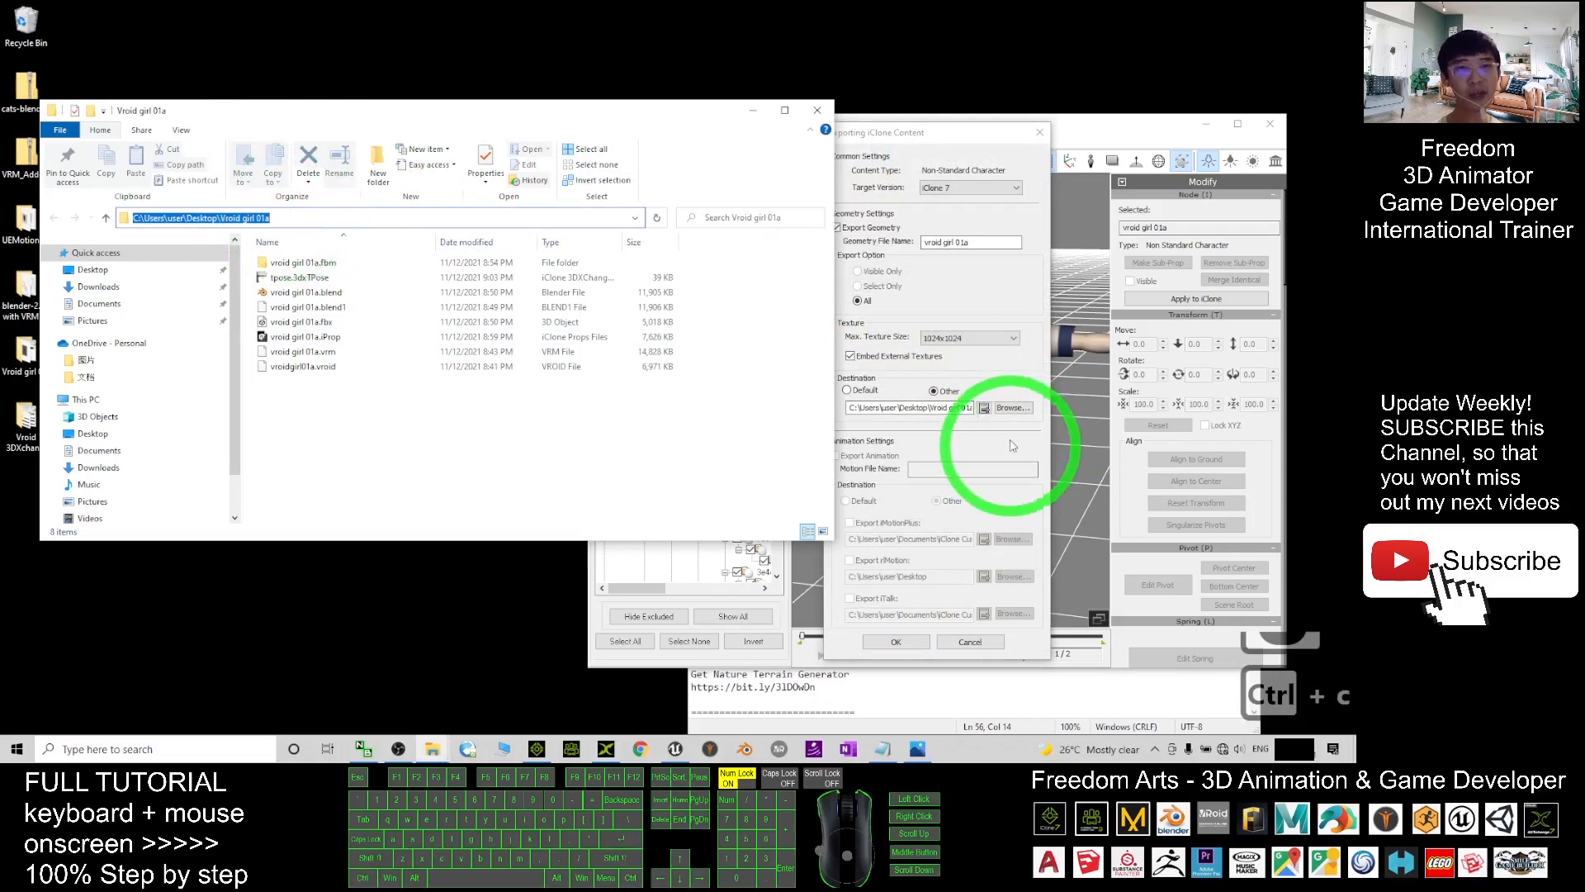
pyautogui.click(912, 403)
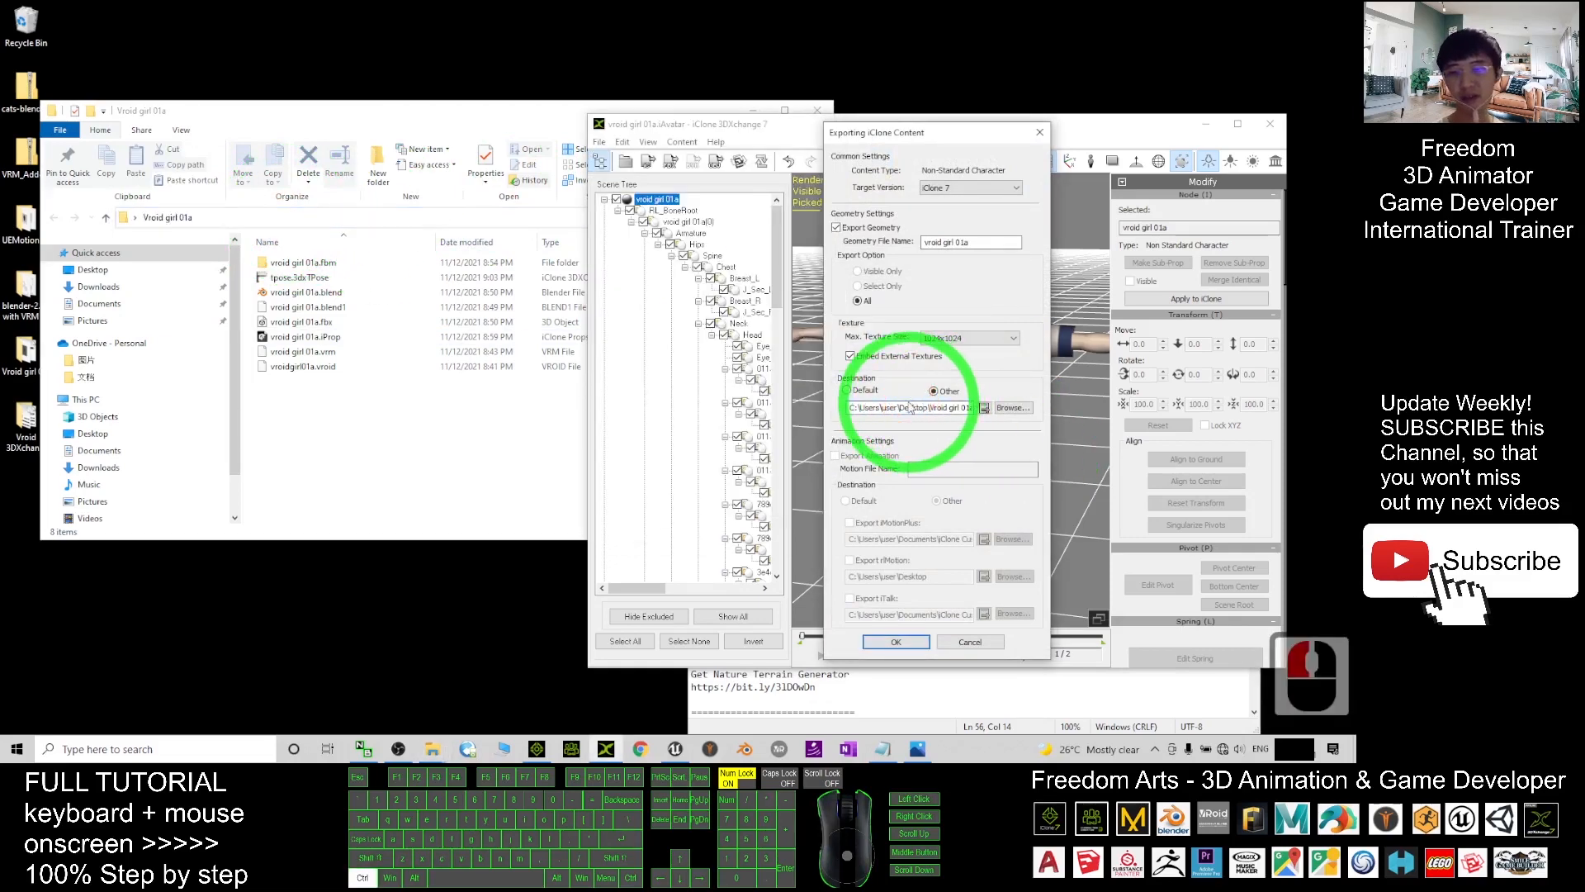
pyautogui.hotkey('ctrl', 'v')
pyautogui.click(935, 393)
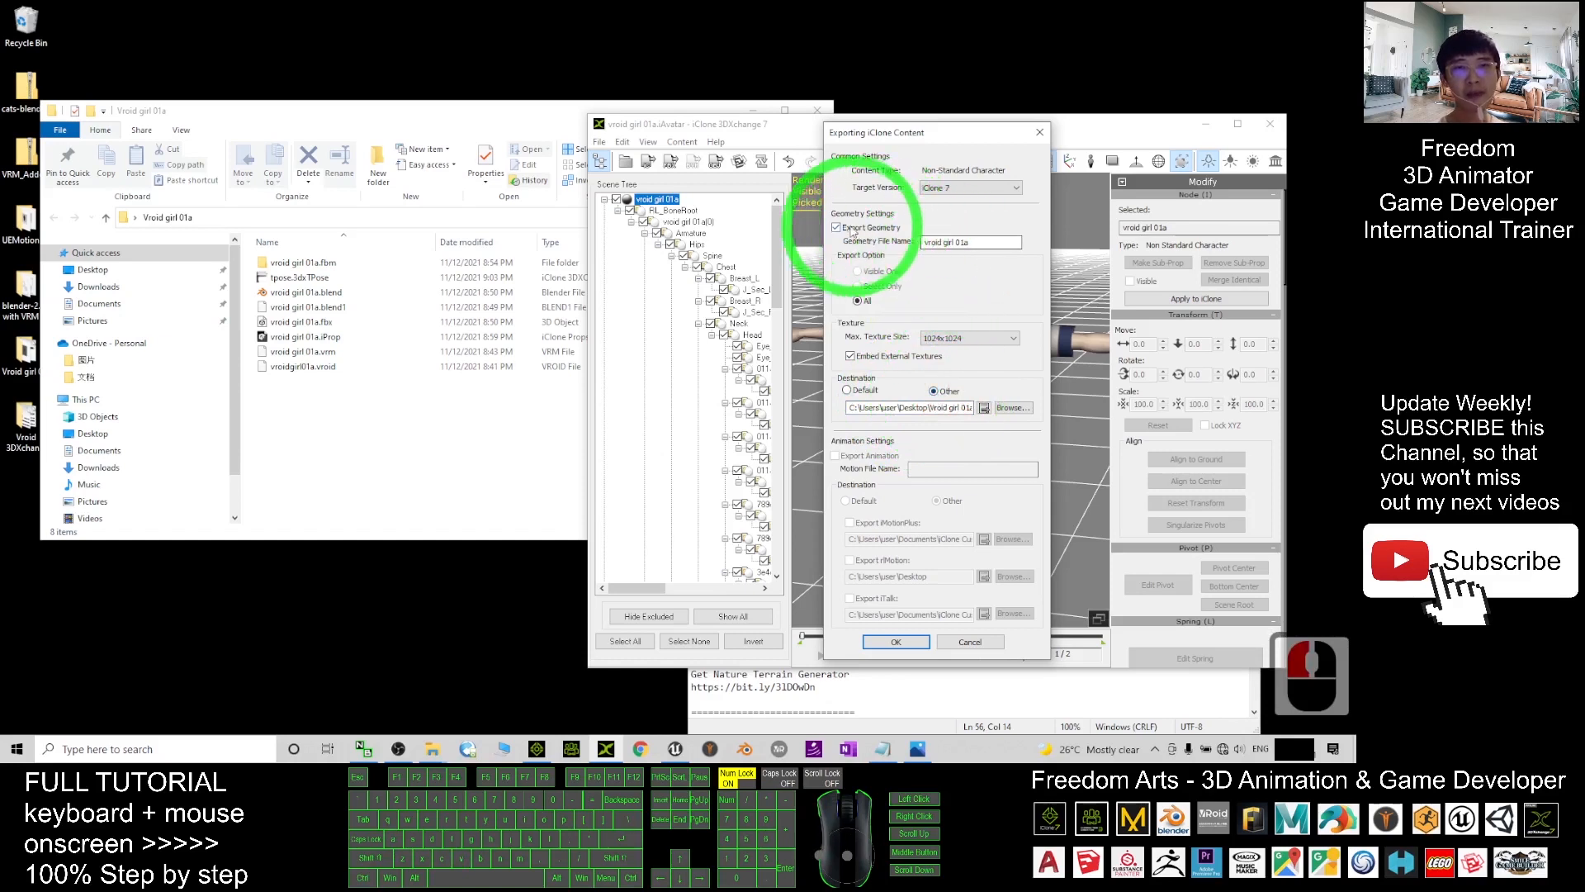
pyautogui.doubleClick(982, 242)
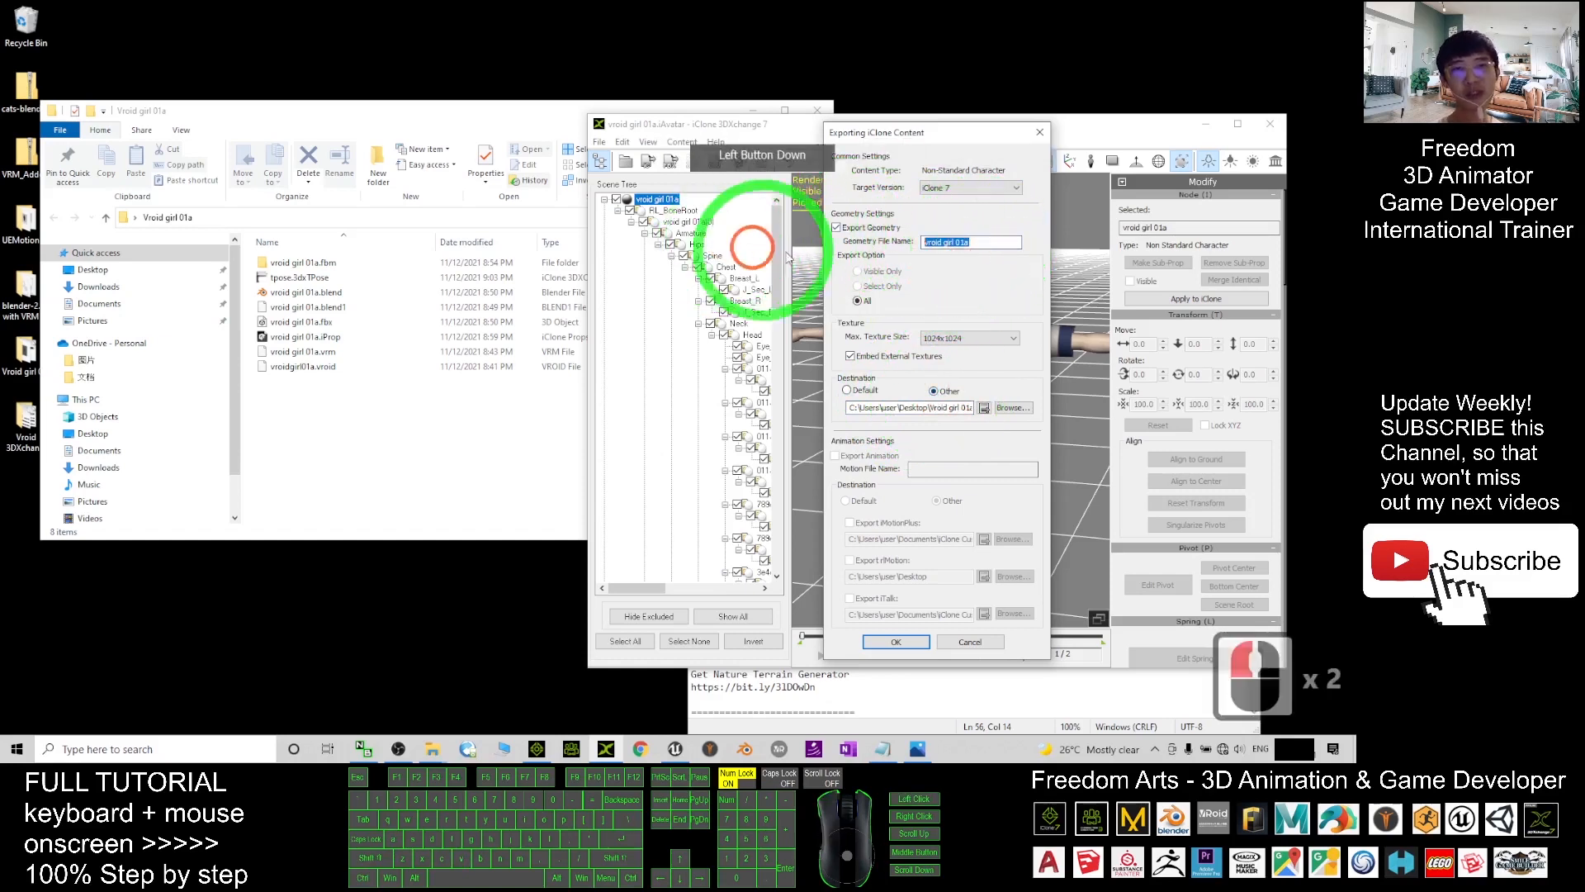
pyautogui.write('v')
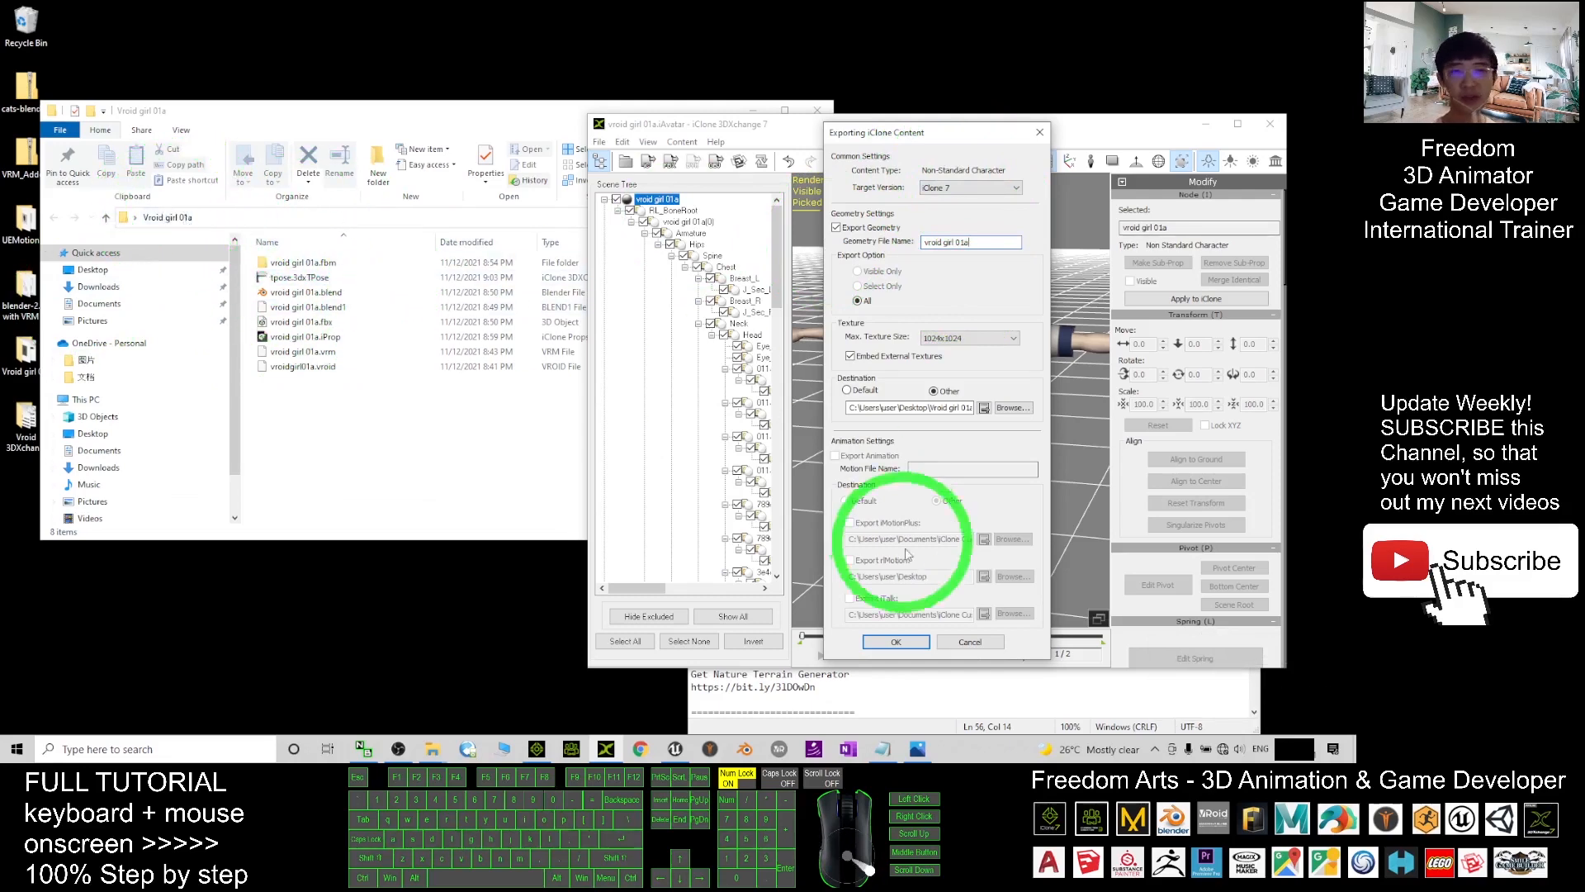
pyautogui.click(896, 642)
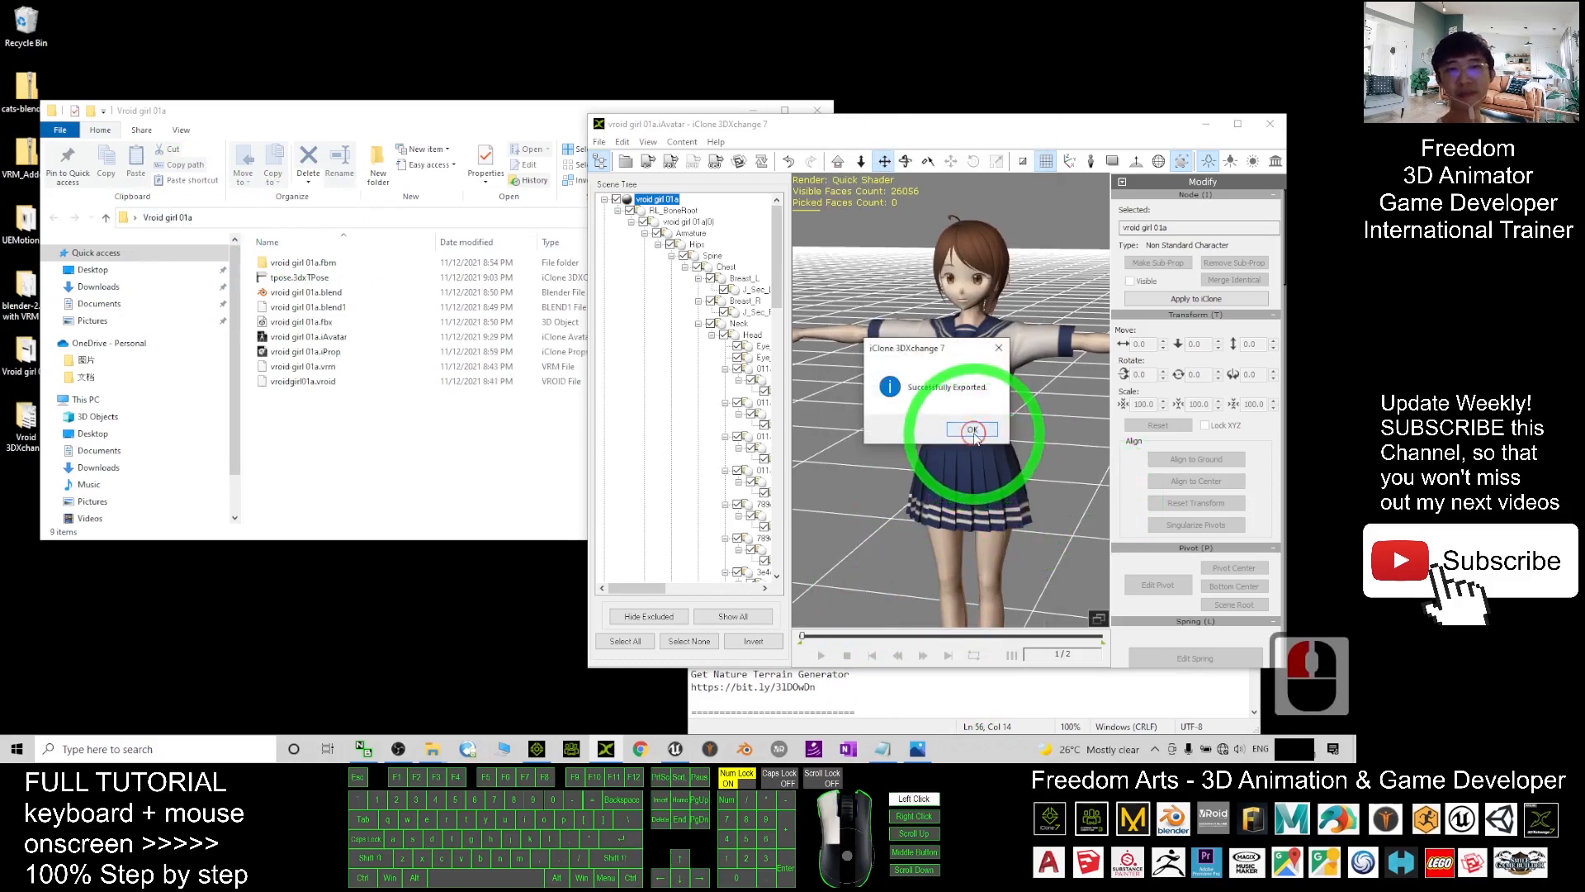
pyautogui.click(972, 429)
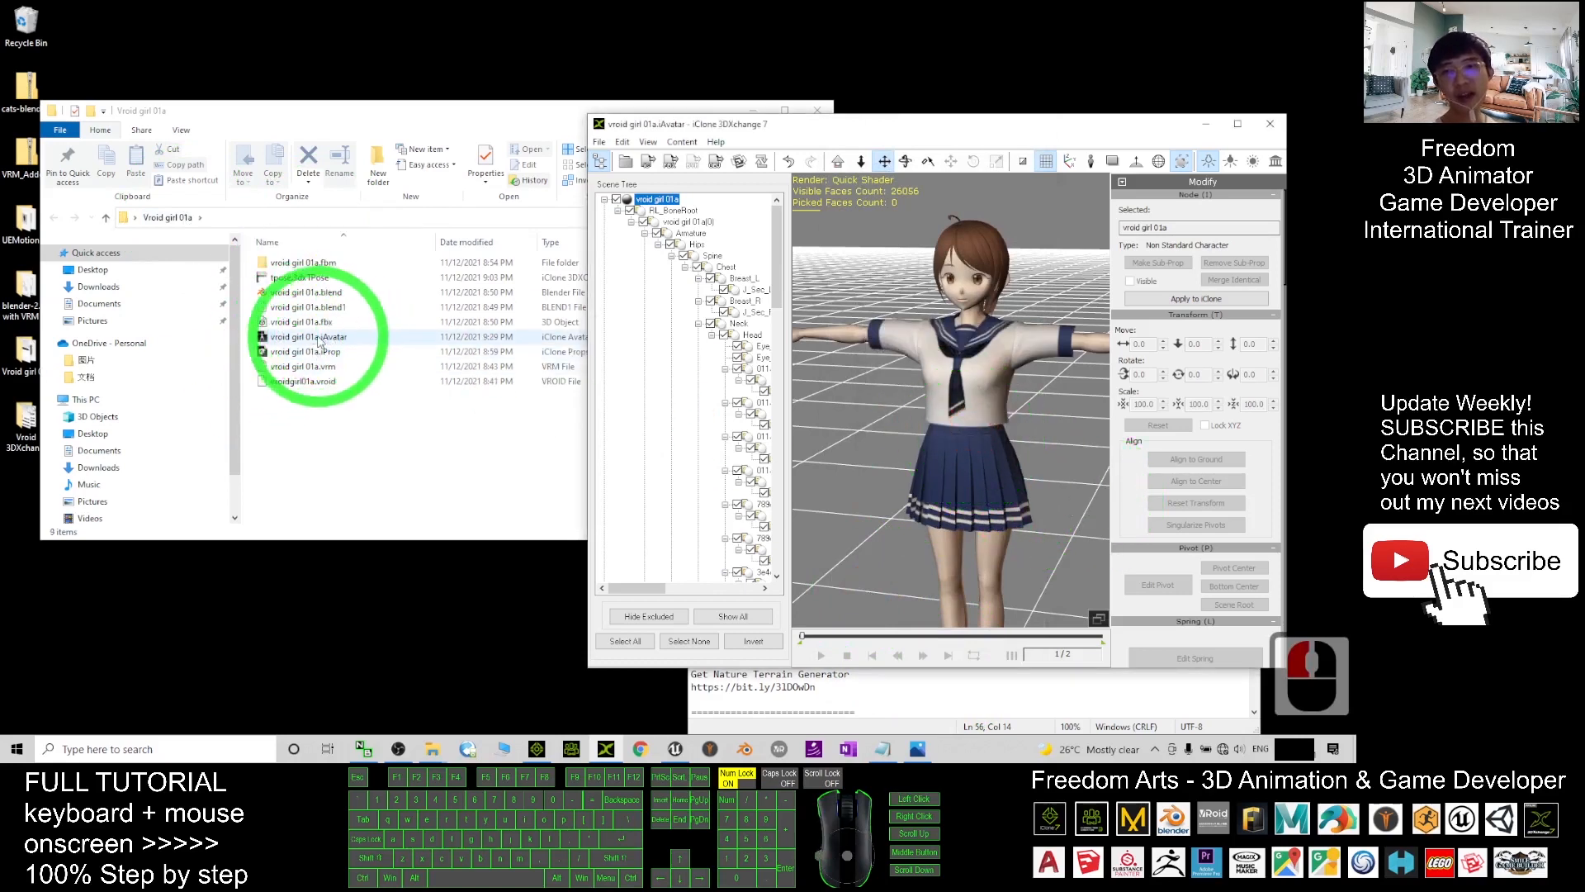
# - Start a new empty iClone project
pyautogui.click(536, 748)
pyautogui.click(431, 221)
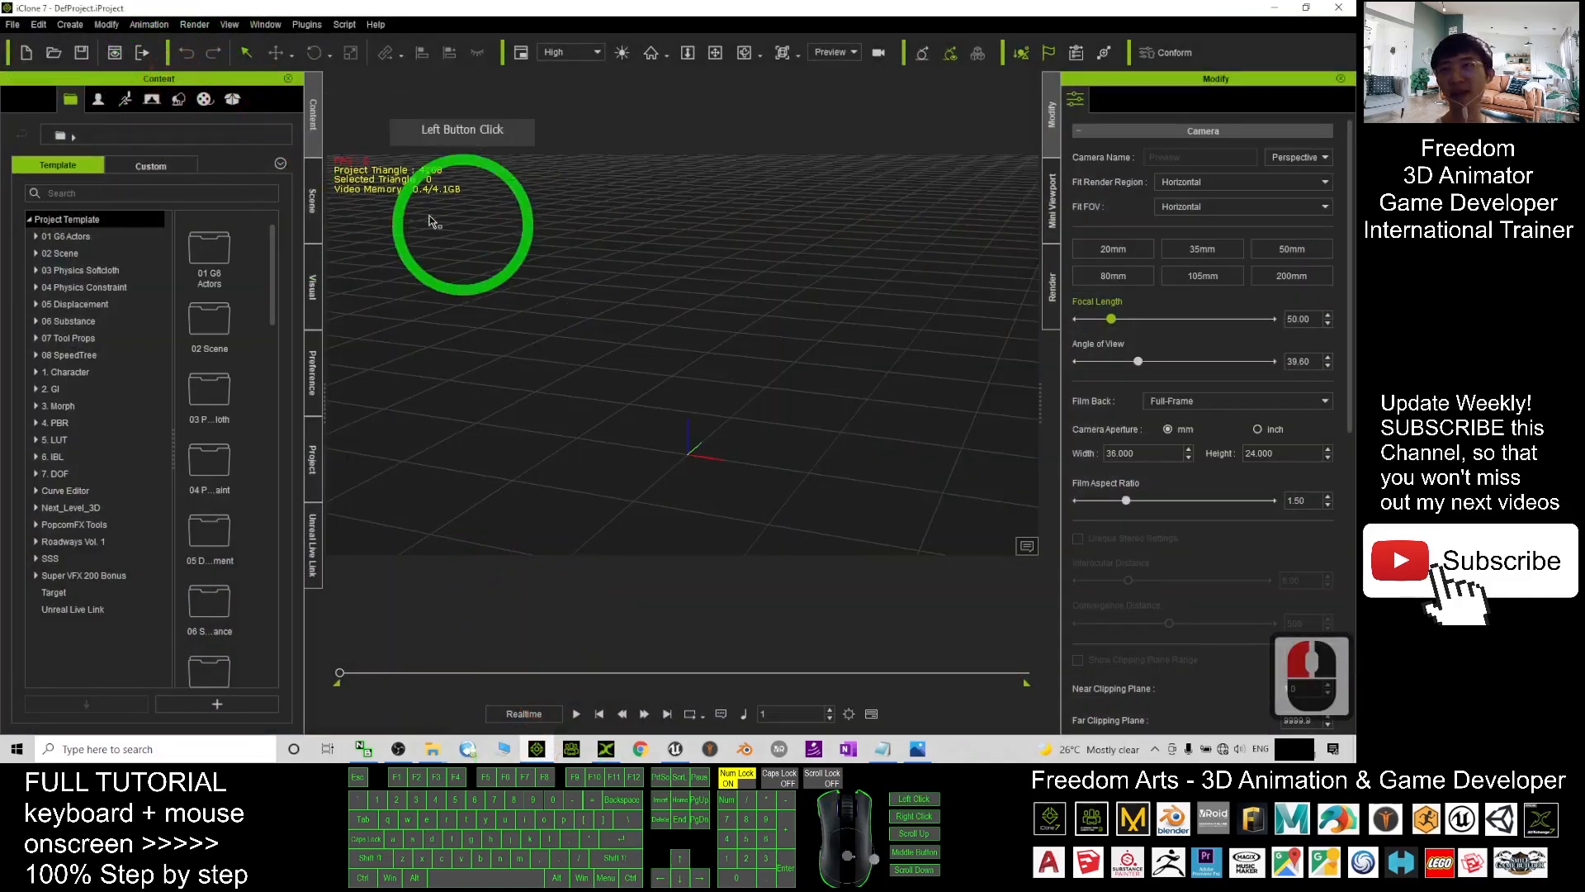
pyautogui.click(27, 54)
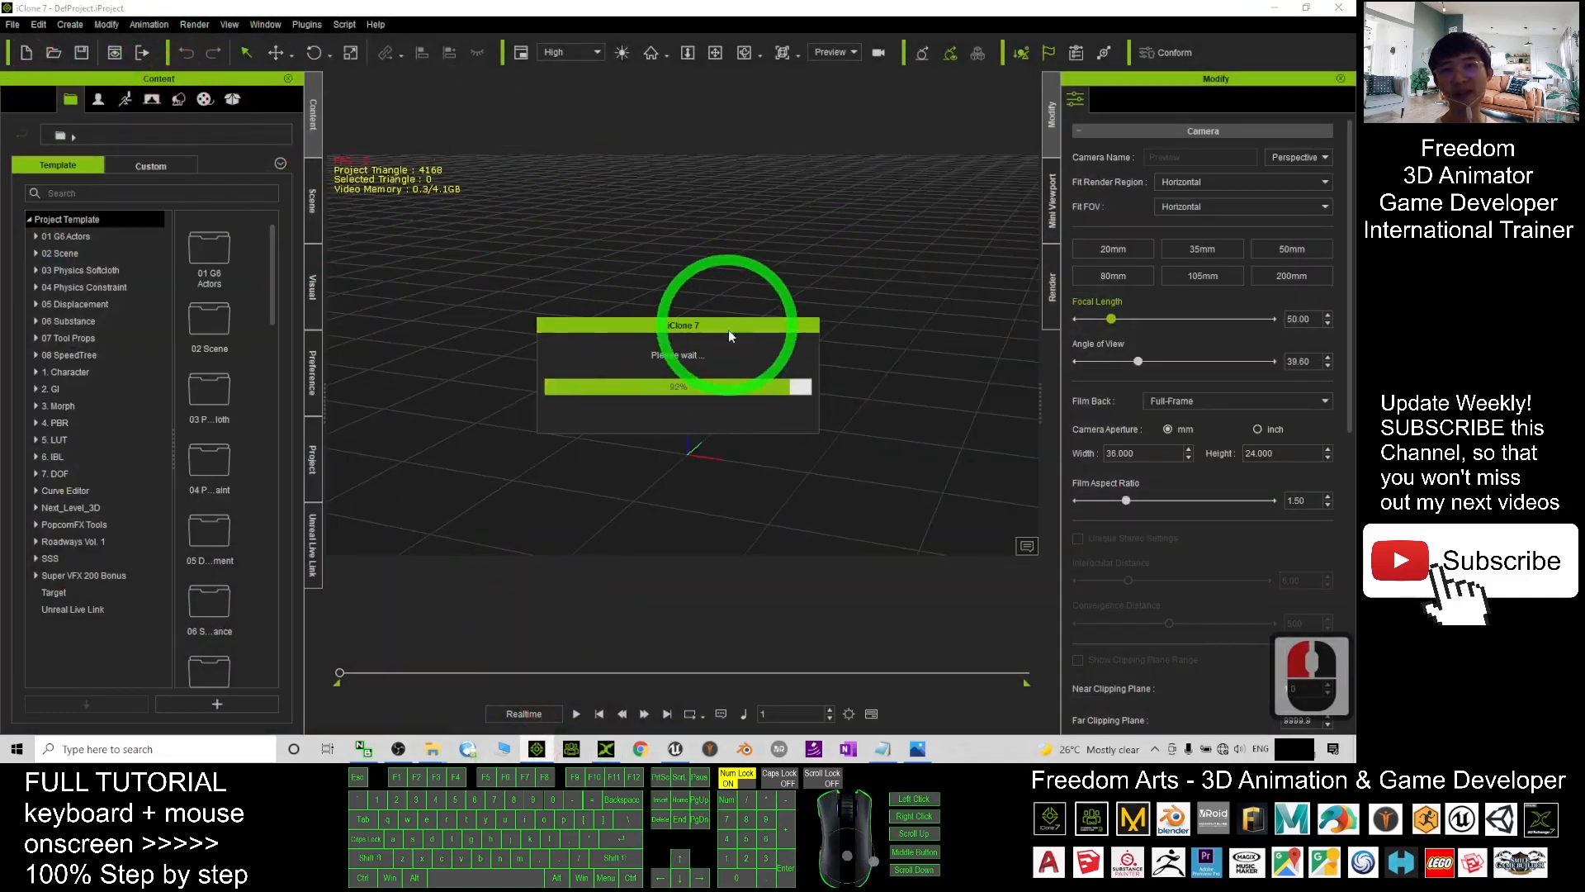
pyautogui.scroll(7, 760, 442)
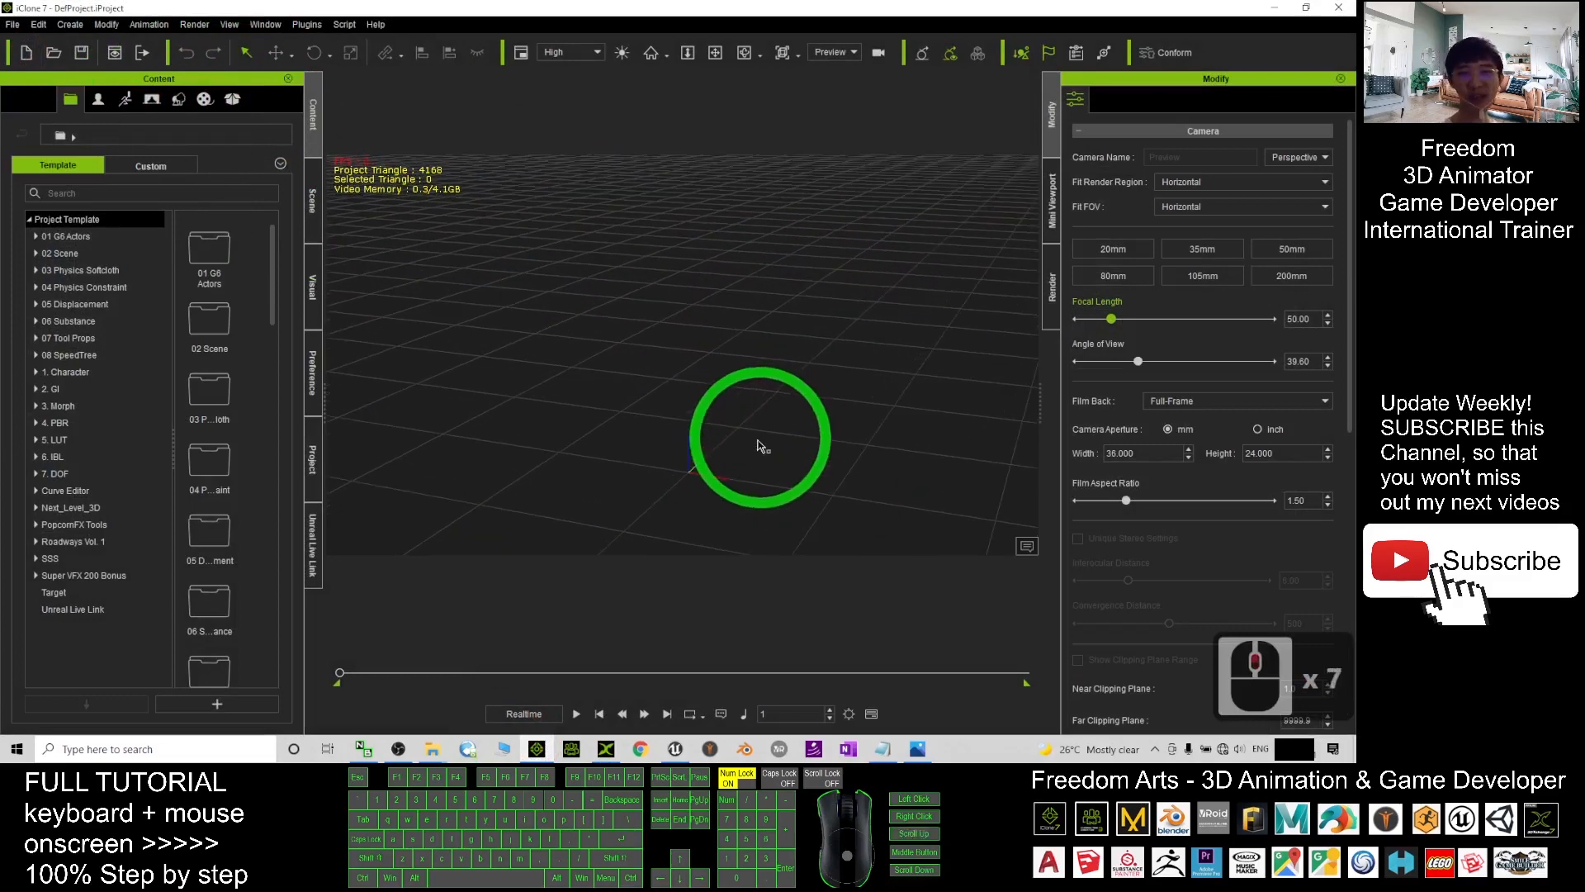
pyautogui.press('x')
pyautogui.press('c')
pyautogui.moveTo(771, 429); pyautogui.dragTo(753, 427)
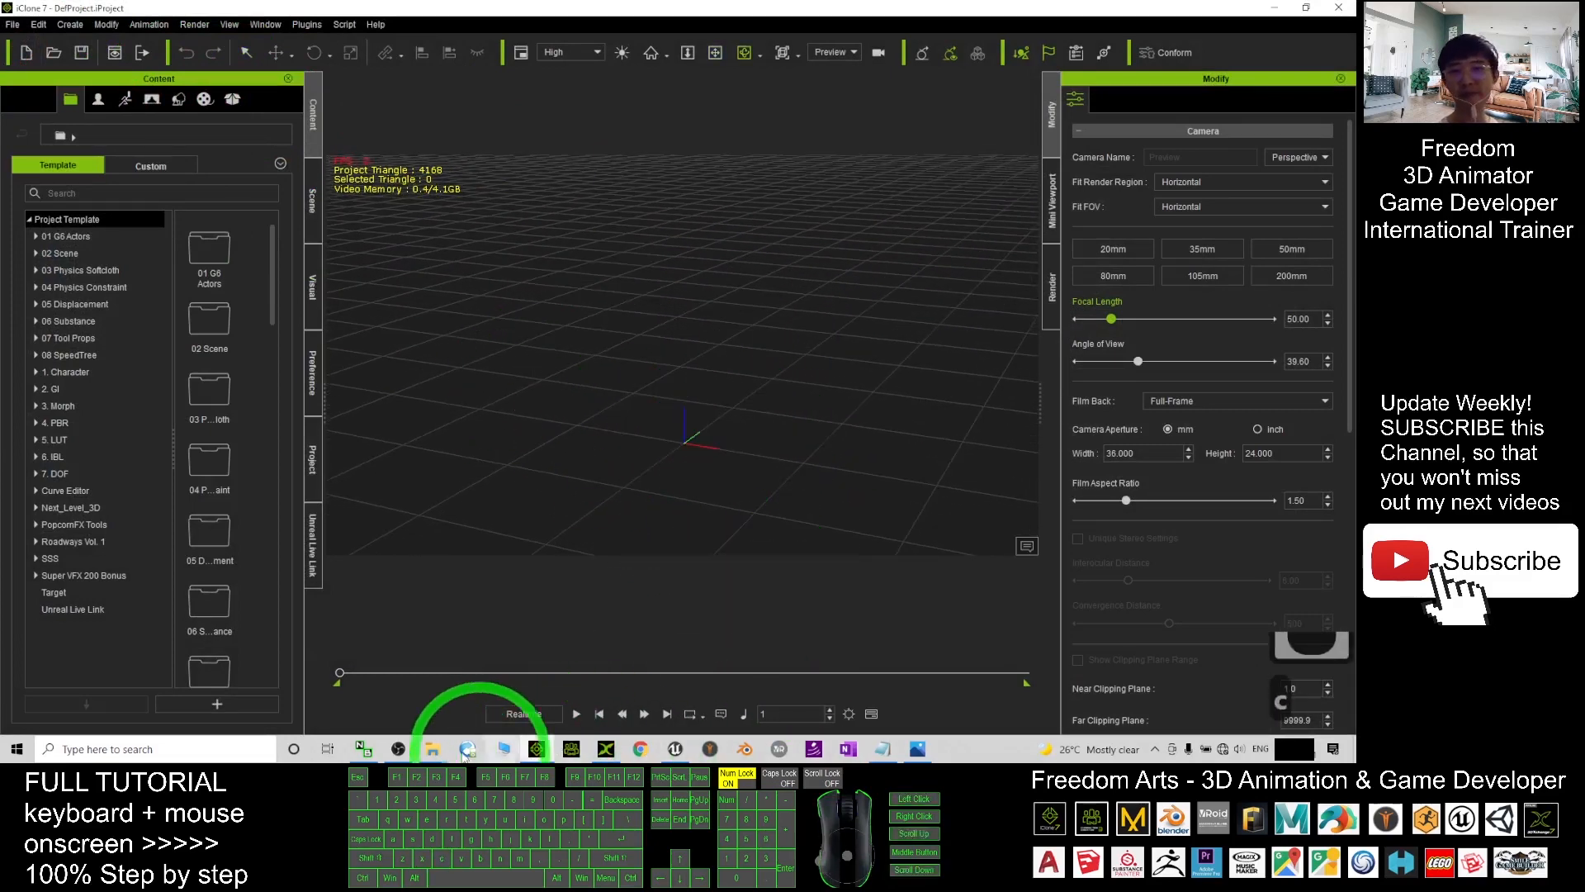
# - Drag vroid girl 01a.iAvatar from the Explorer folder into the iClone scene
pyautogui.moveTo(449, 749)
pyautogui.click(432, 697)
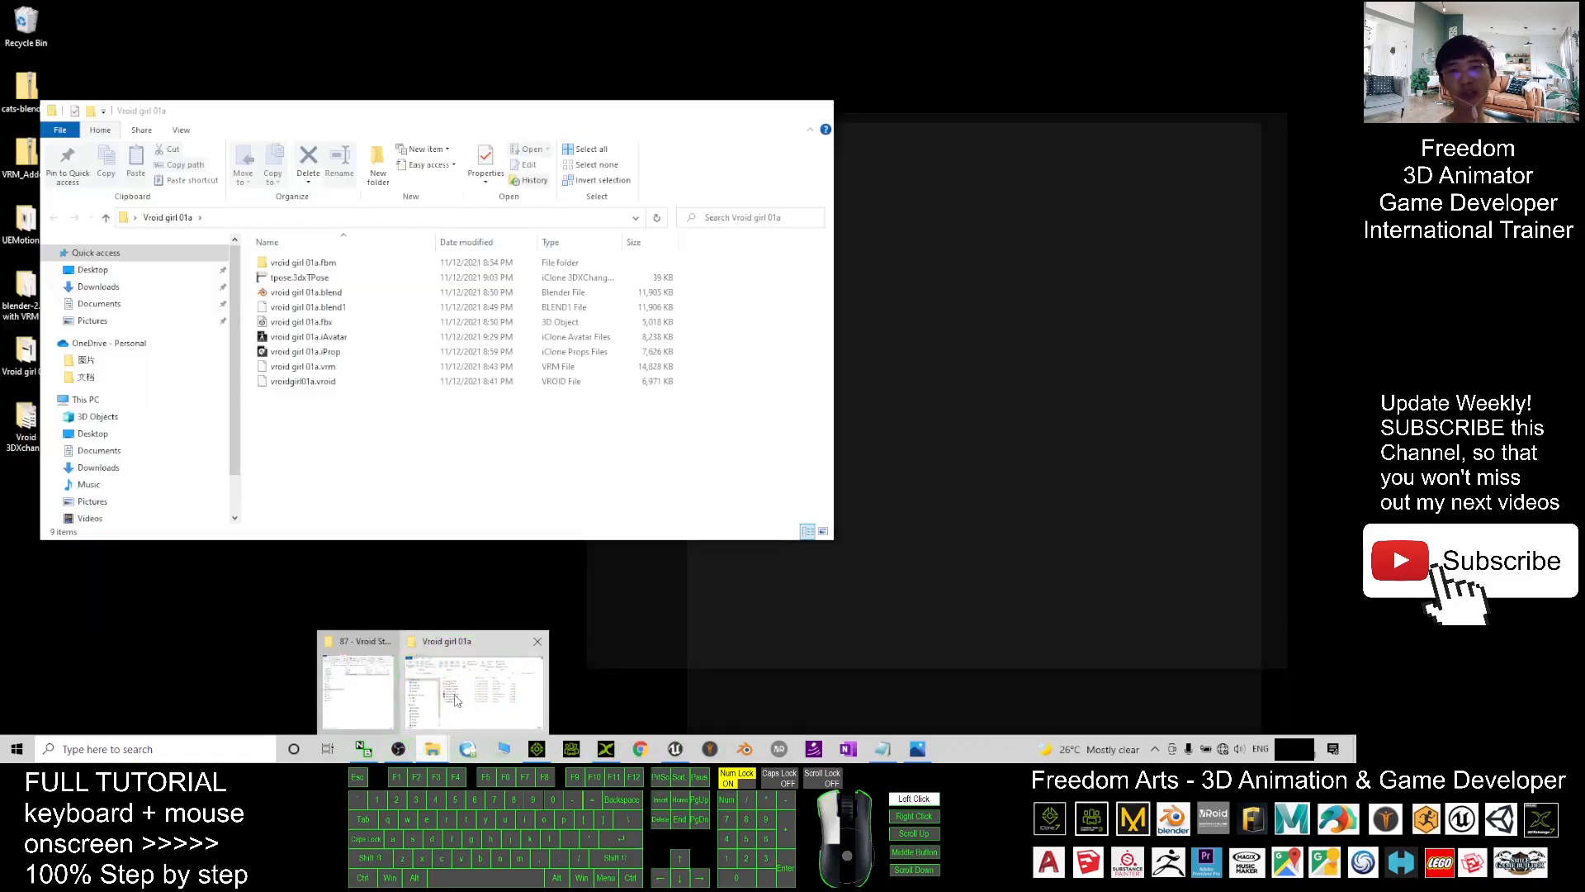
pyautogui.moveTo(397, 110); pyautogui.dragTo(1148, 110)
pyautogui.moveTo(1028, 337); pyautogui.dragTo(689, 446)
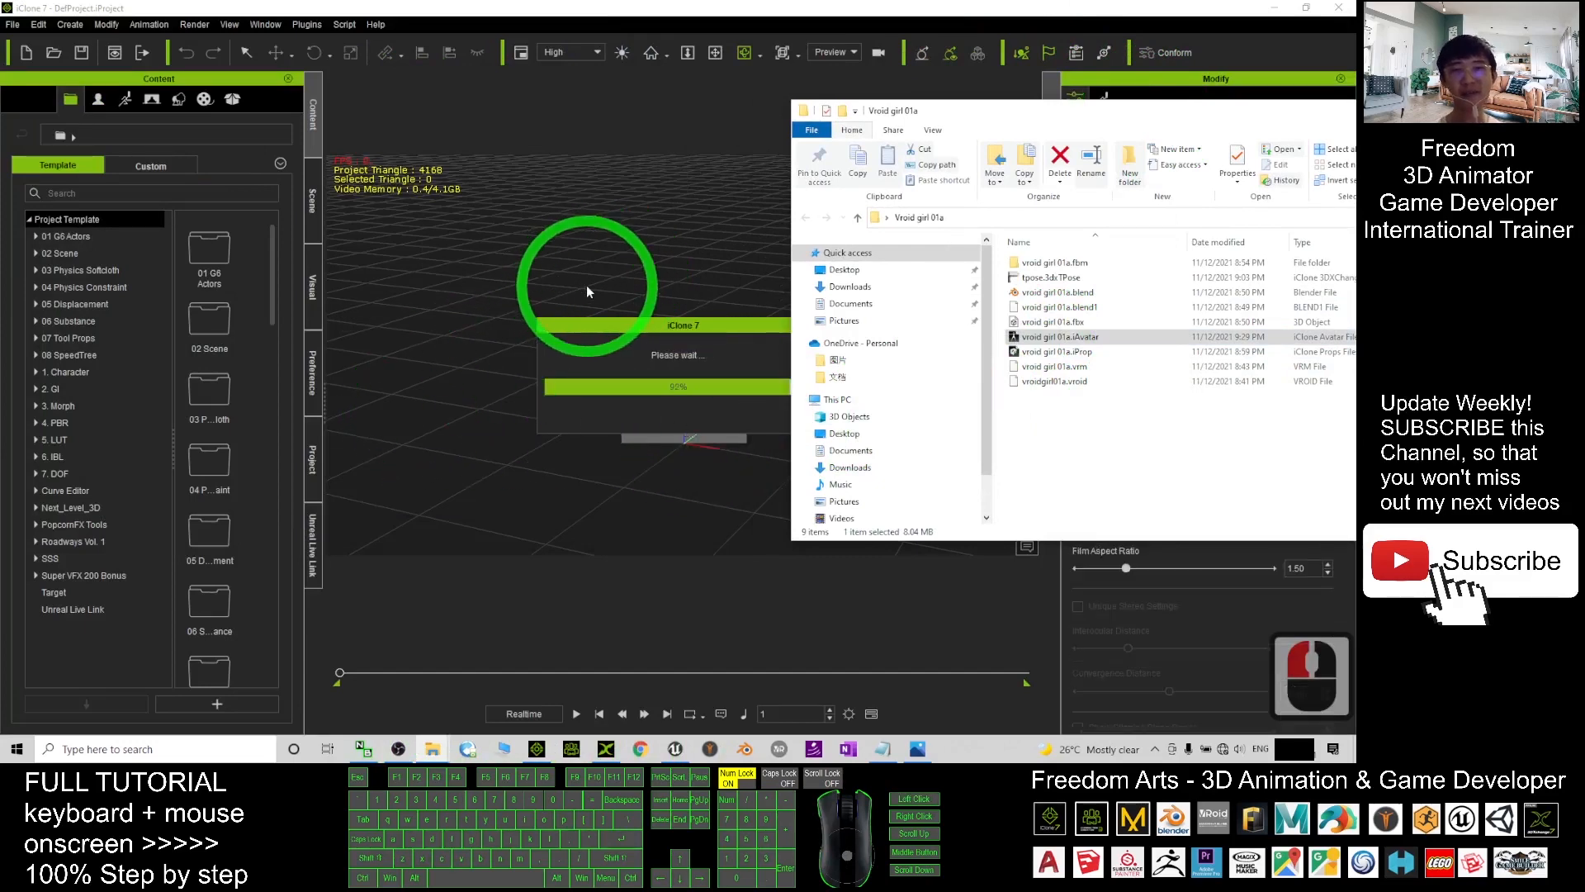
pyautogui.moveTo(542, 301); pyautogui.dragTo(770, 542)
# - Orbit and zoom around the avatar, then show the Unreal Live Link transfer list
pyautogui.scroll(15, 816, 399)
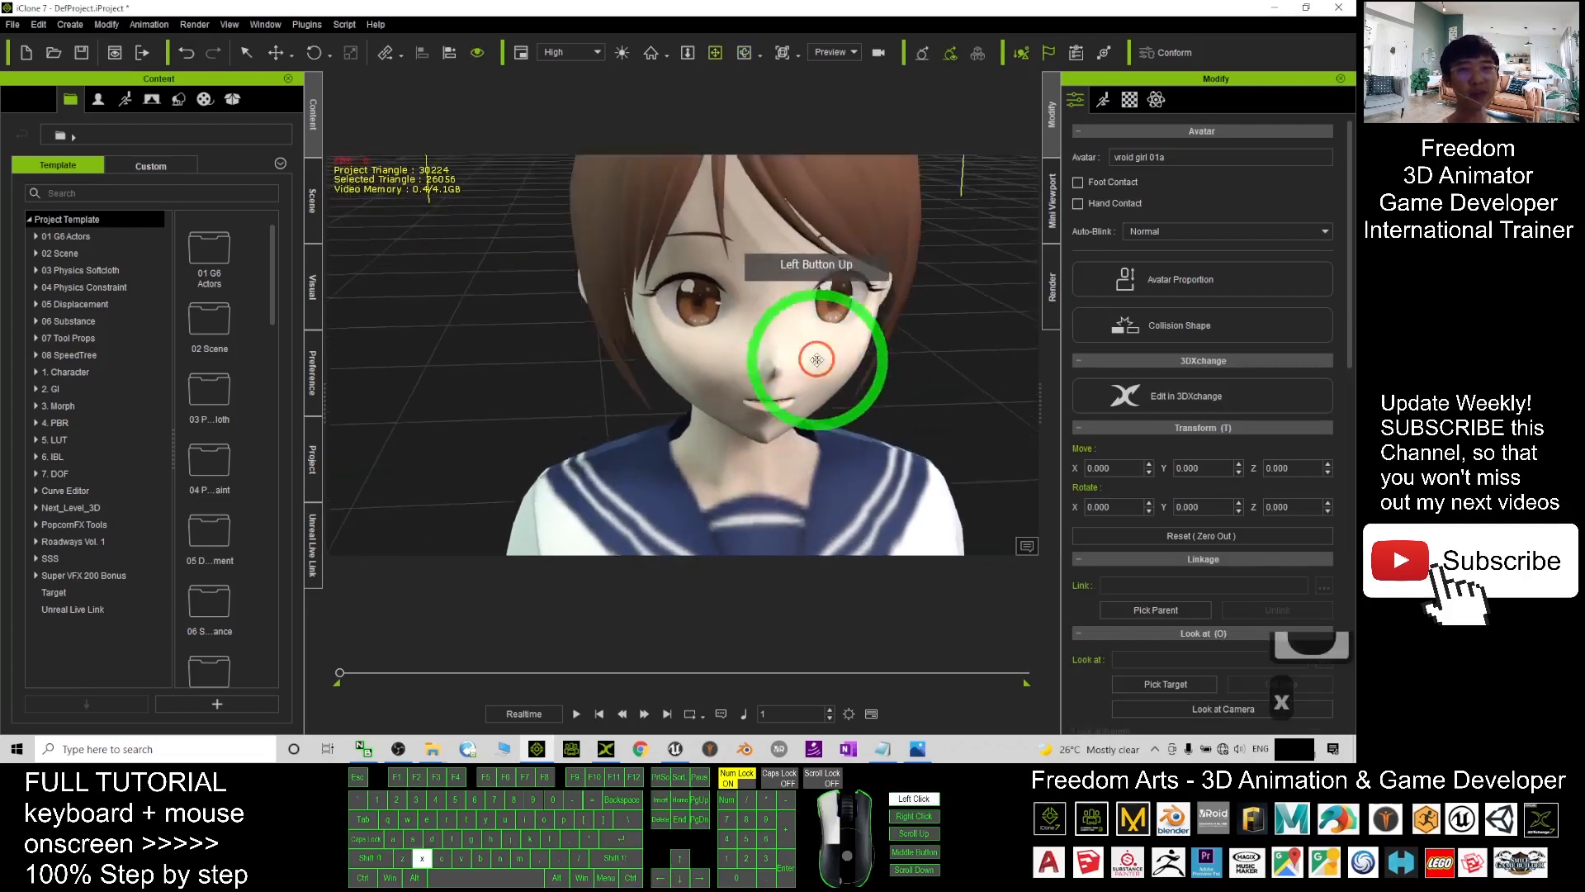
pyautogui.press('c')
pyautogui.press('c')
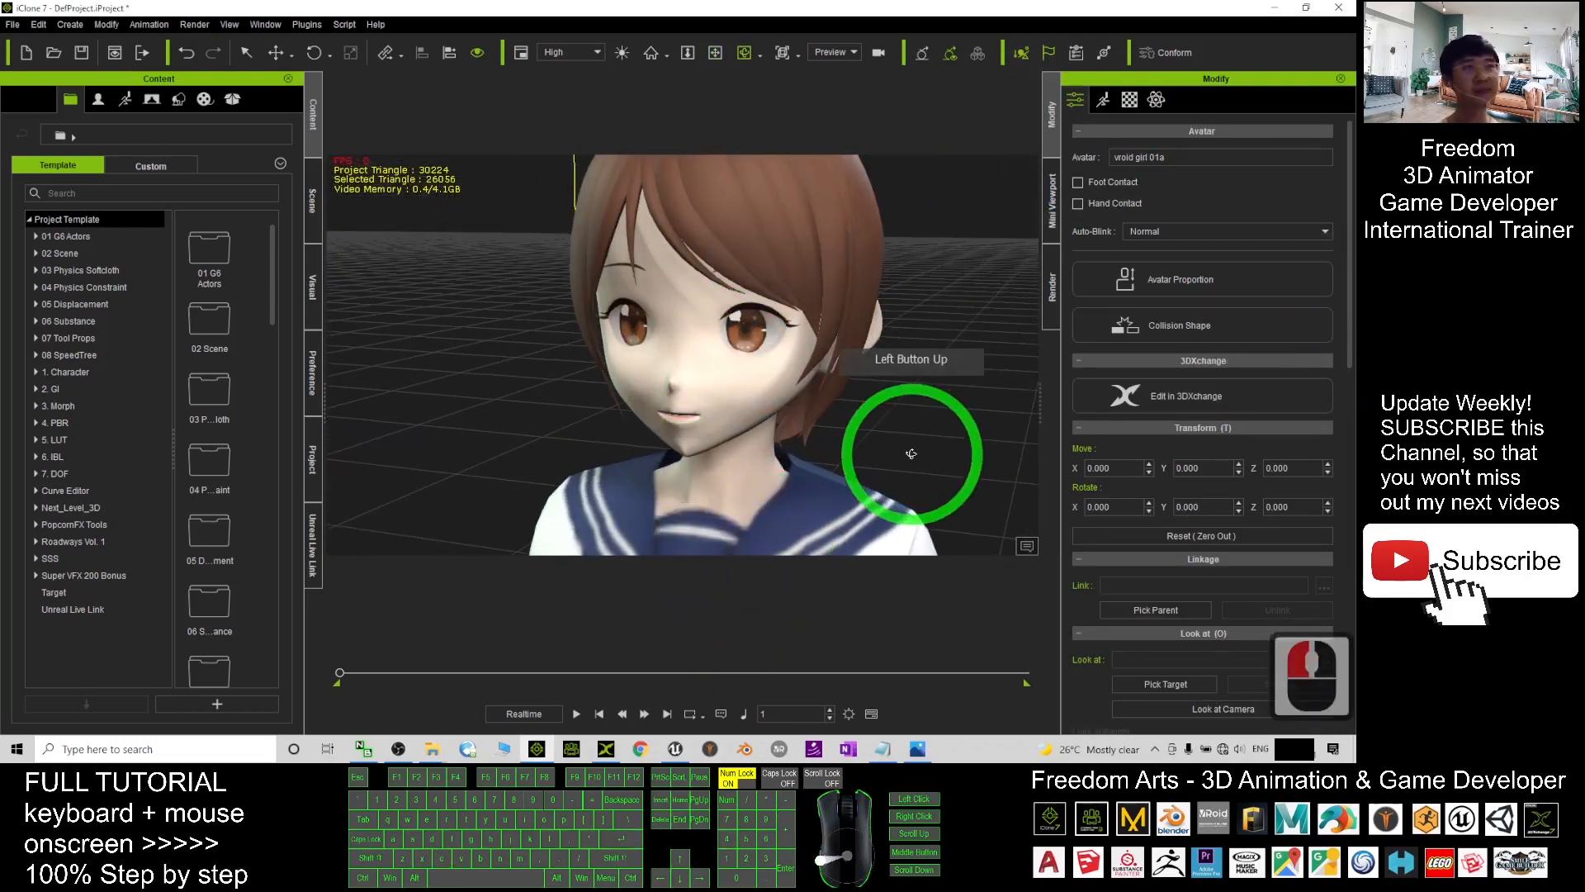
pyautogui.scroll(-6, 707, 418)
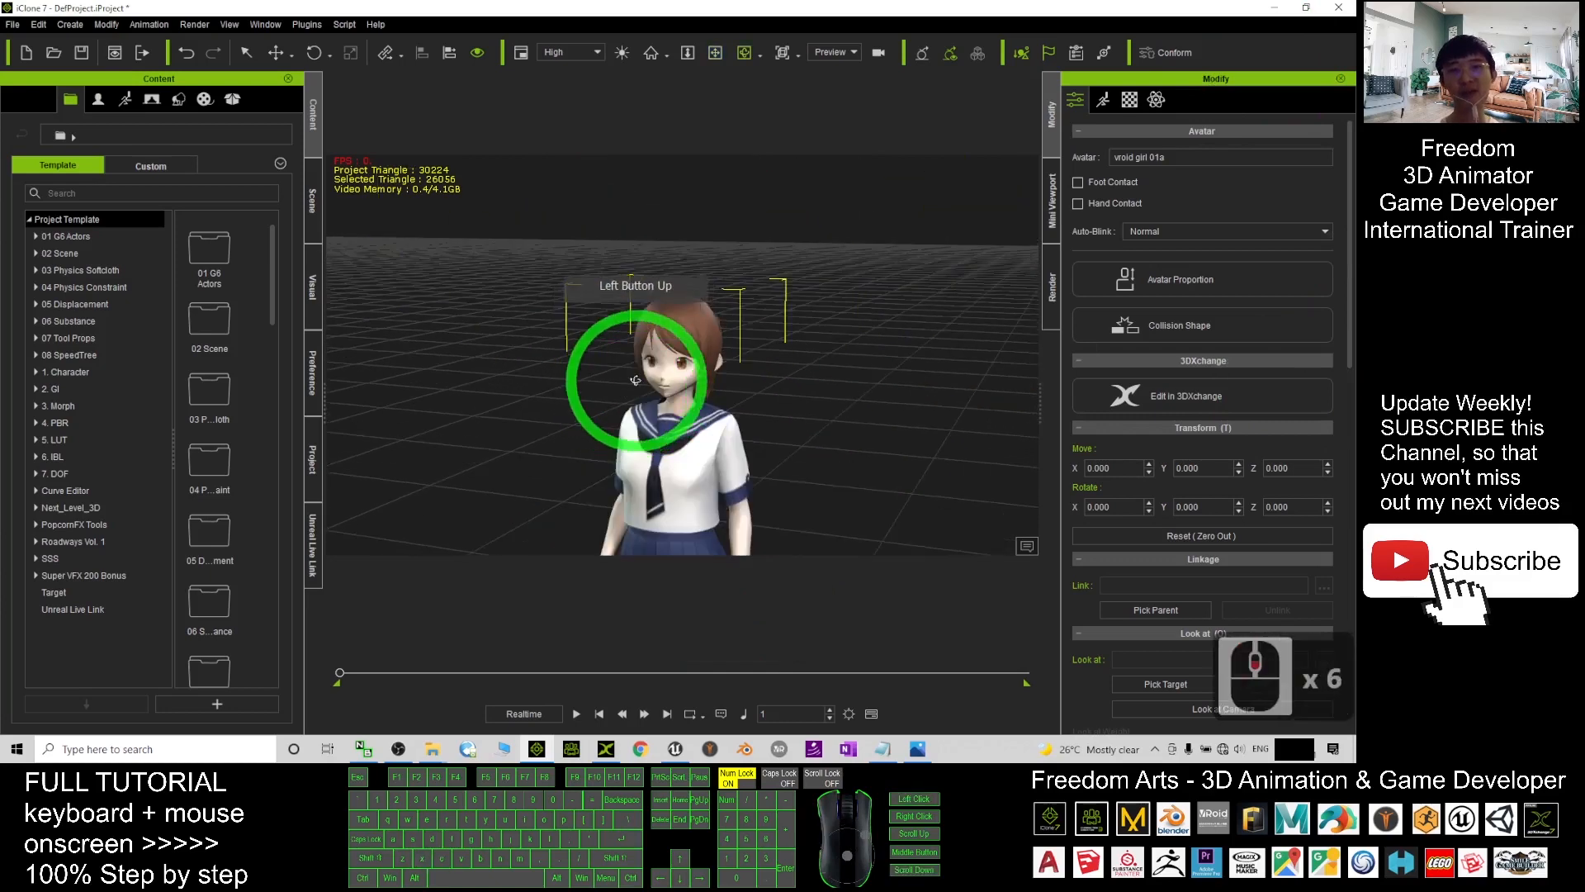
pyautogui.press('c')
pyautogui.moveTo(636, 380); pyautogui.dragTo(735, 375)
pyautogui.scroll(7, 704, 389)
pyautogui.scroll(-2, 647, 432)
pyautogui.press('c')
pyautogui.moveTo(648, 432); pyautogui.dragTo(591, 401)
pyautogui.scroll(-8, 710, 438)
pyautogui.moveTo(690, 400); pyautogui.dragTo(715, 368)
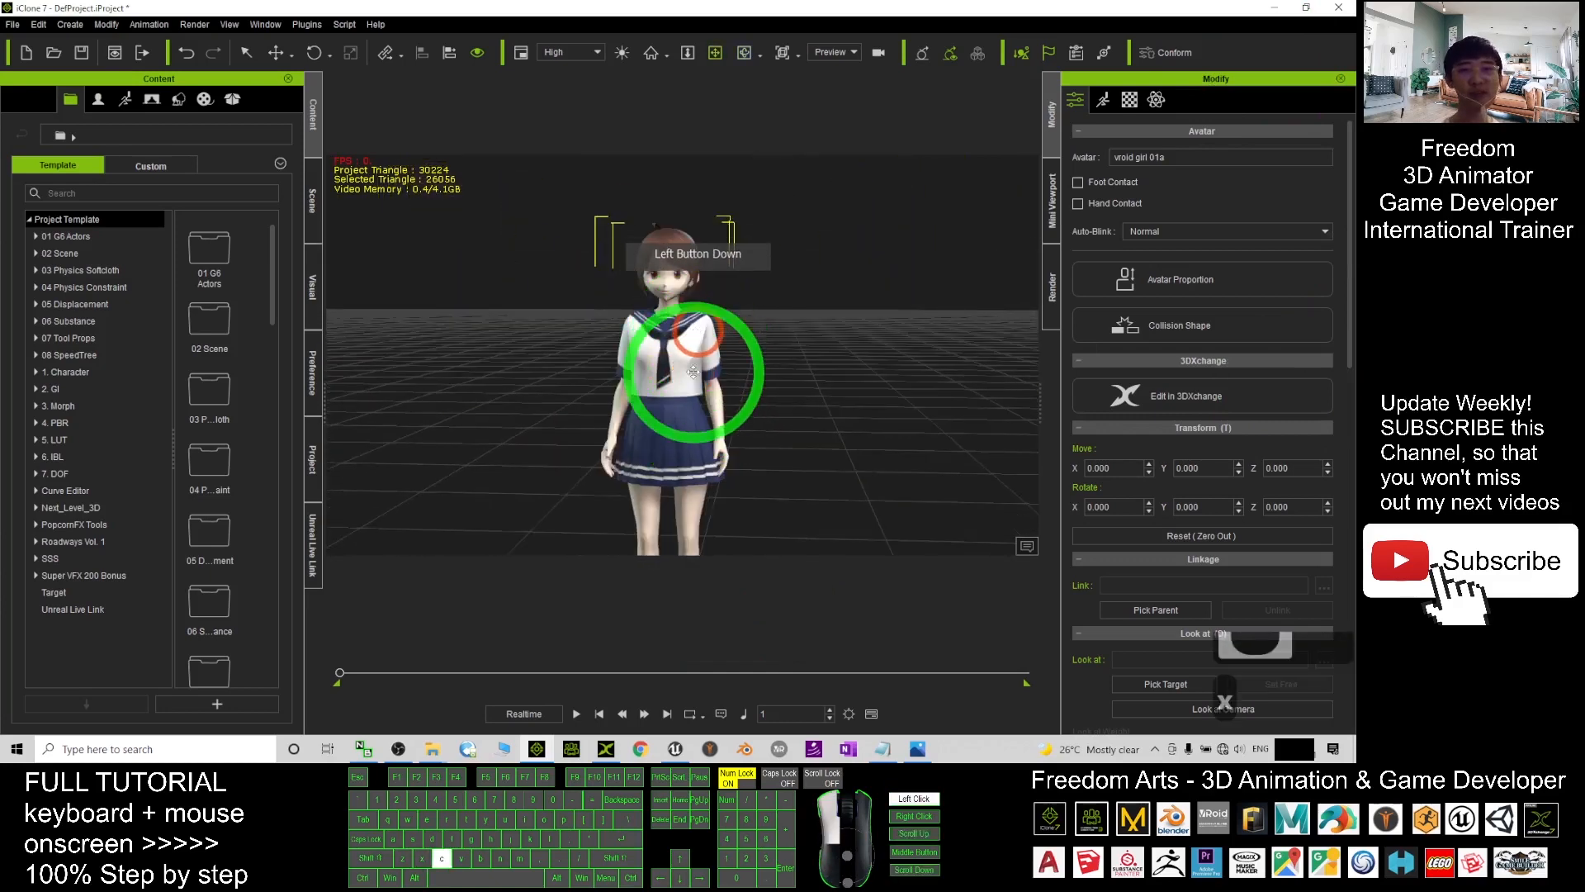
pyautogui.press('x')
pyautogui.press('c')
pyautogui.scroll(2, 706, 347)
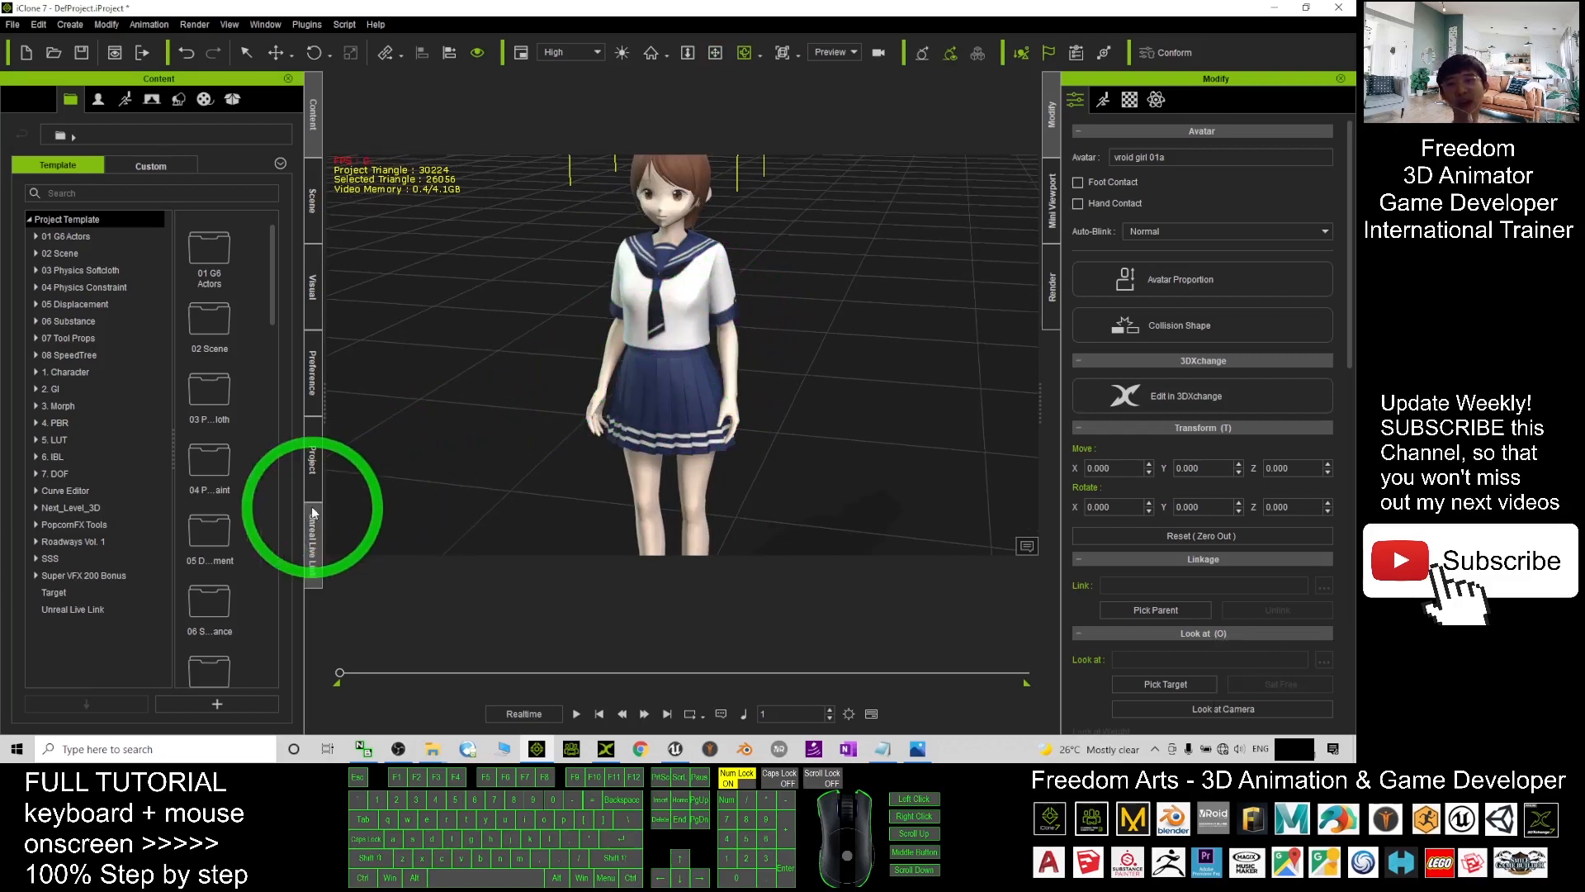
pyautogui.click(313, 545)
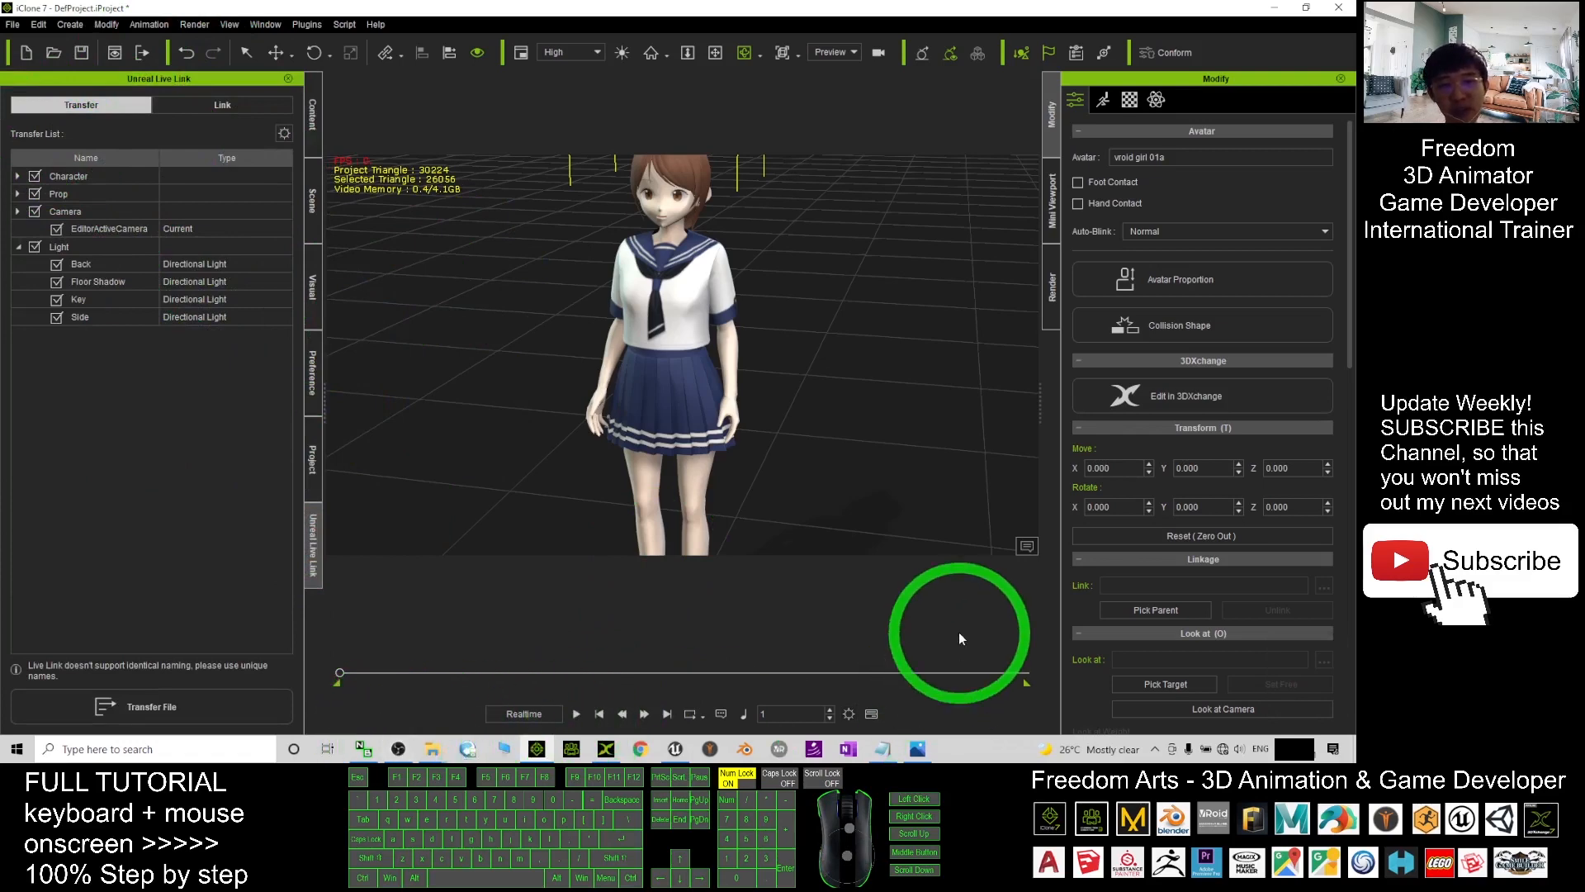
# - Return Unreal's Content Browser to the root Content folder, minimize Unreal, and bring up Notes.txt
pyautogui.click(675, 749)
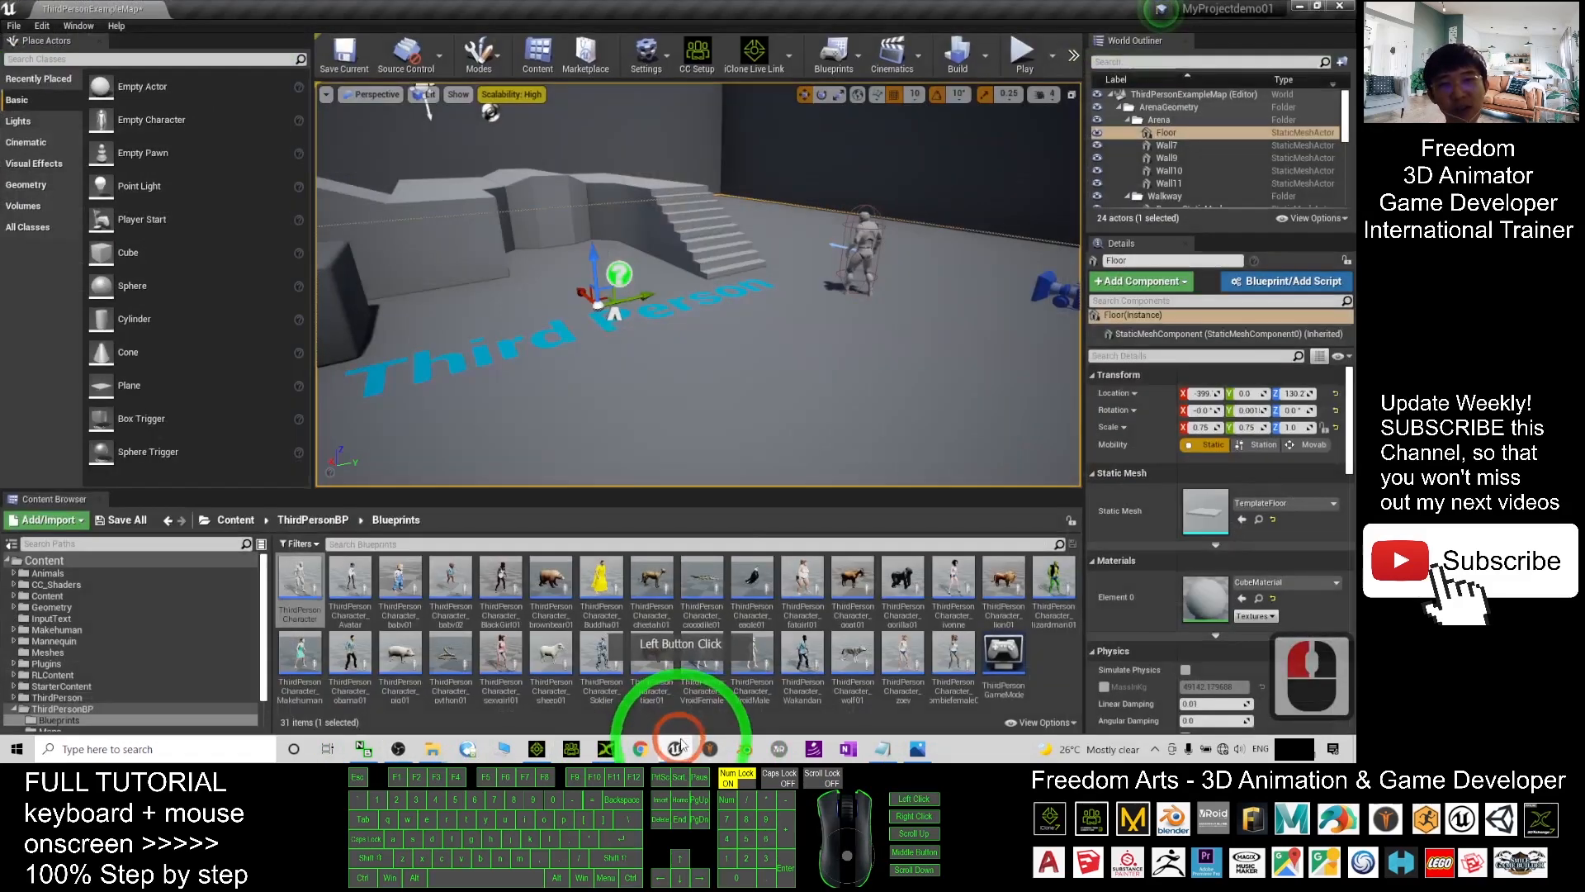
pyautogui.click(259, 518)
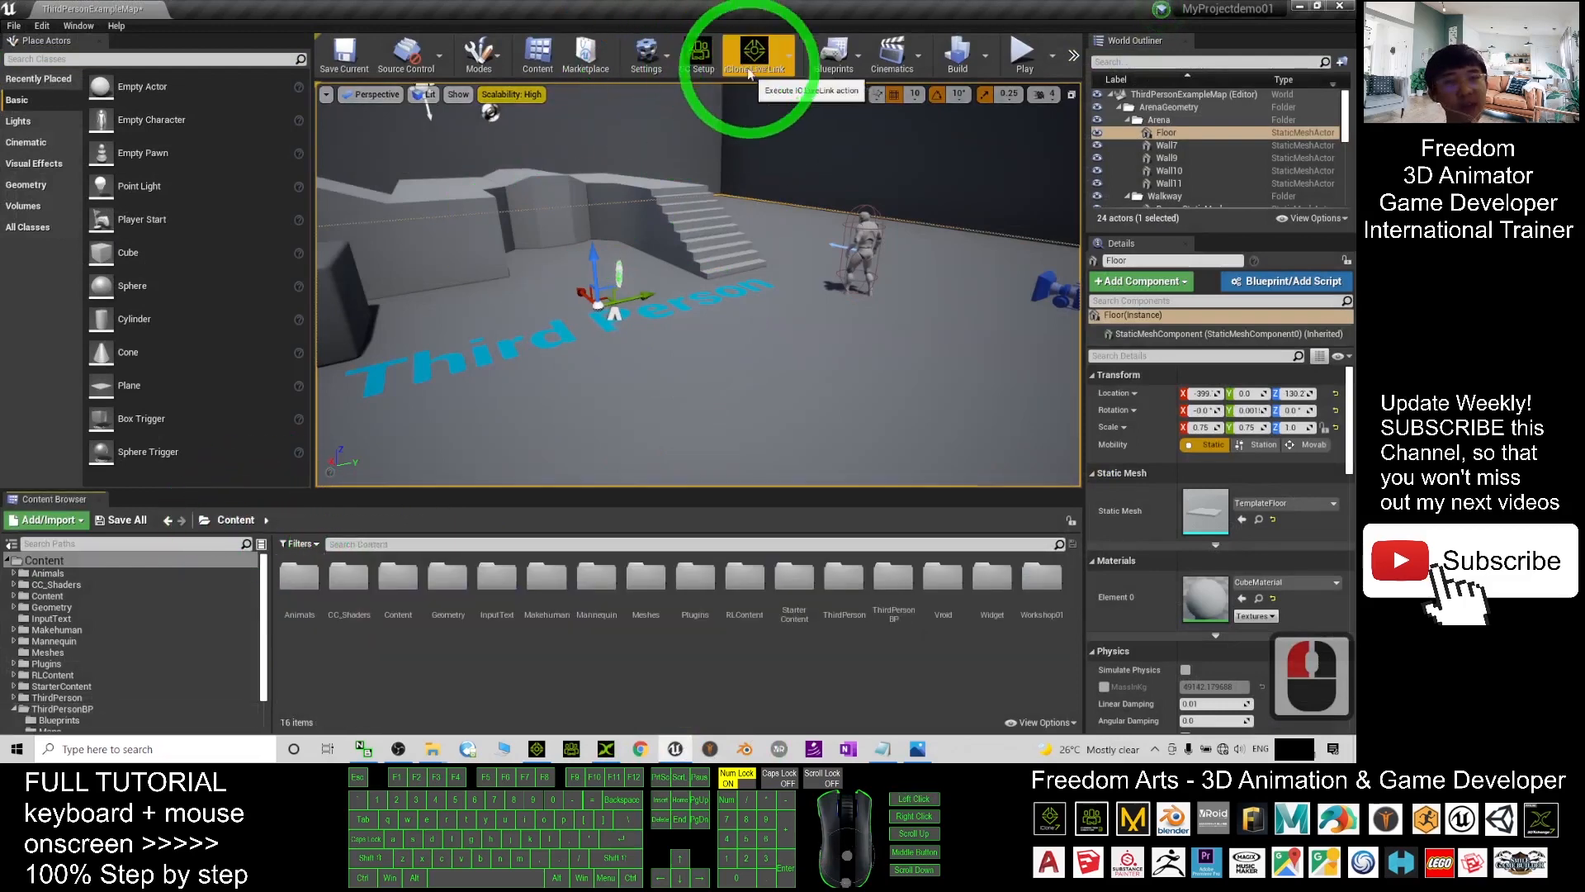
pyautogui.click(1299, 6)
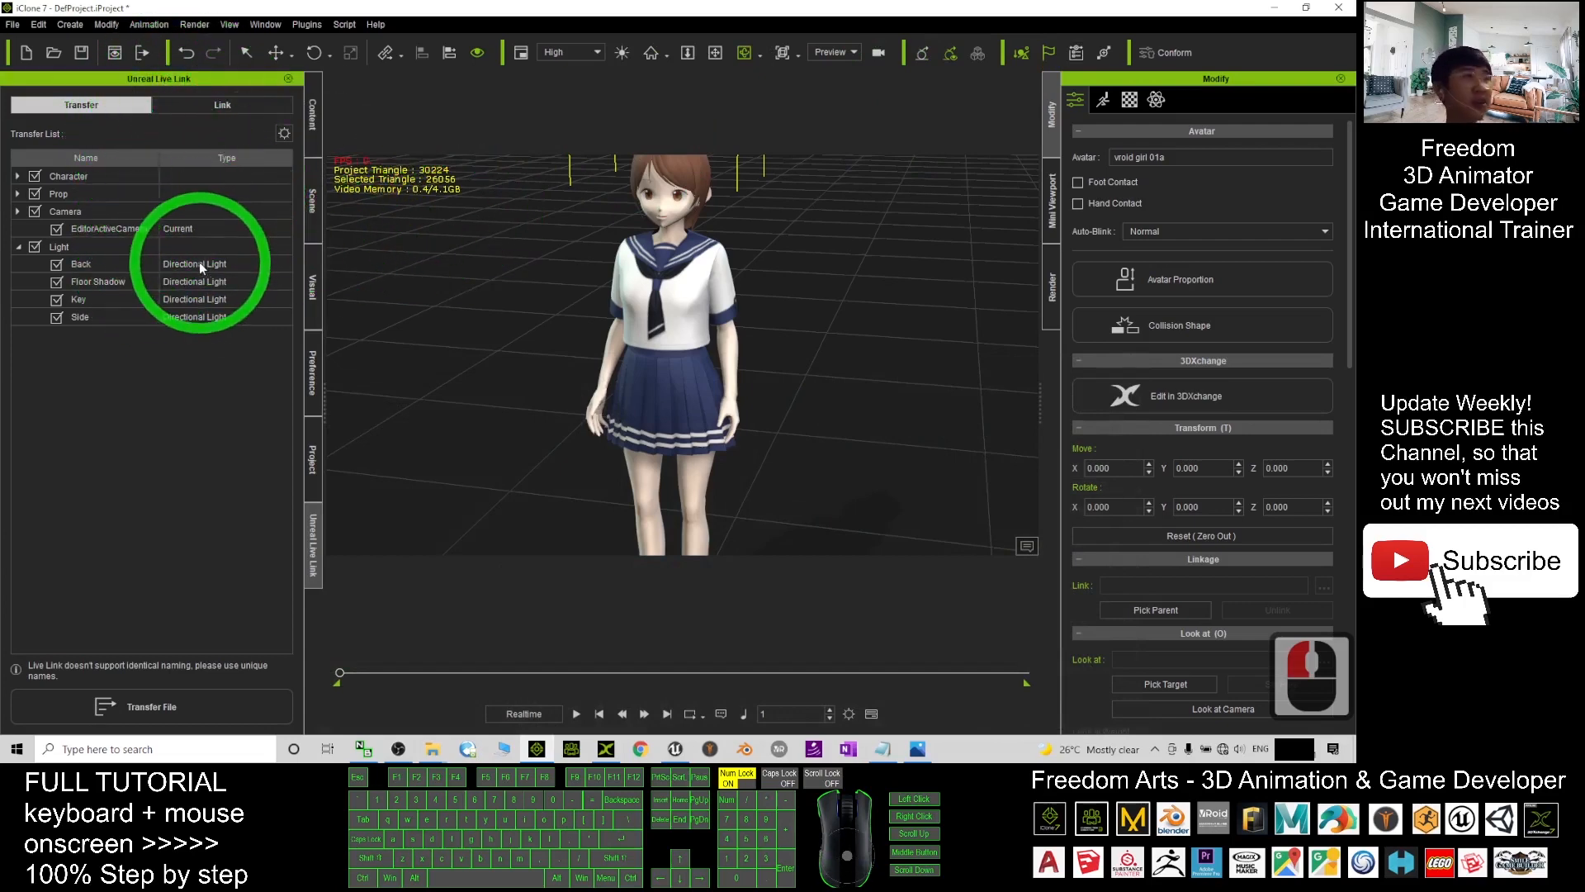
pyautogui.click(883, 749)
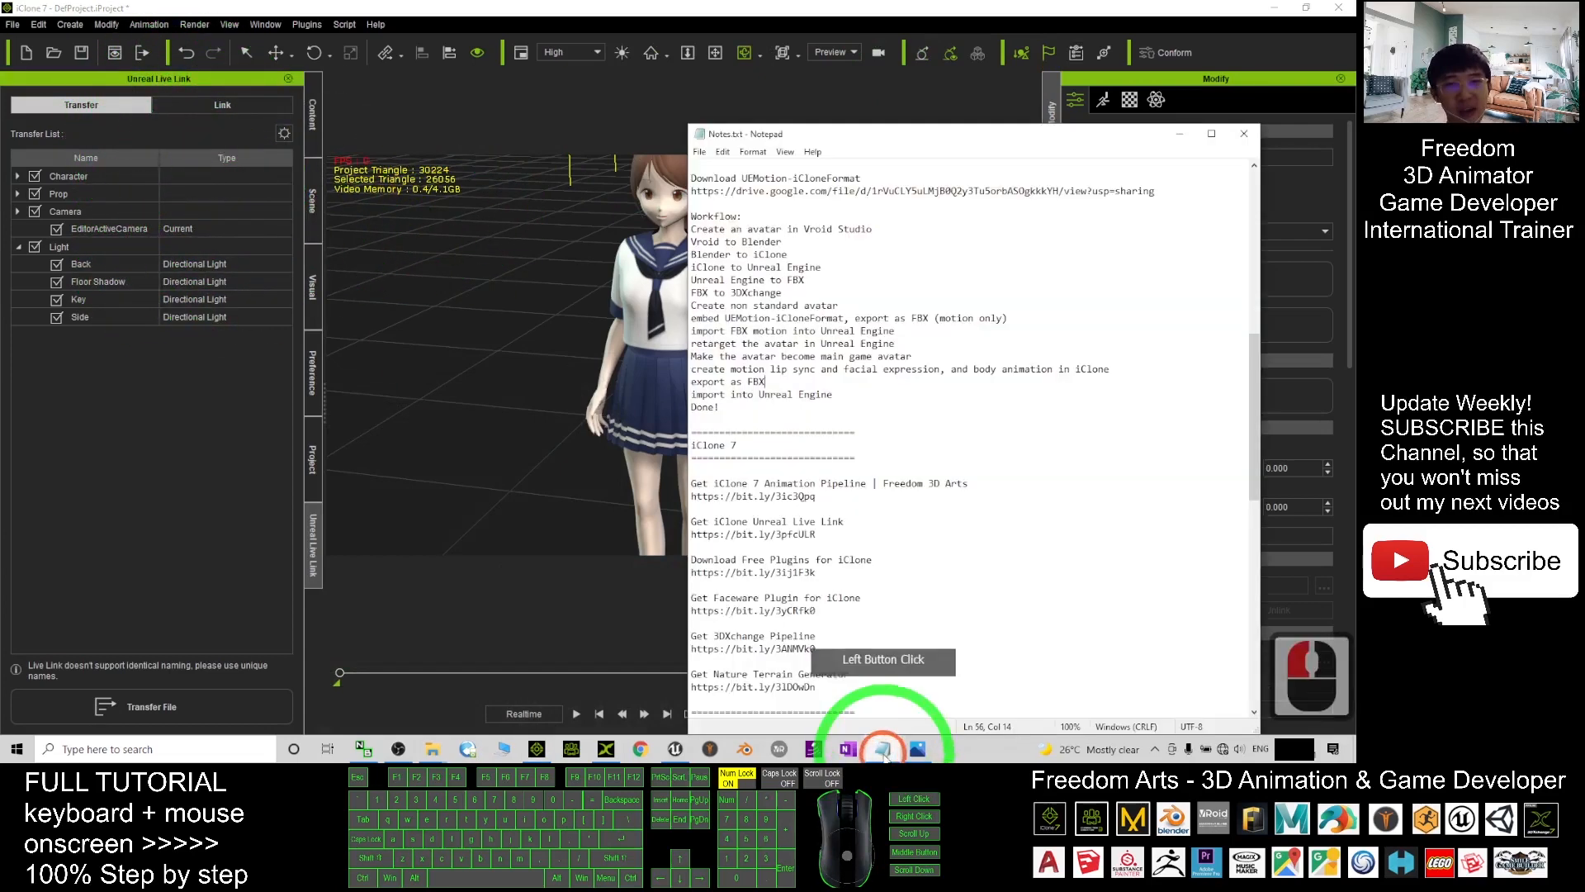
pyautogui.scroll(8, 1060, 469)
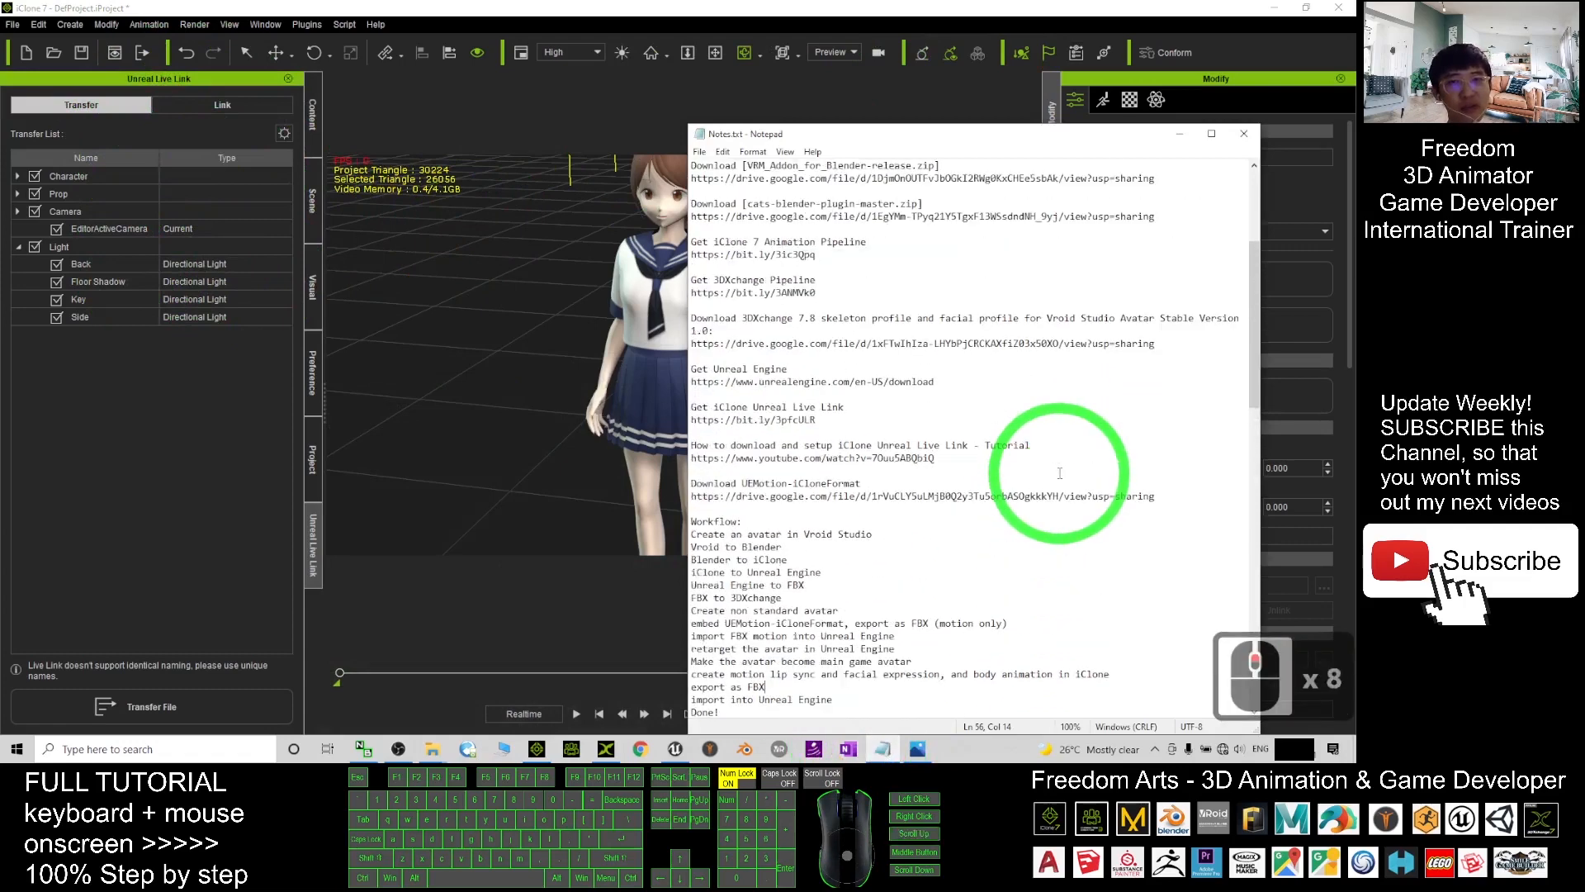
pyautogui.scroll(1, 1082, 483)
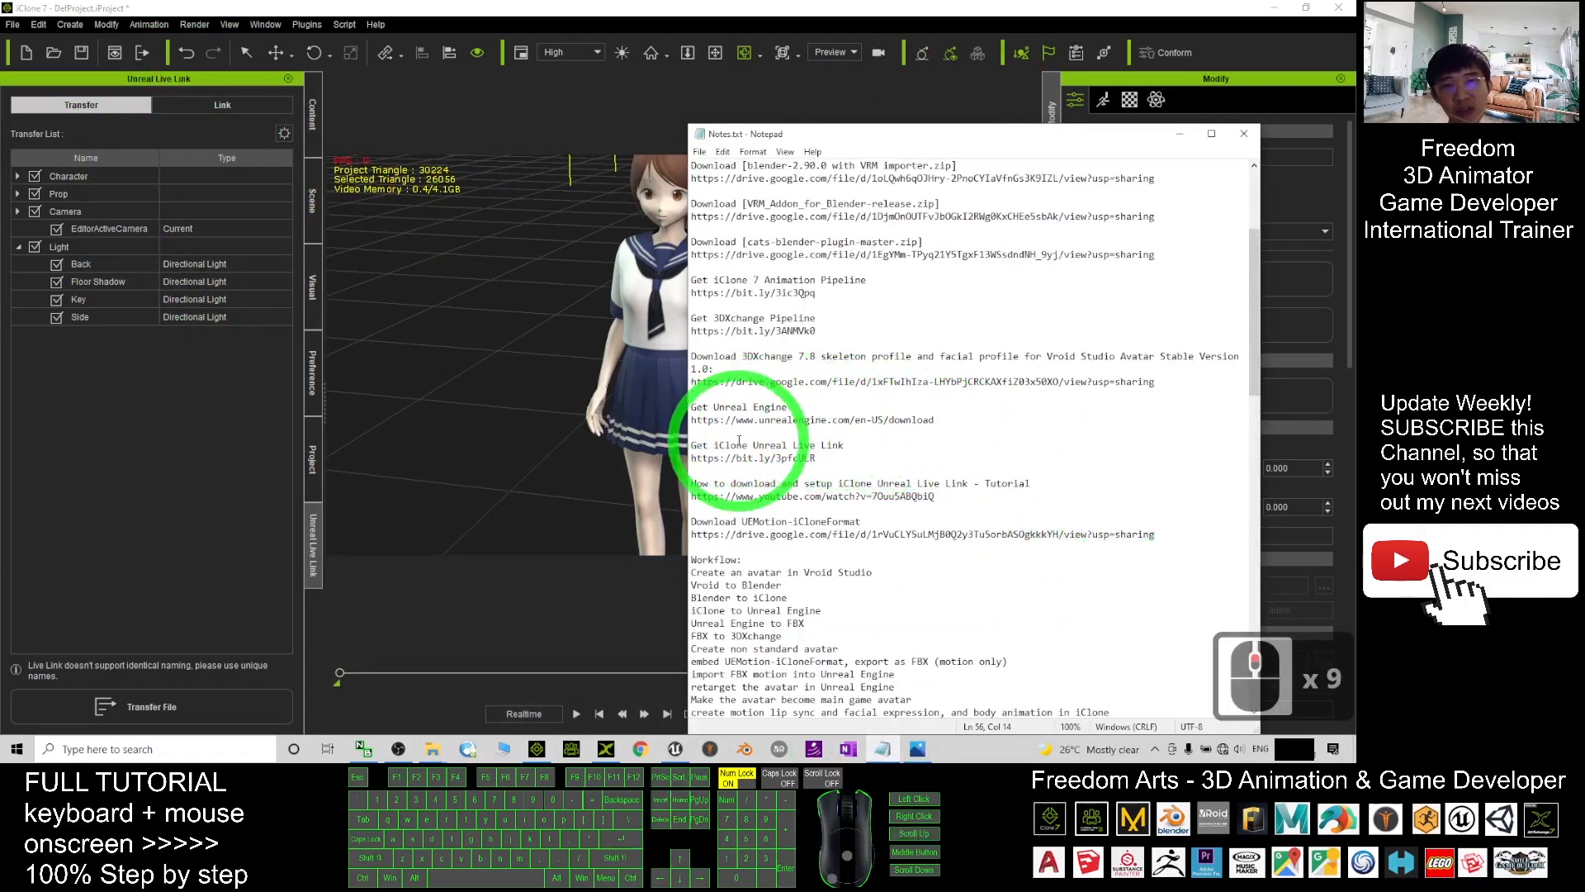
pyautogui.moveTo(692, 447); pyautogui.dragTo(819, 467)
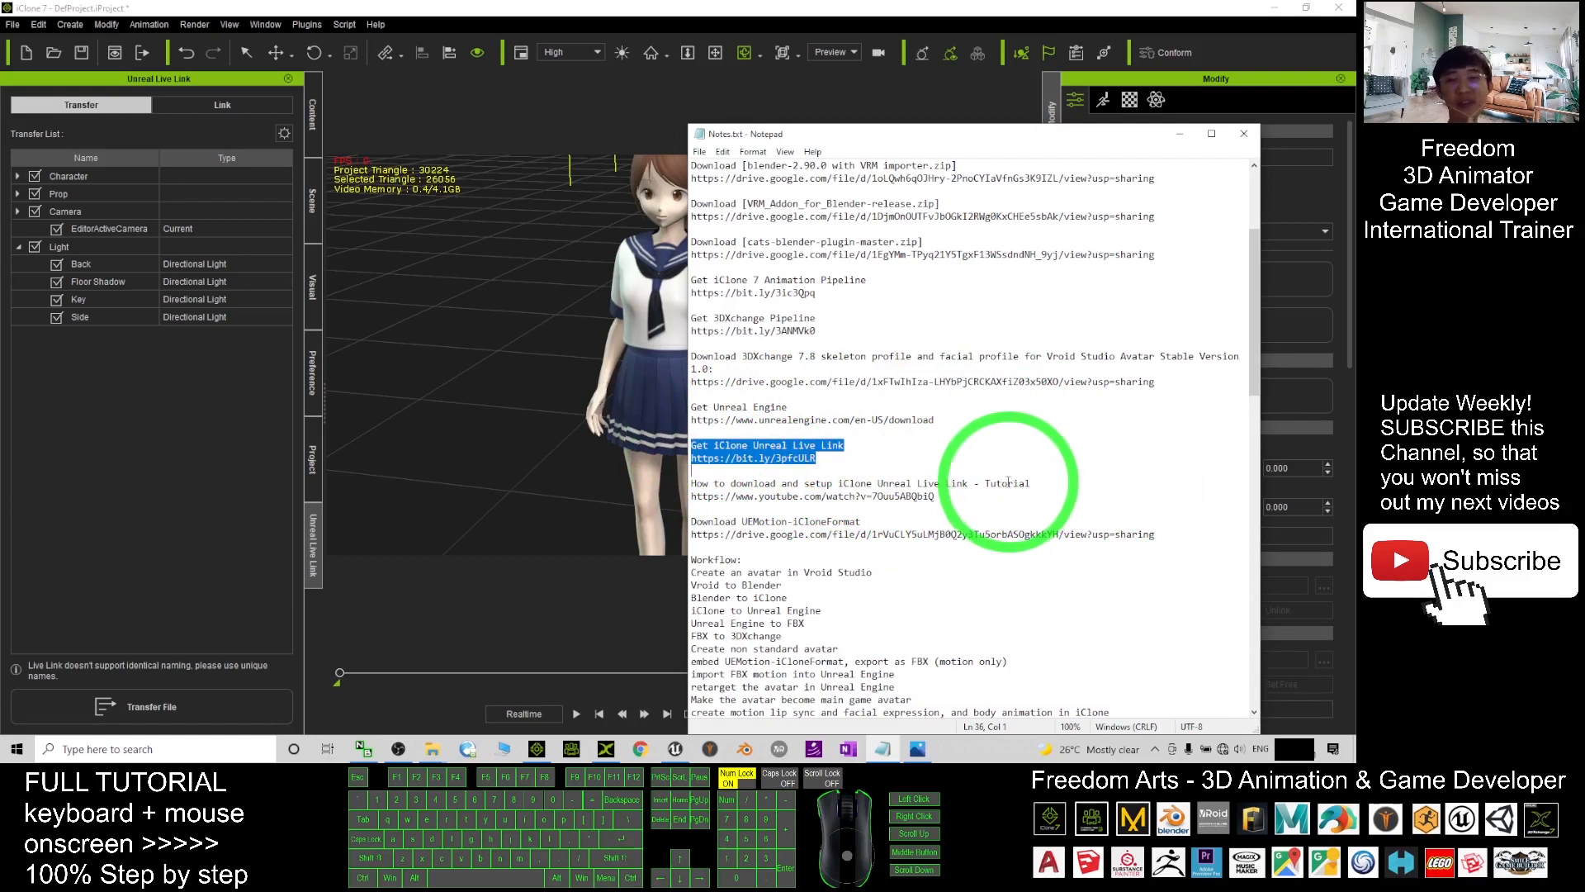
pyautogui.click(715, 447)
pyautogui.moveTo(689, 458); pyautogui.dragTo(948, 500)
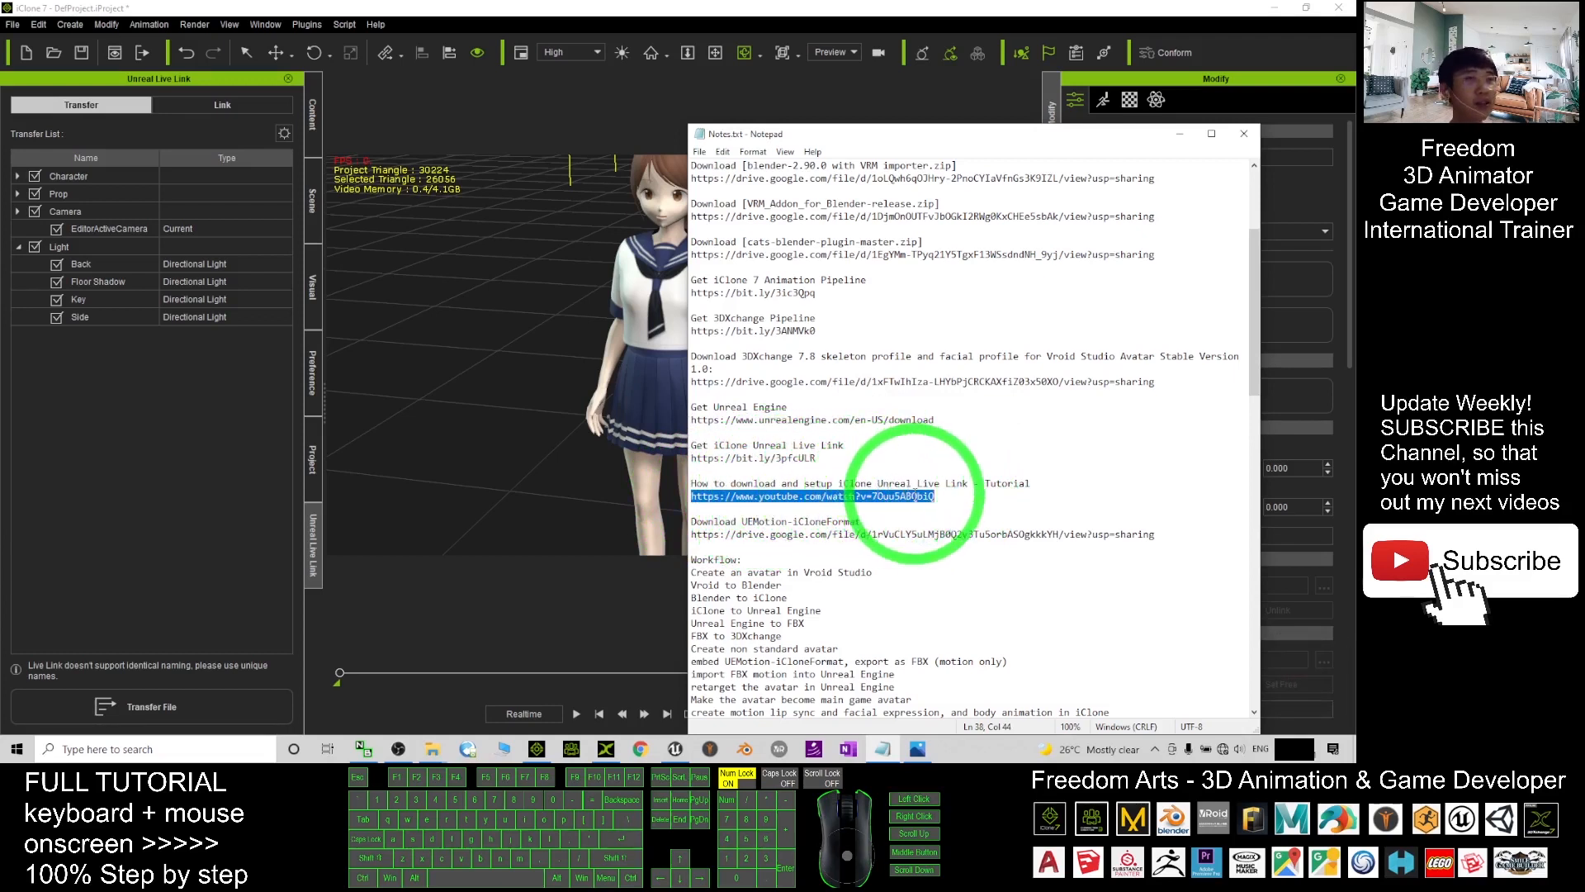
pyautogui.click(958, 495)
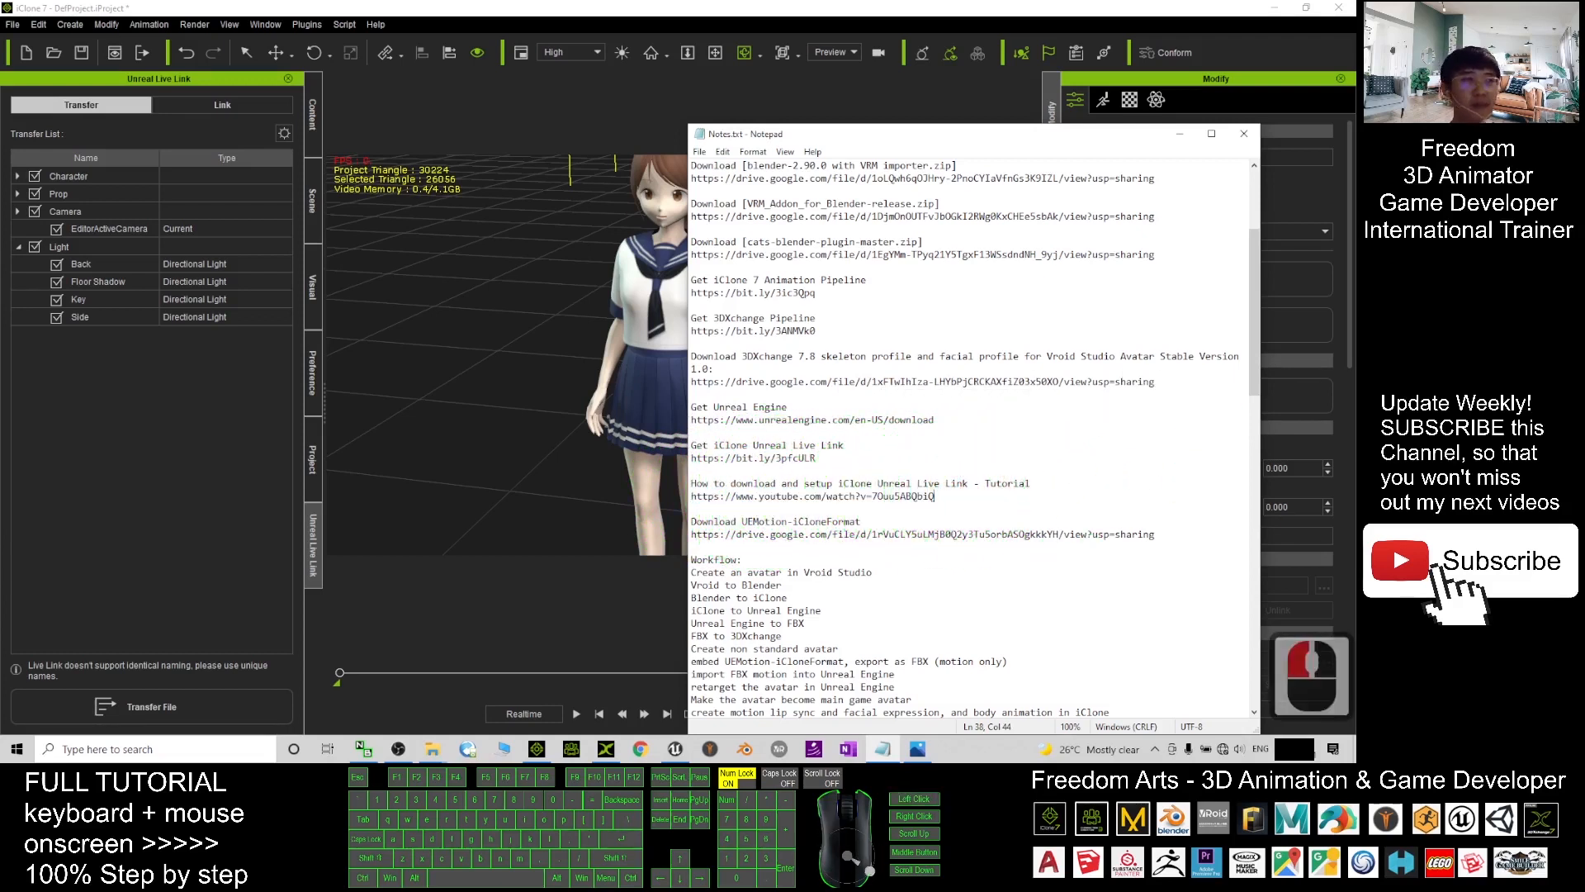
pyautogui.click(489, 448)
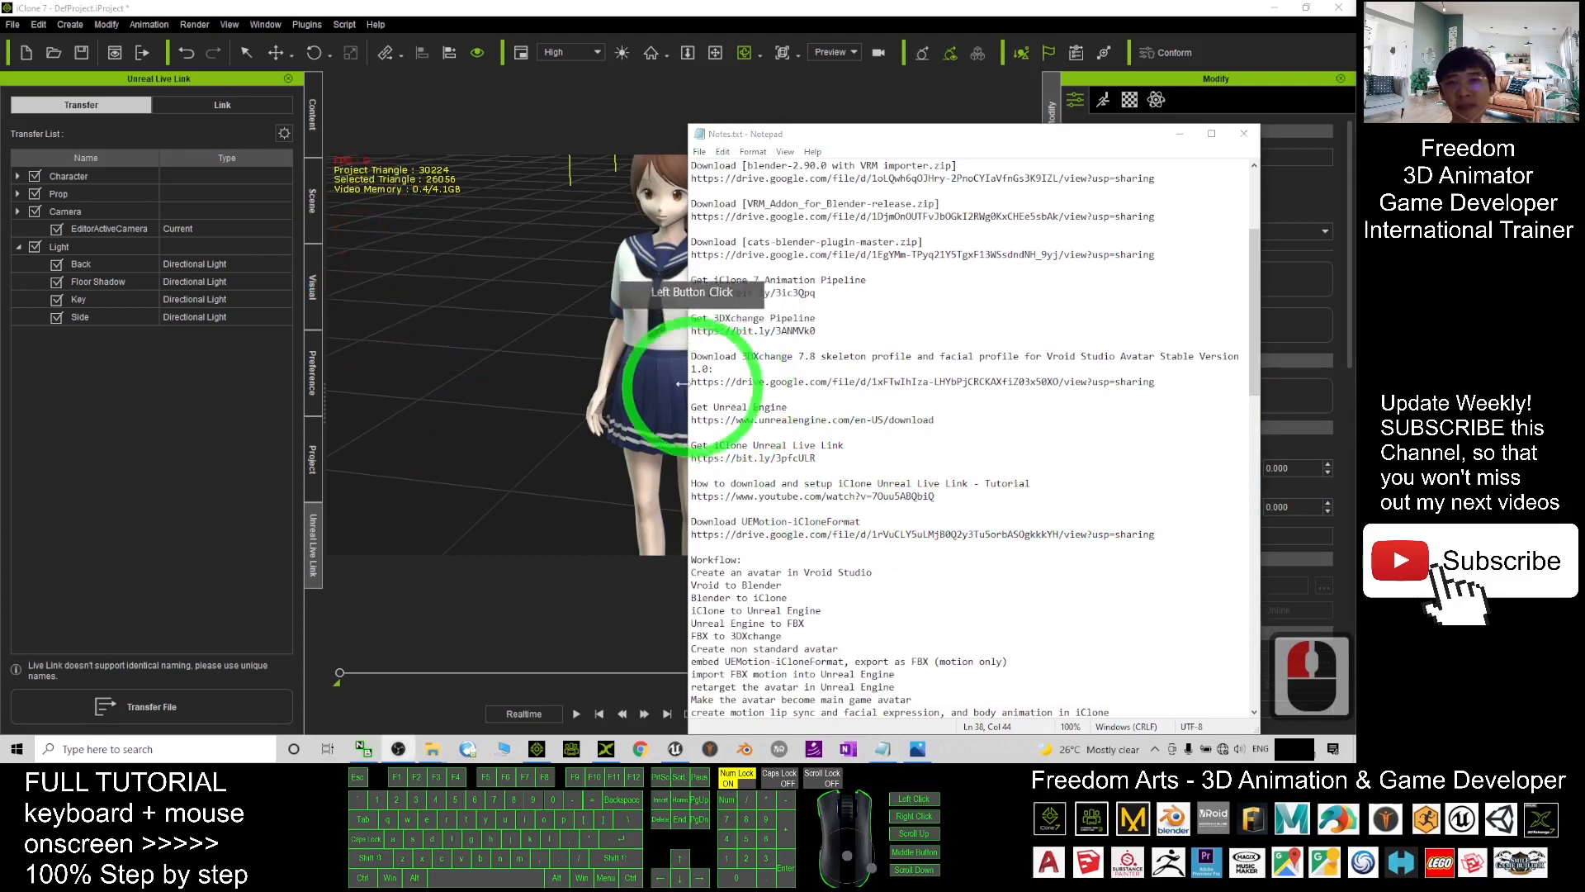
# - Select the character and turn off Place Assets in Scene in the Transfer List settings
pyautogui.click(648, 317)
pyautogui.click(691, 366)
pyautogui.scroll(3, 693, 366)
pyautogui.moveTo(715, 379); pyautogui.dragTo(768, 372)
pyautogui.click(321, 535)
pyautogui.click(276, 217)
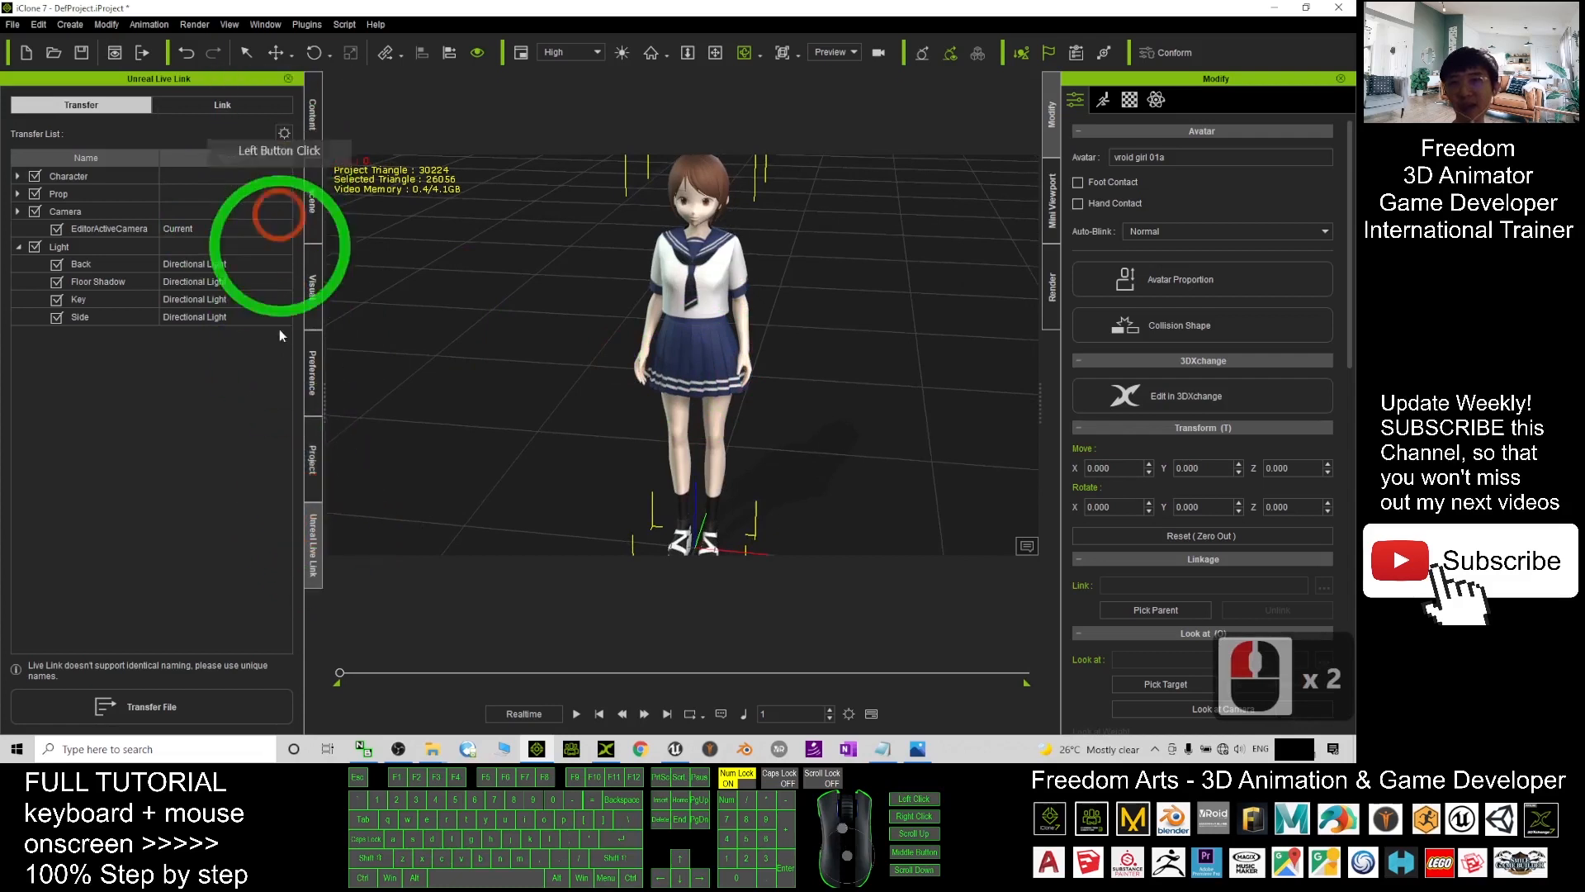
pyautogui.click(310, 538)
pyautogui.click(108, 308)
pyautogui.click(28, 240)
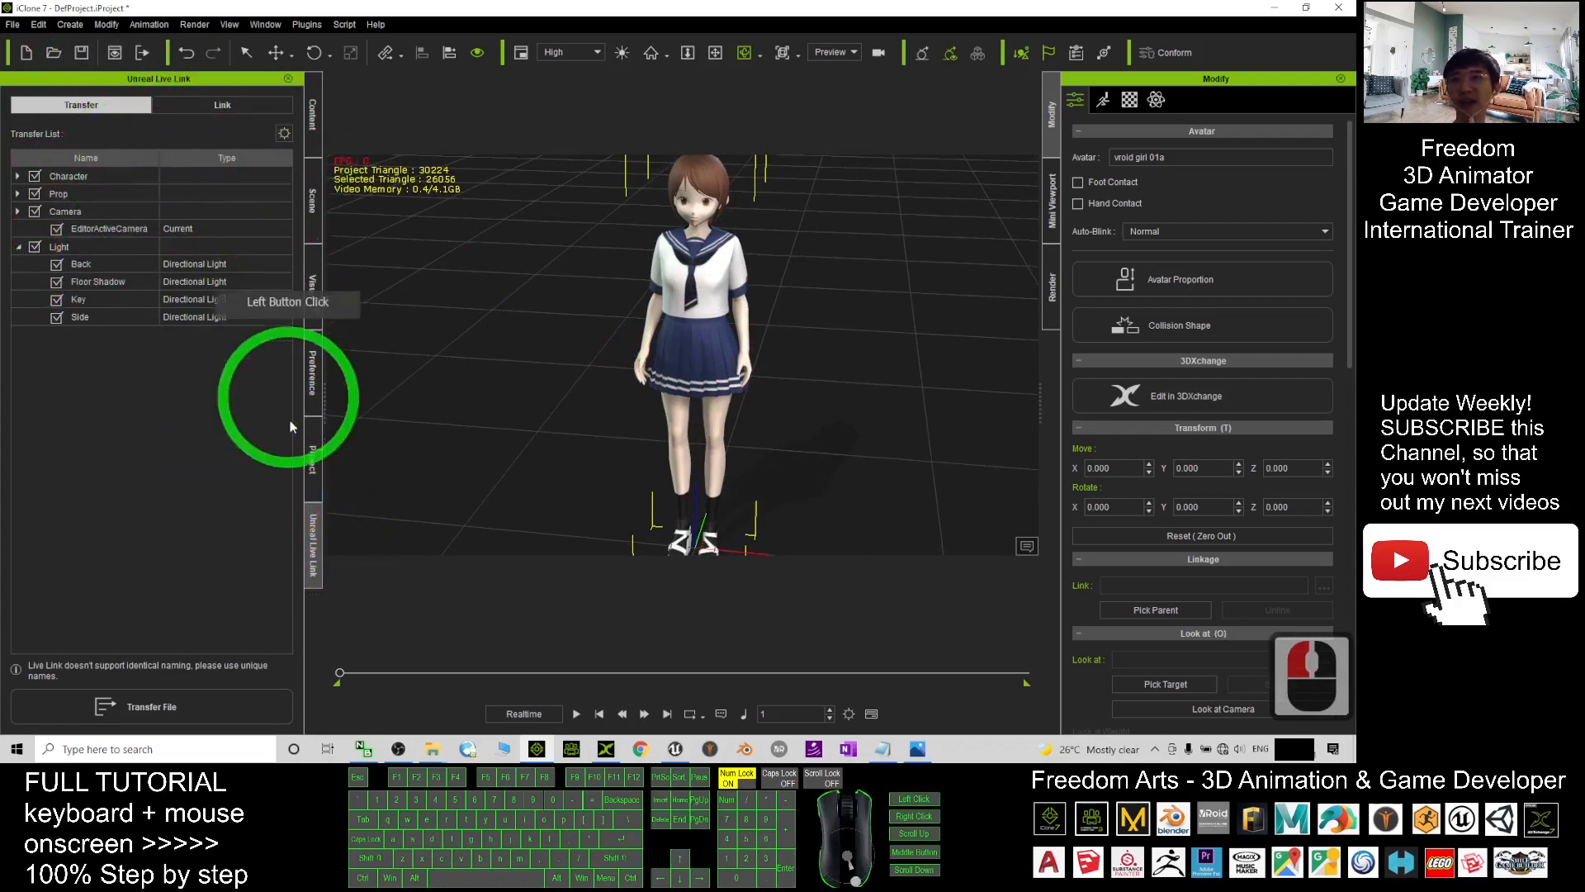
pyautogui.click(92, 110)
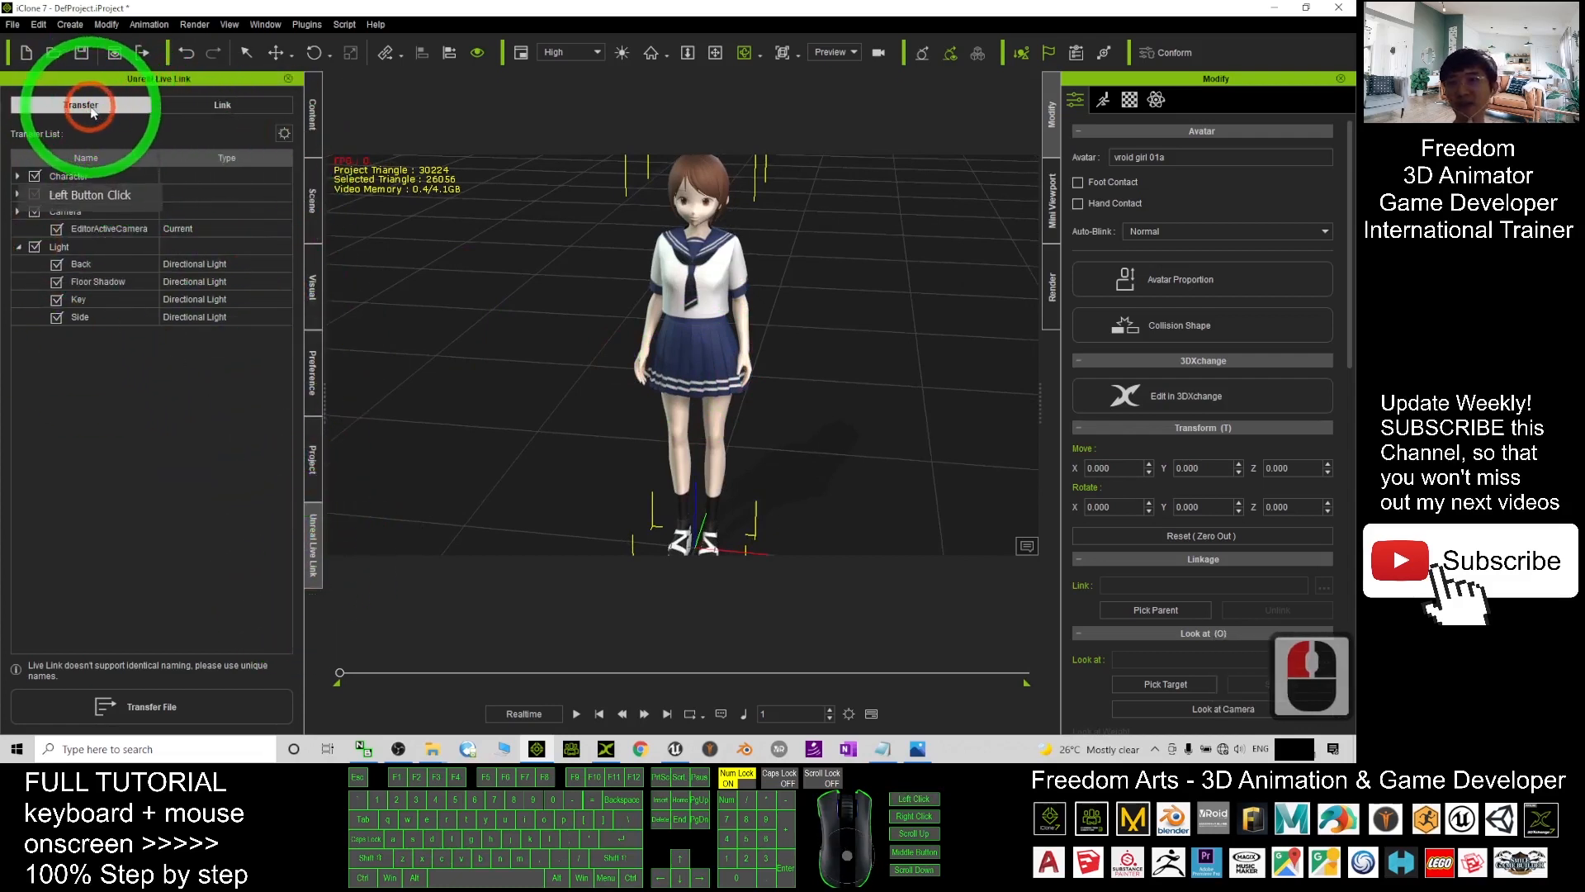
pyautogui.click(284, 135)
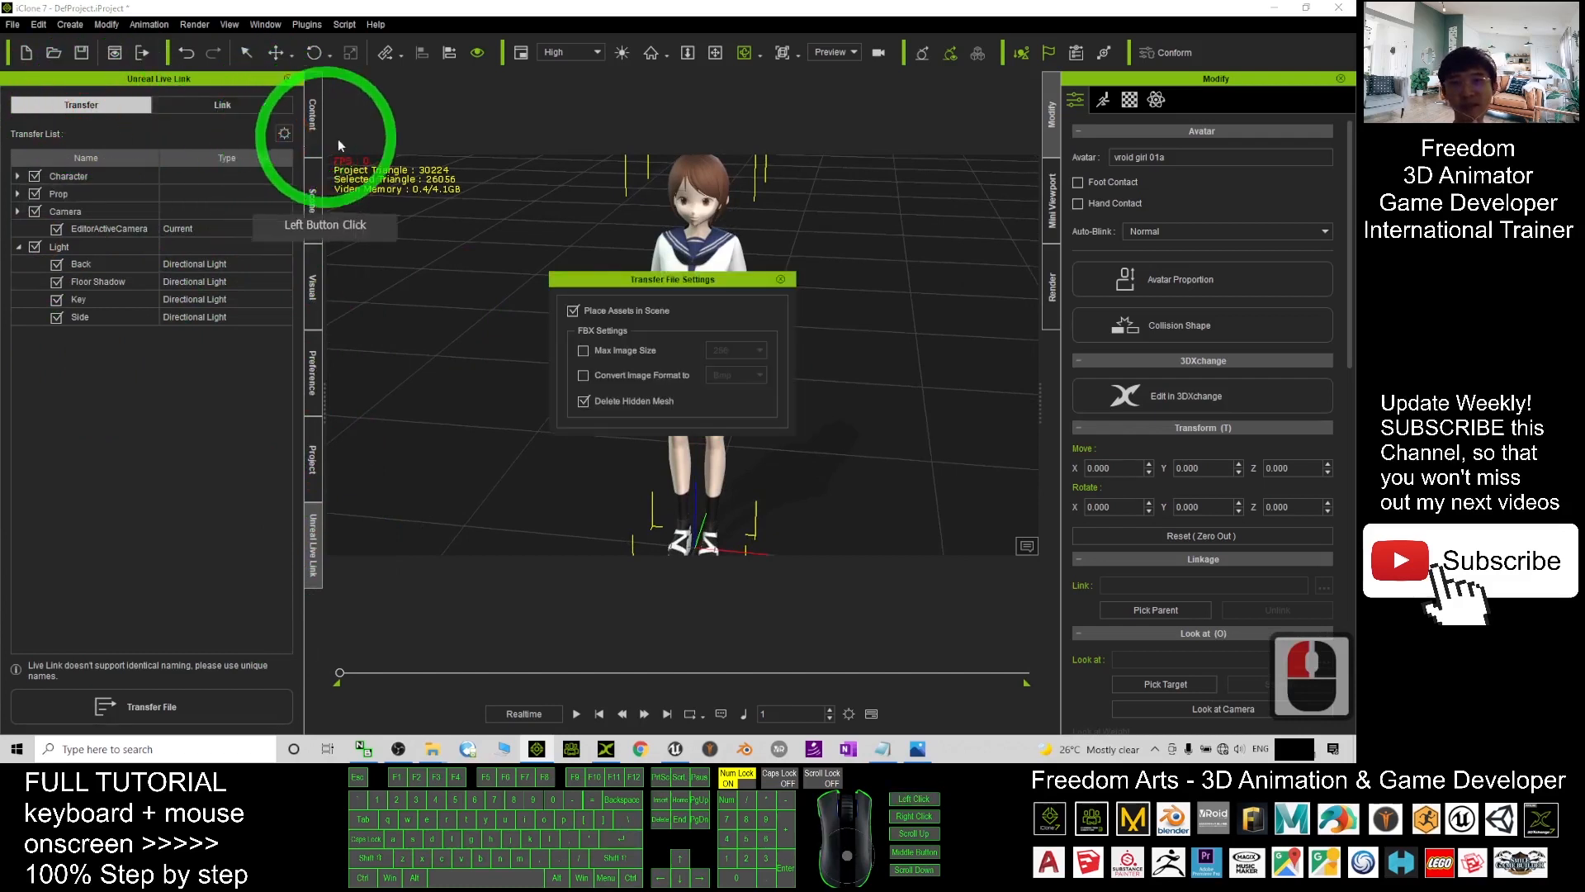
pyautogui.click(576, 309)
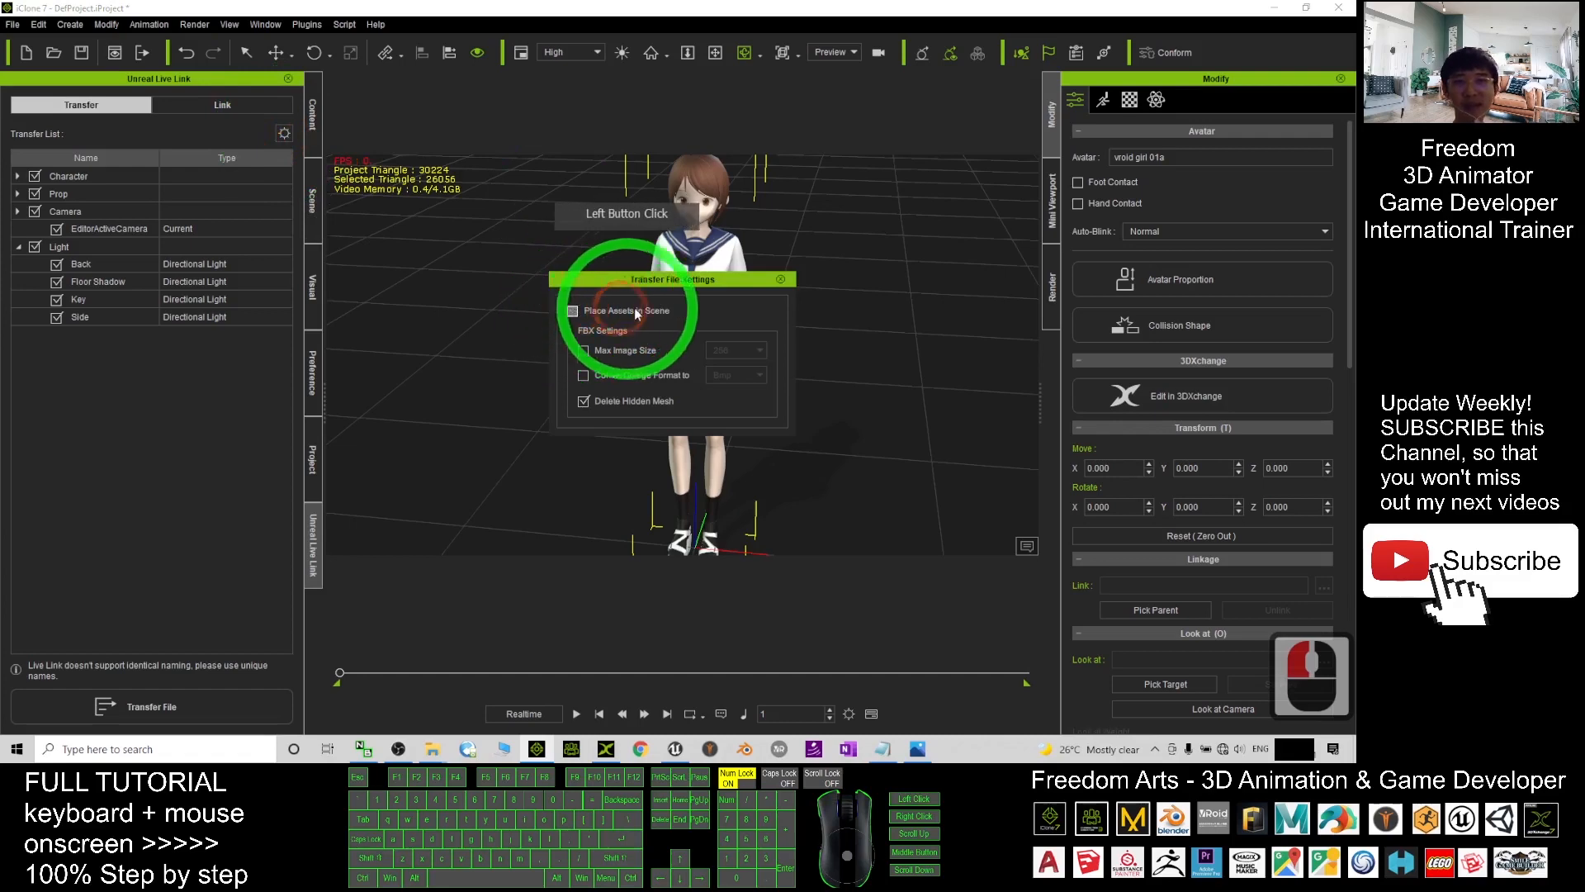
pyautogui.click(781, 281)
# - Leave only vroid girl 01a ticked in the transfer list and transfer it to Unreal
pyautogui.moveTo(810, 357); pyautogui.dragTo(699, 441)
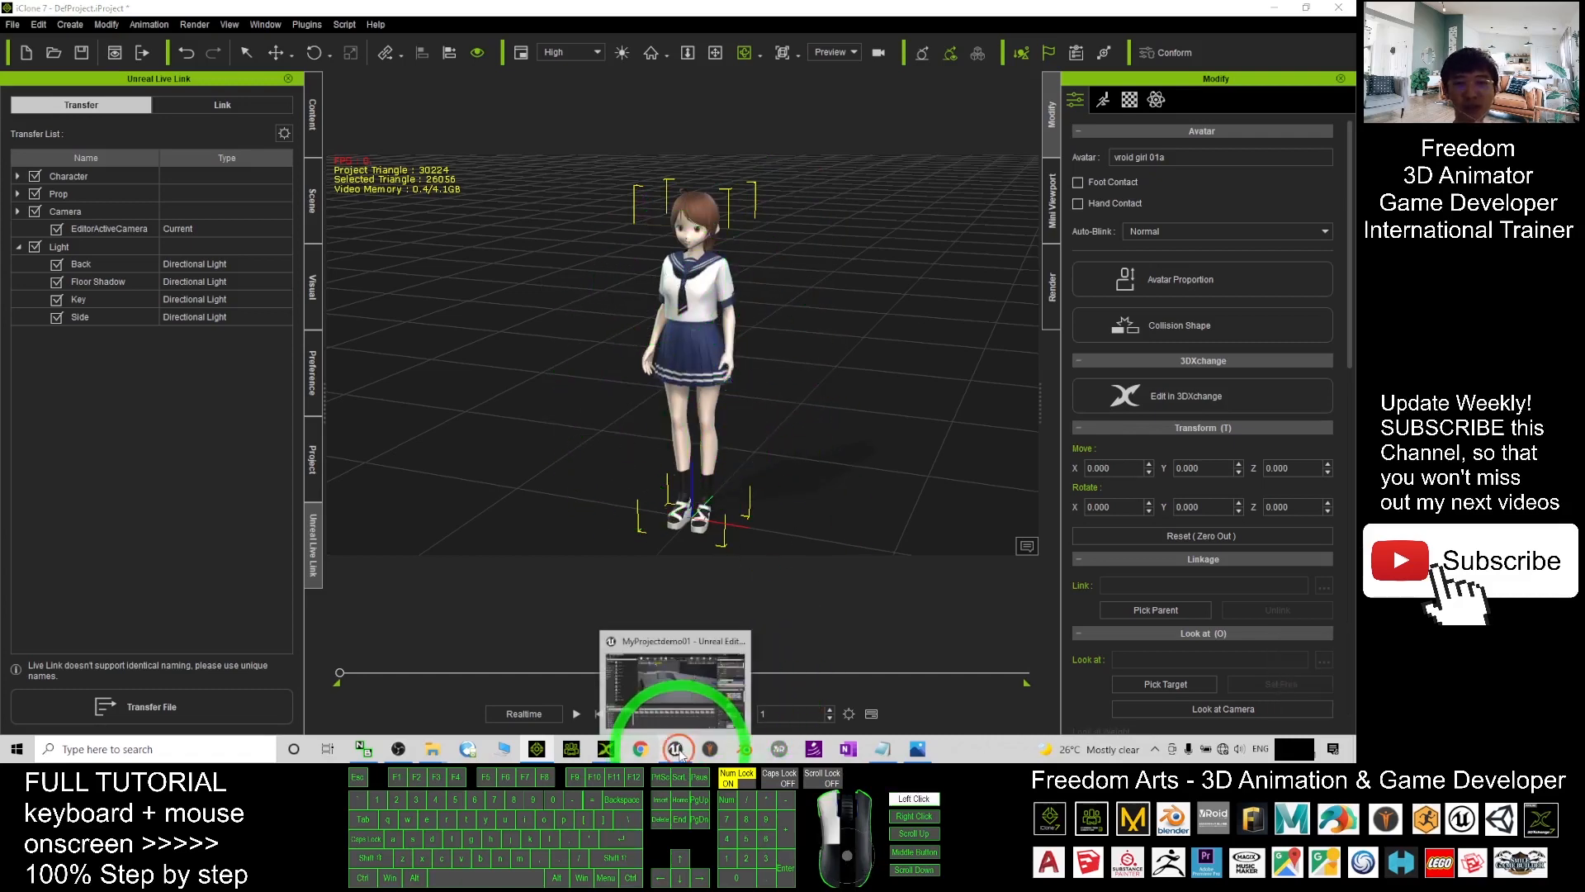
pyautogui.click(679, 750)
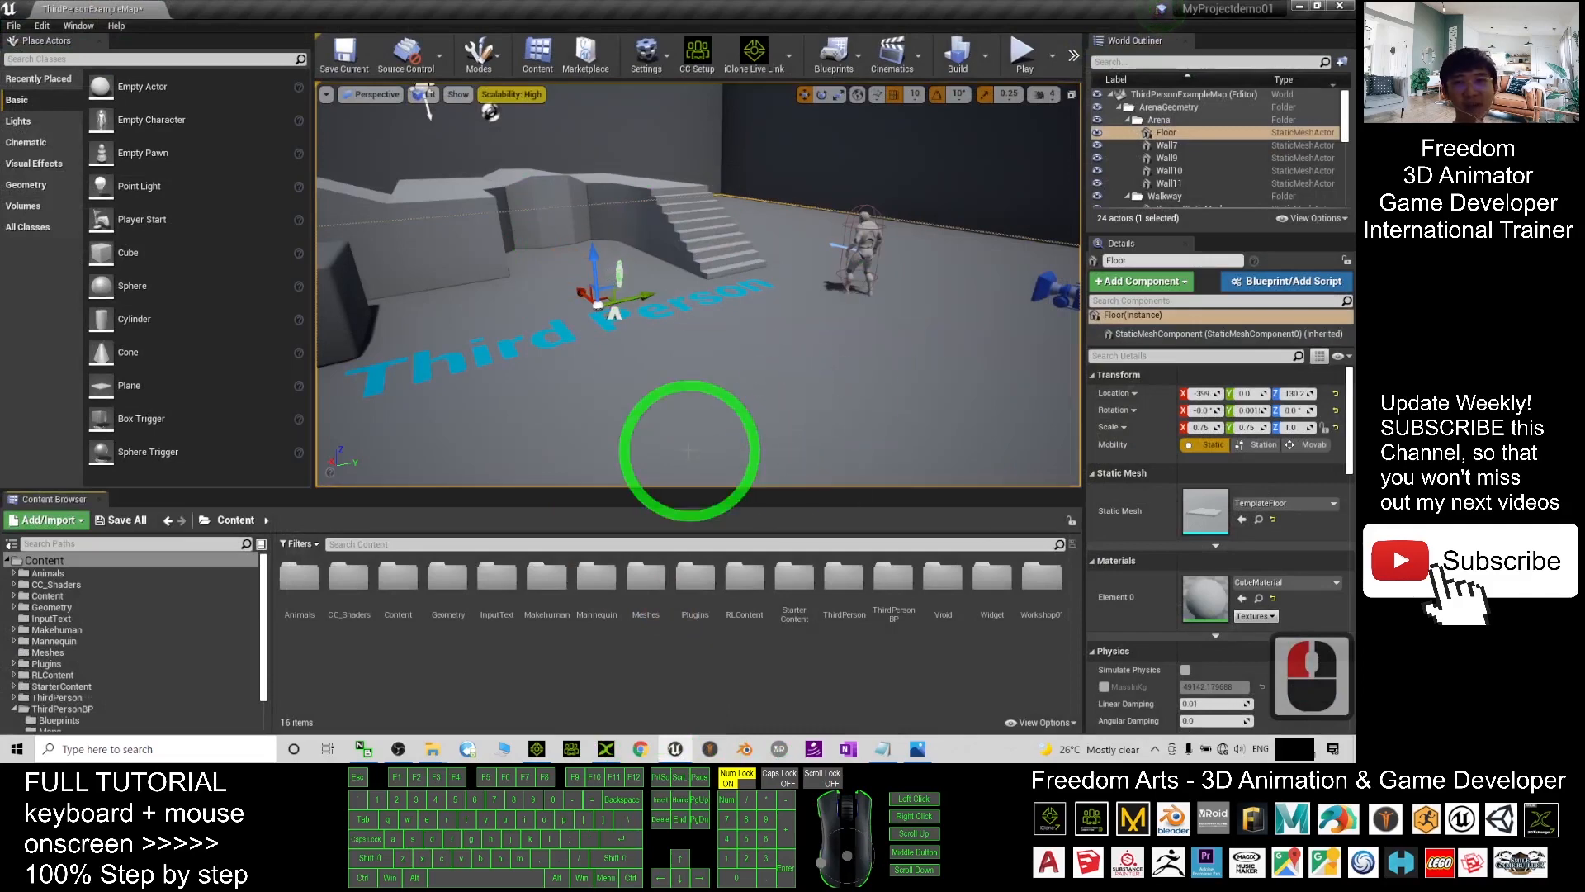
pyautogui.click(1298, 6)
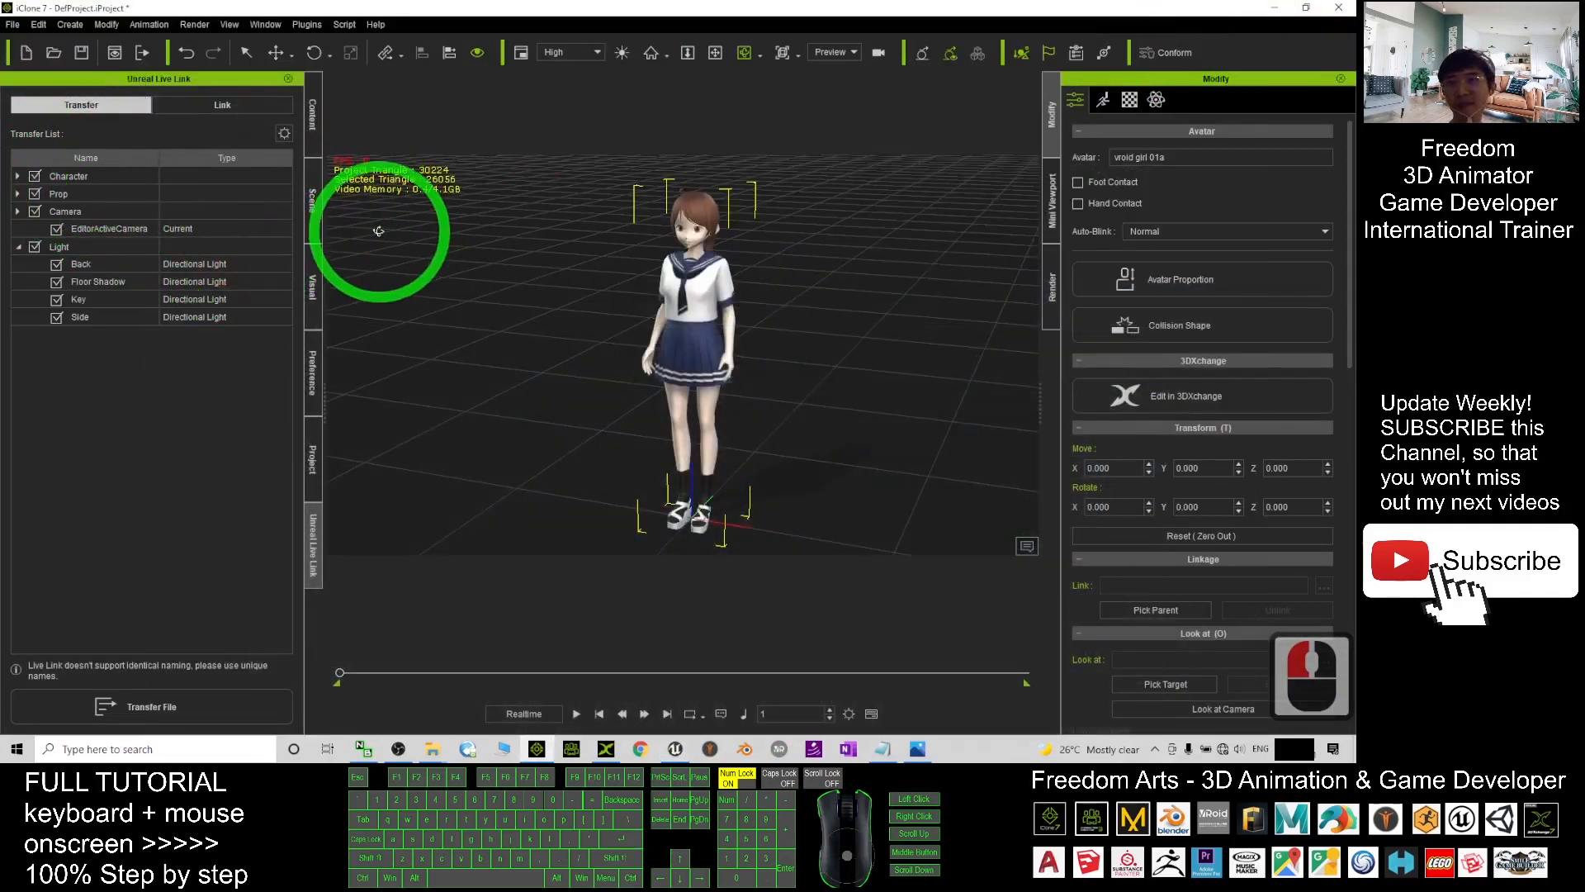
pyautogui.click(35, 177)
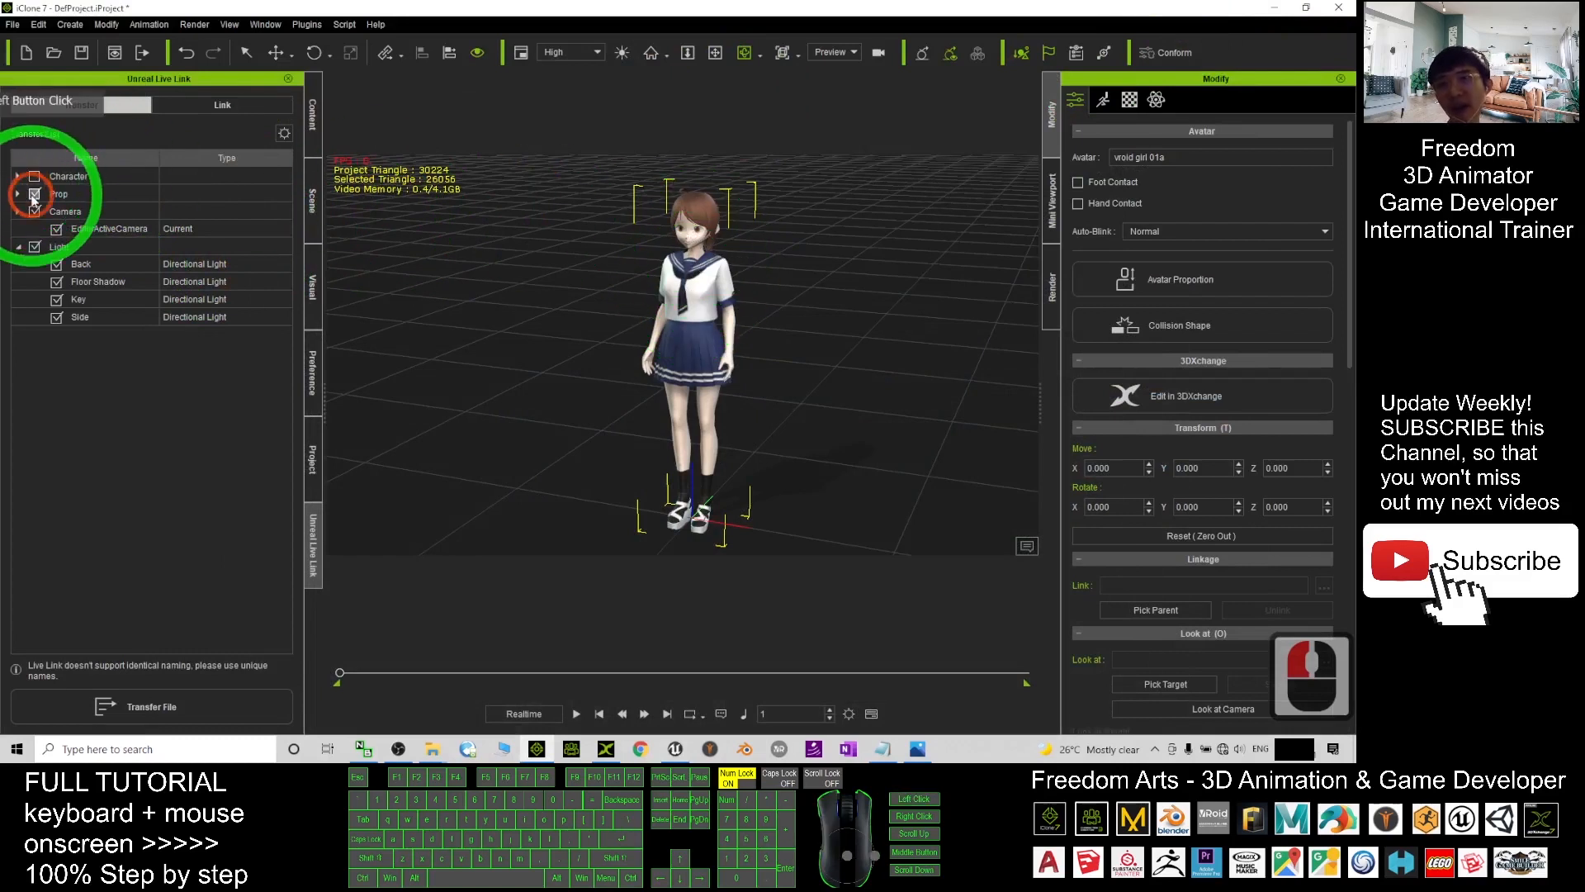
pyautogui.click(35, 194)
pyautogui.click(34, 211)
pyautogui.click(34, 247)
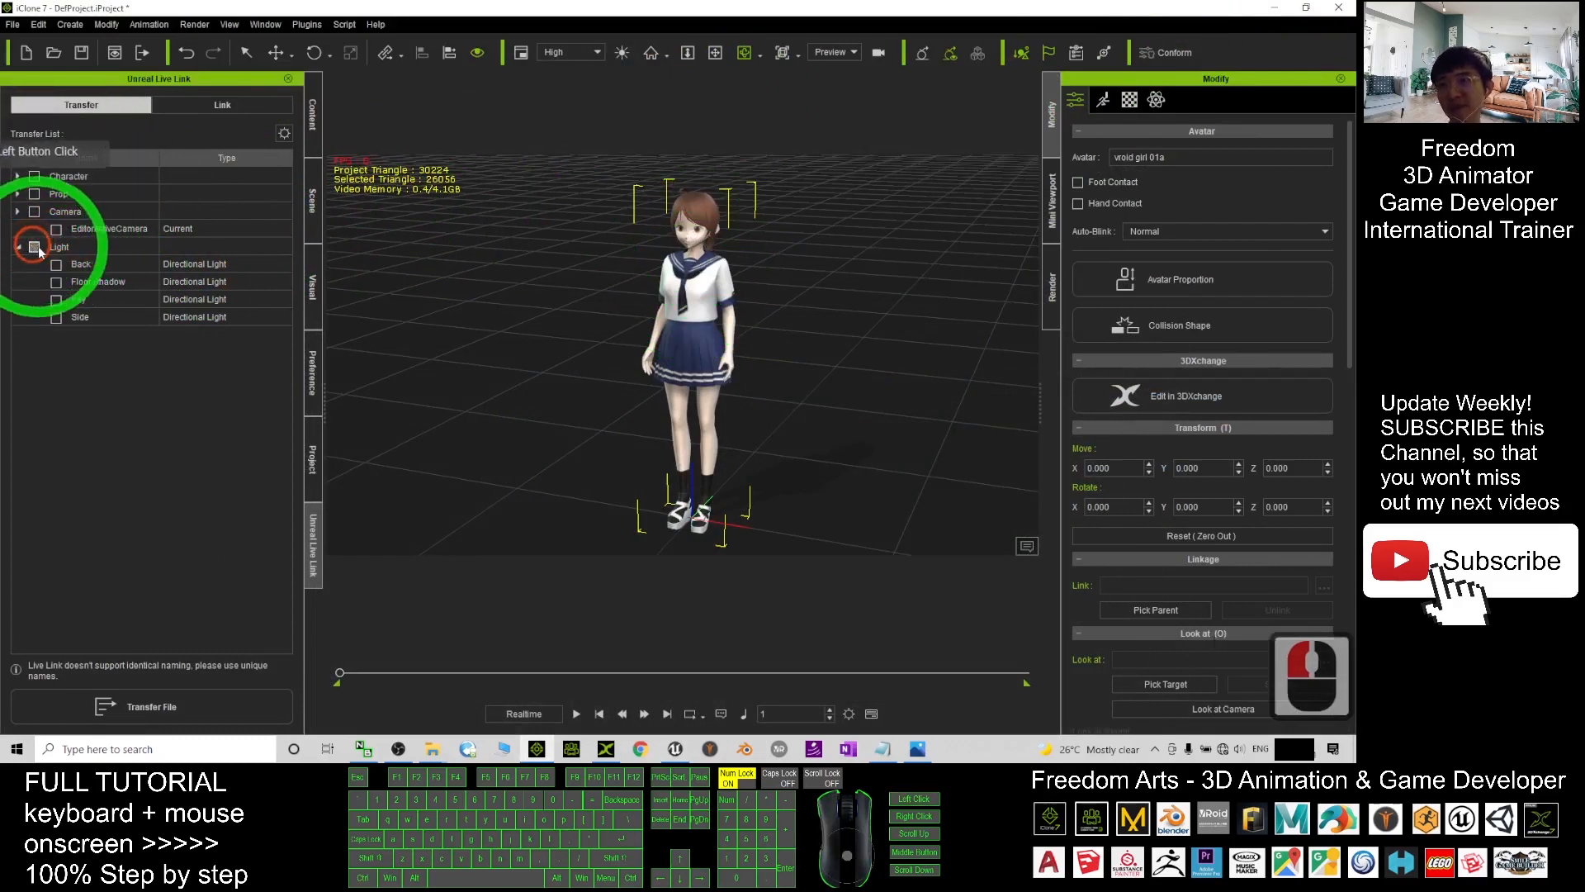
pyautogui.click(18, 177)
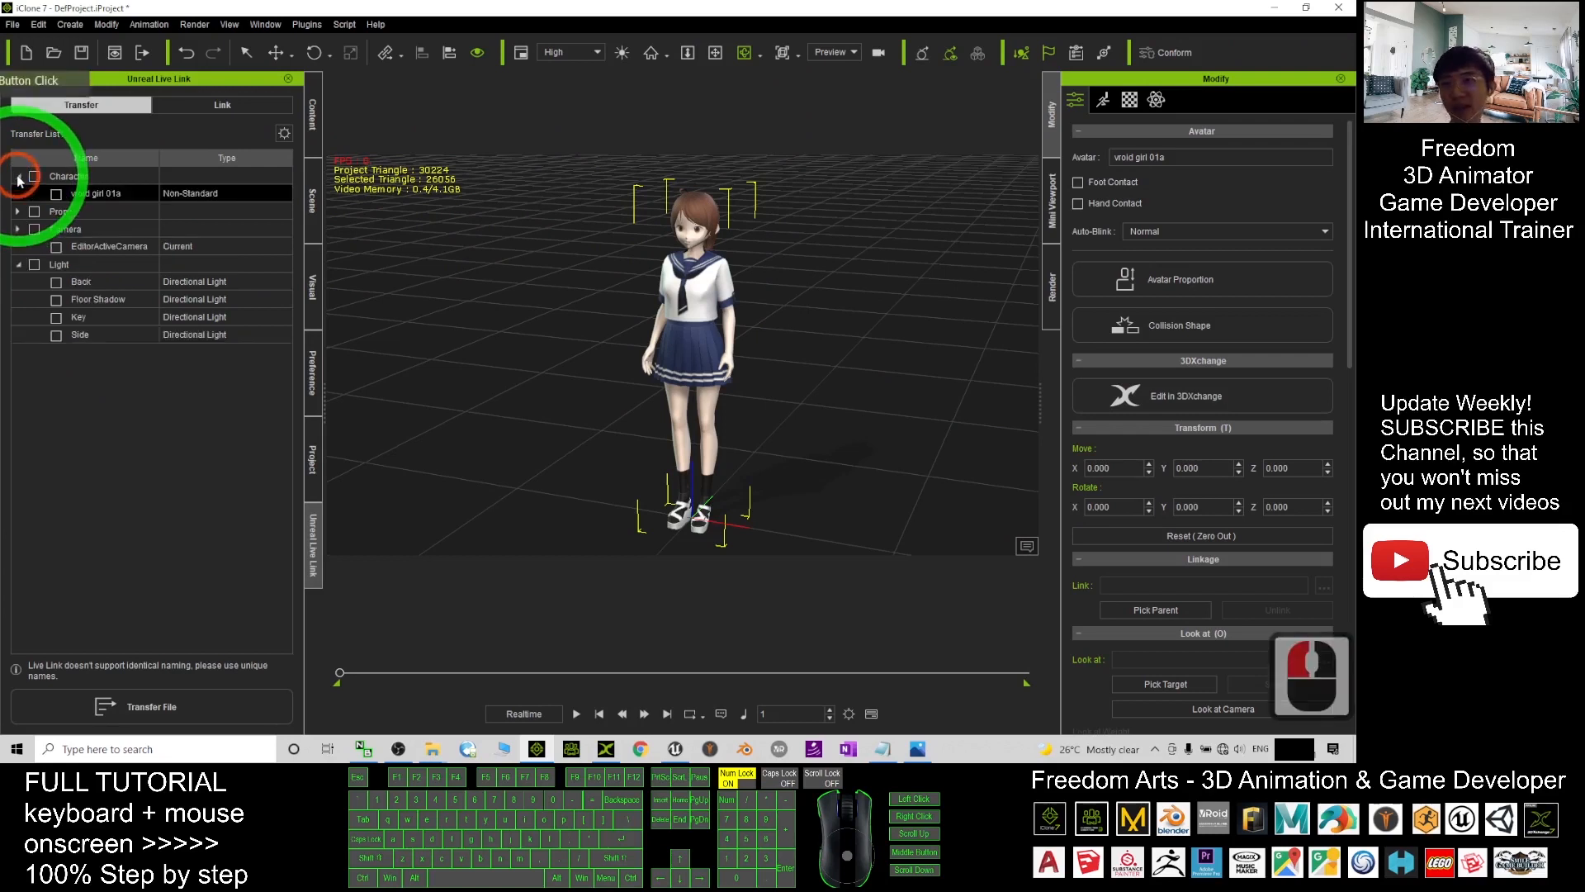
pyautogui.click(56, 195)
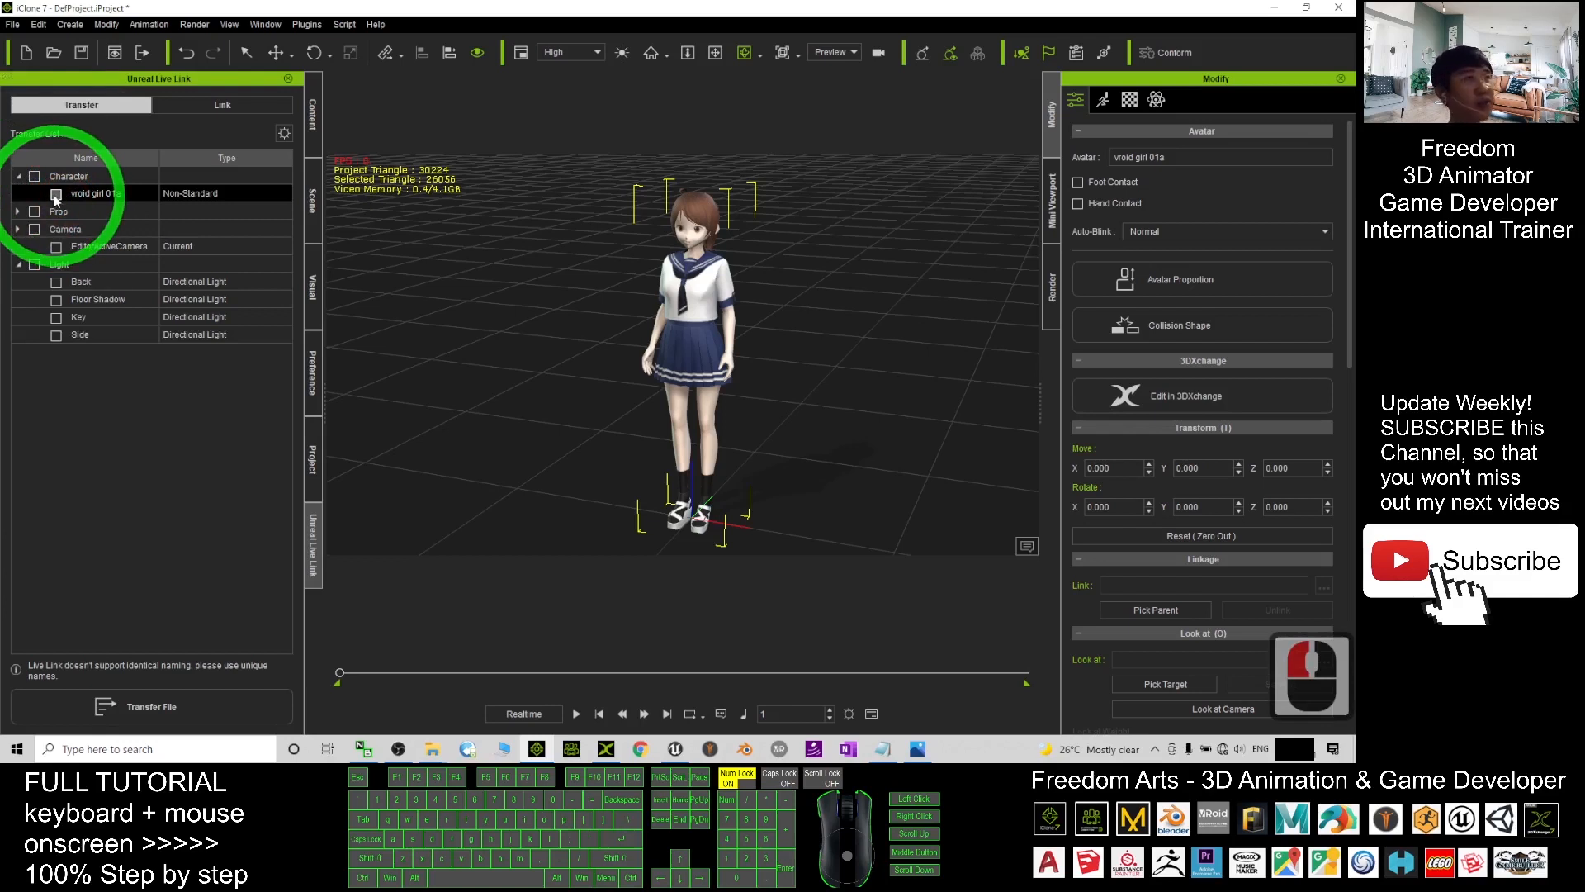
pyautogui.click(55, 195)
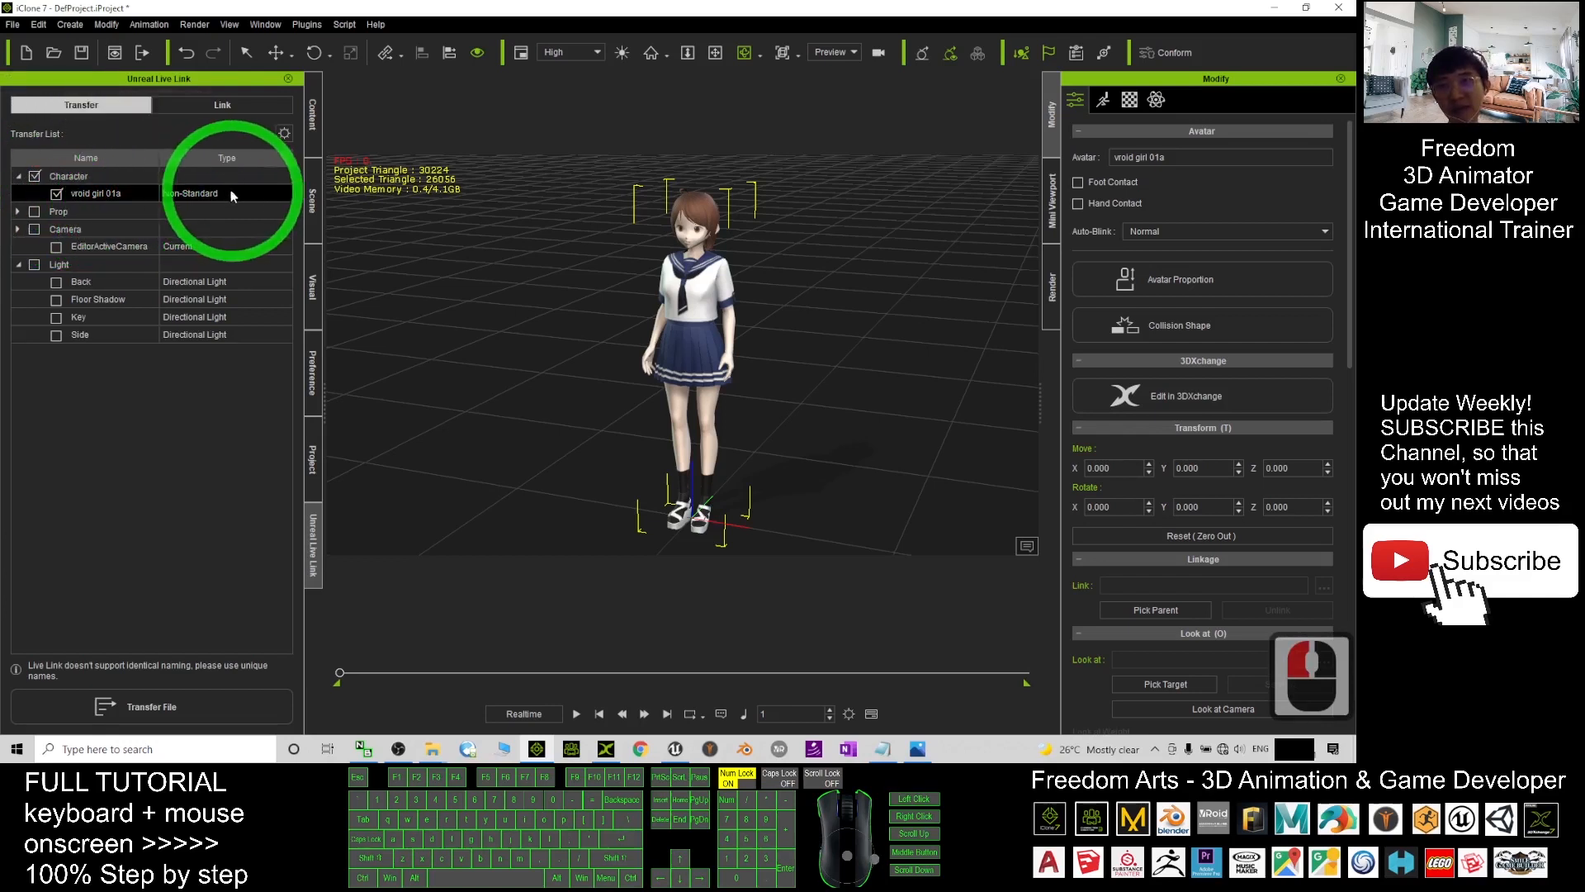
pyautogui.click(181, 700)
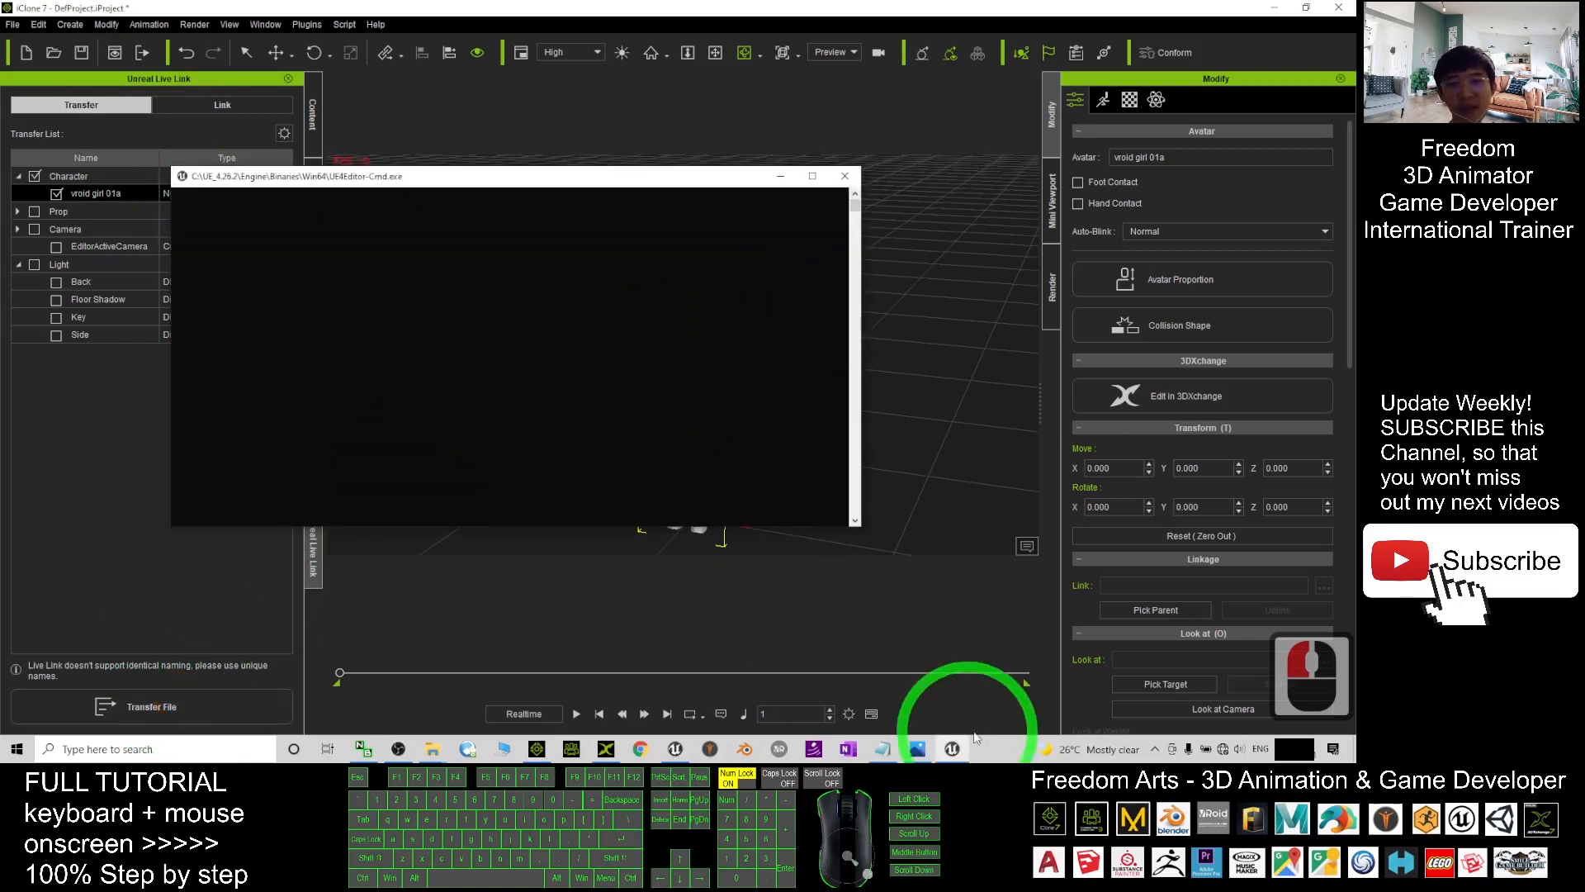
# - Check the Unreal import console's progress and bring the editor forward
pyautogui.click(953, 749)
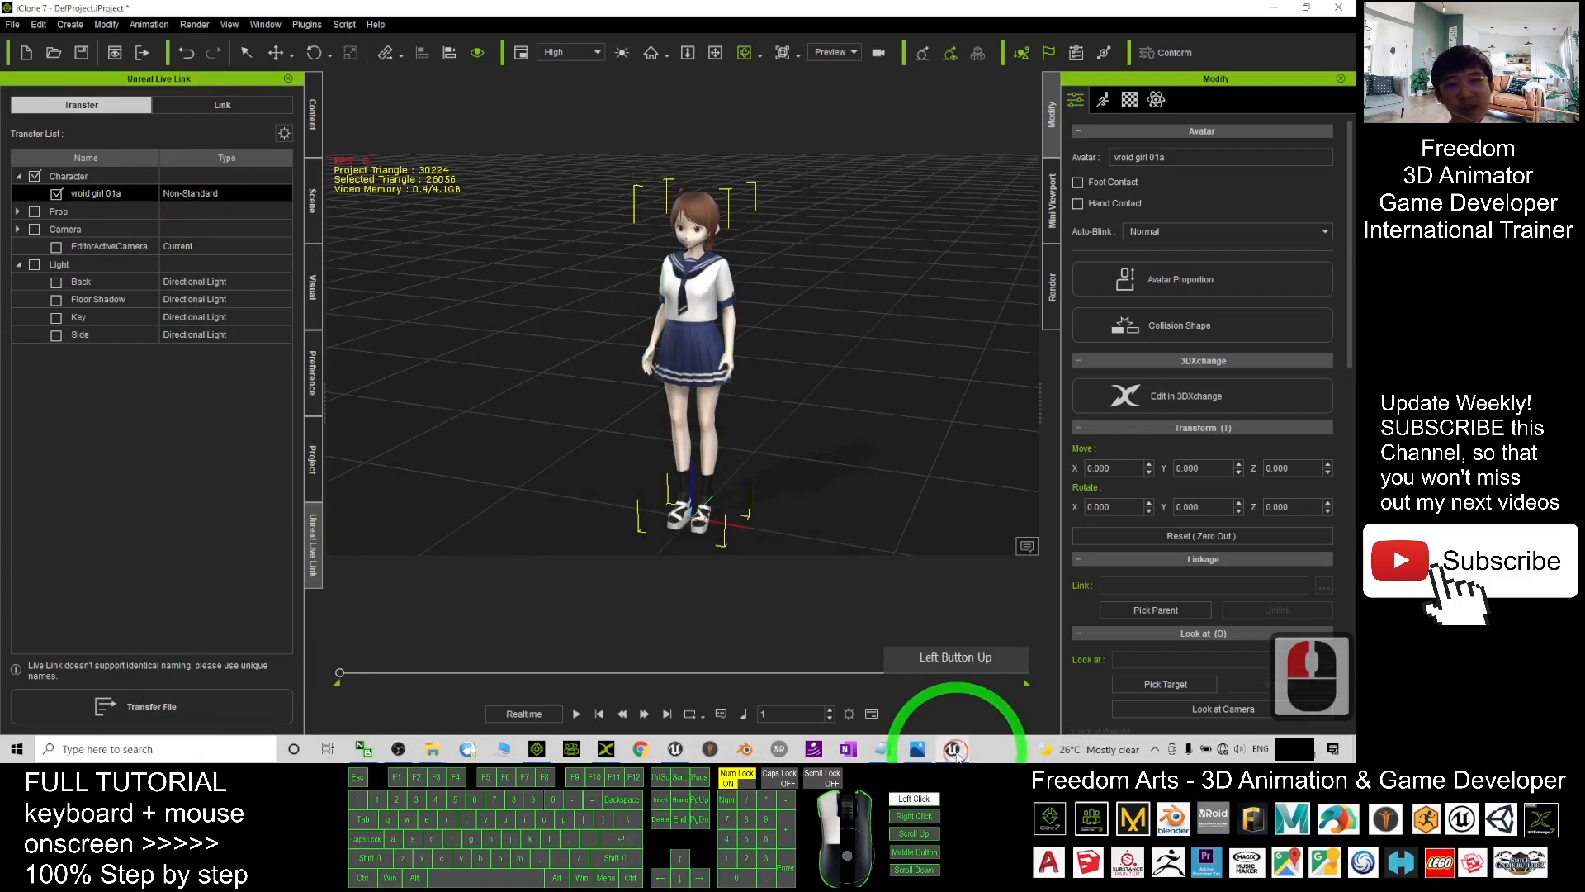
pyautogui.click(953, 749)
pyautogui.click(587, 723)
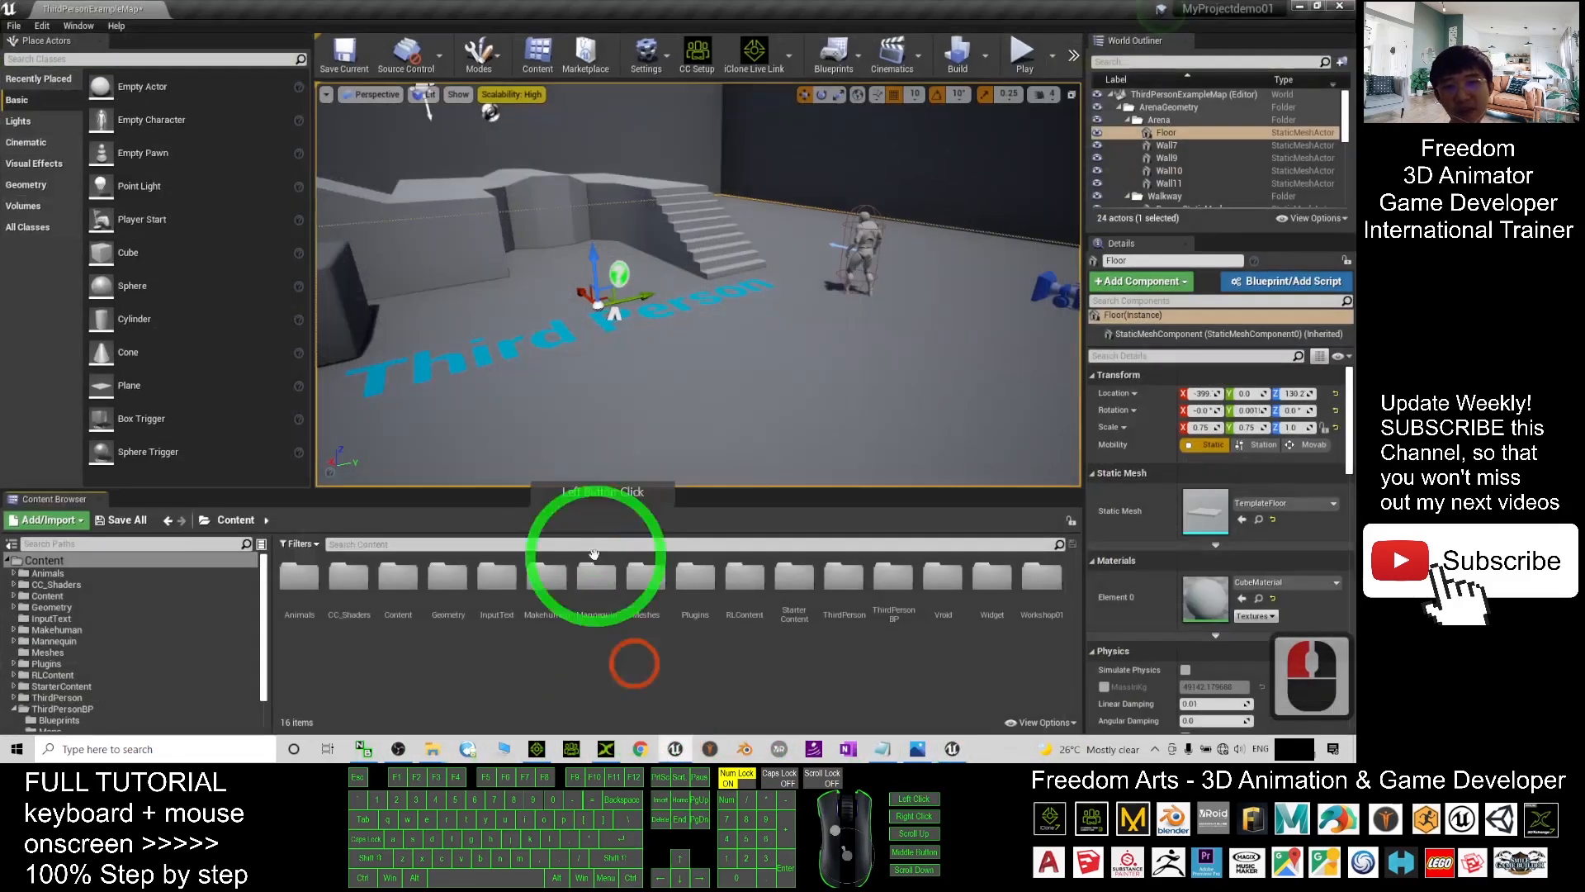
pyautogui.click(953, 748)
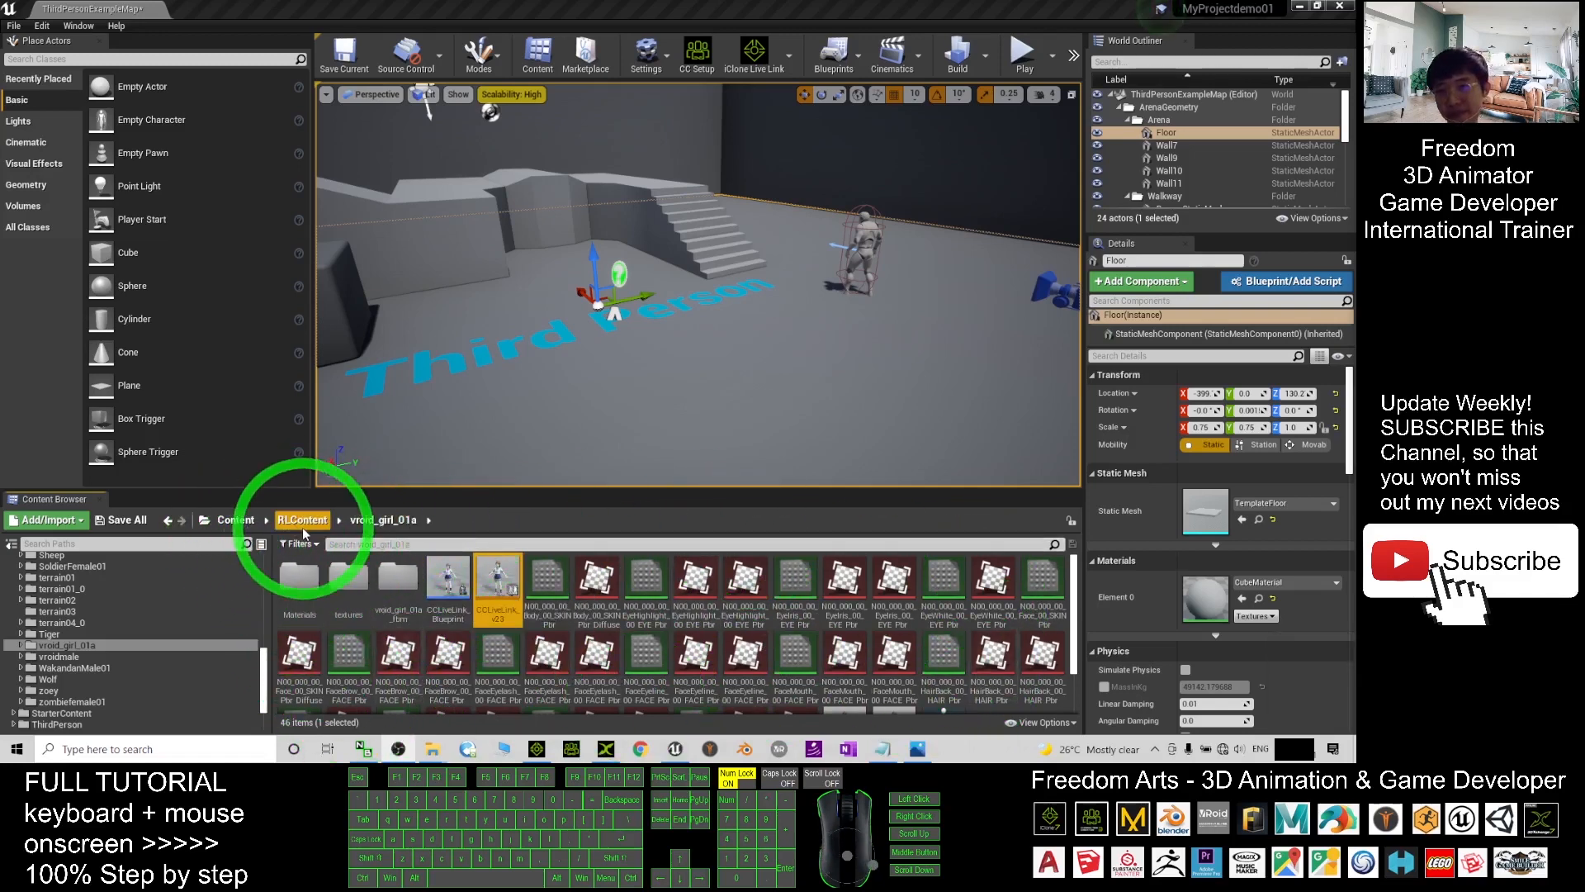
# - Browse from Content into RLContent and open the vroid_girl_01a folder
pyautogui.click(234, 518)
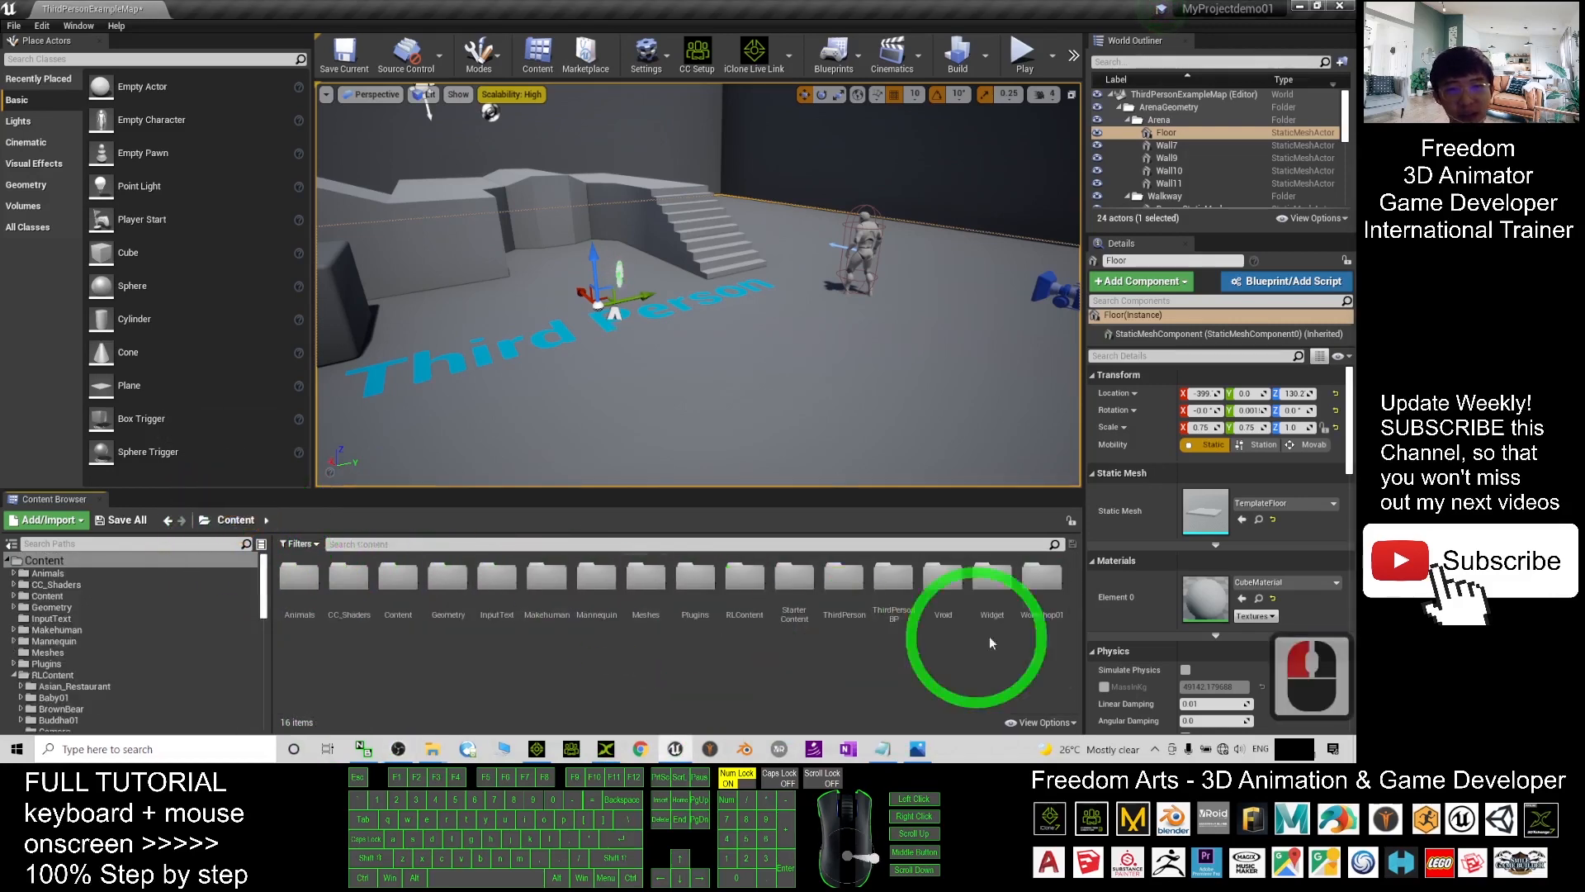
pyautogui.click(744, 591)
pyautogui.doubleClick(744, 591)
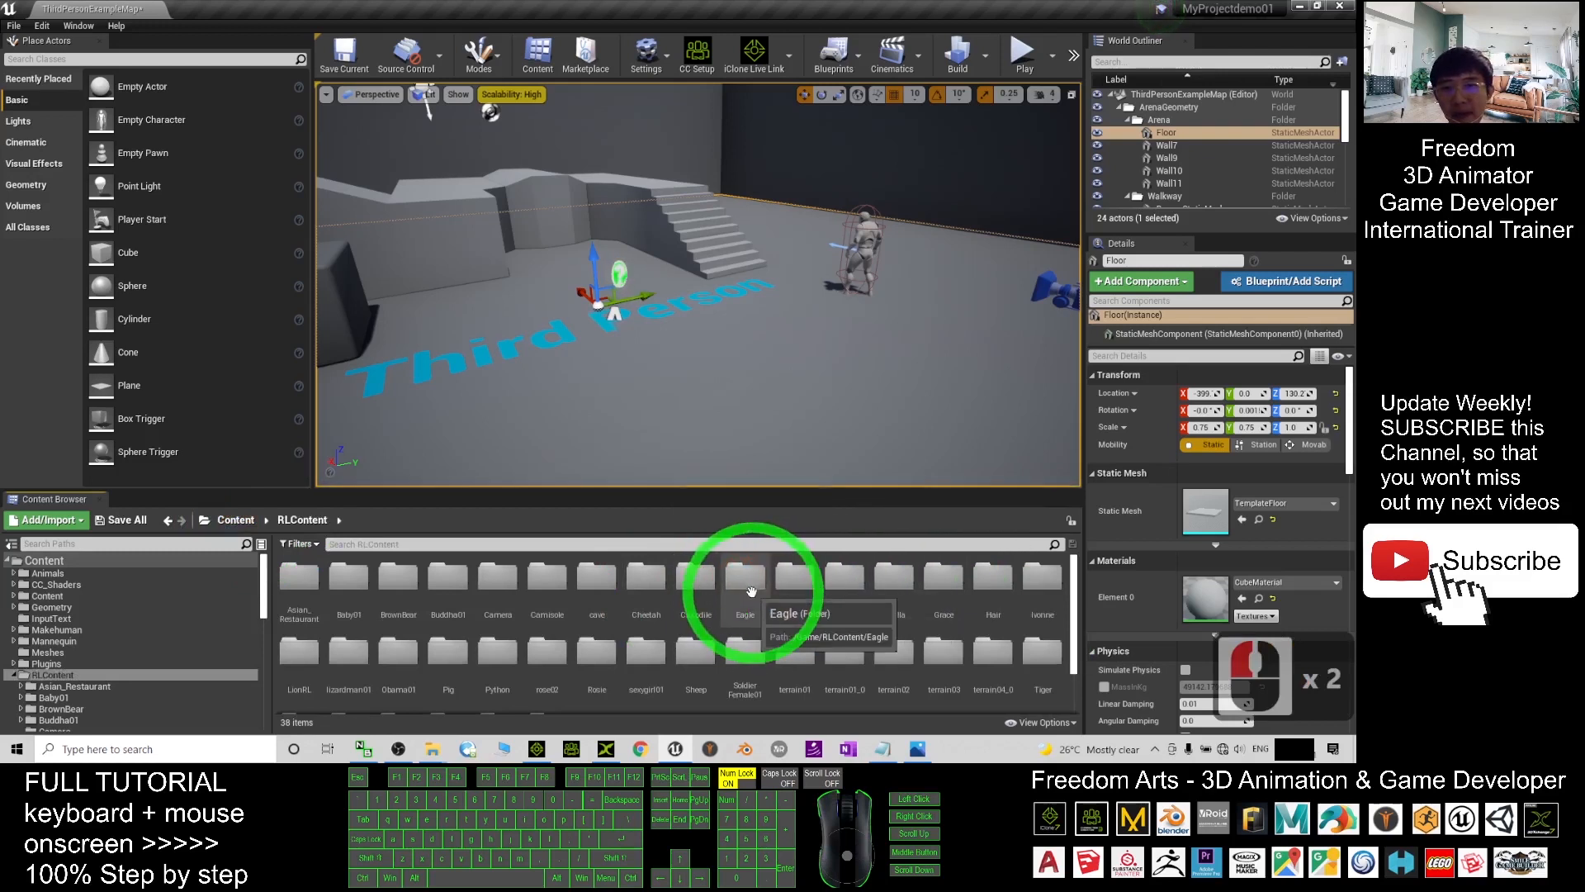
pyautogui.scroll(-5, 767, 652)
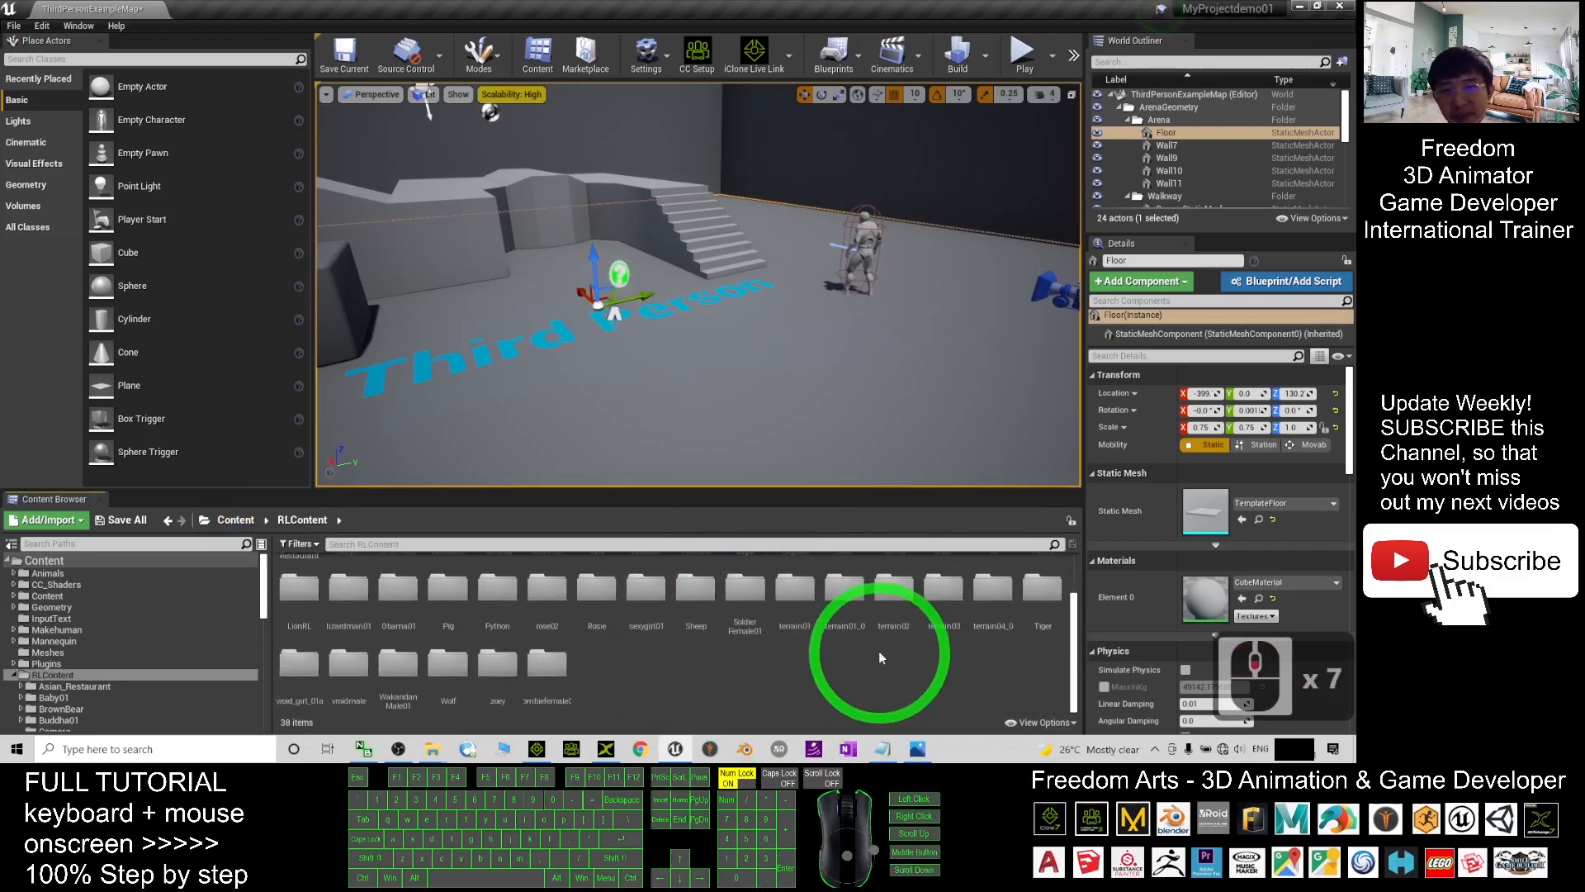
pyautogui.click(307, 666)
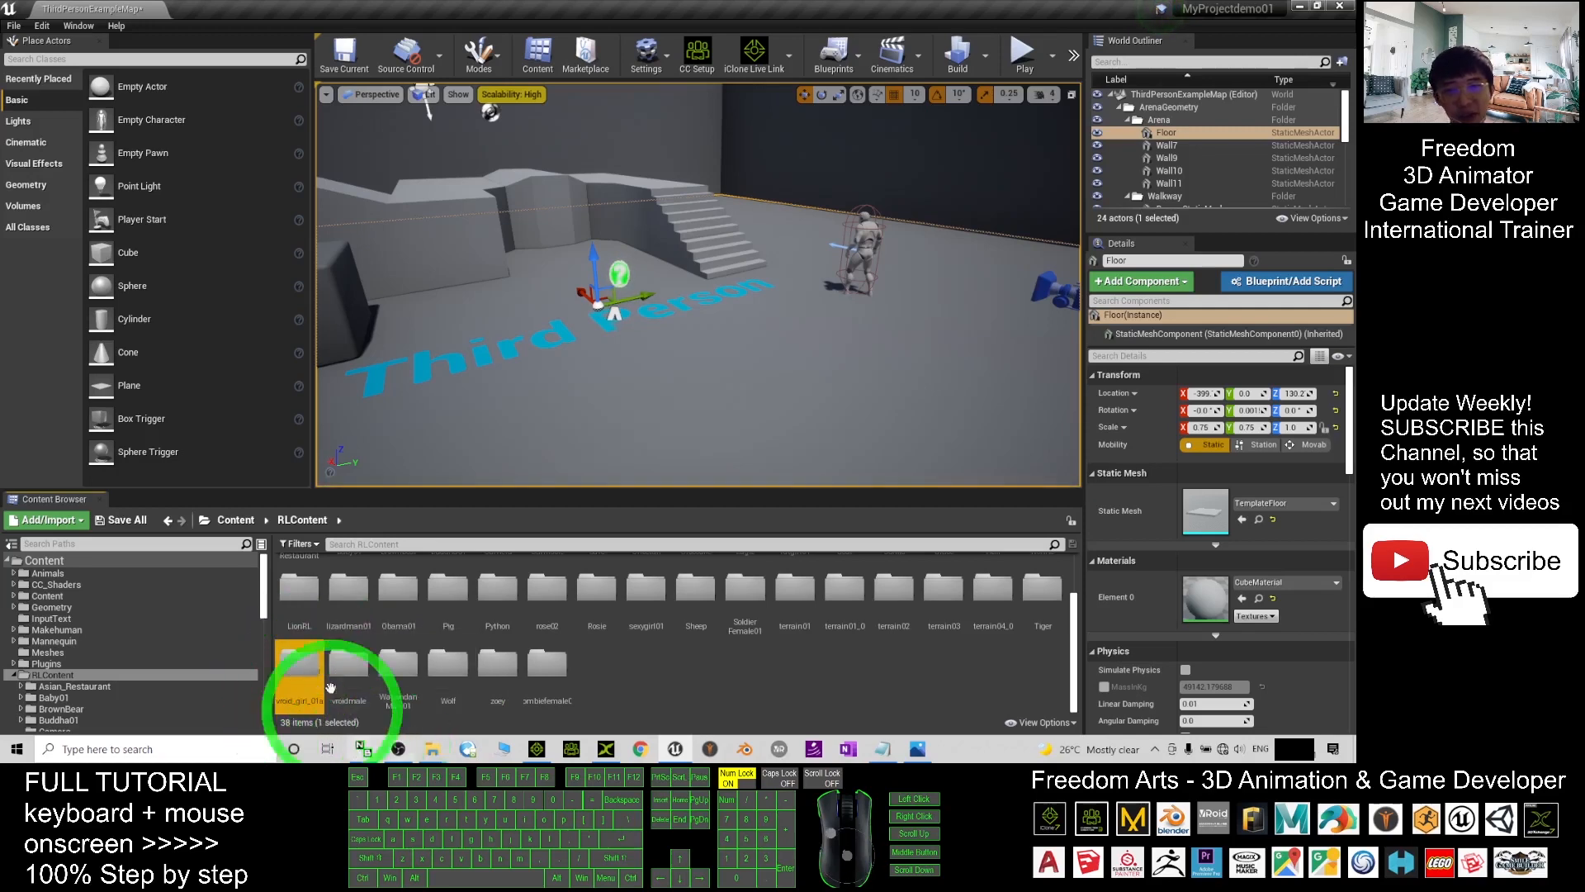
pyautogui.click(301, 664)
pyautogui.doubleClick(300, 664)
pyautogui.click(858, 640)
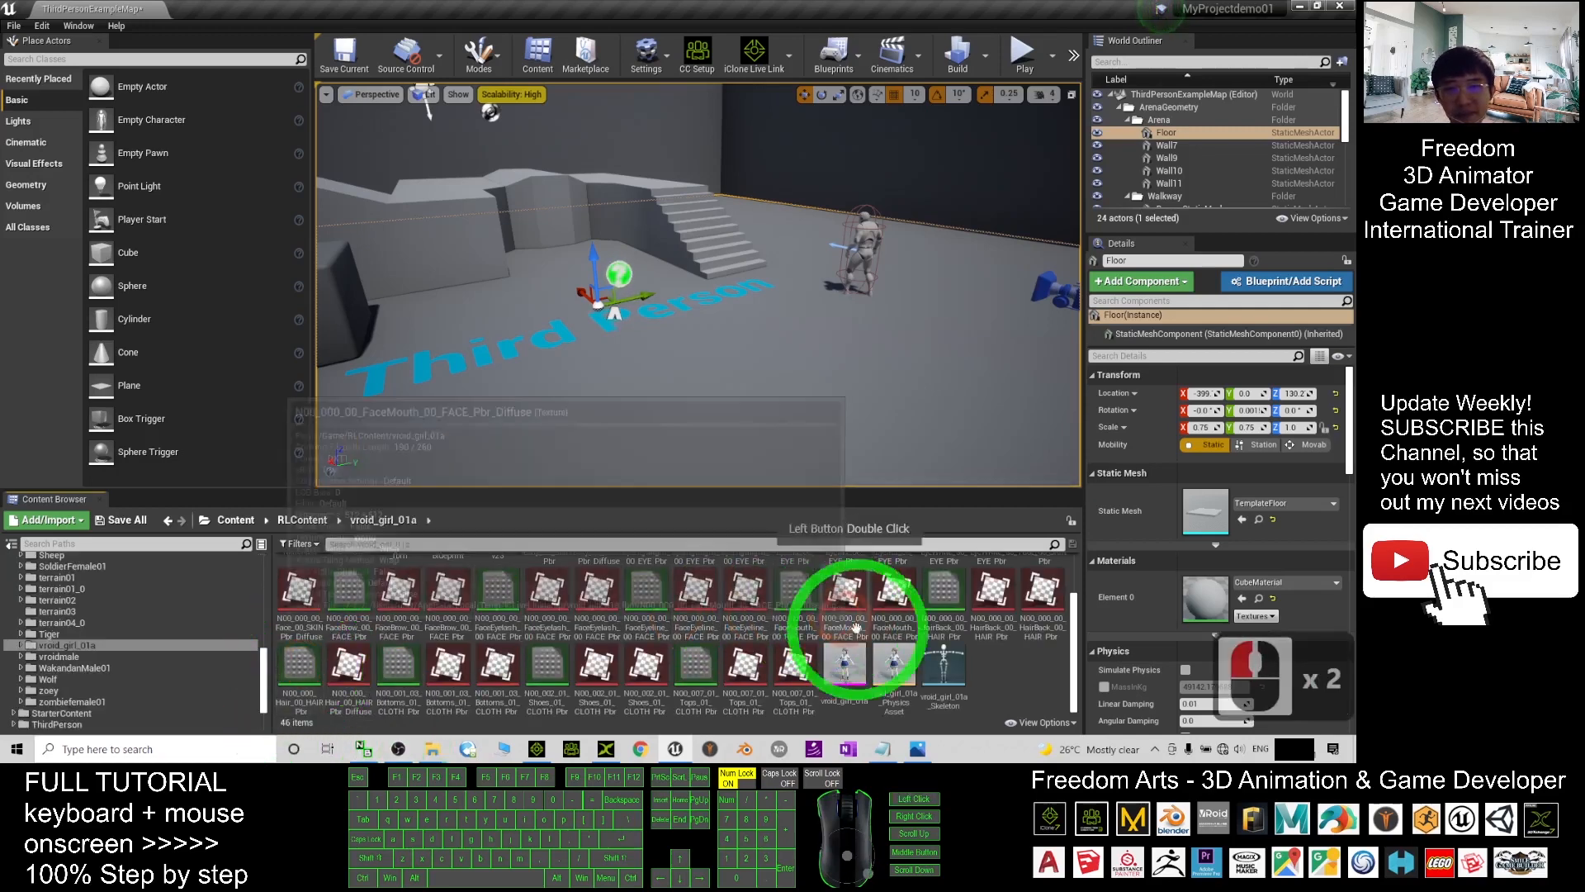
pyautogui.click(1028, 606)
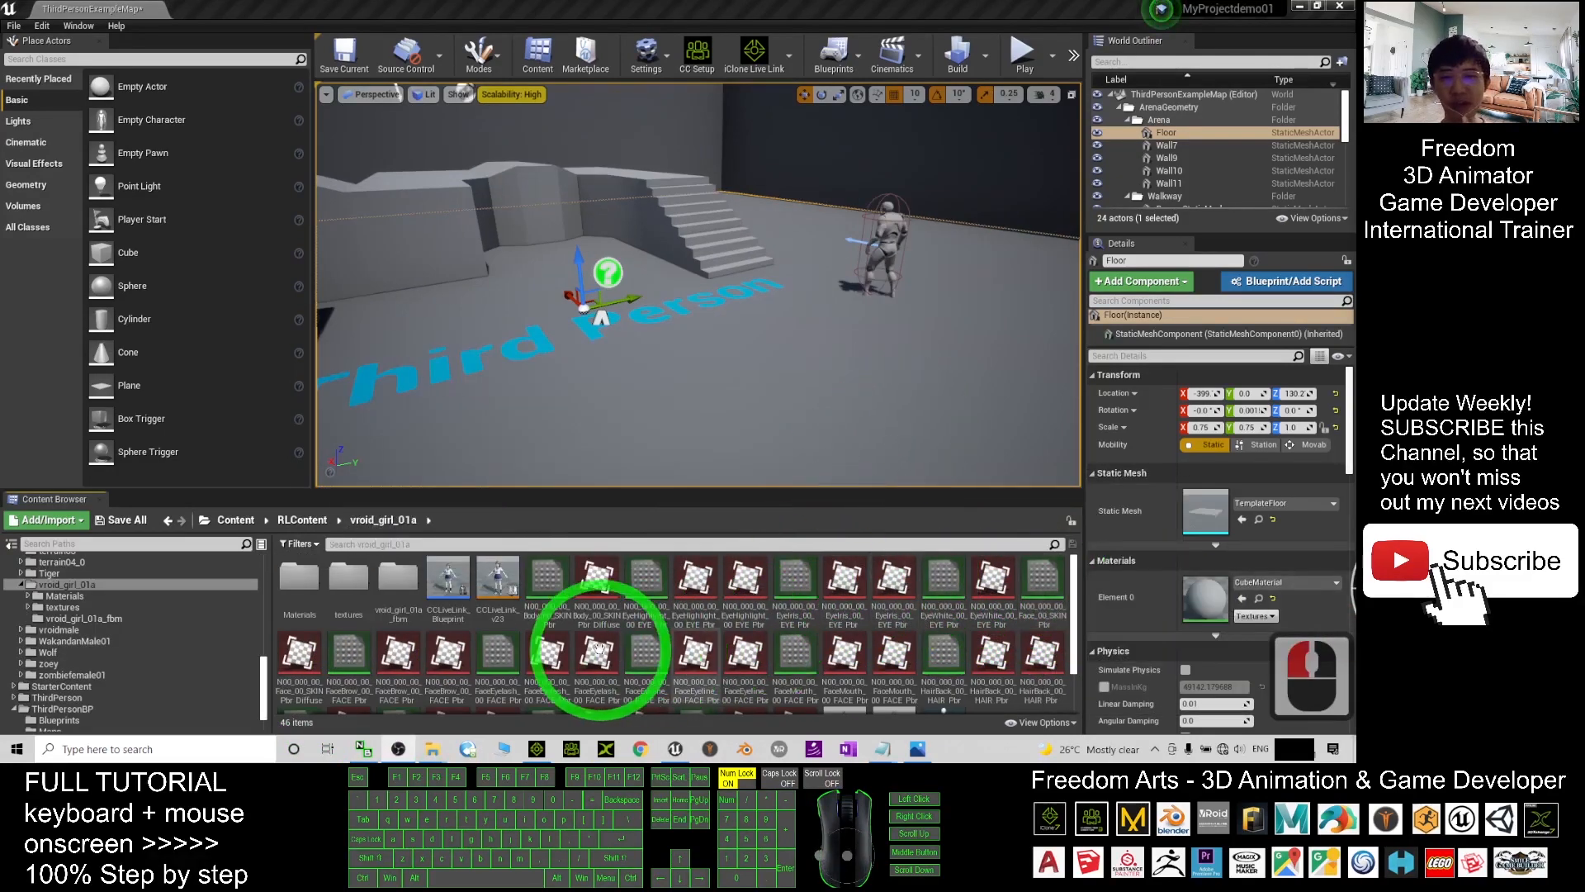
pyautogui.scroll(-5, 726, 630)
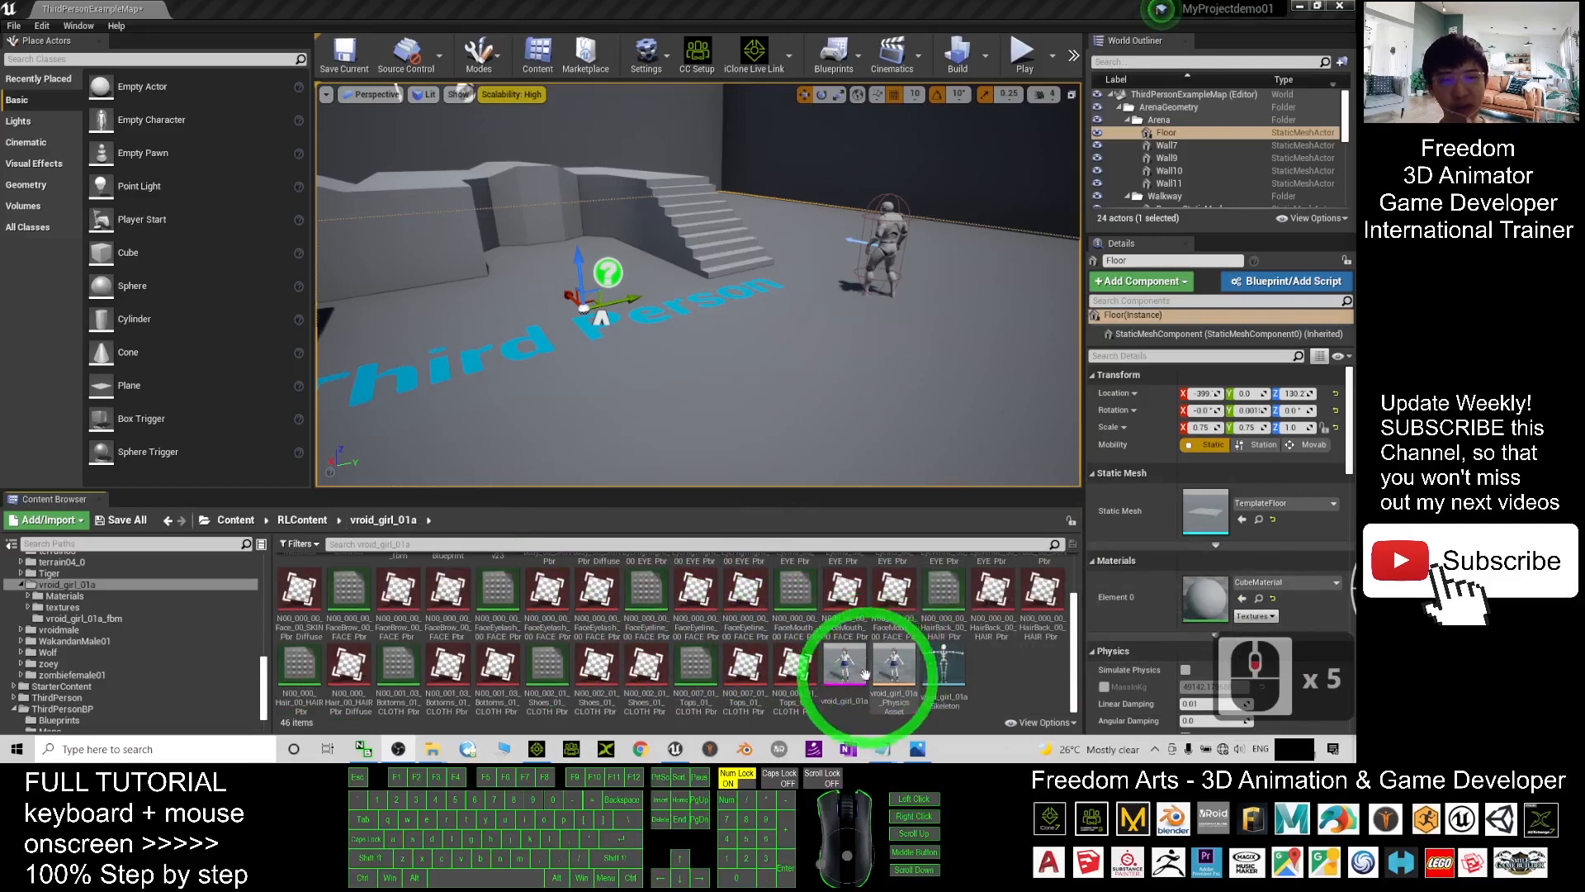
pyautogui.click(841, 667)
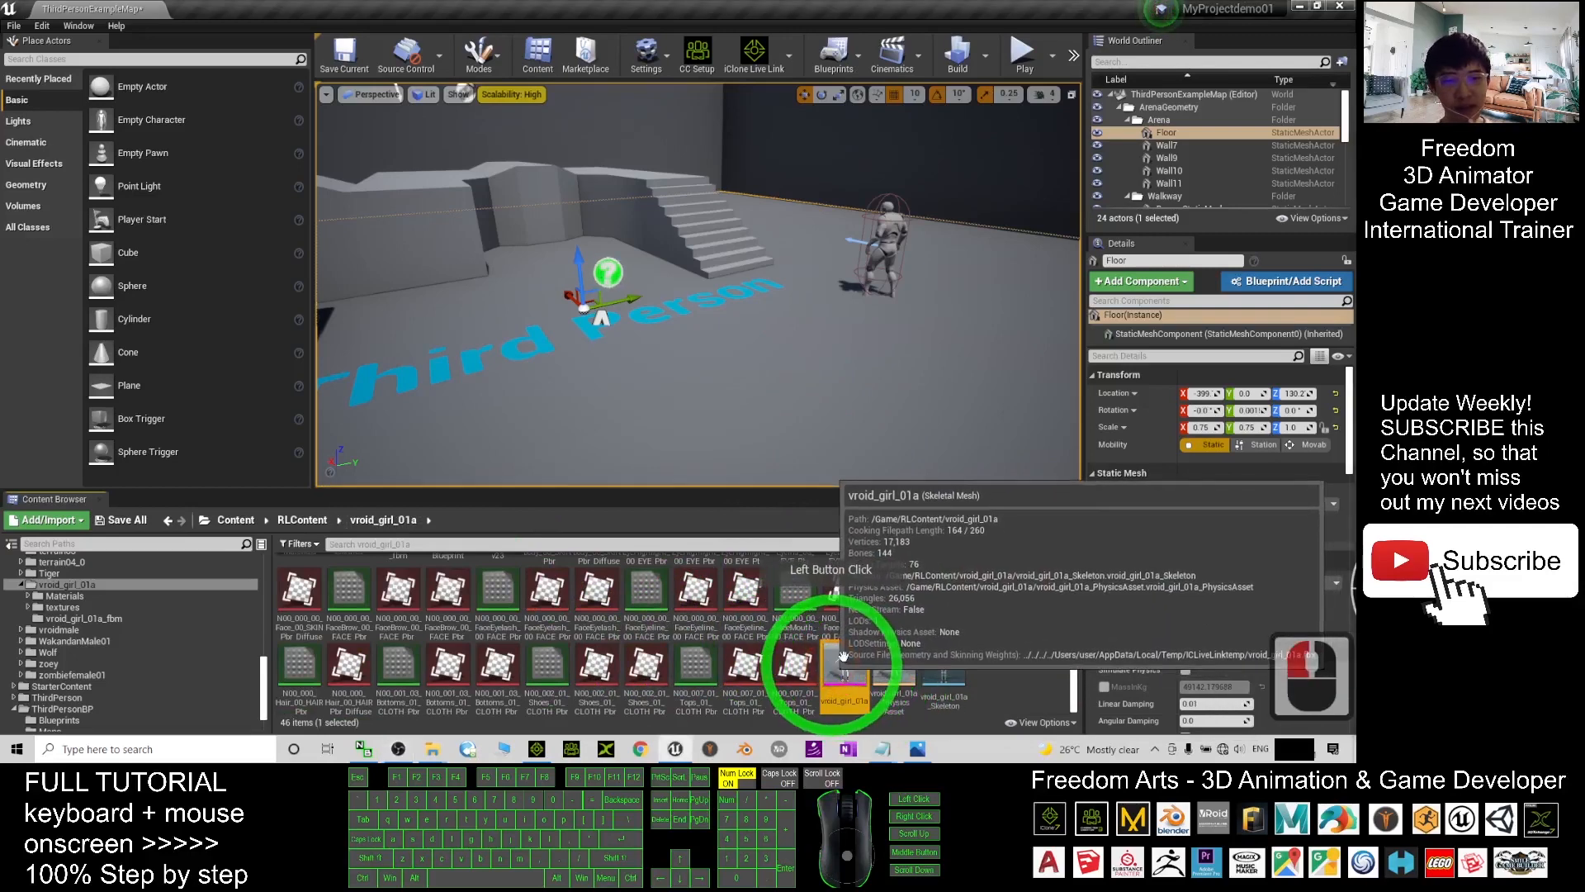
pyautogui.scroll(6, 699, 589)
pyautogui.scroll(-5, 700, 589)
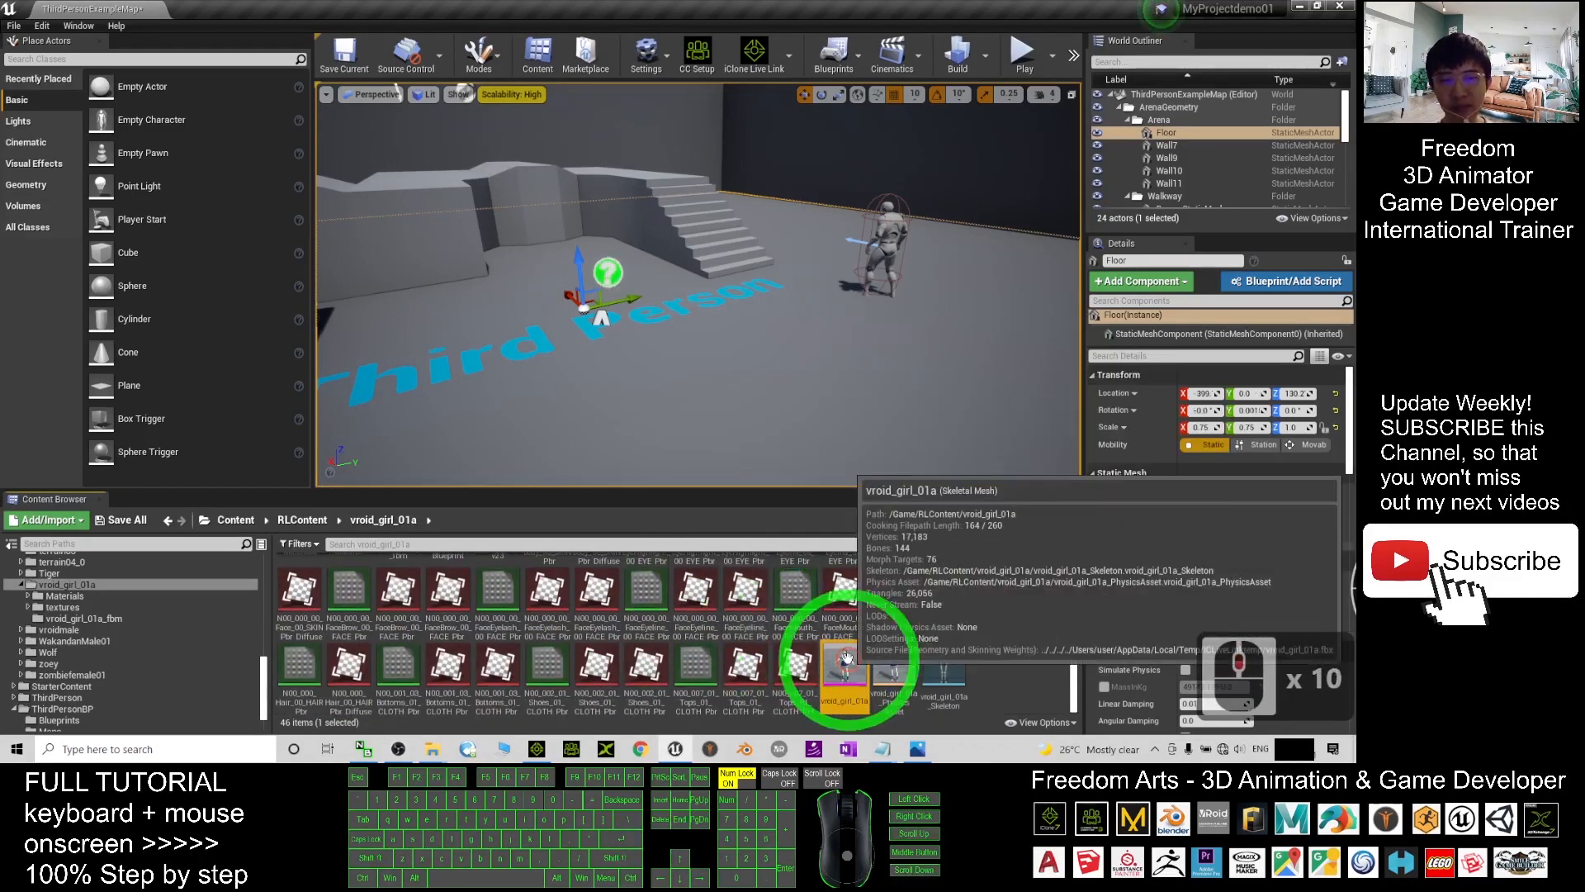
pyautogui.doubleClick(846, 658)
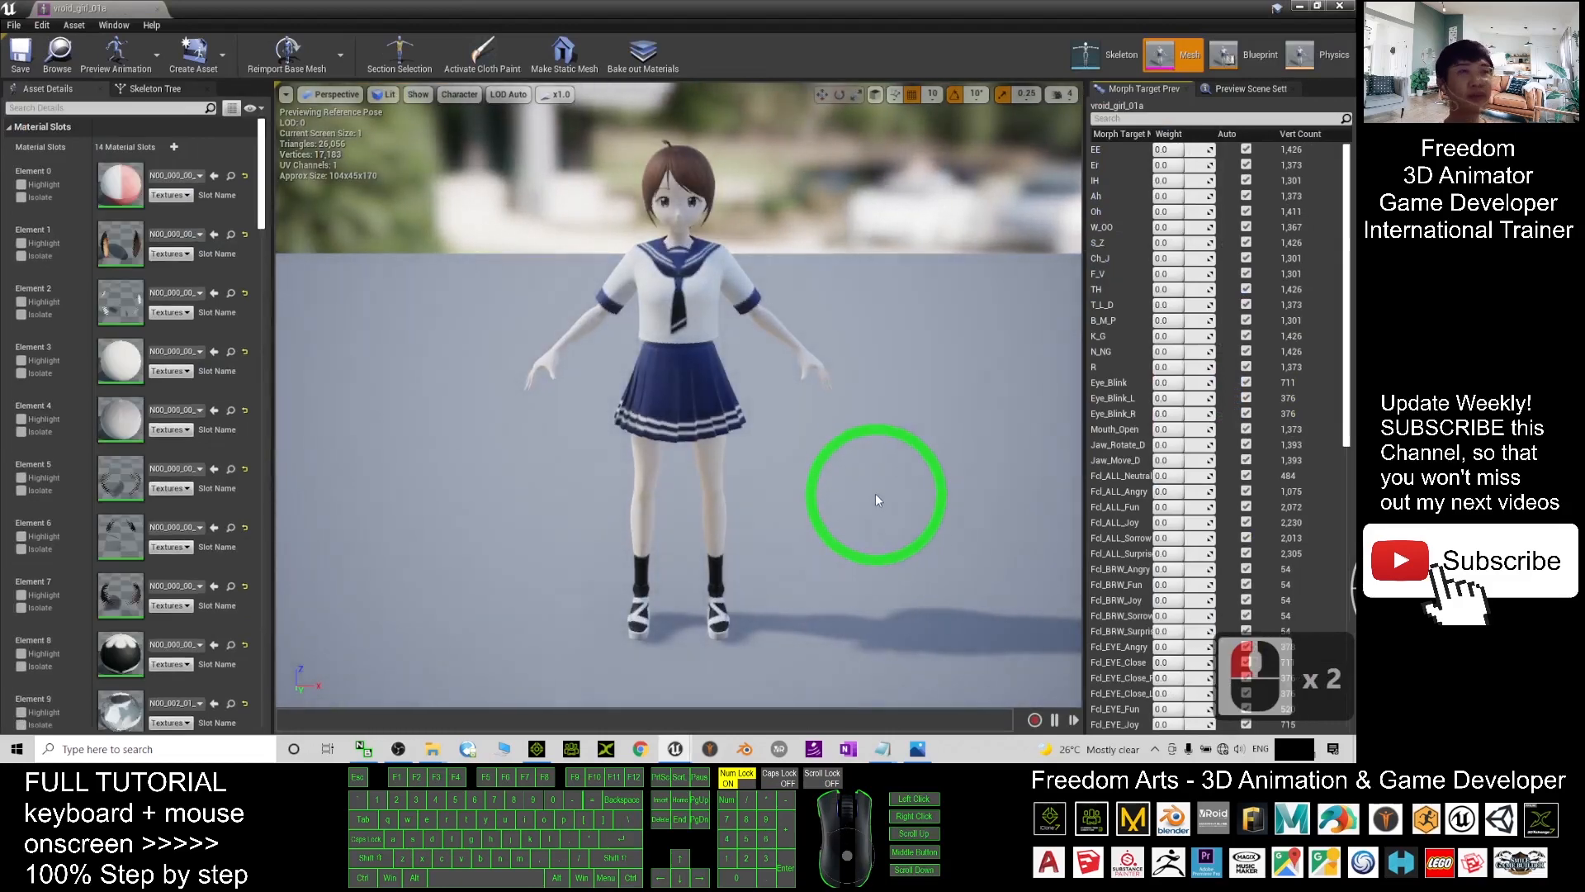
pyautogui.keyDown('alt'); pyautogui.moveTo(876, 499); pyautogui.dragTo(1319, 5); pyautogui.keyUp('alt')
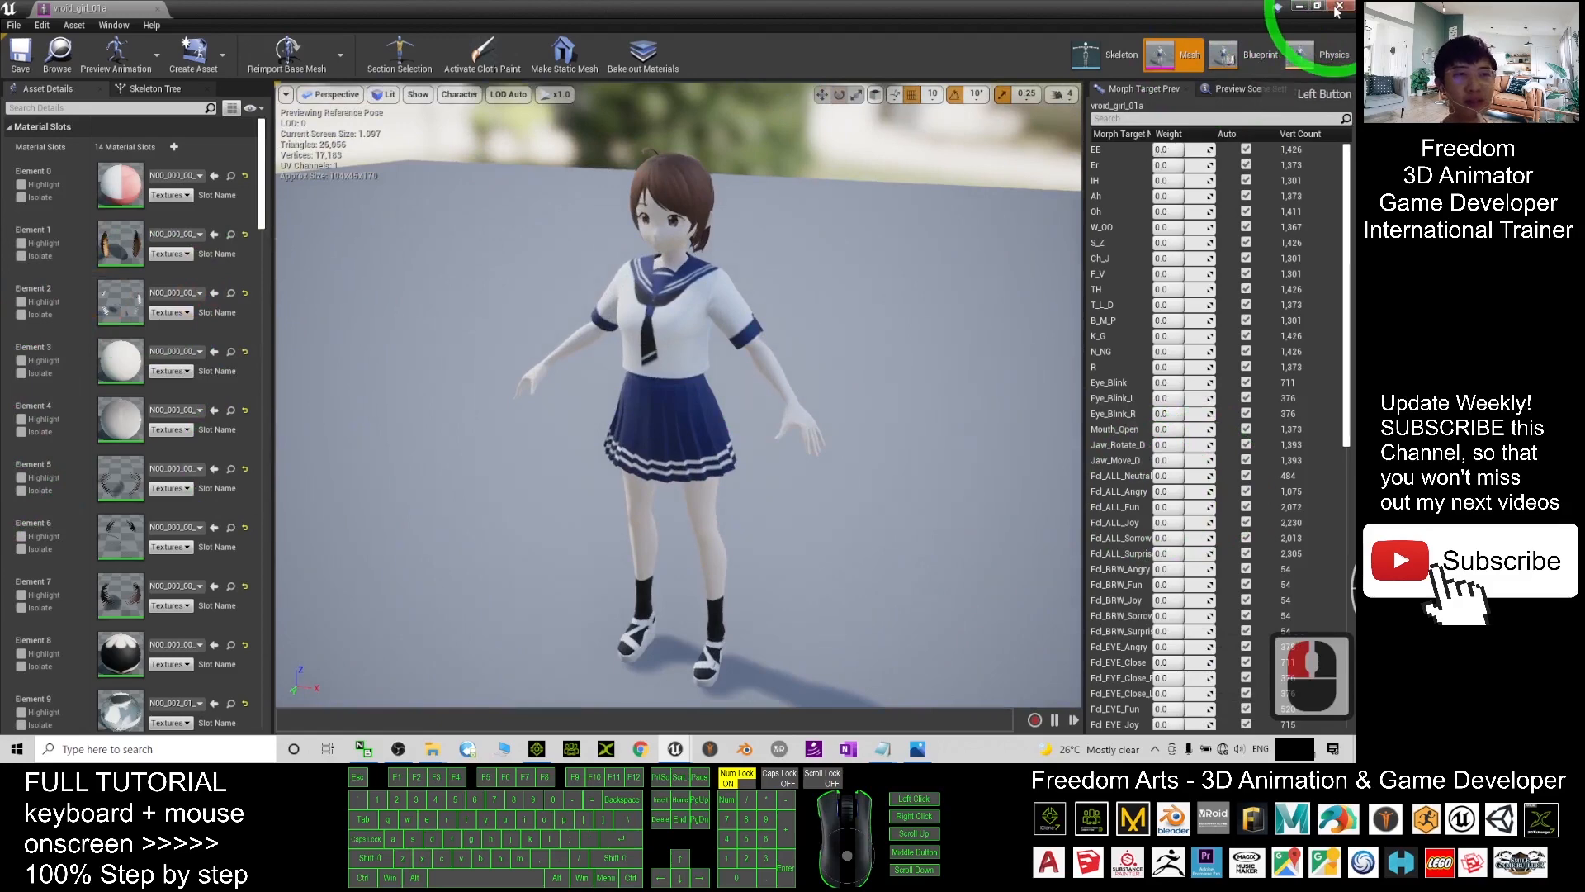
pyautogui.click(1338, 6)
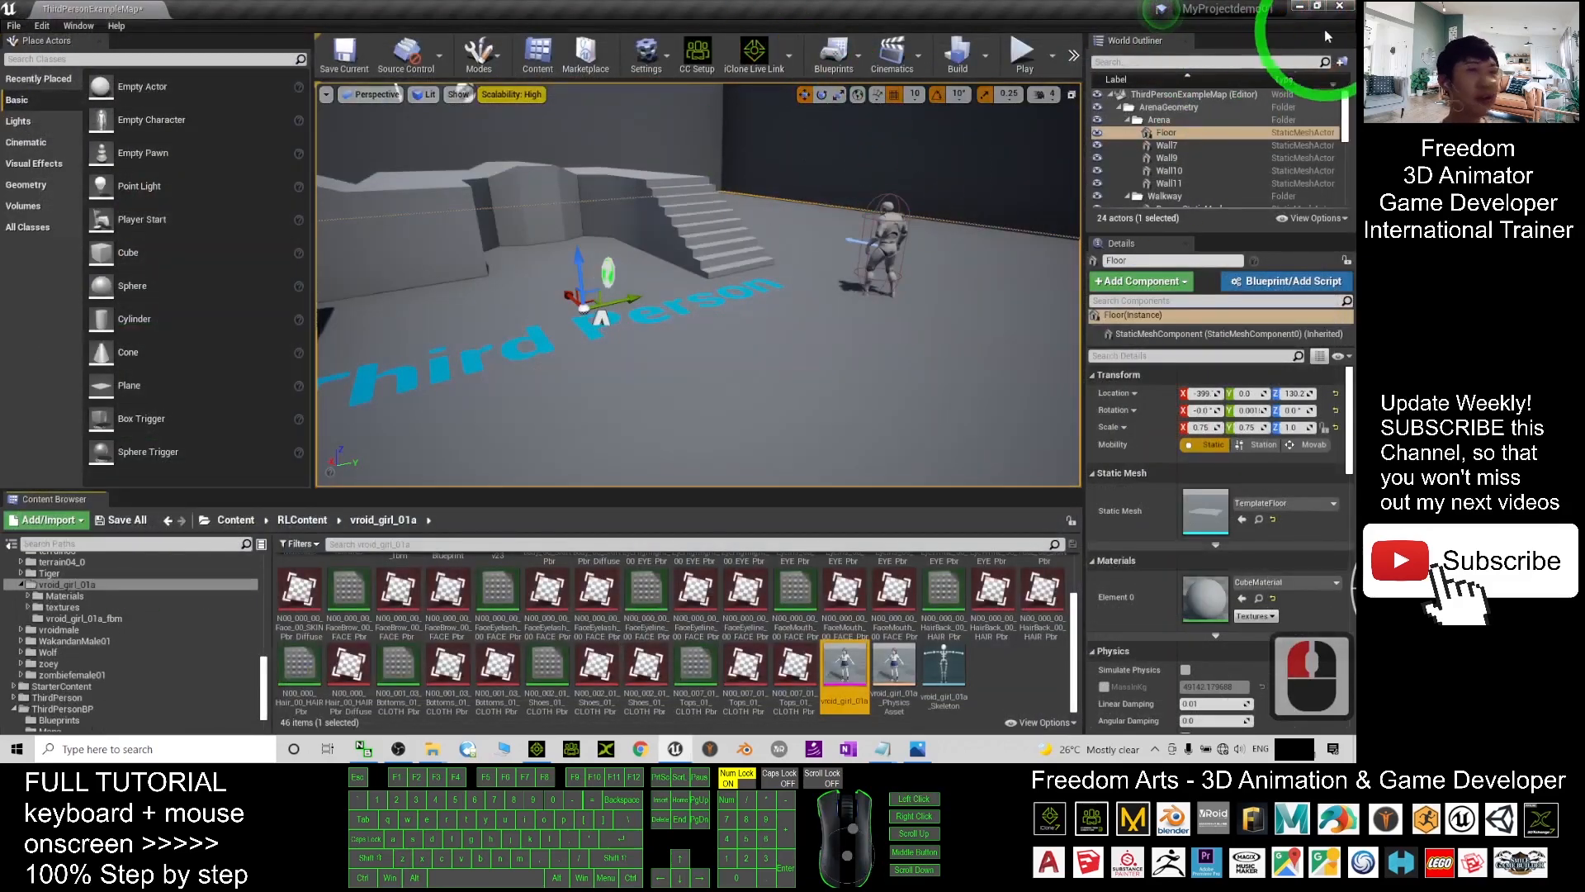
# - Drag _T Pose from the Motion 00_Pose templates onto the VRoid girl, then minimize iClone
pyautogui.click(1298, 9)
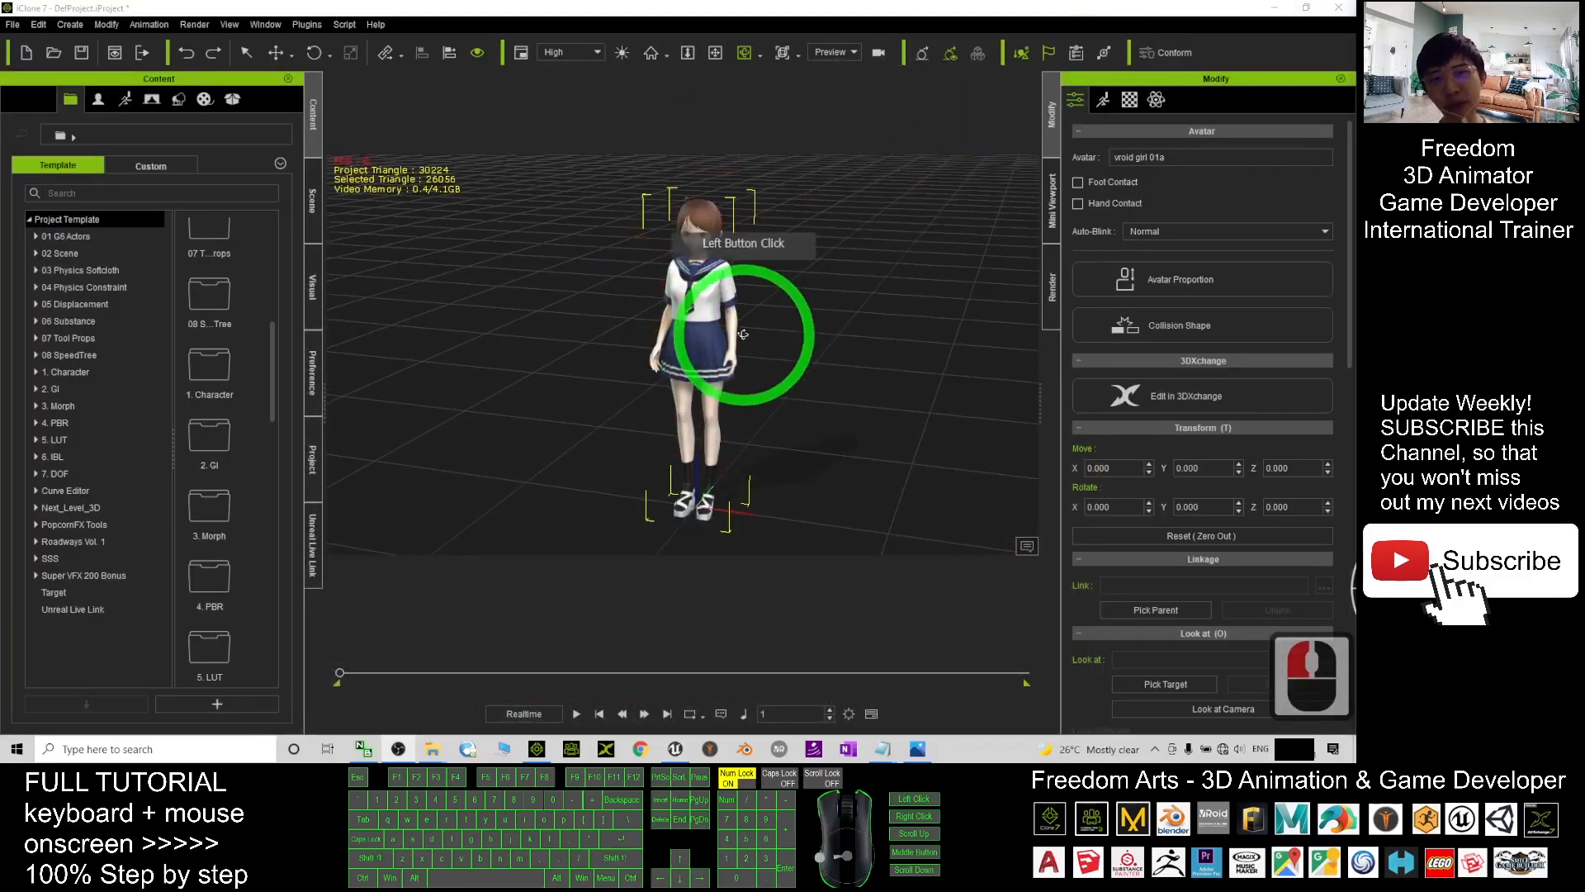
pyautogui.scroll(6, 777, 319)
pyautogui.scroll(-3, 770, 318)
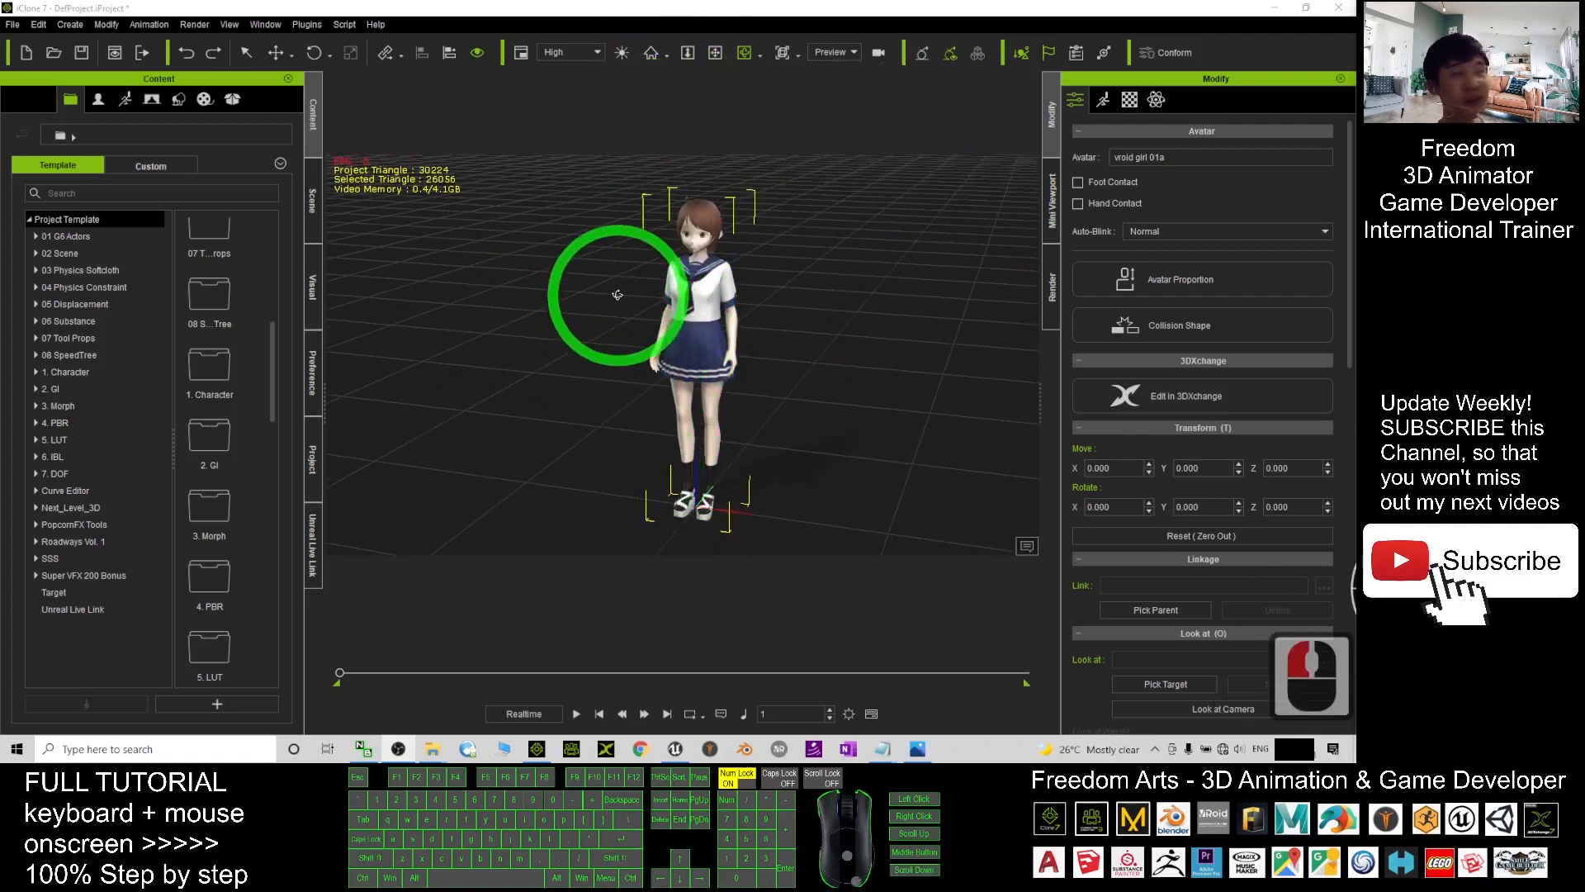
pyautogui.click(127, 100)
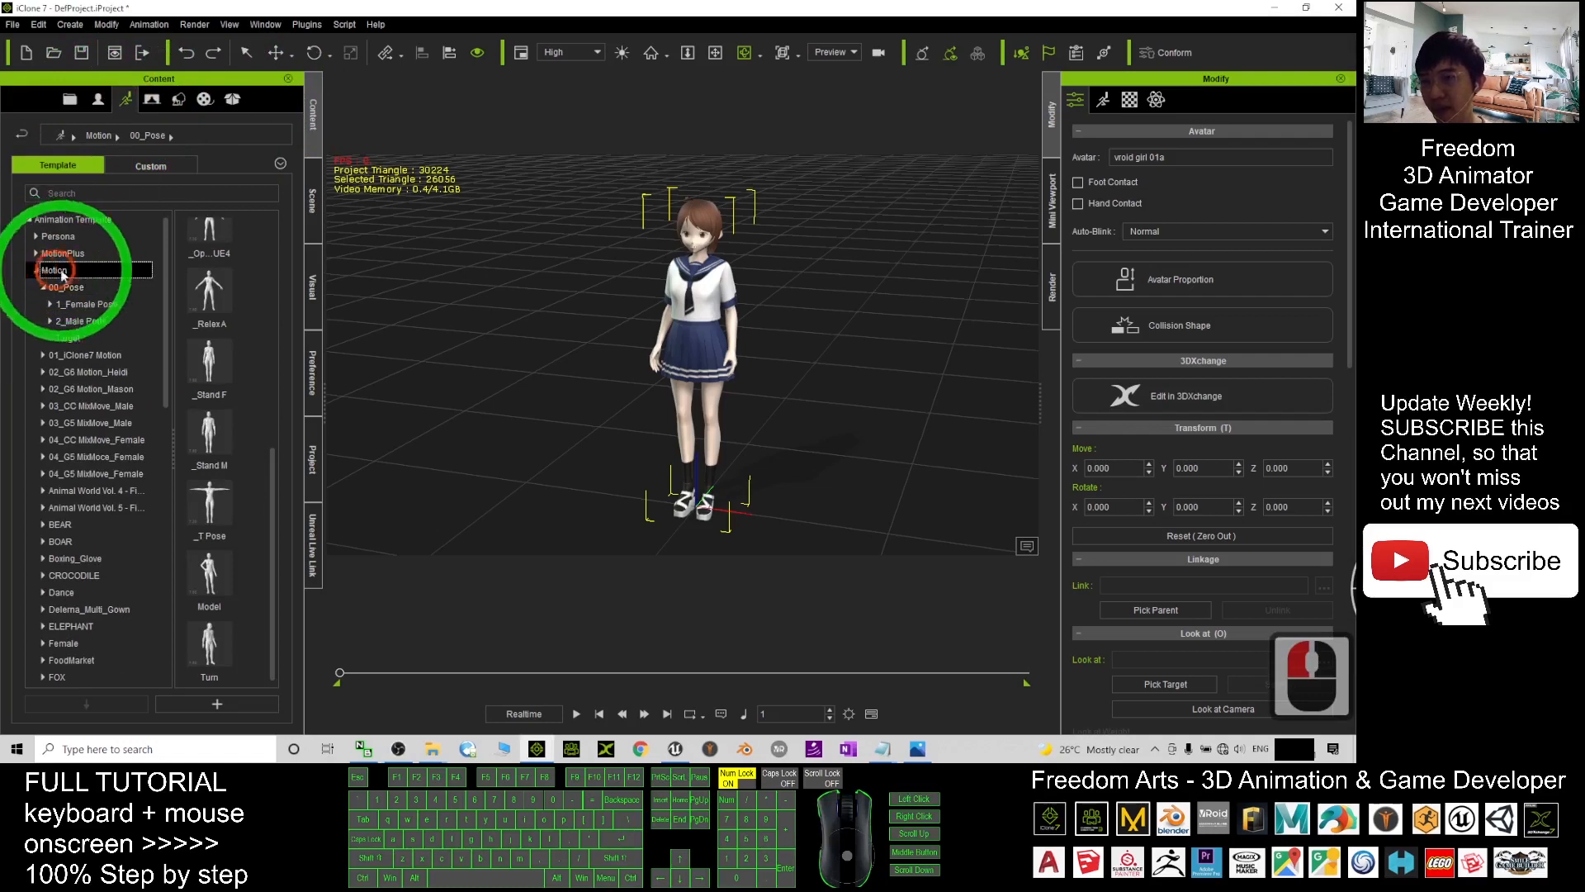
pyautogui.click(69, 289)
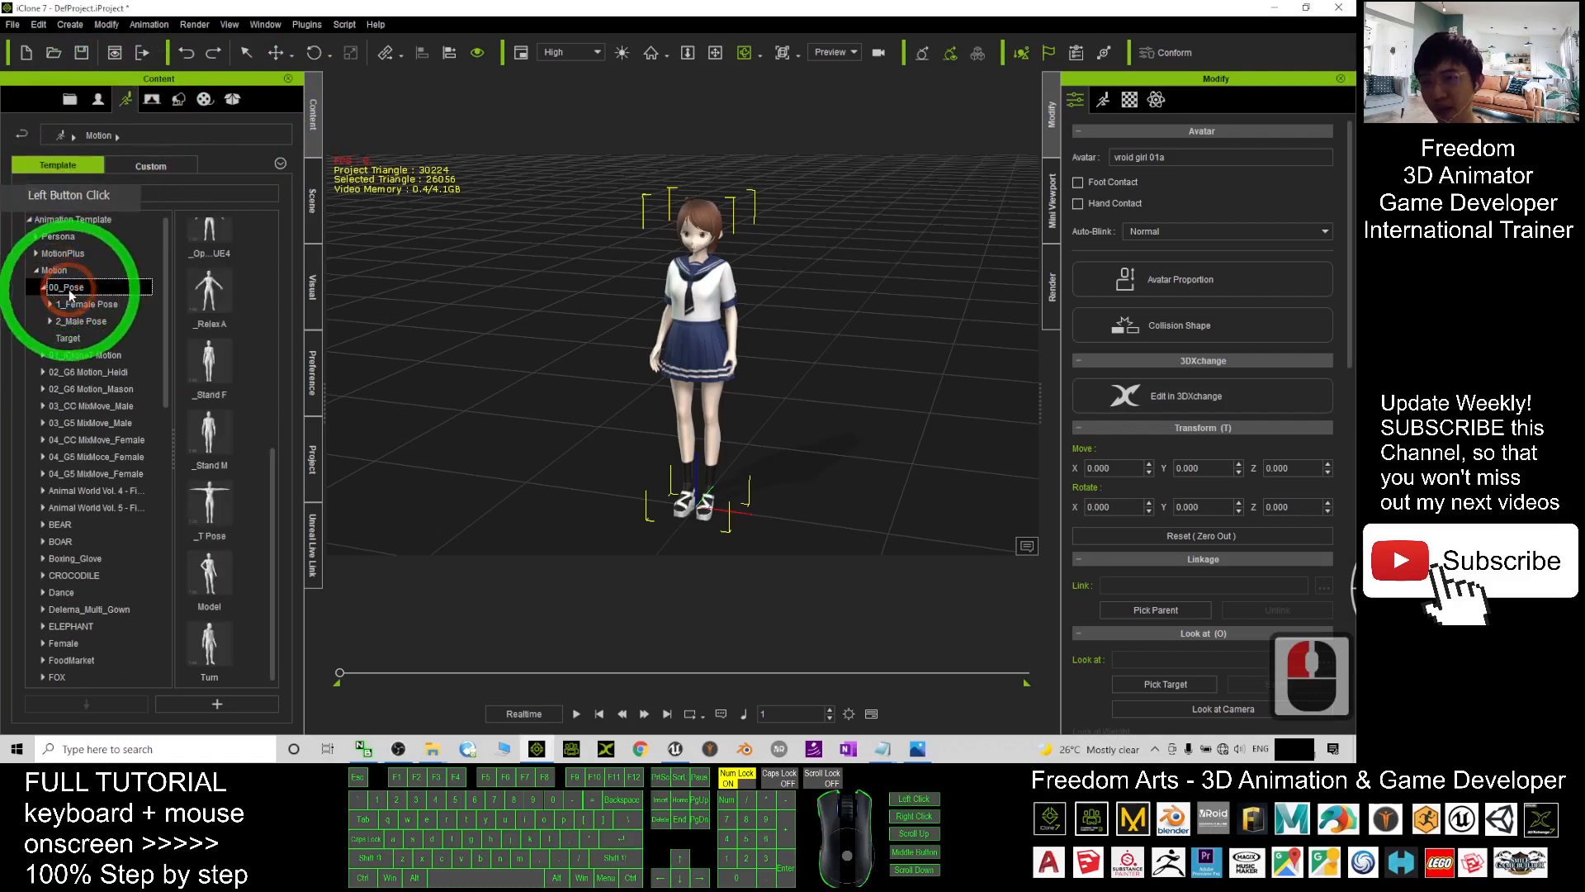
pyautogui.moveTo(273, 467); pyautogui.dragTo(715, 332)
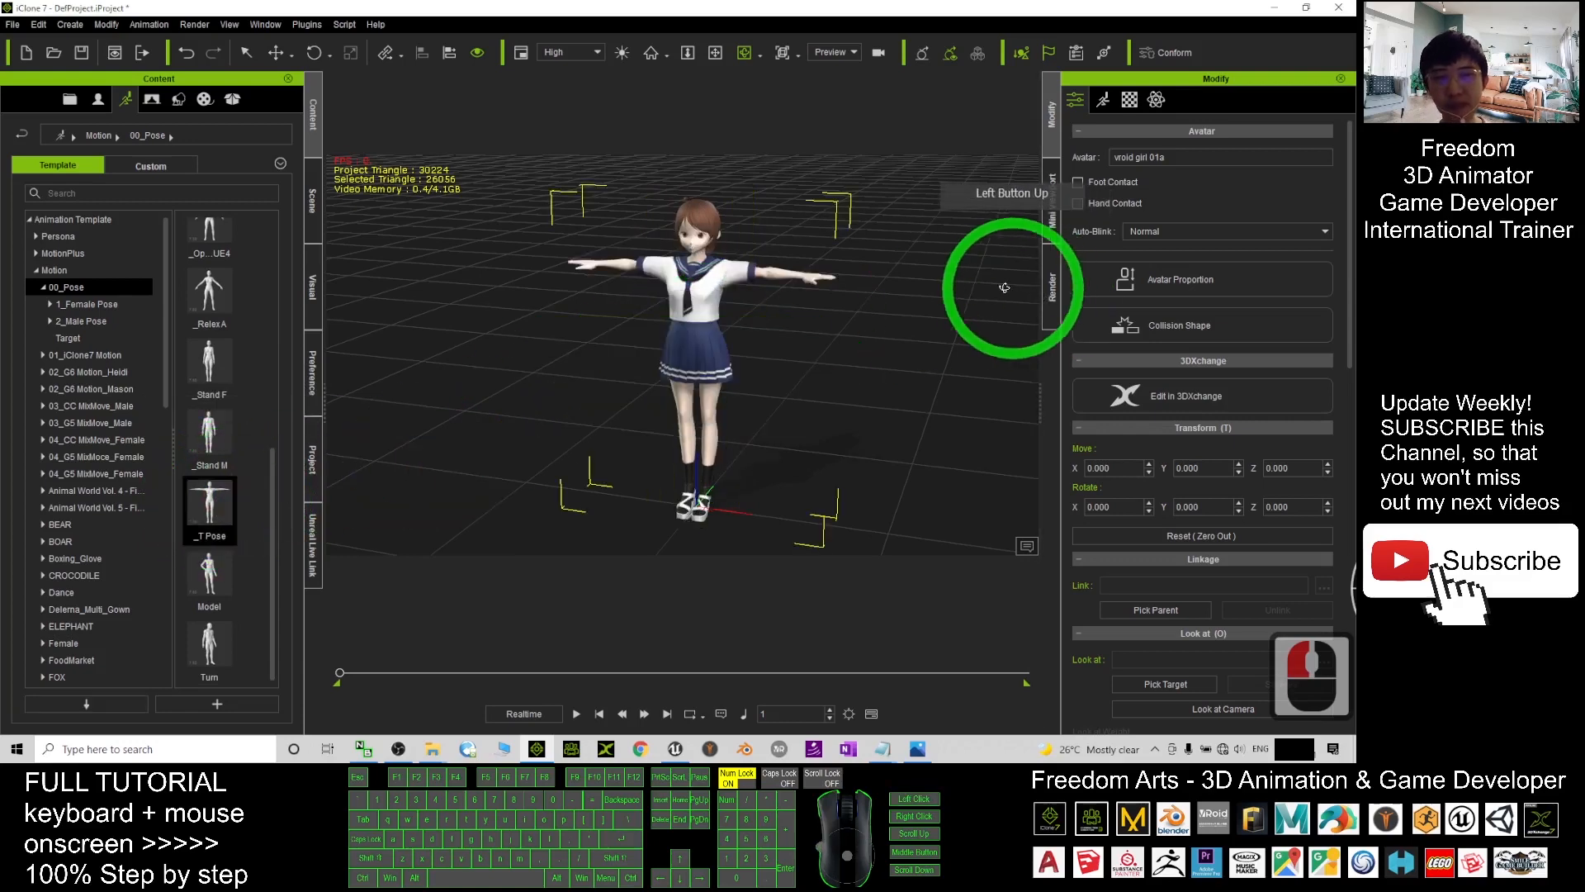
pyautogui.moveTo(1121, 14); pyautogui.dragTo(1017, 95)
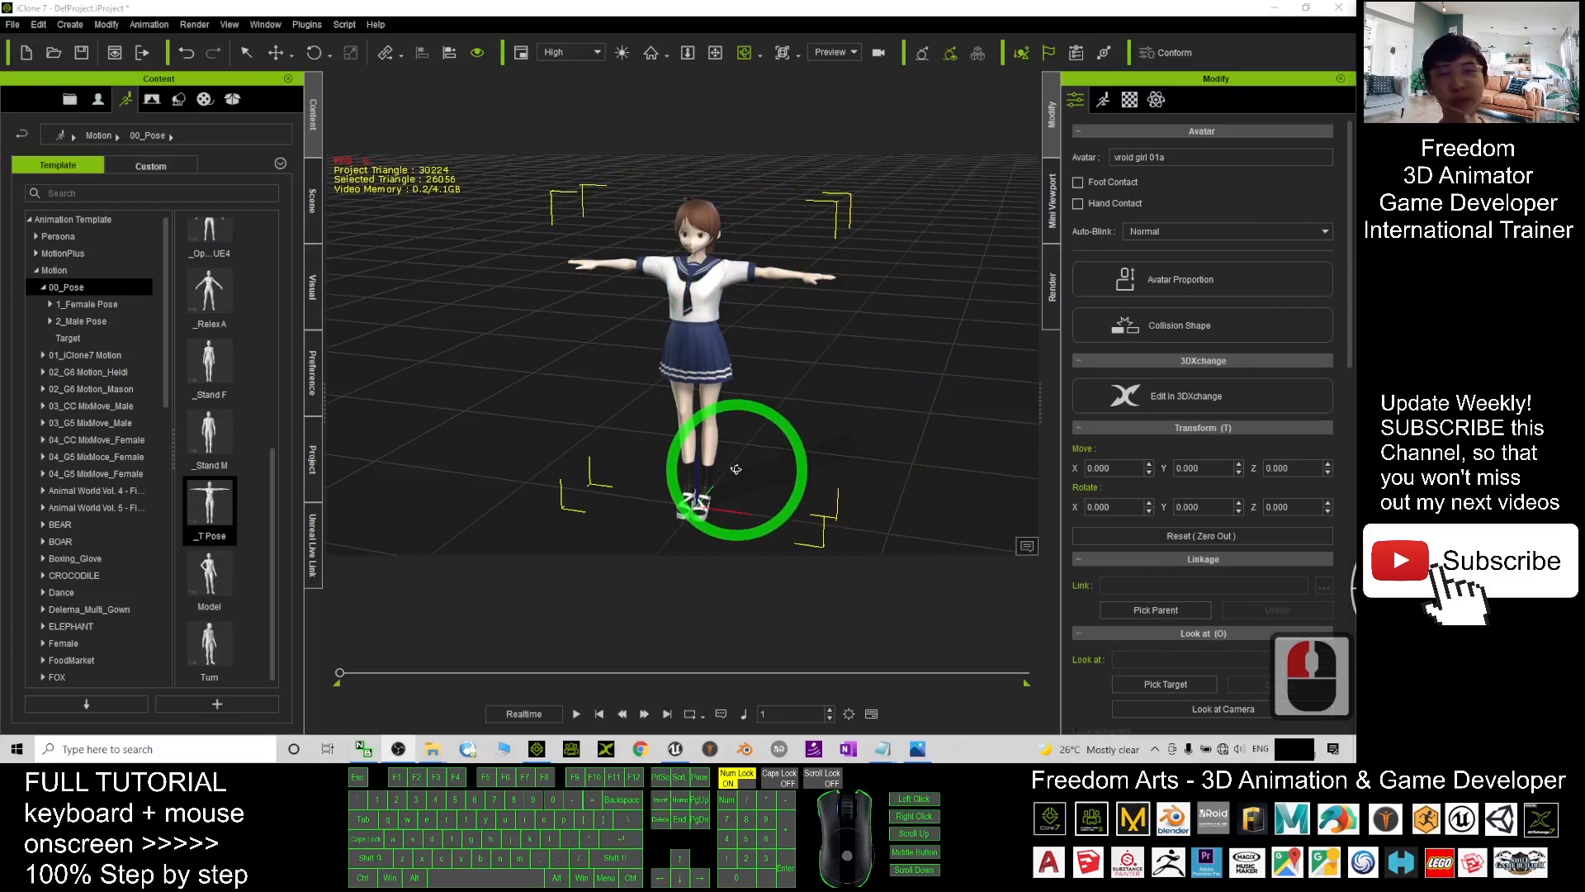
pyautogui.click(1277, 11)
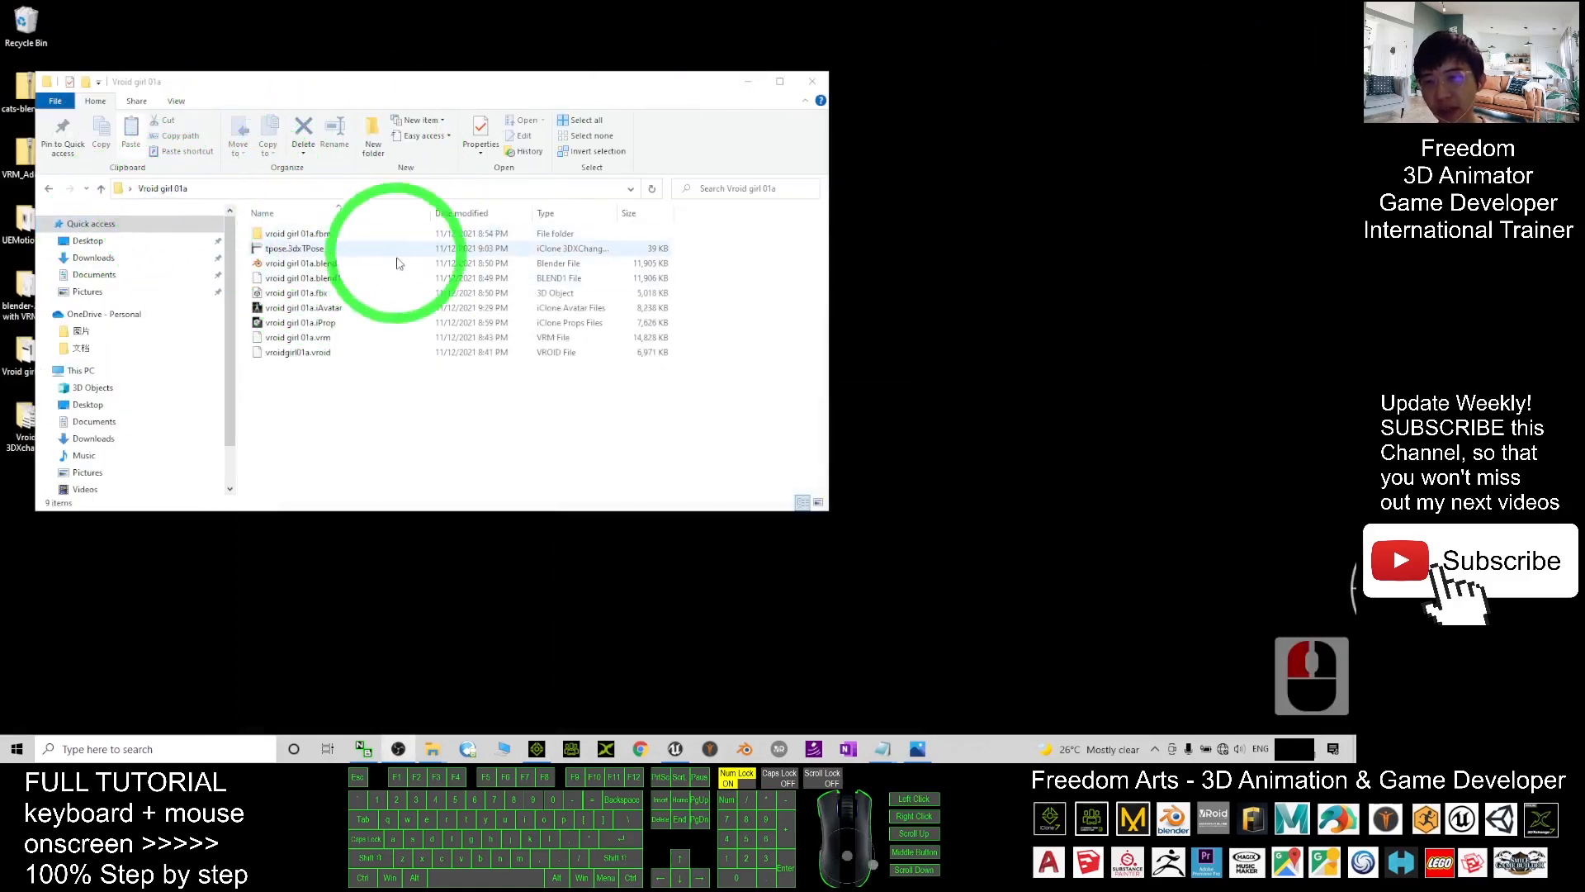
# - Open the Vroid girl 01a desktop folder and arrange its window
pyautogui.rightClick(337, 453)
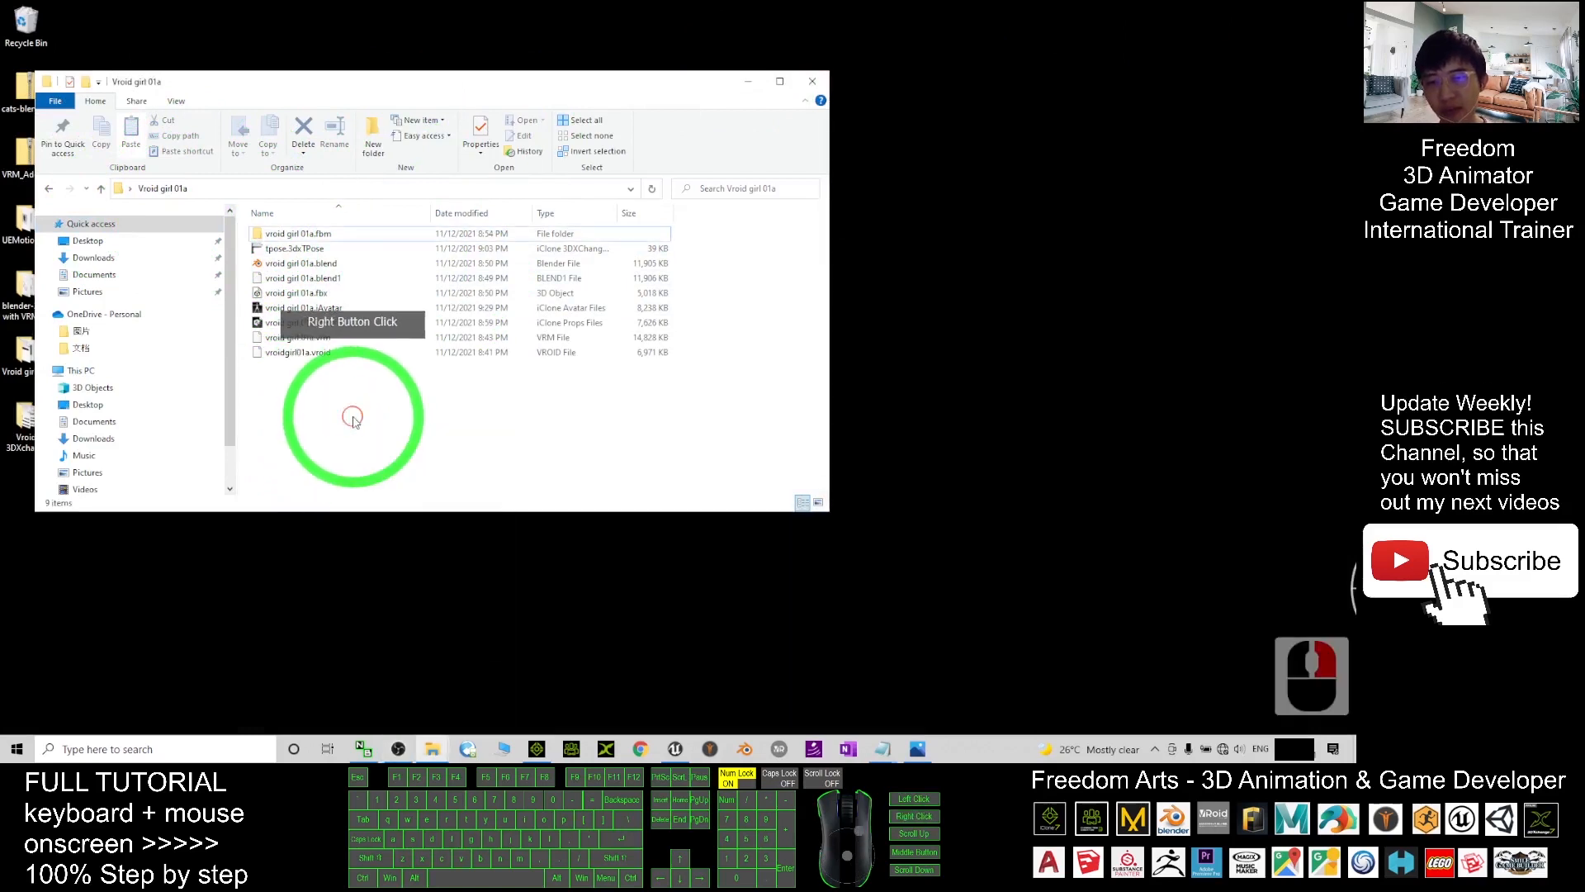
pyautogui.click(504, 101)
pyautogui.click(825, 82)
pyautogui.click(255, 237)
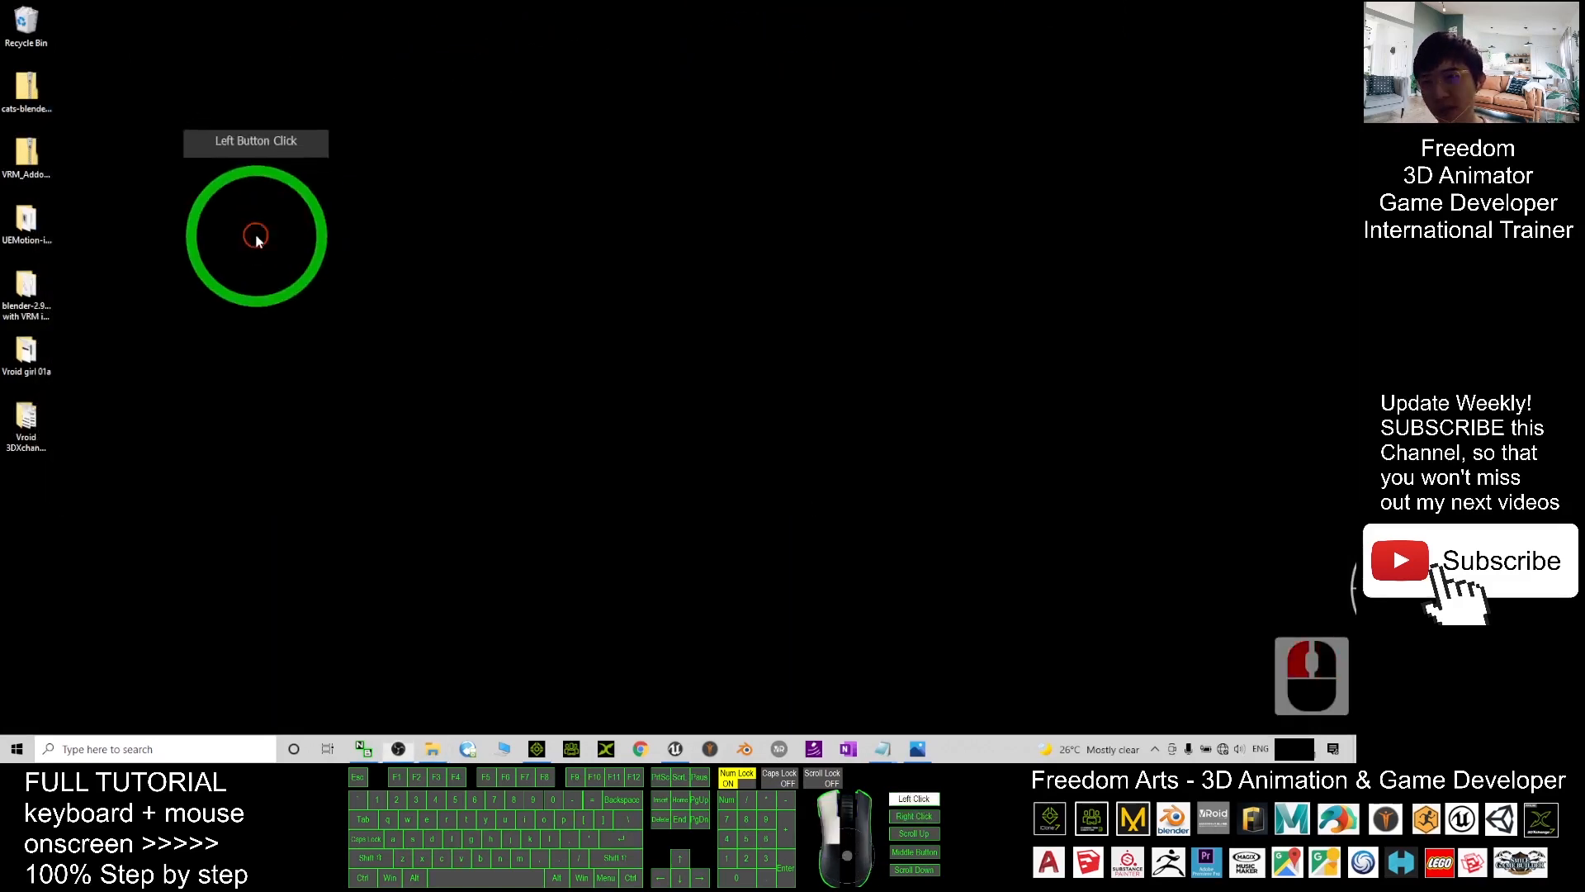
pyautogui.click(23, 379)
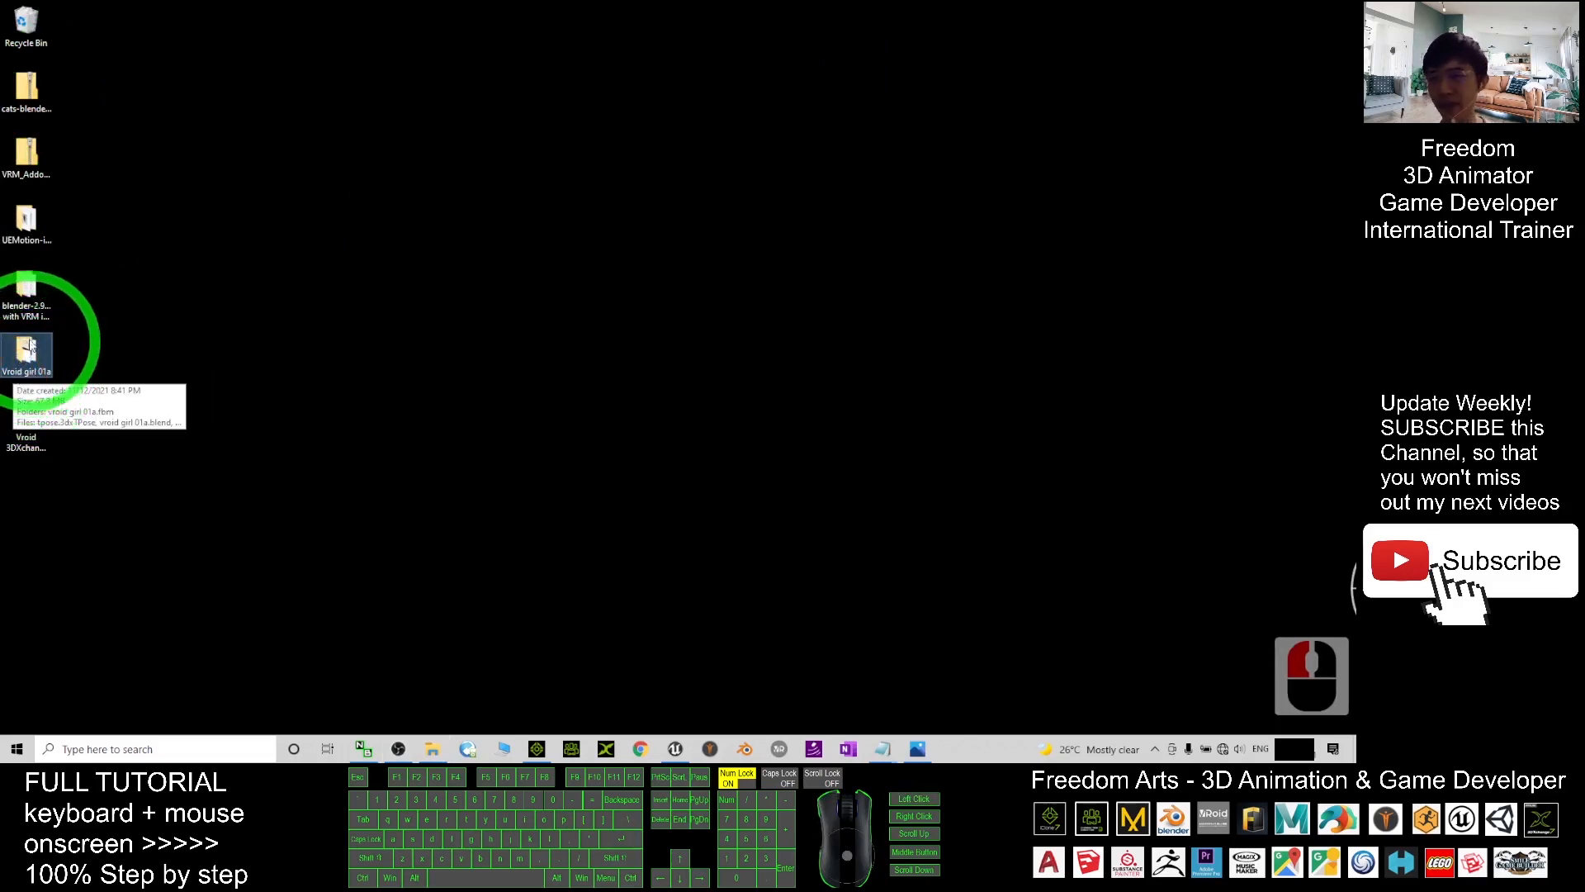
pyautogui.doubleClick(27, 347)
pyautogui.rightClick(309, 408)
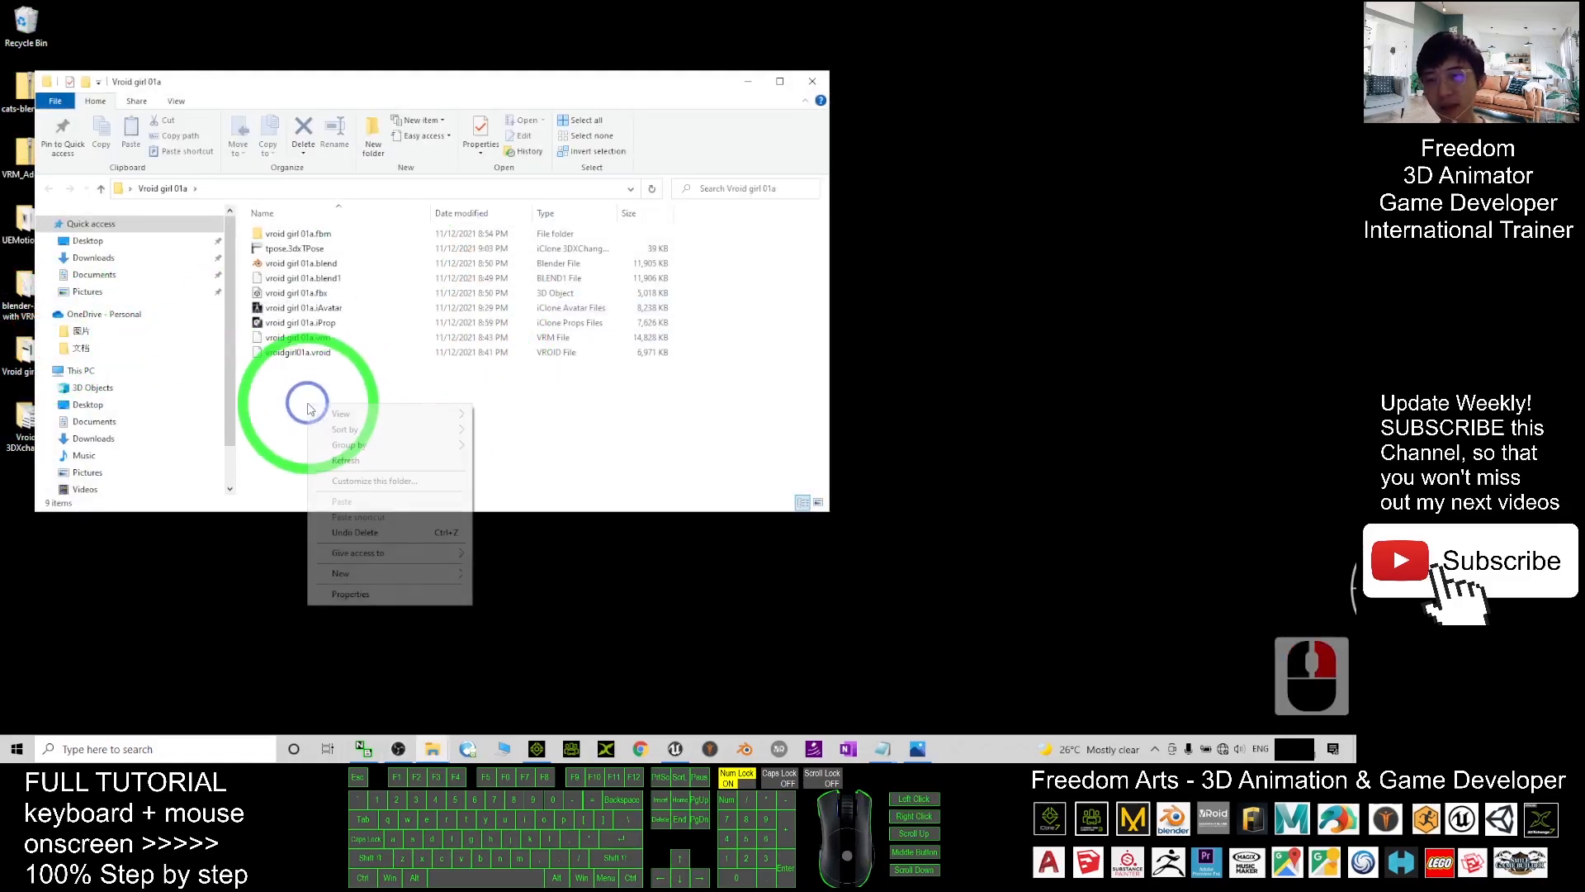
pyautogui.moveTo(368, 84); pyautogui.dragTo(445, 80)
pyautogui.moveTo(490, 393); pyautogui.dragTo(347, 241)
pyautogui.click(394, 483)
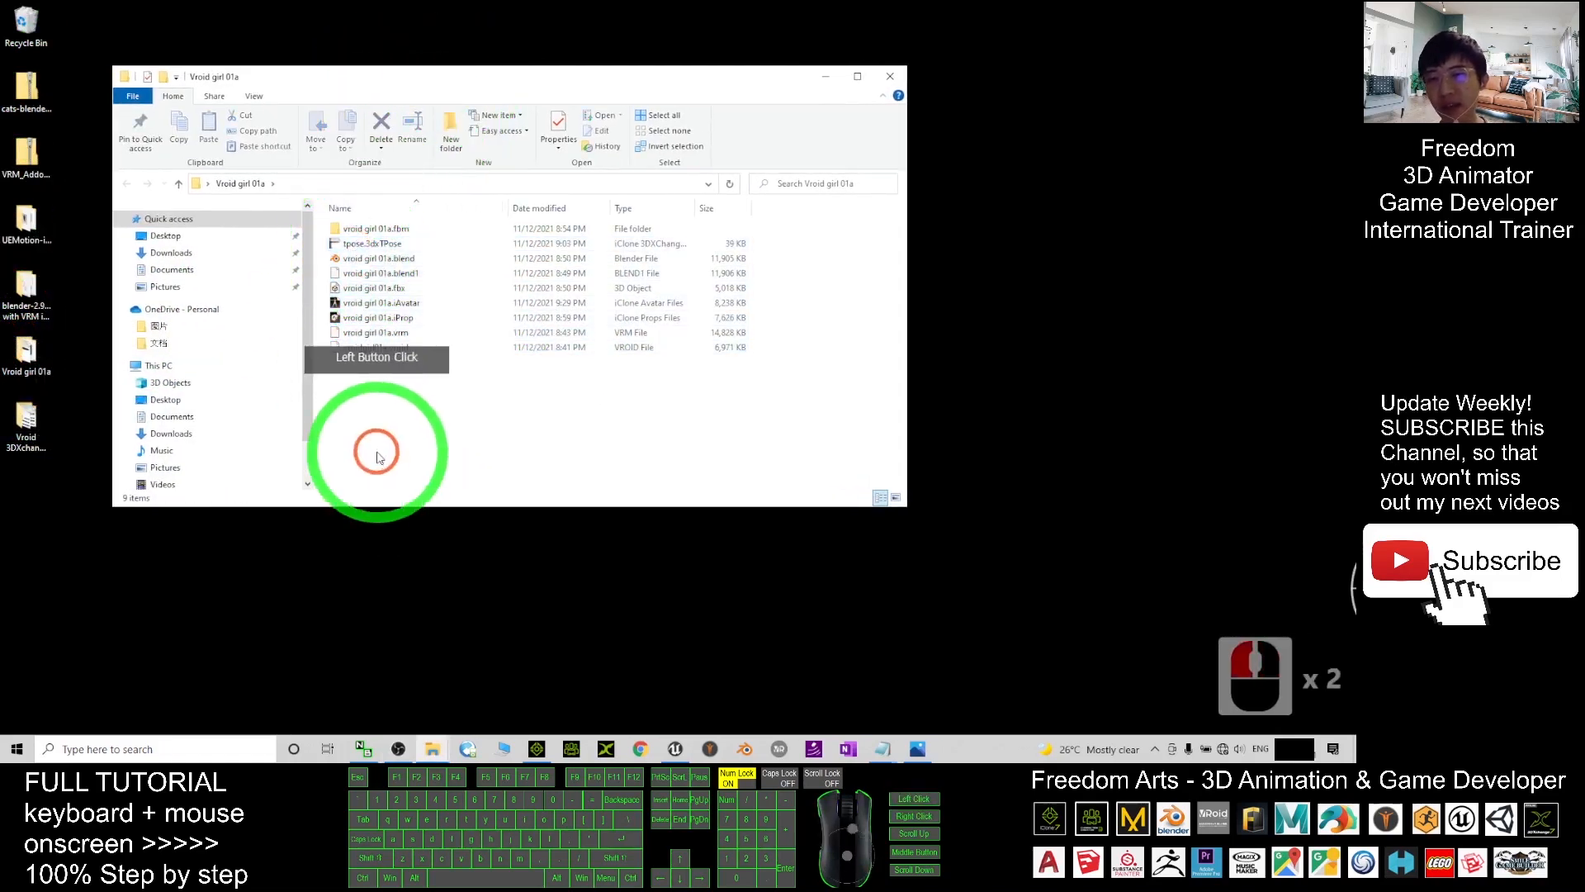
# - Create a new folder named Vroid Girl 01a T-pose and open it
pyautogui.rightClick(394, 443)
pyautogui.click(460, 611)
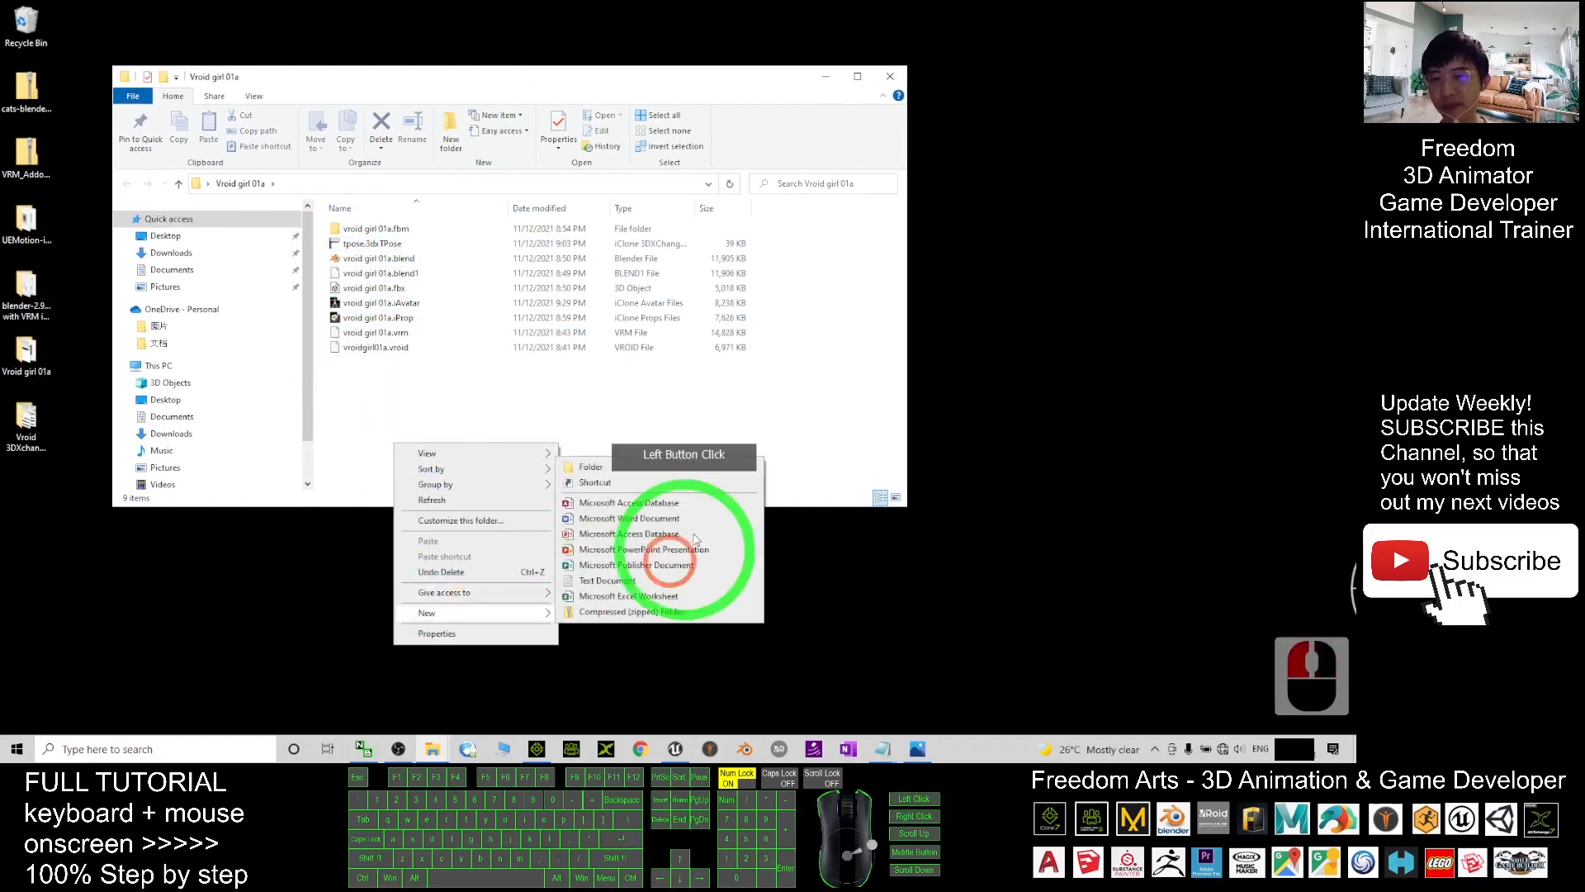
pyautogui.click(642, 466)
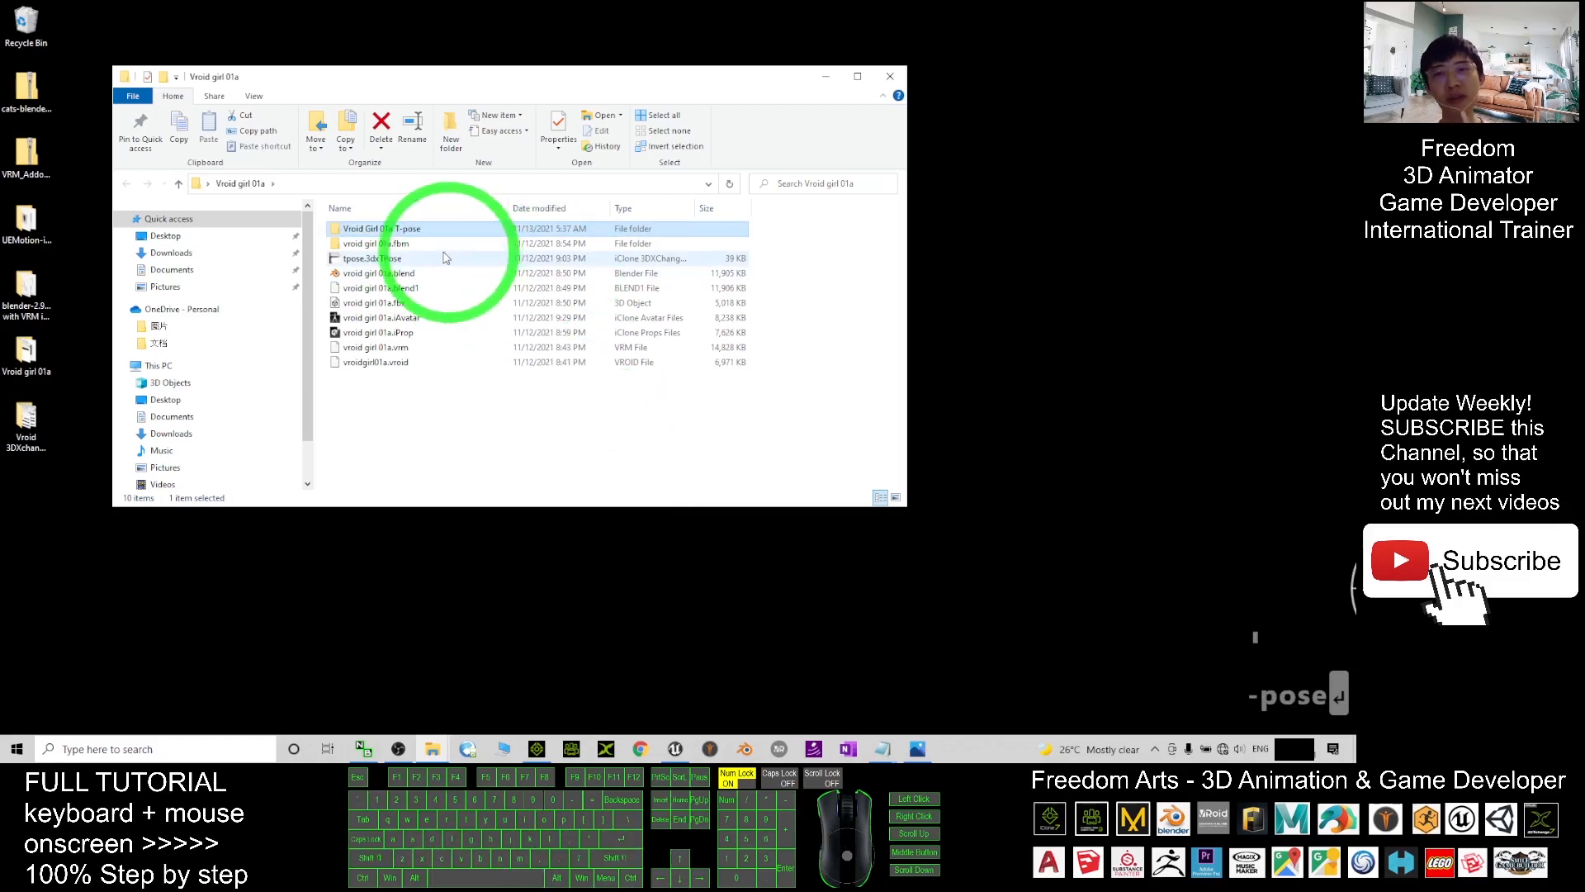
pyautogui.doubleClick(401, 231)
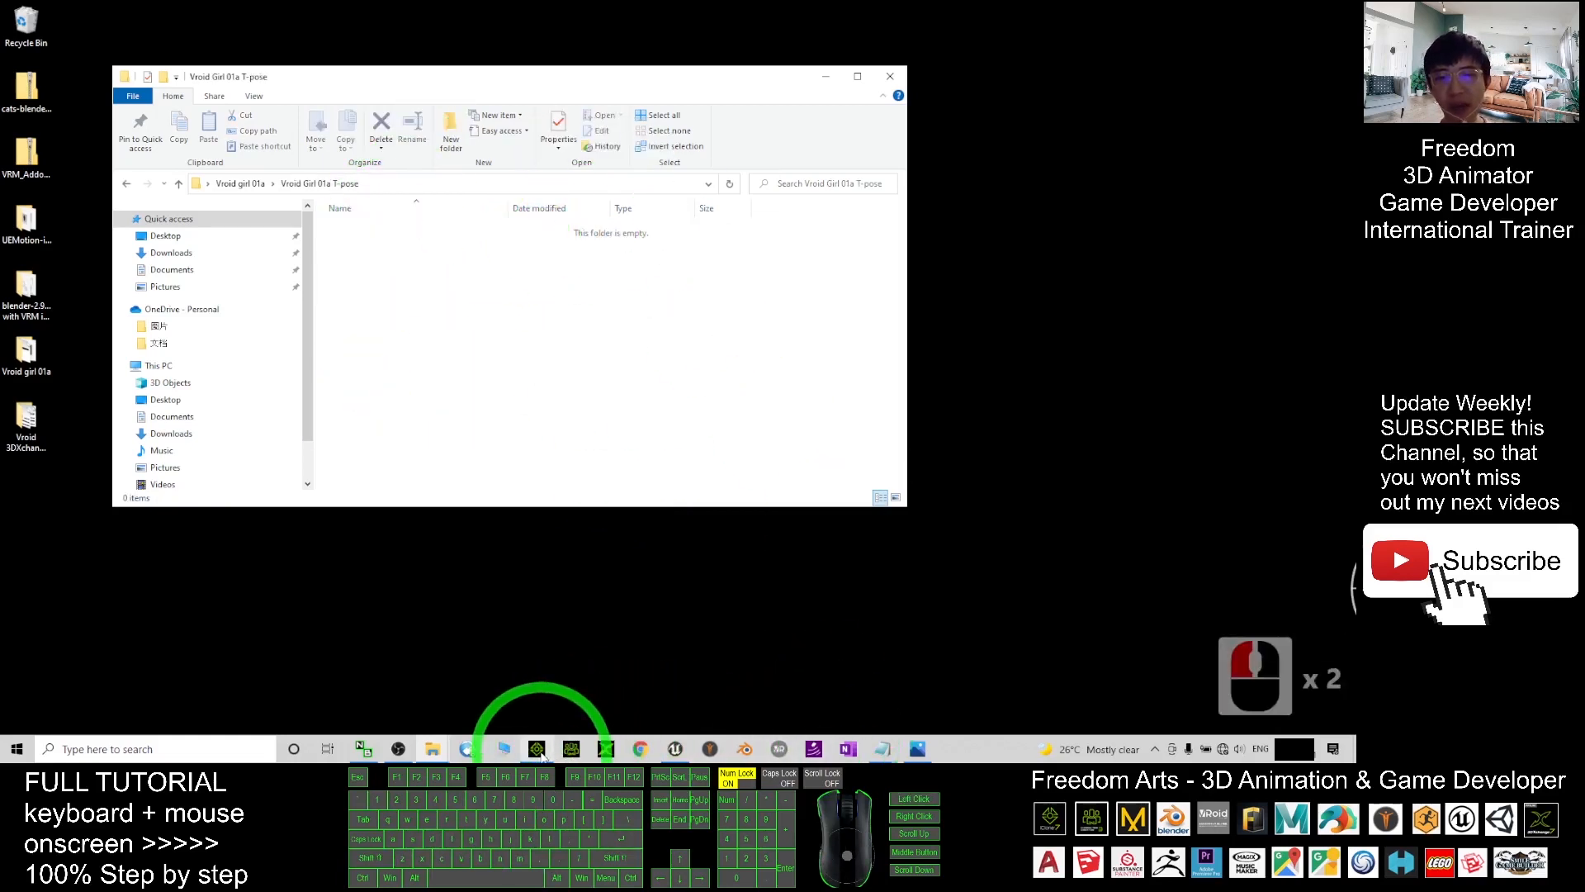
pyautogui.moveTo(542, 755)
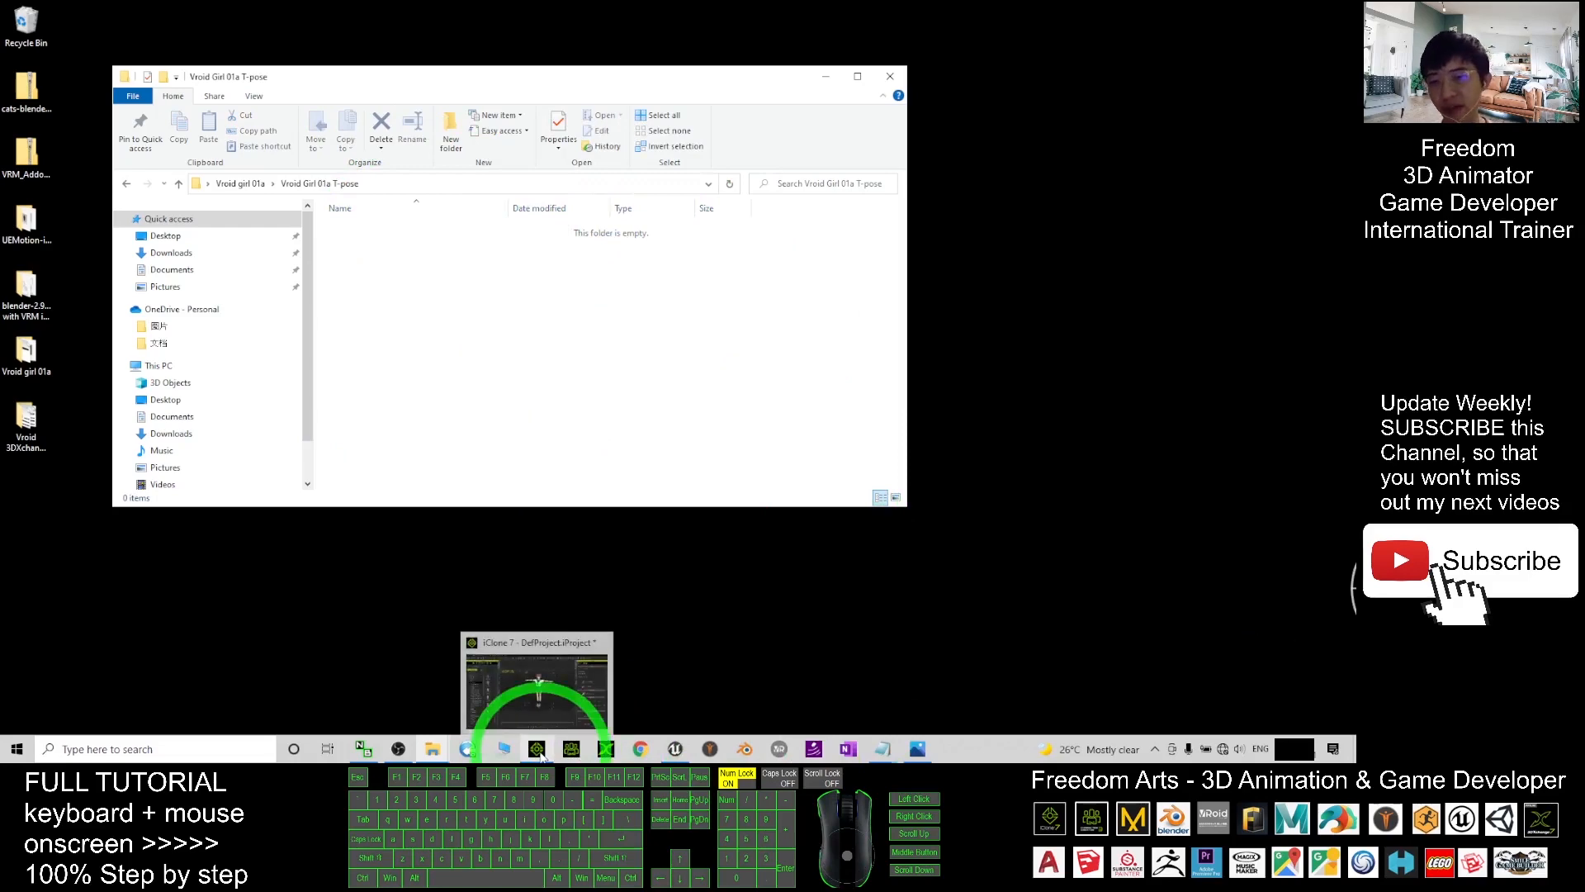
# - Resize iClone beside the folder and open the Export FBX dialog
pyautogui.click(537, 750)
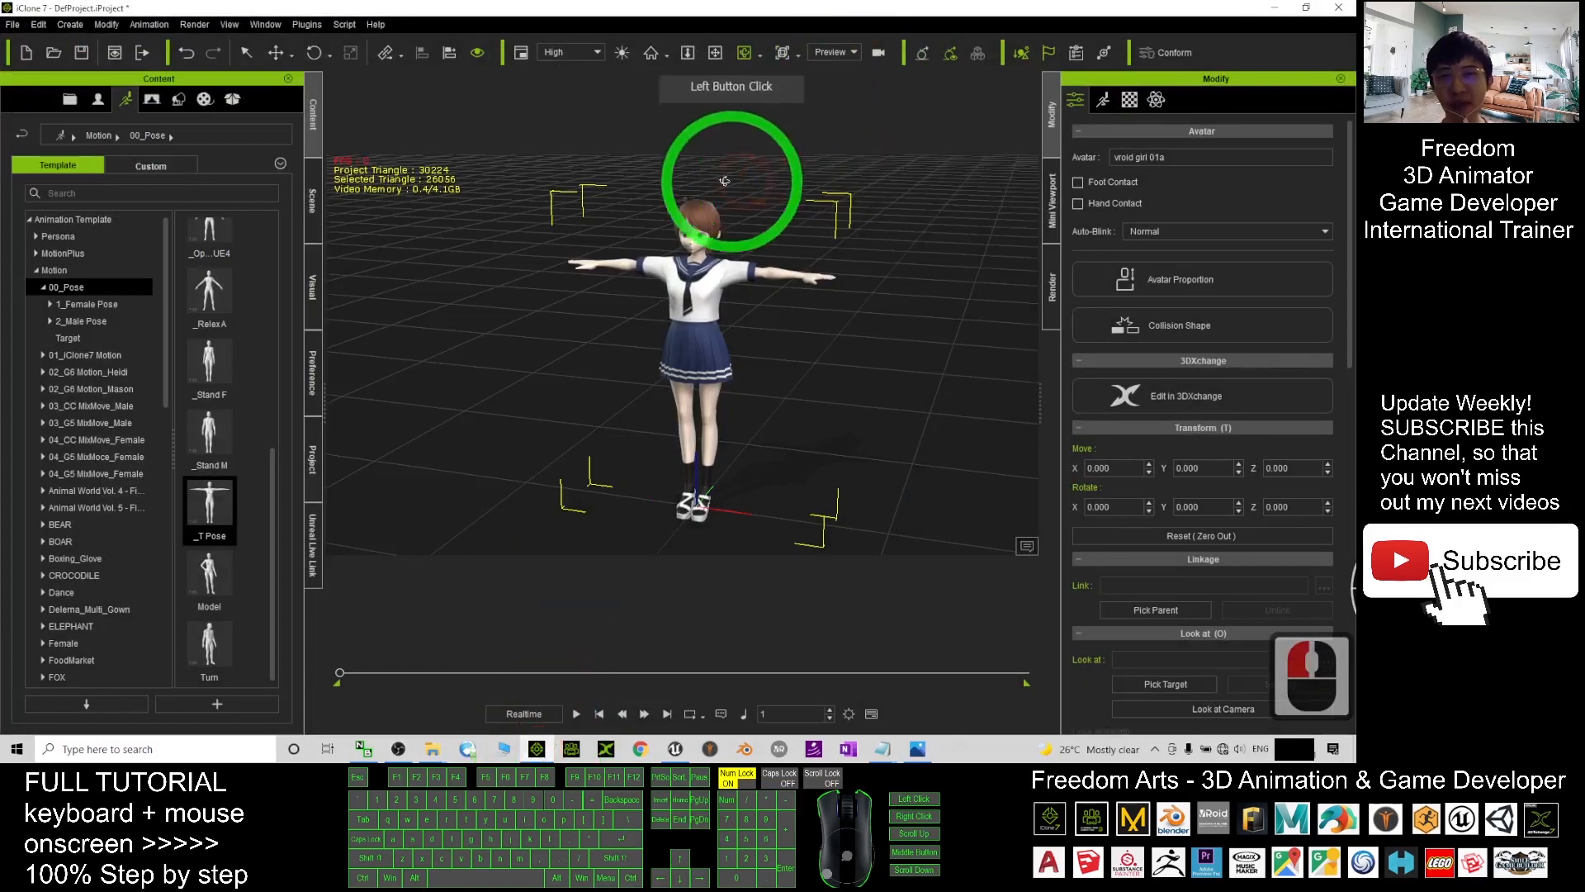
pyautogui.moveTo(716, 22); pyautogui.dragTo(978, 64)
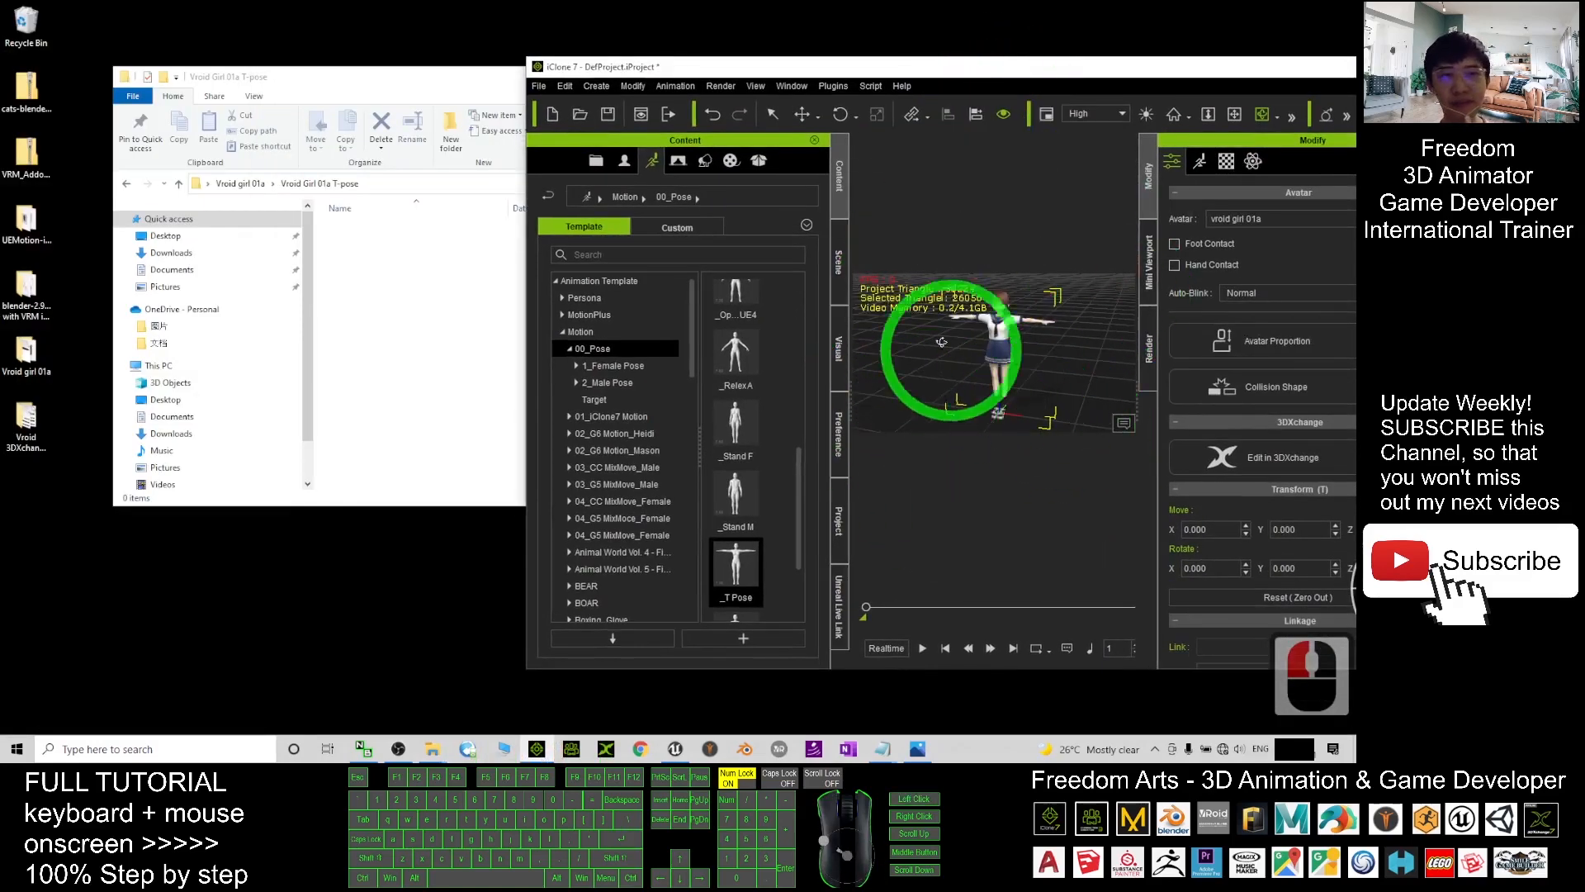
pyautogui.click(540, 87)
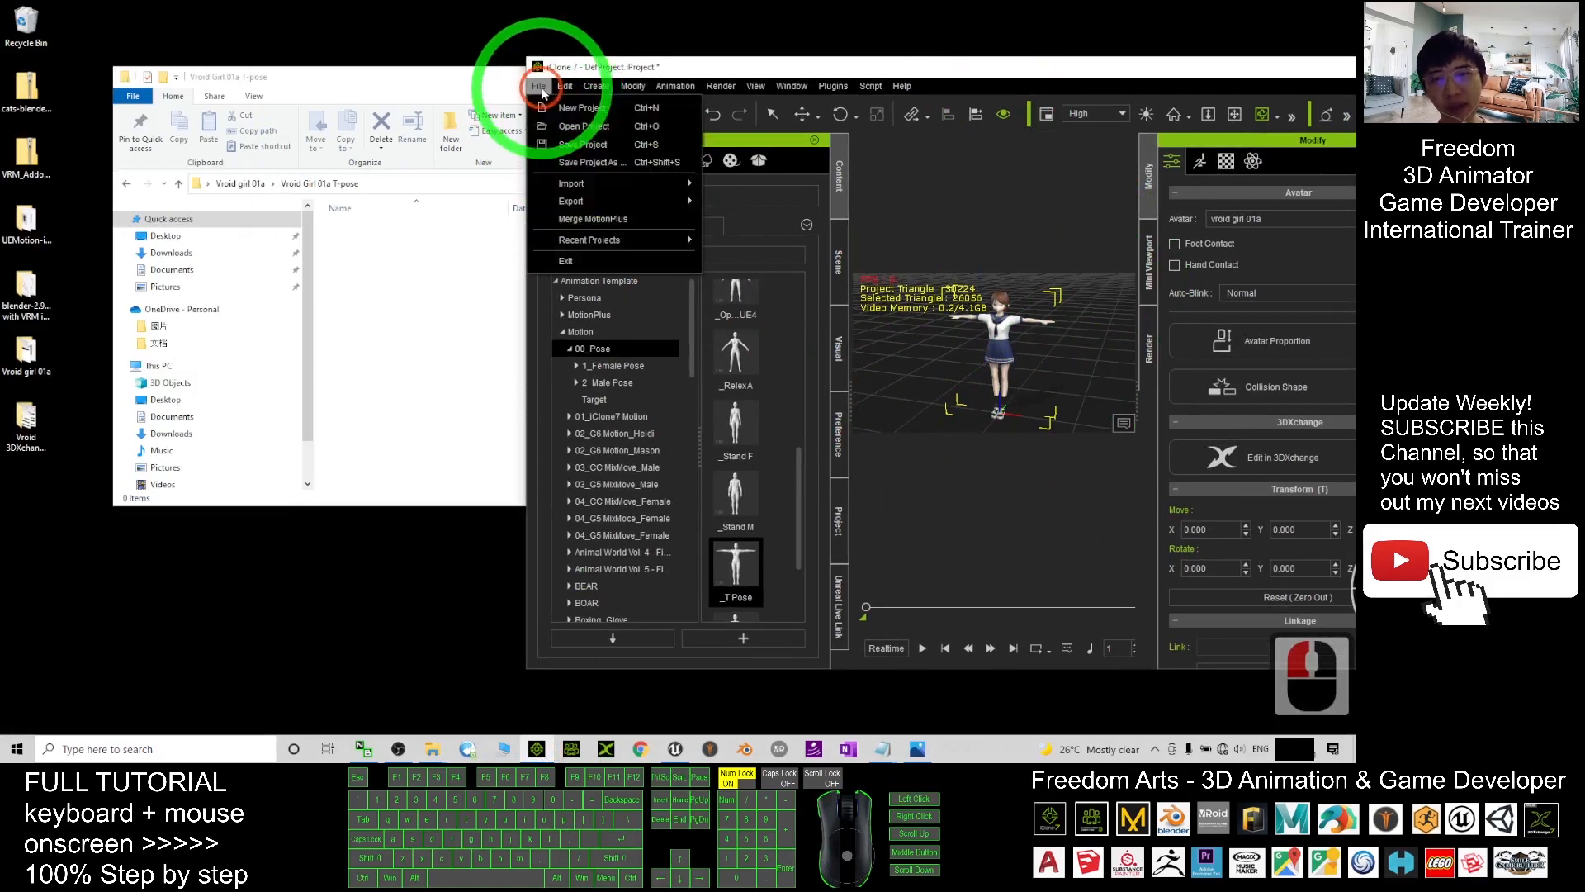
pyautogui.moveTo(584, 200)
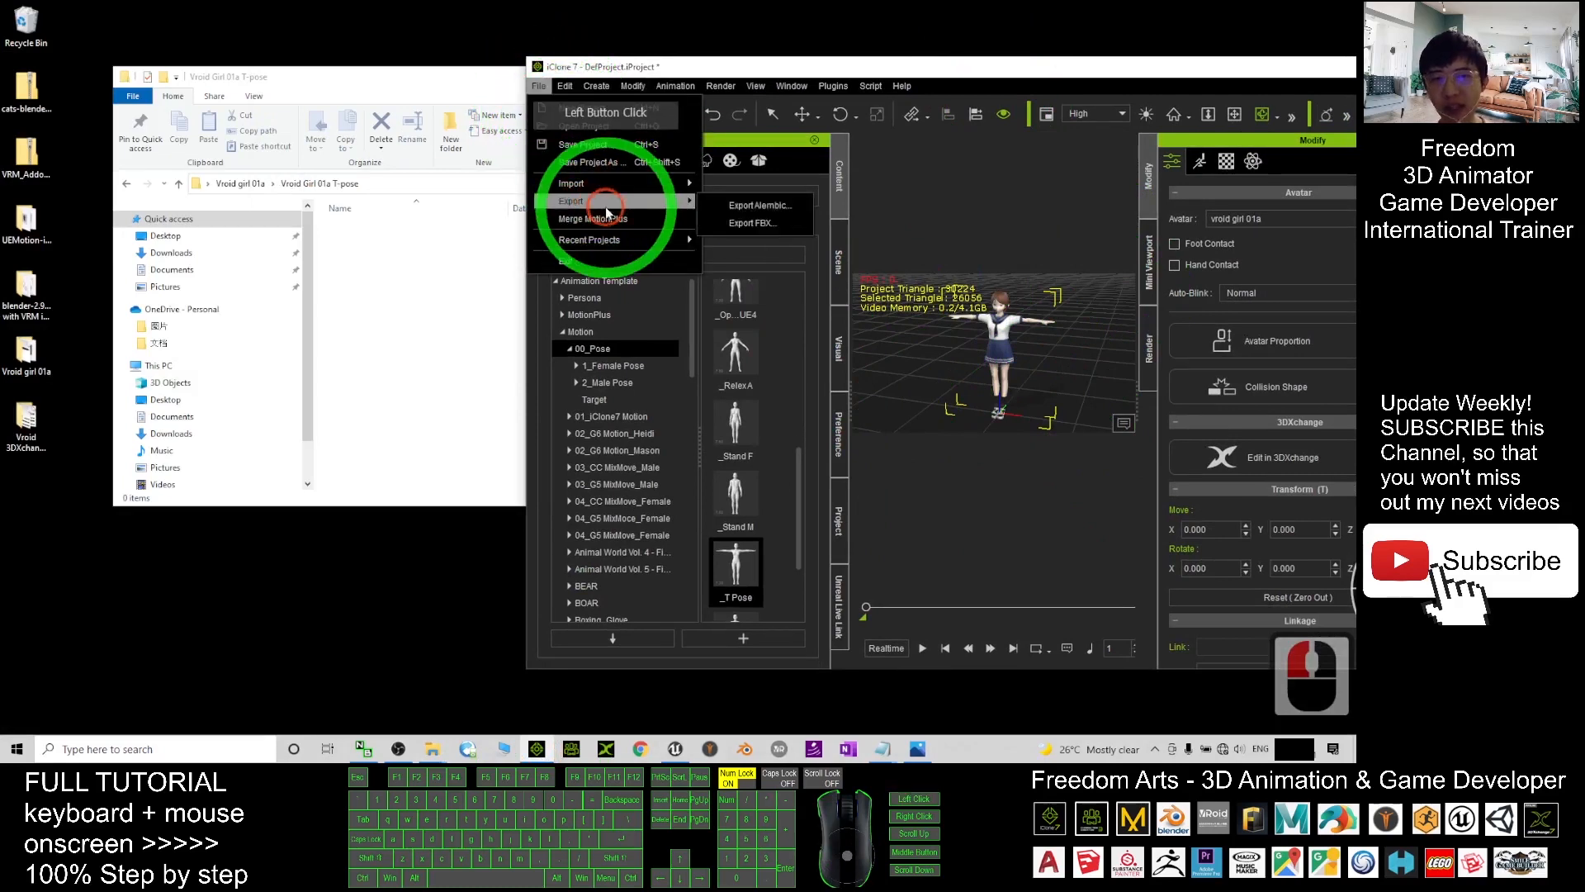
pyautogui.click(744, 224)
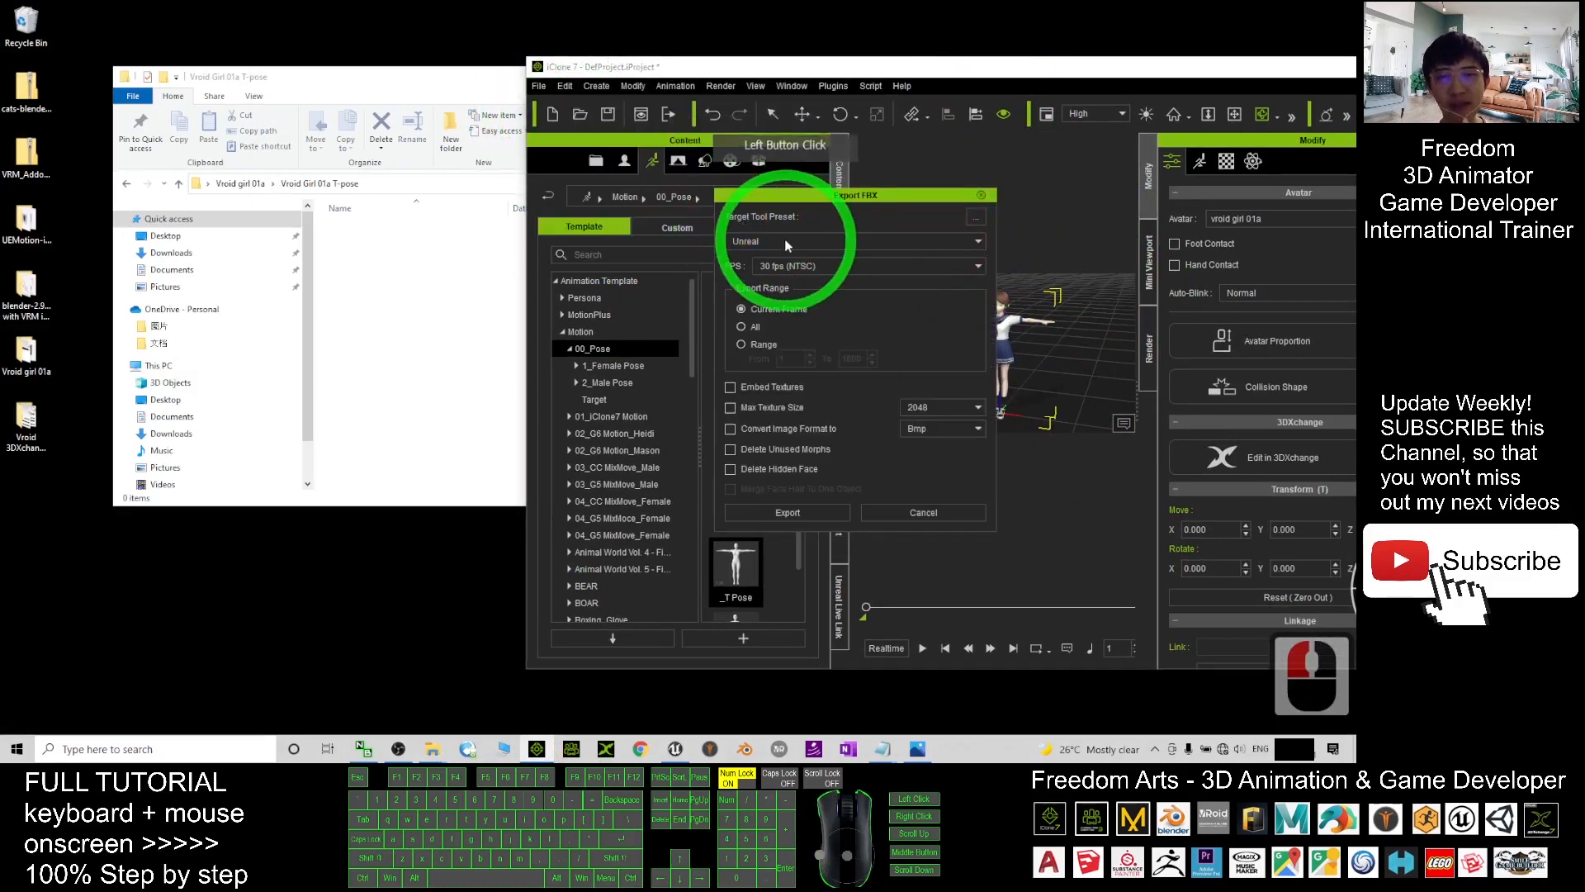
# - Choose the Unreal preset at 30 fps, current frame only, with Embed Textures, then export
pyautogui.click(772, 240)
pyautogui.click(745, 287)
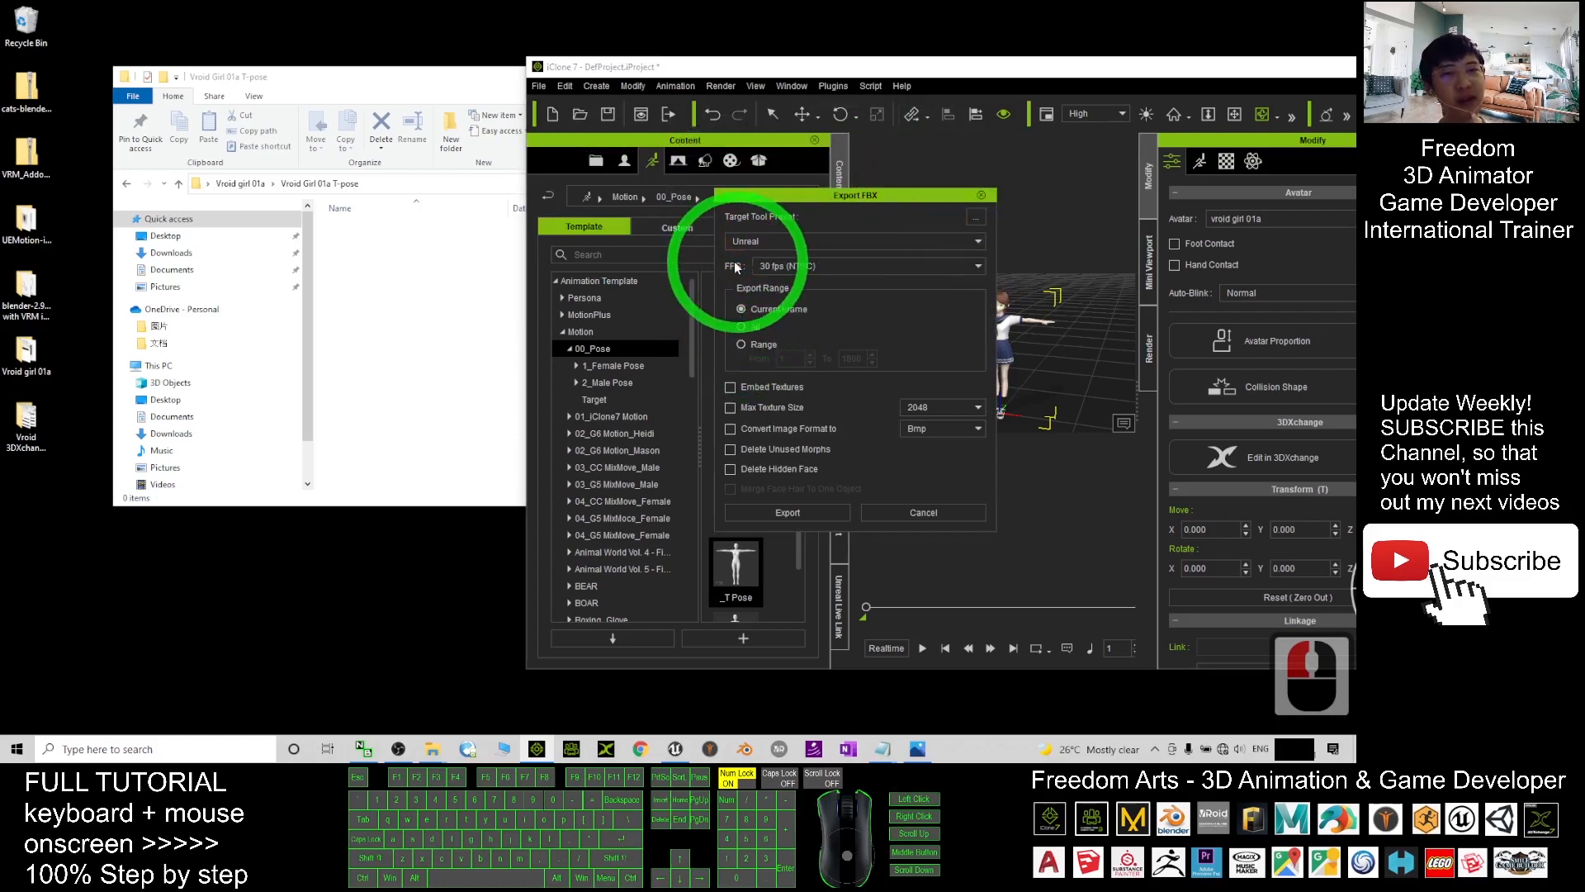
pyautogui.click(786, 265)
pyautogui.click(793, 267)
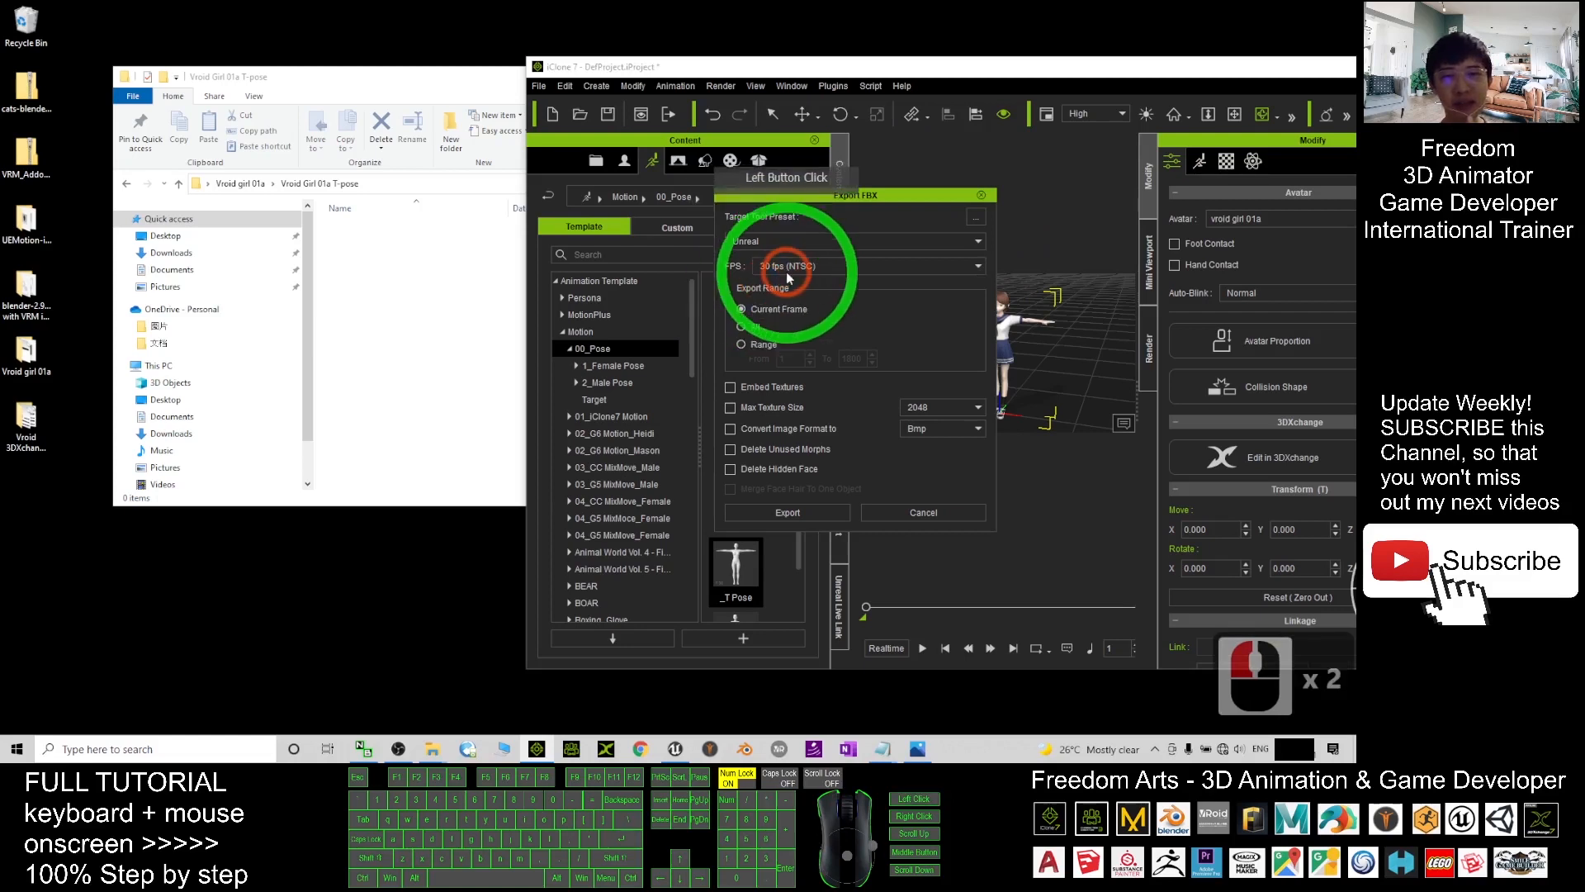
pyautogui.click(759, 321)
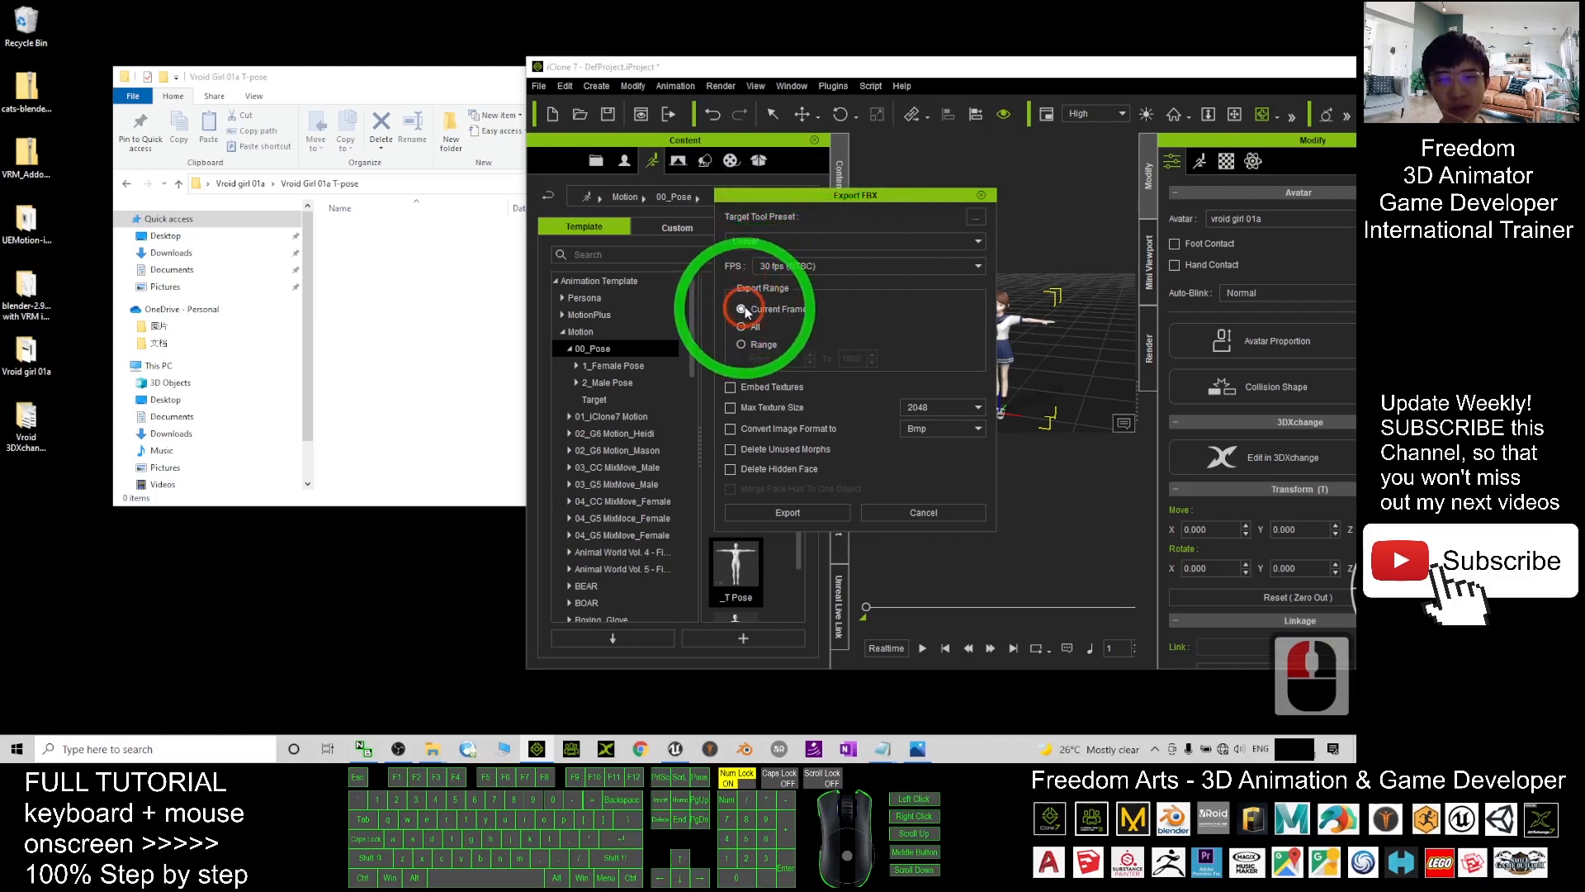
pyautogui.click(731, 386)
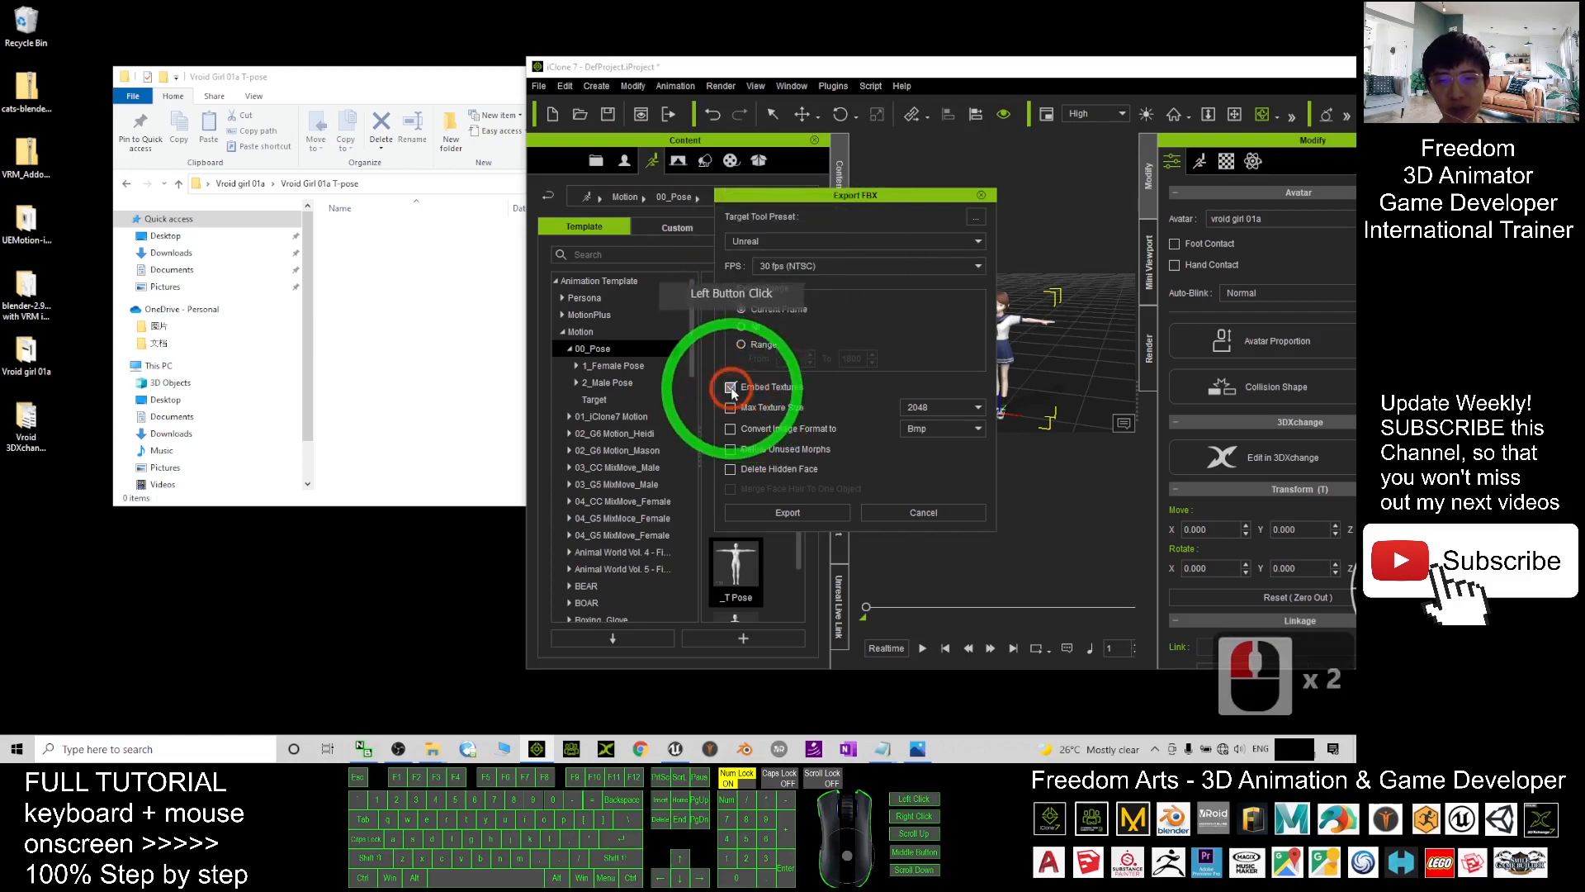
pyautogui.click(790, 518)
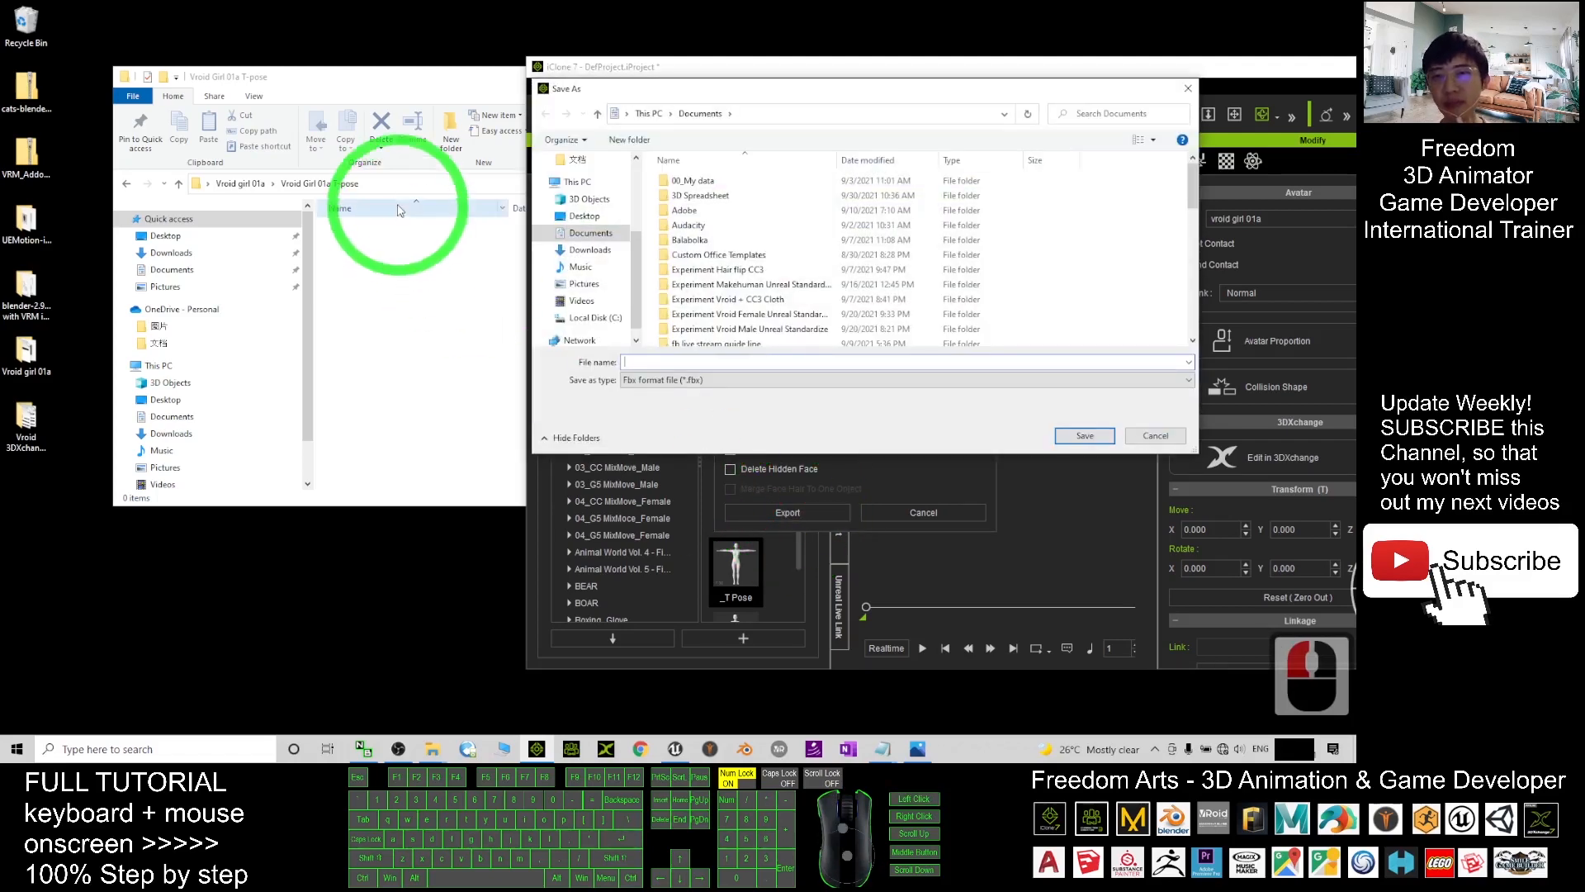
# - Copy the Vroid Girl 01a T-pose folder path and navigate there in Save As
pyautogui.click(399, 210)
pyautogui.click(397, 183)
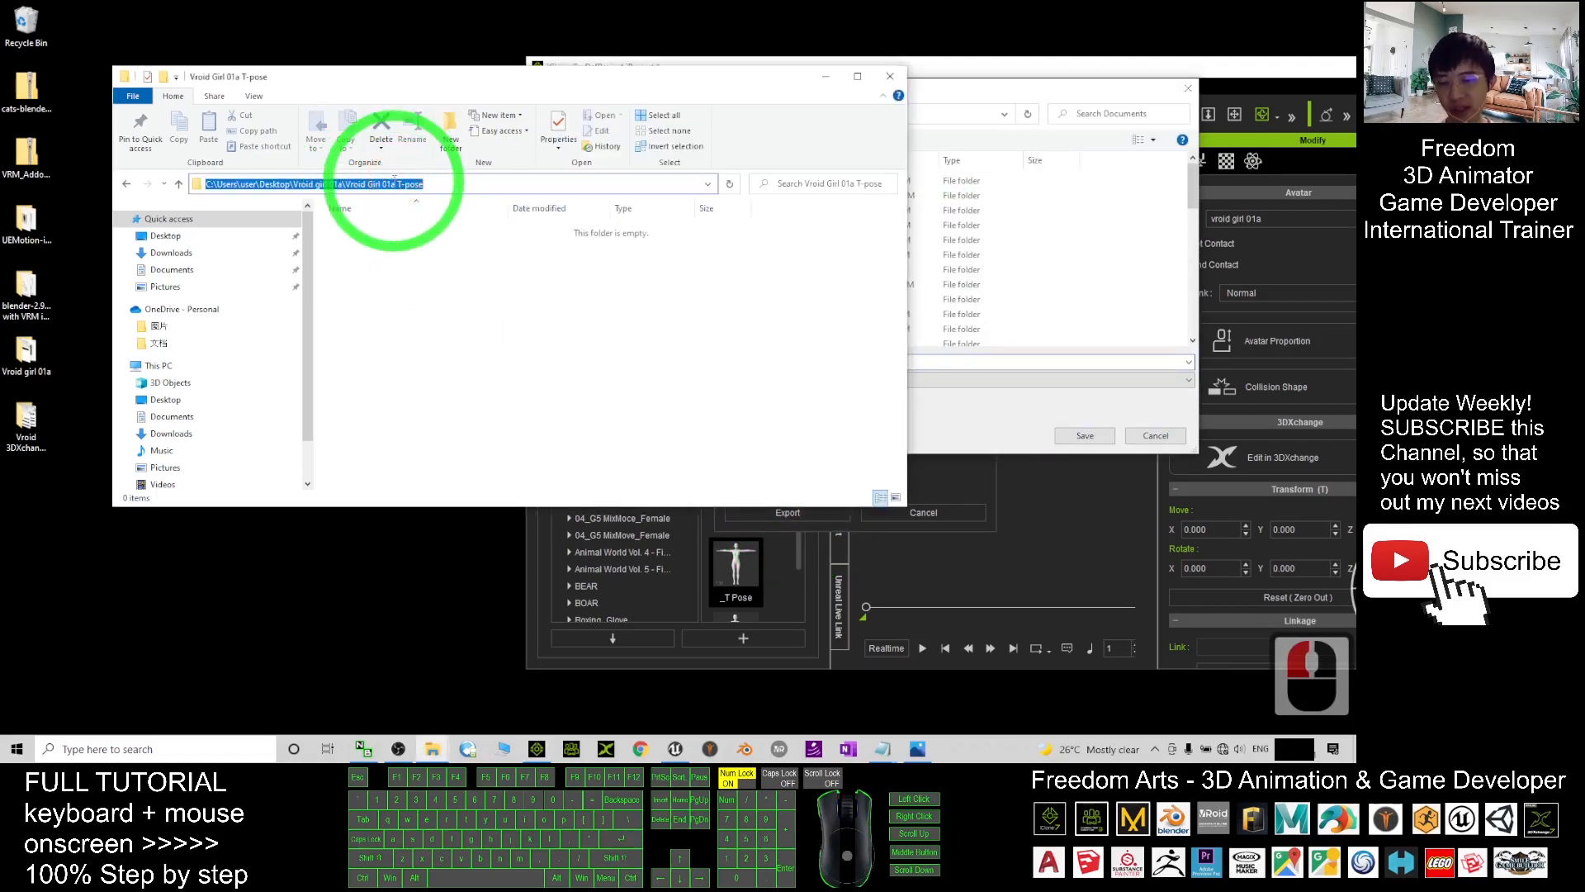
pyautogui.hotkey('ctrl', 'c')
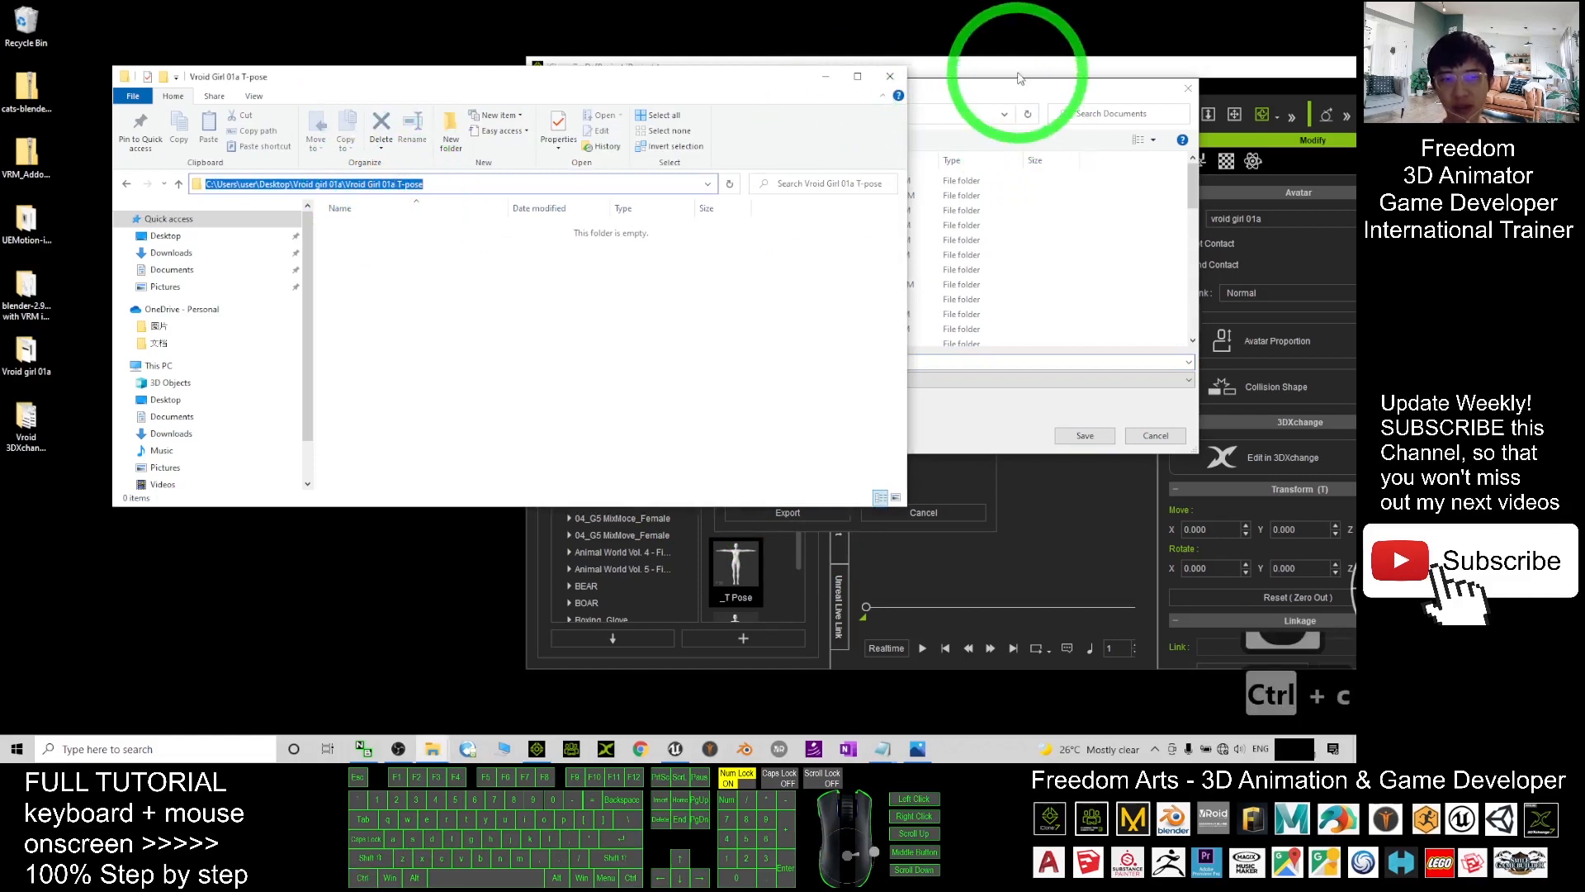
pyautogui.click(983, 92)
pyautogui.click(751, 116)
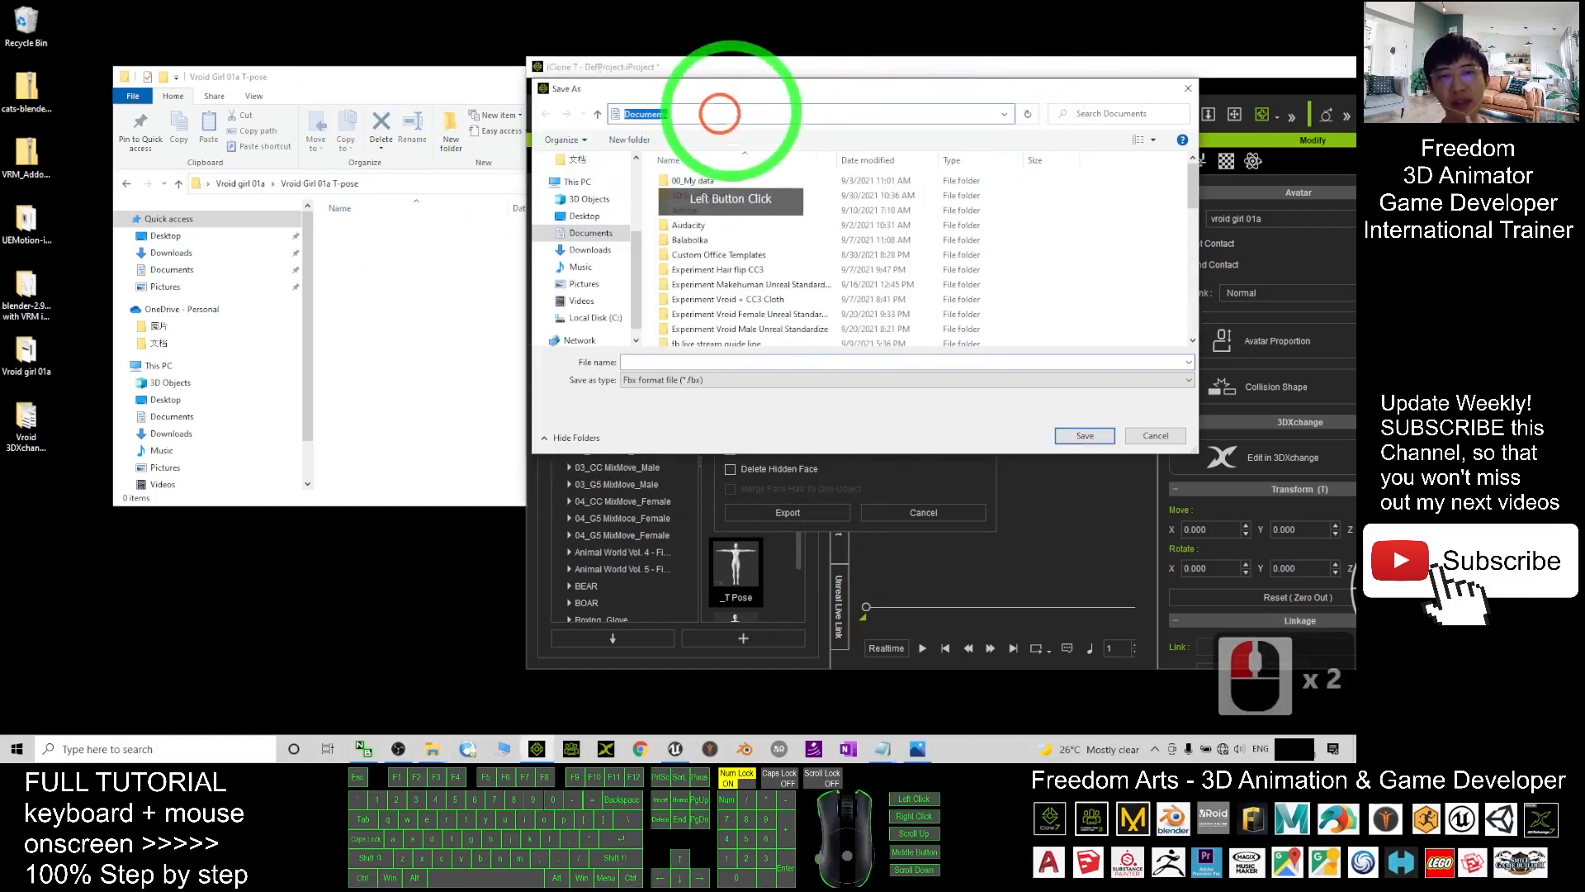
pyautogui.press('Return')
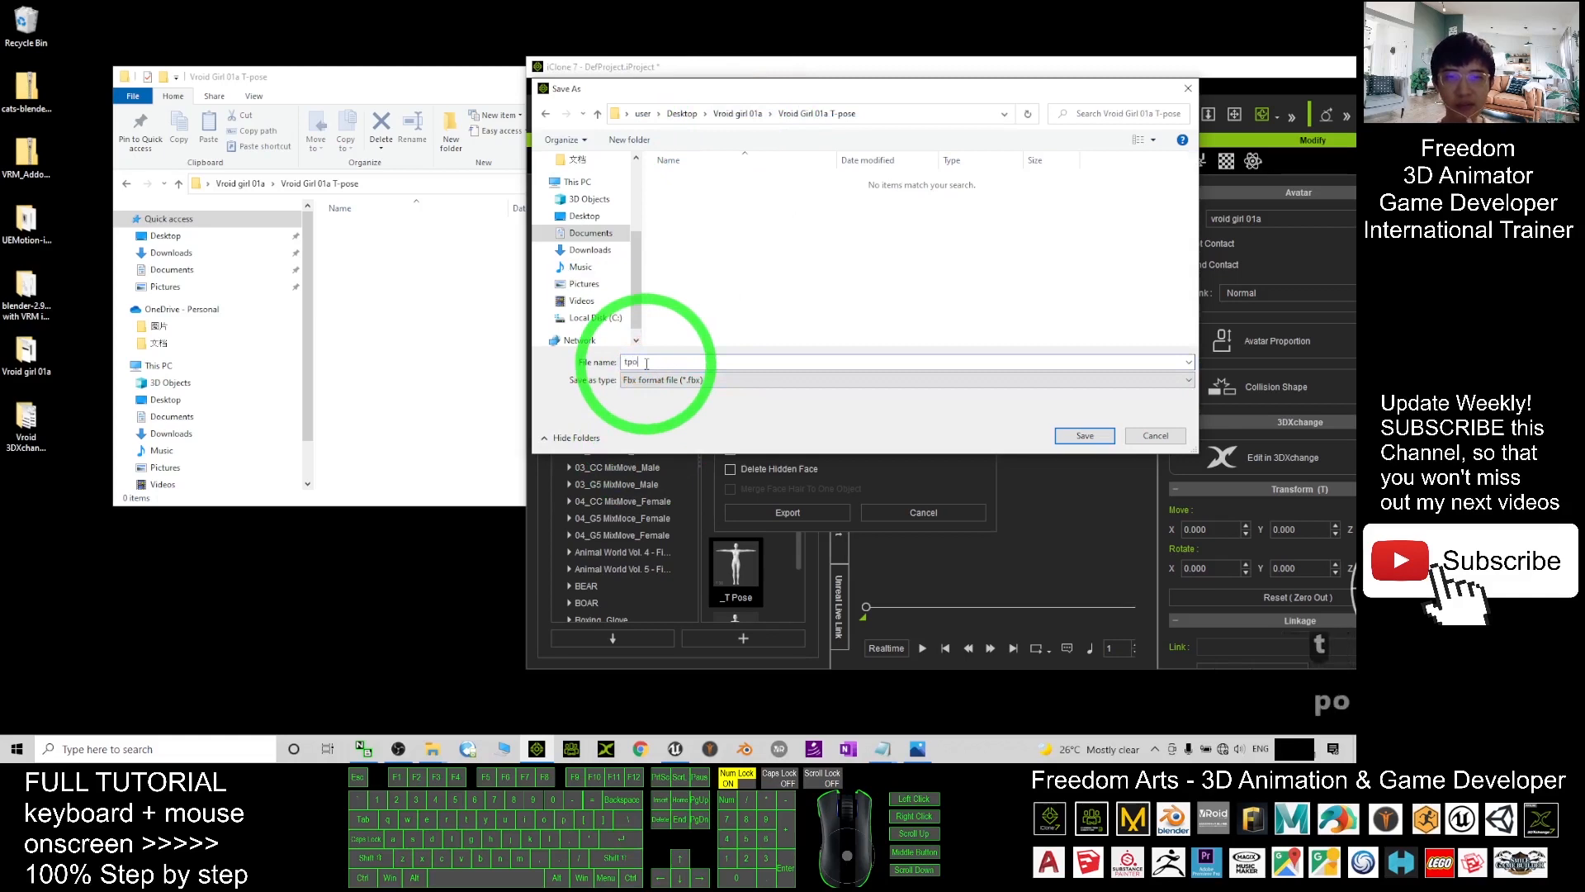
# - Name the file Vroid Girl 01a and save the FBX
pyautogui.write('t-')
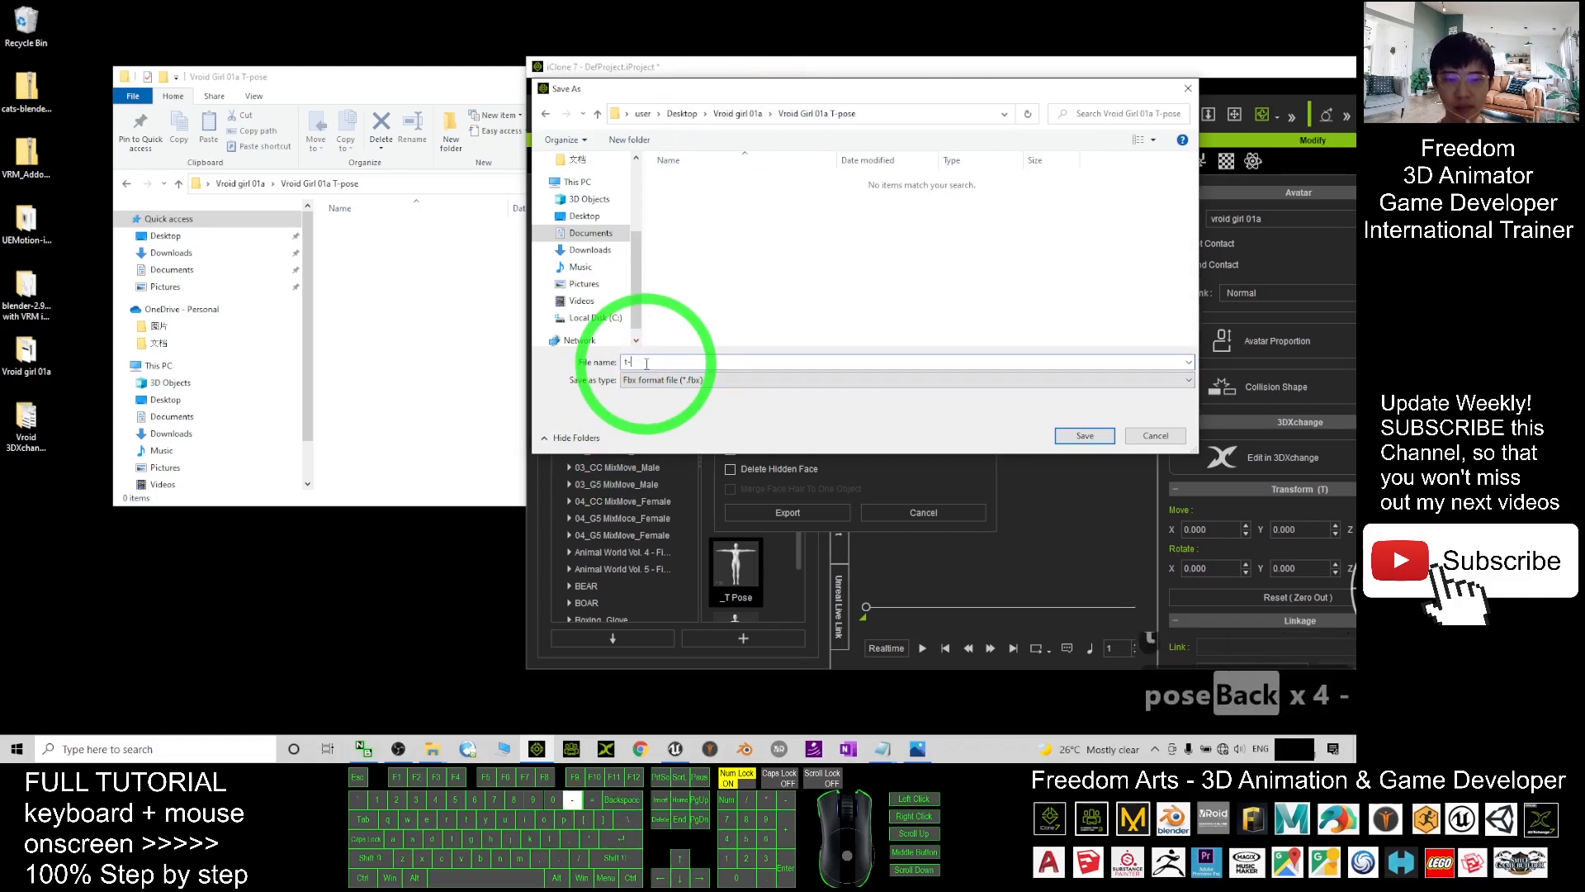
pyautogui.write('pose')
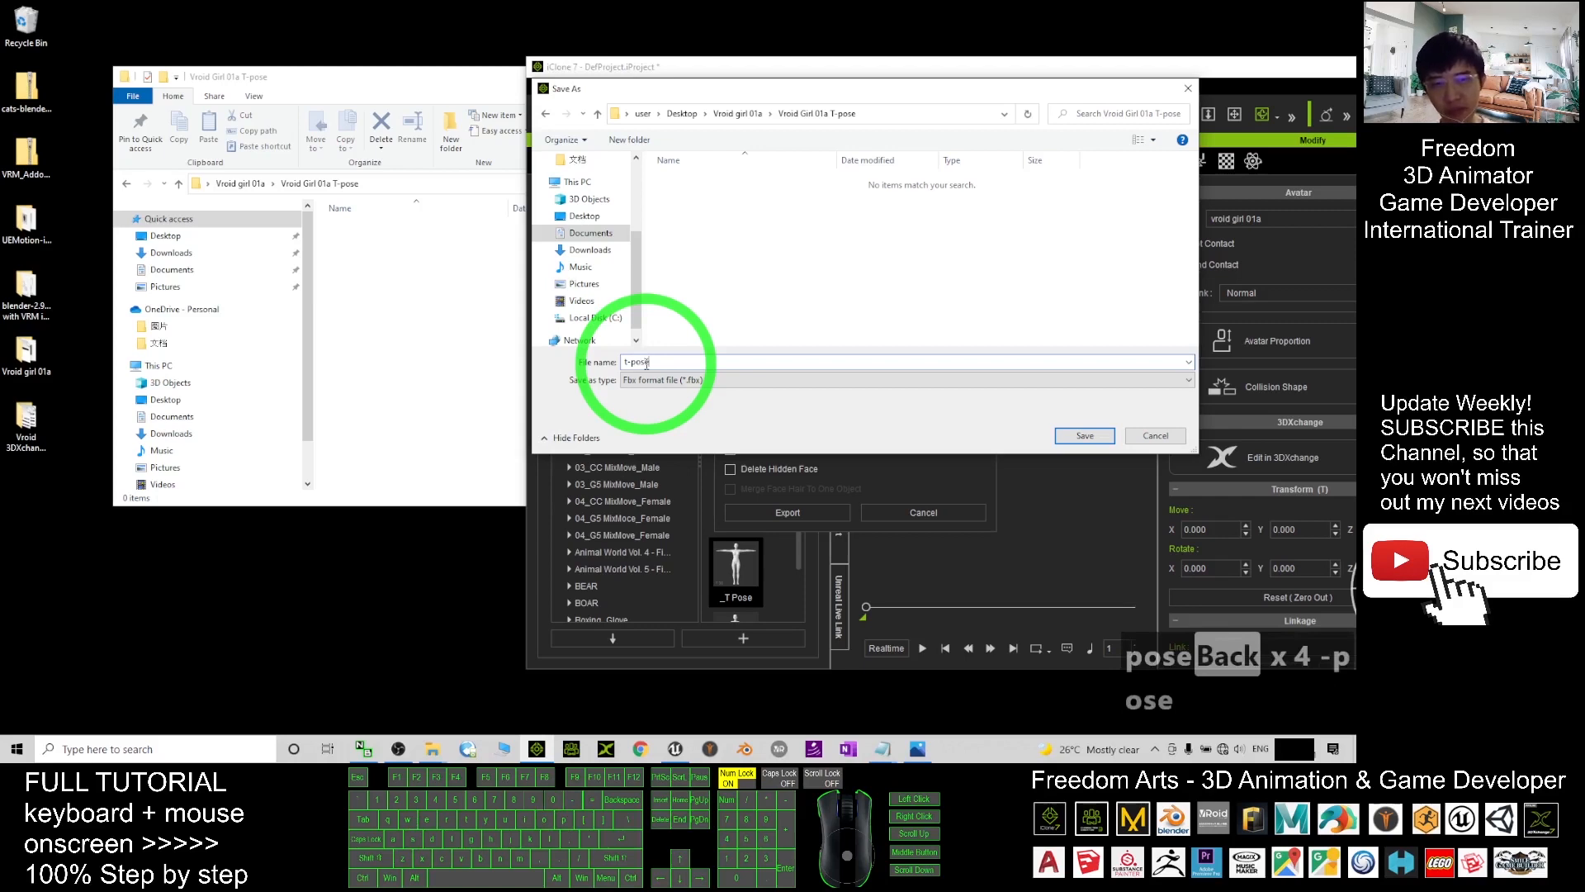
pyautogui.moveTo(664, 362); pyautogui.dragTo(806, 79)
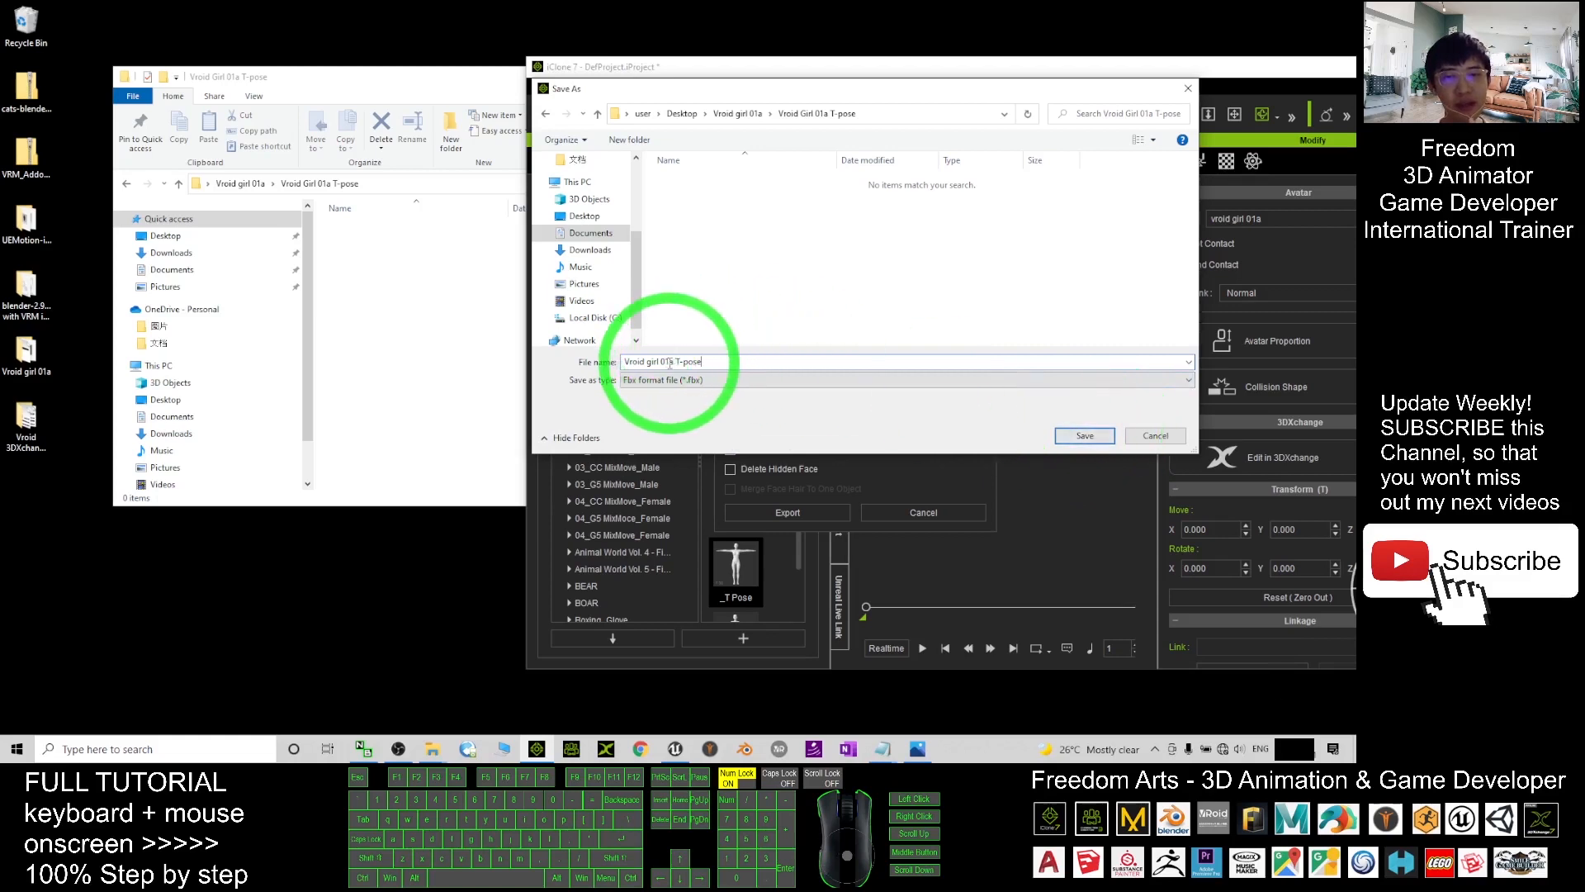
pyautogui.moveTo(670, 362); pyautogui.dragTo(762, 362)
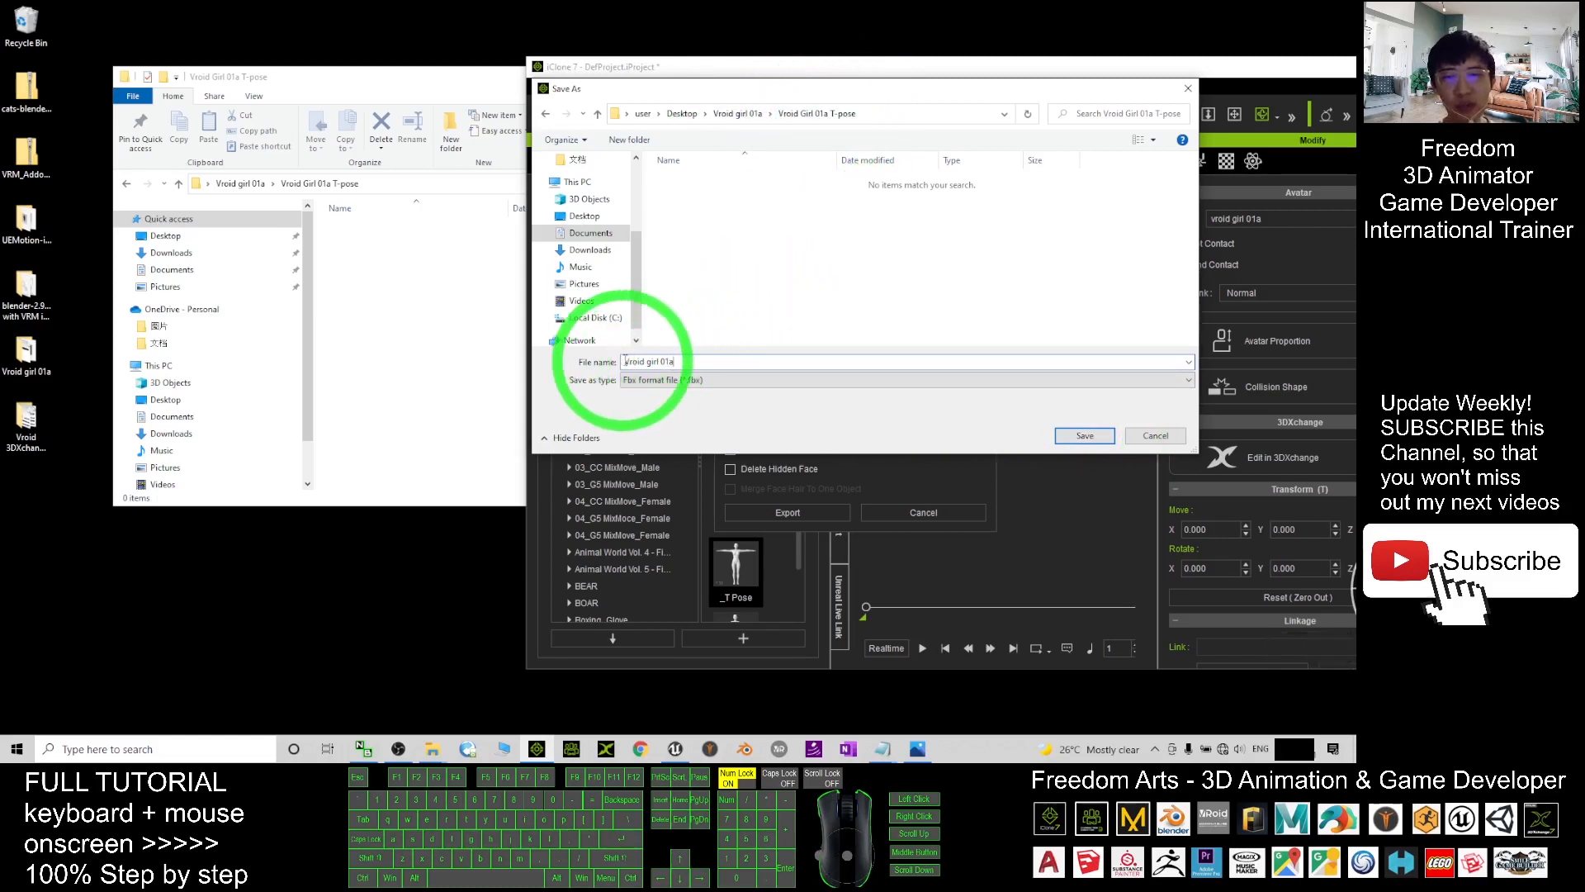
pyautogui.moveTo(686, 364); pyautogui.dragTo(627, 361)
pyautogui.click(651, 362)
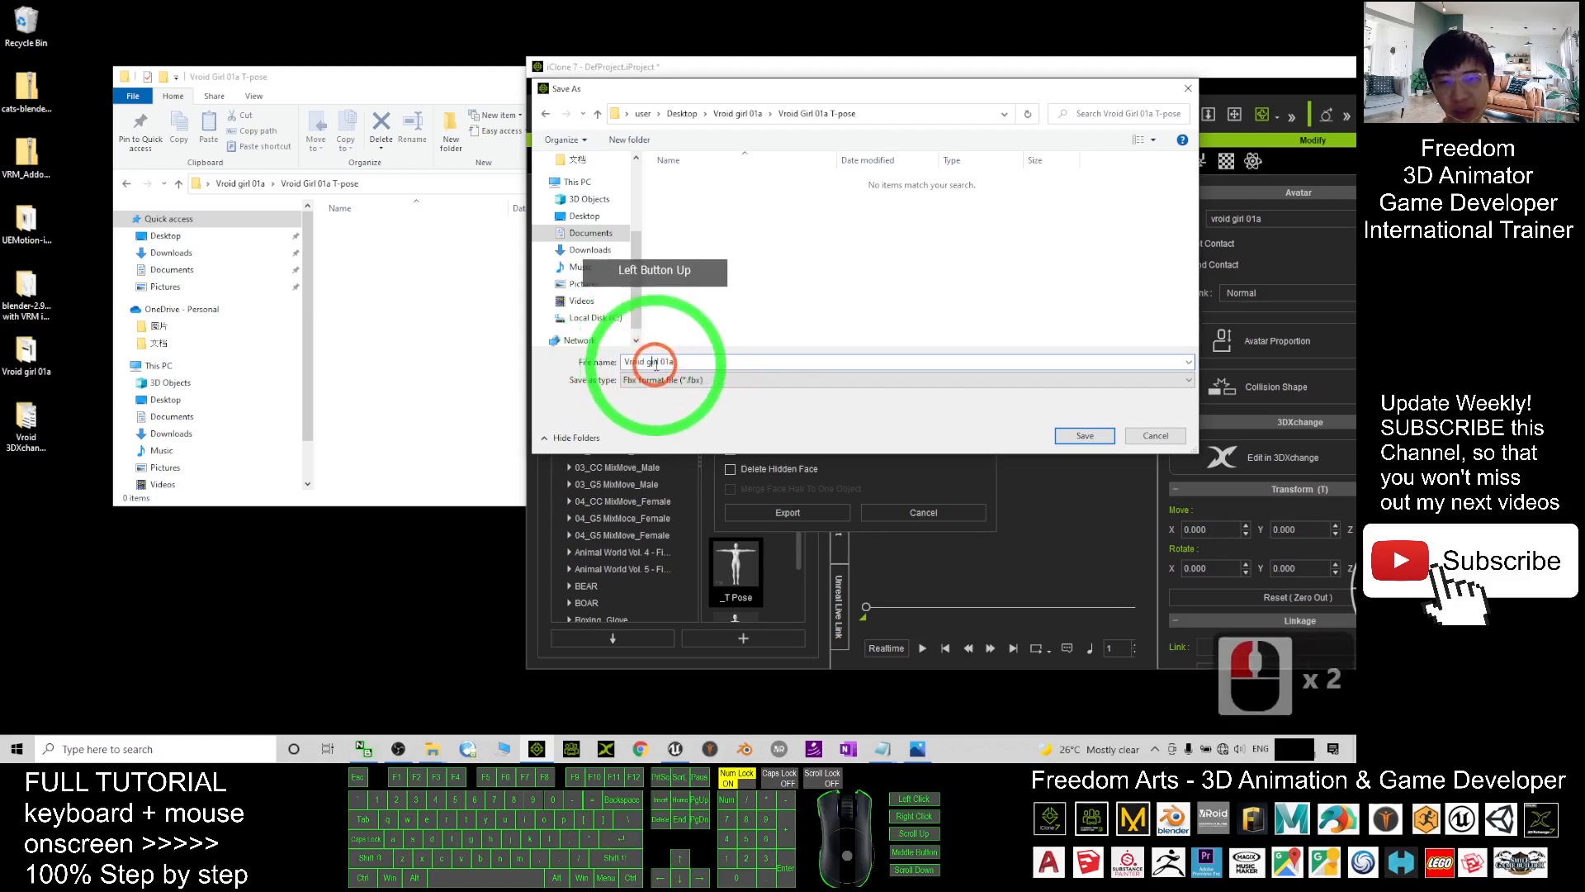
pyautogui.doubleClick(650, 362)
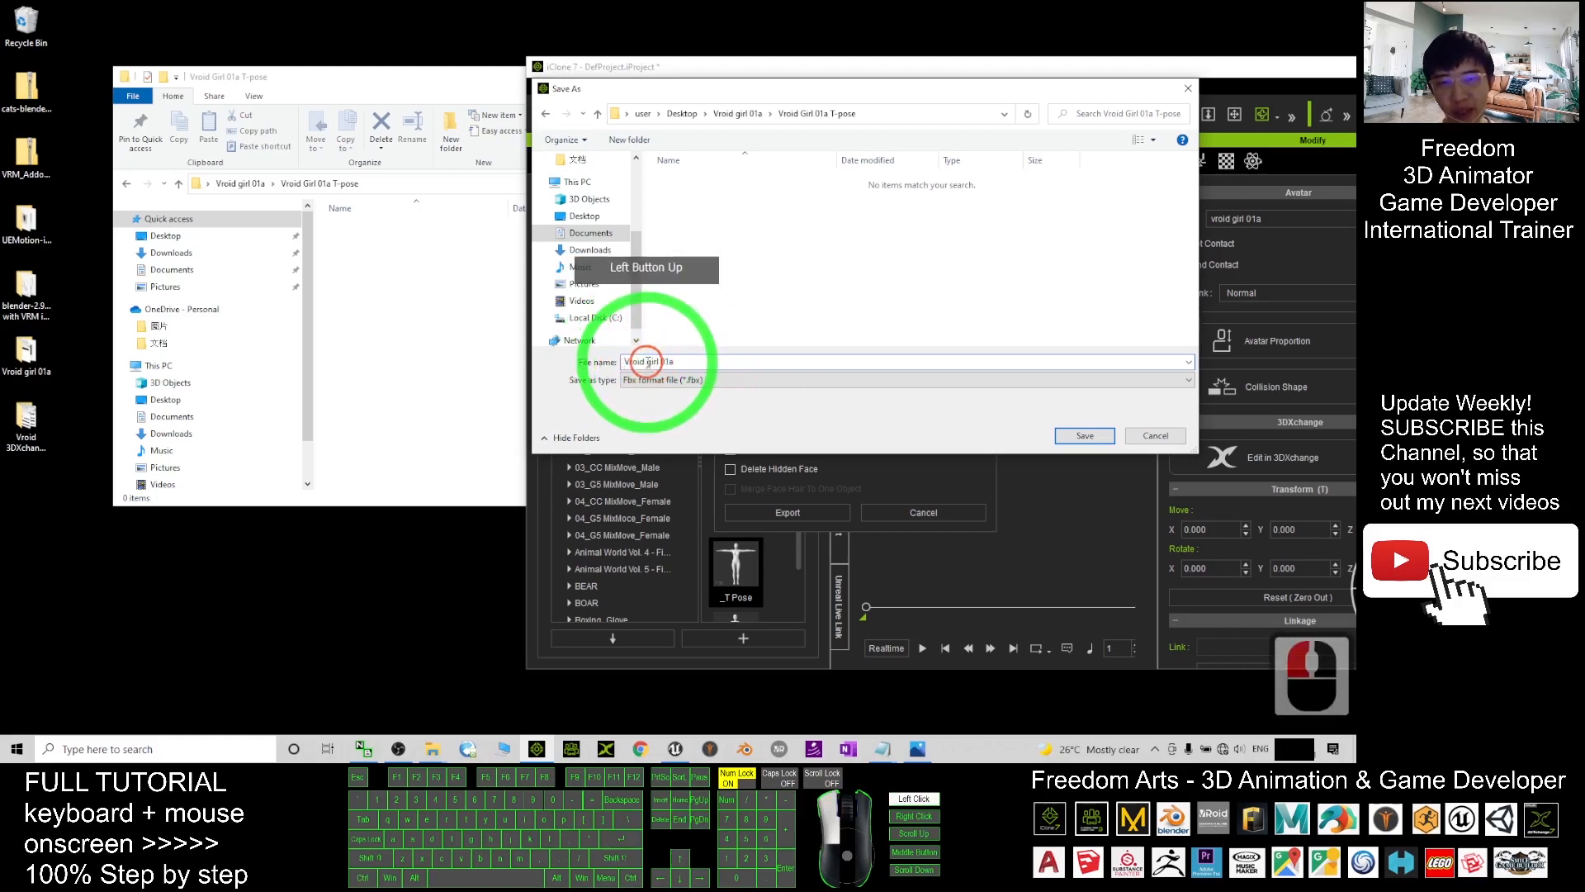
pyautogui.click(878, 416)
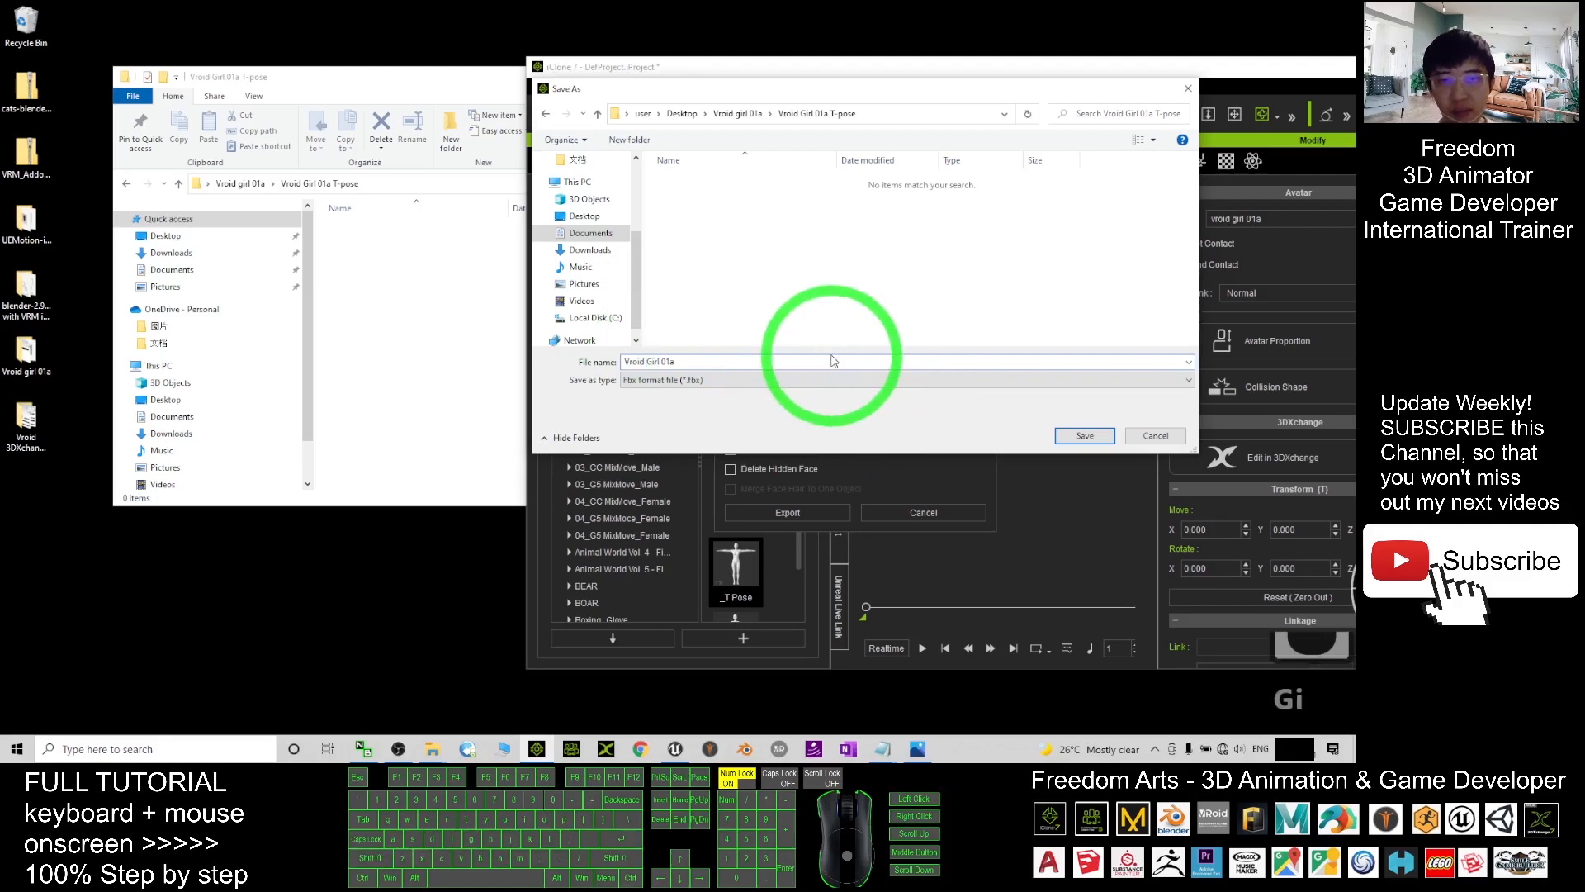
pyautogui.click(1085, 435)
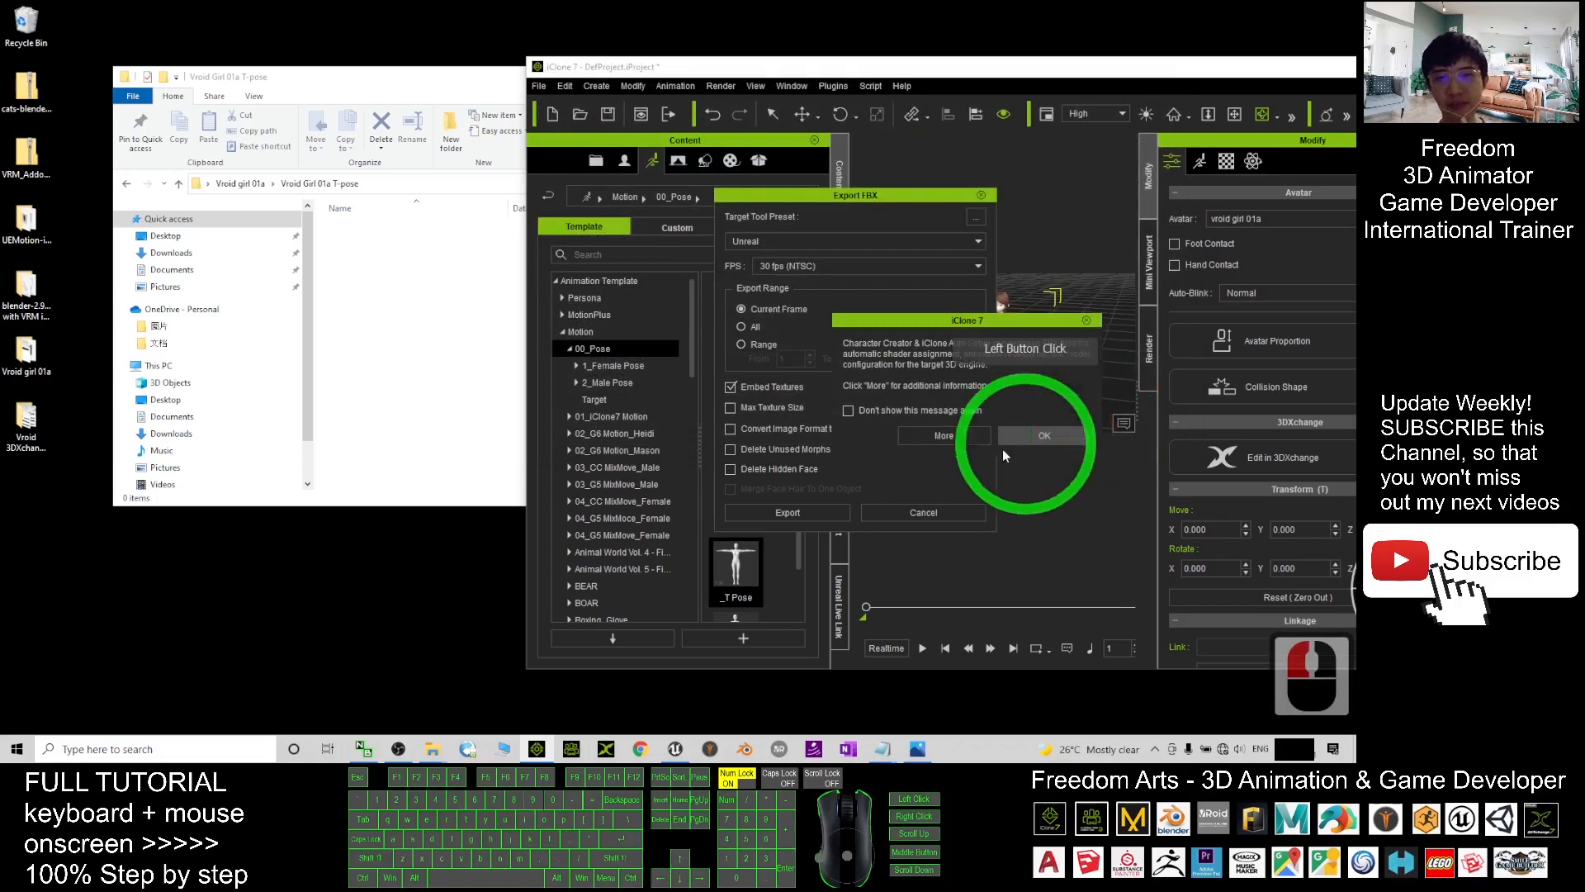
# - Dismiss the export notice and check Vroid_Girl_01a.fbx, its JSON and textures in the T-pose folder
pyautogui.click(1028, 440)
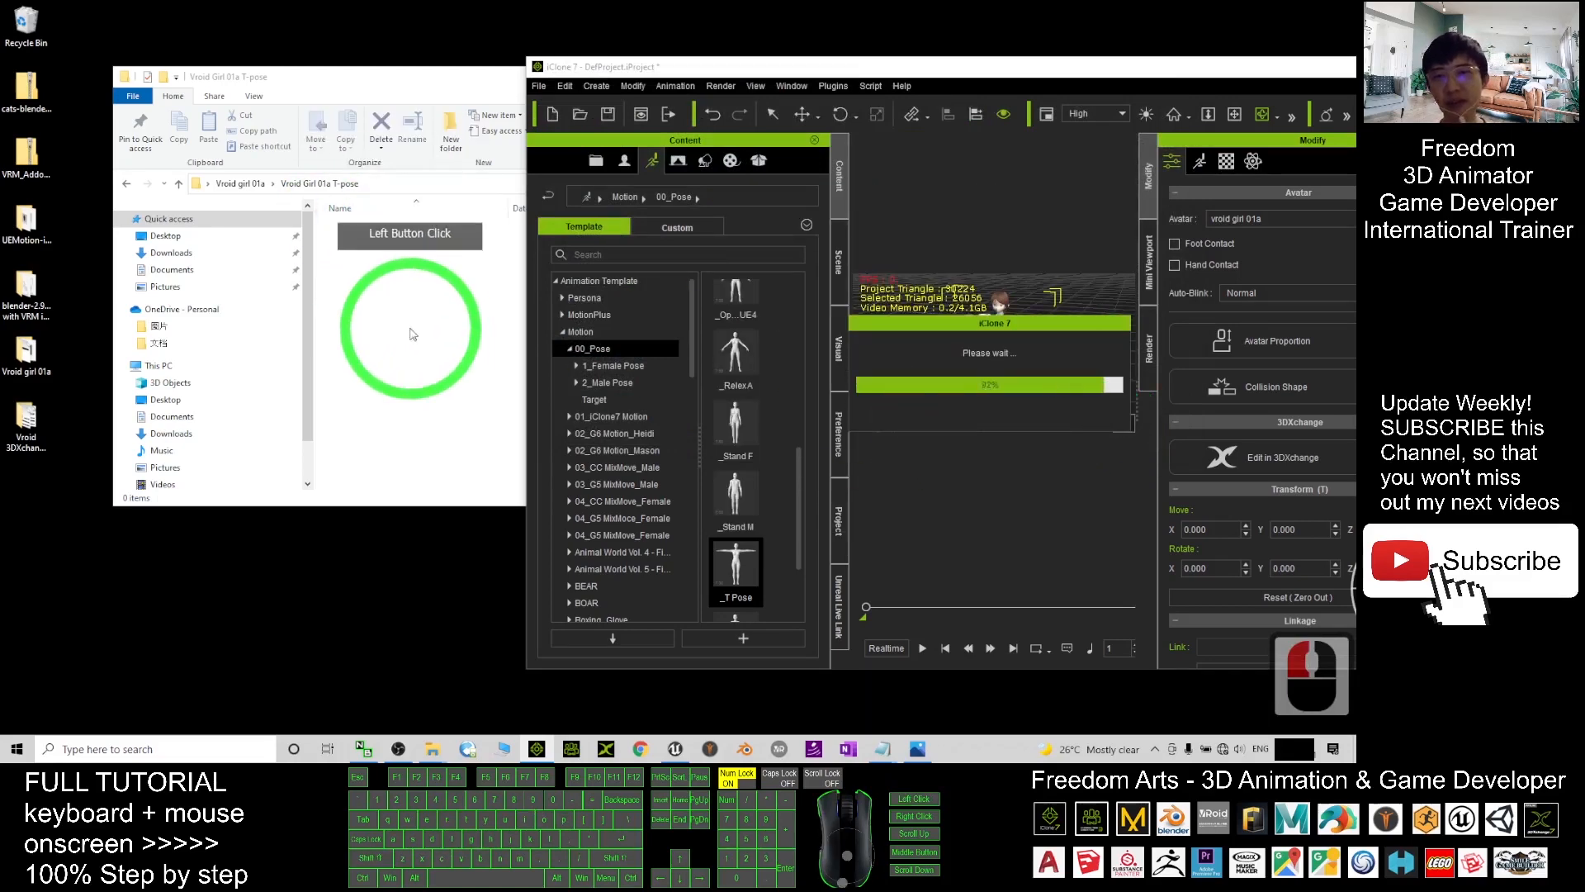
pyautogui.click(413, 331)
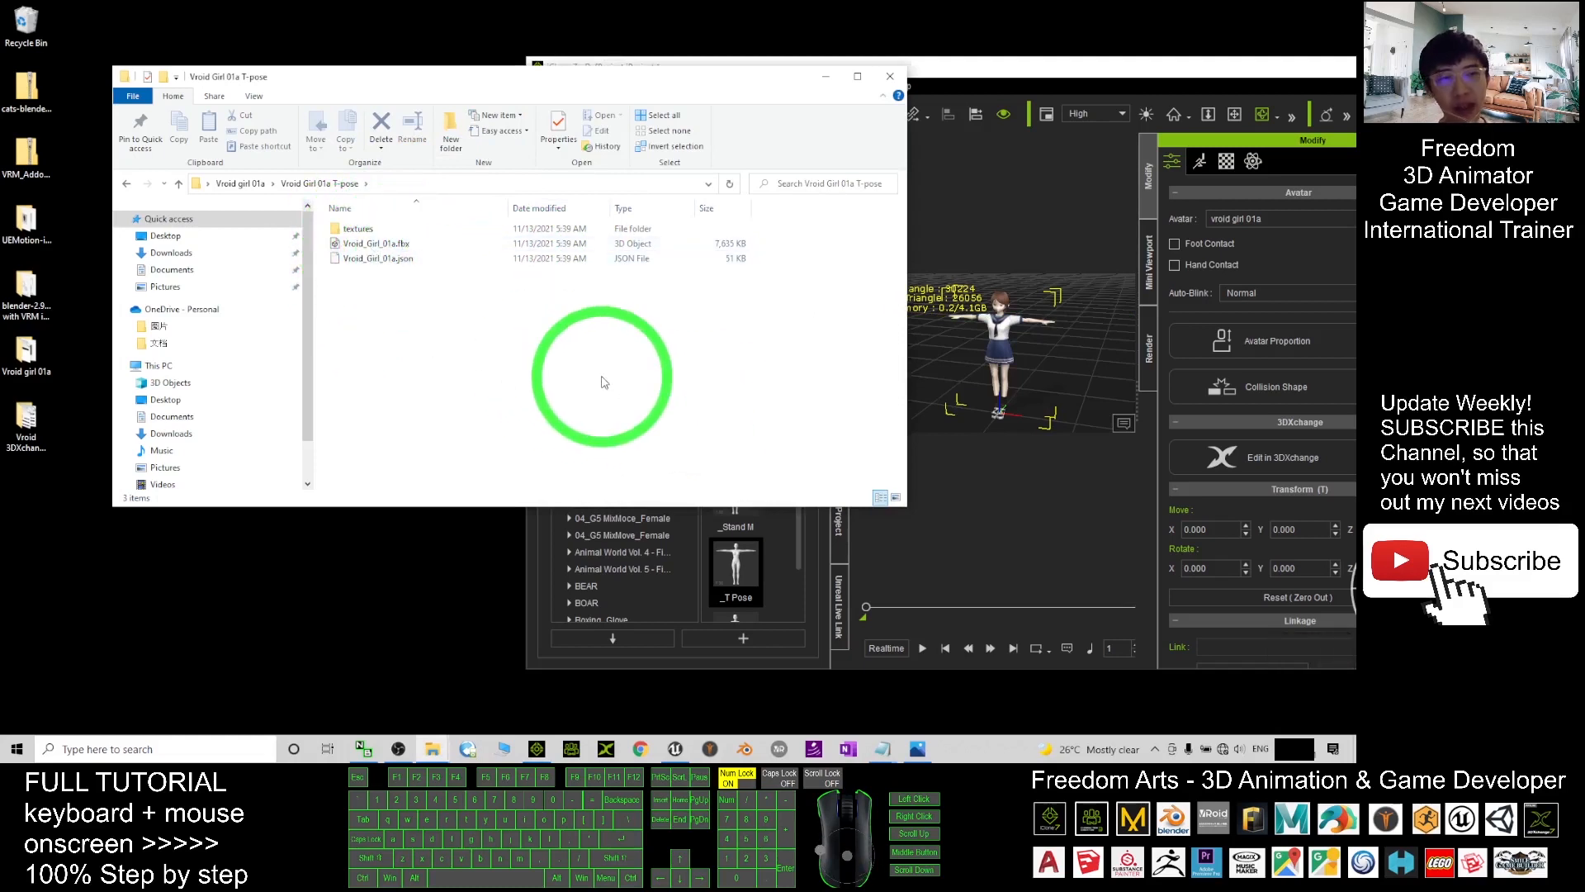
pyautogui.click(885, 748)
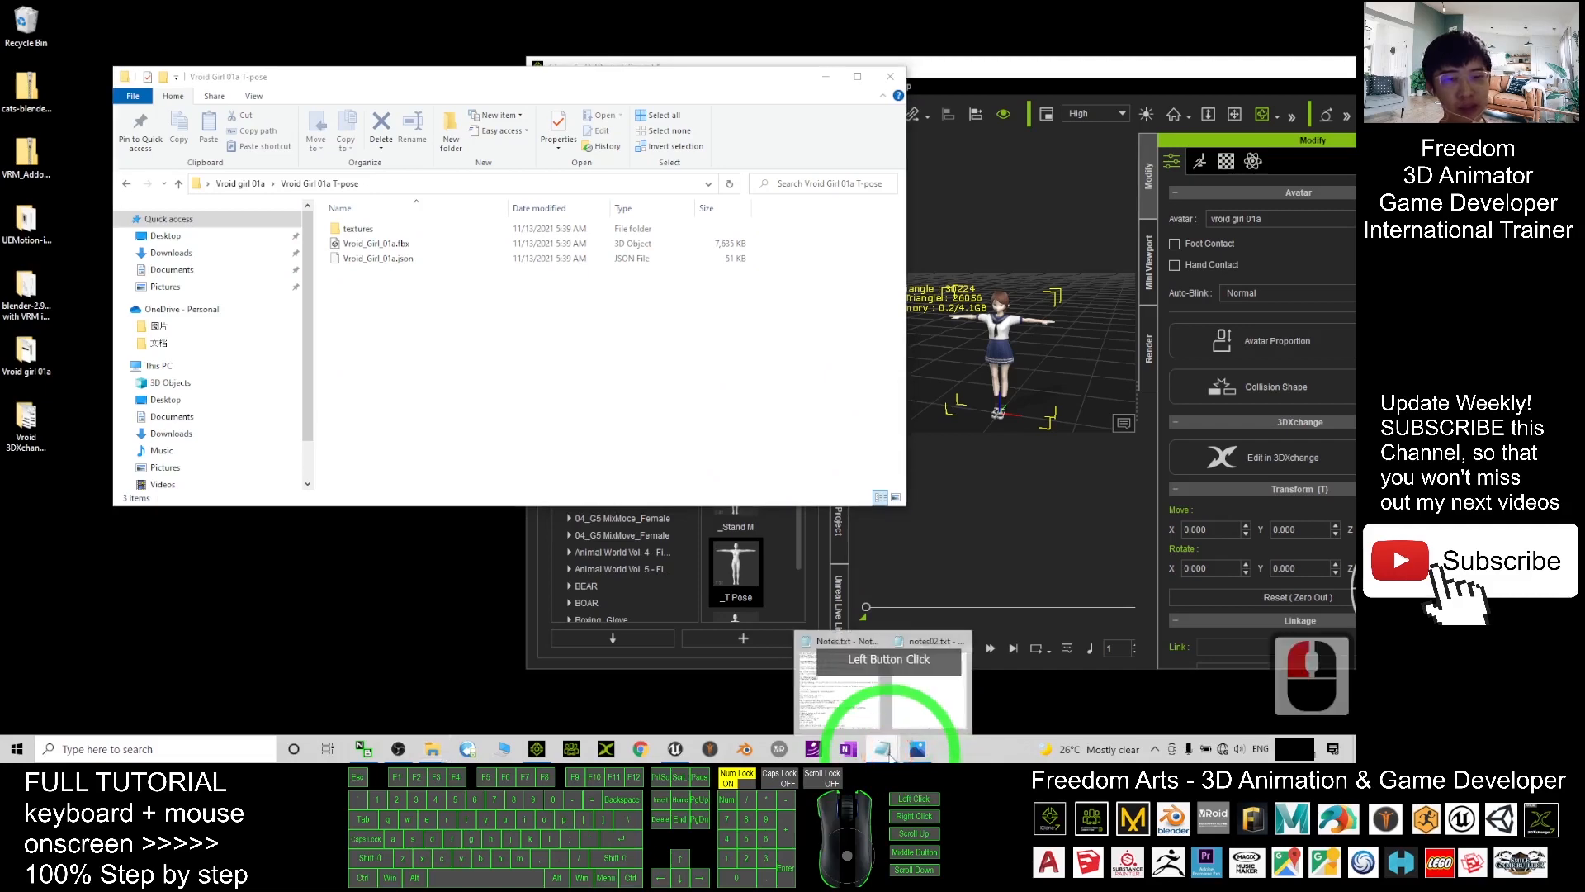
# - Bring Notes.txt up beside the T-pose folder and scroll to the top of the notes
pyautogui.click(842, 685)
pyautogui.moveTo(743, 109); pyautogui.dragTo(1065, 84)
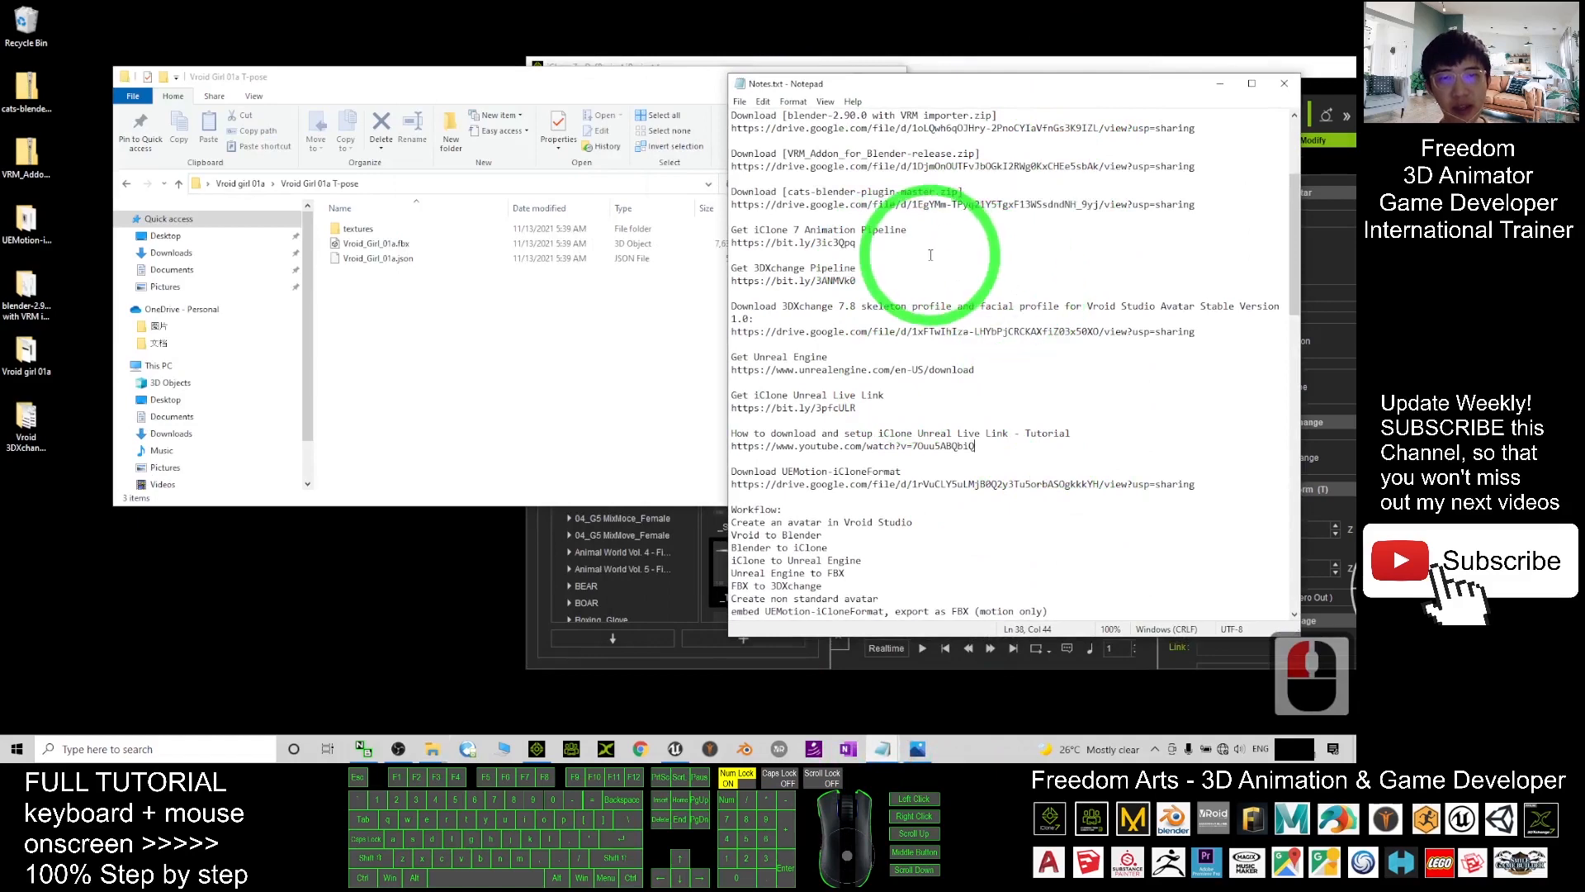
pyautogui.scroll(3, 876, 248)
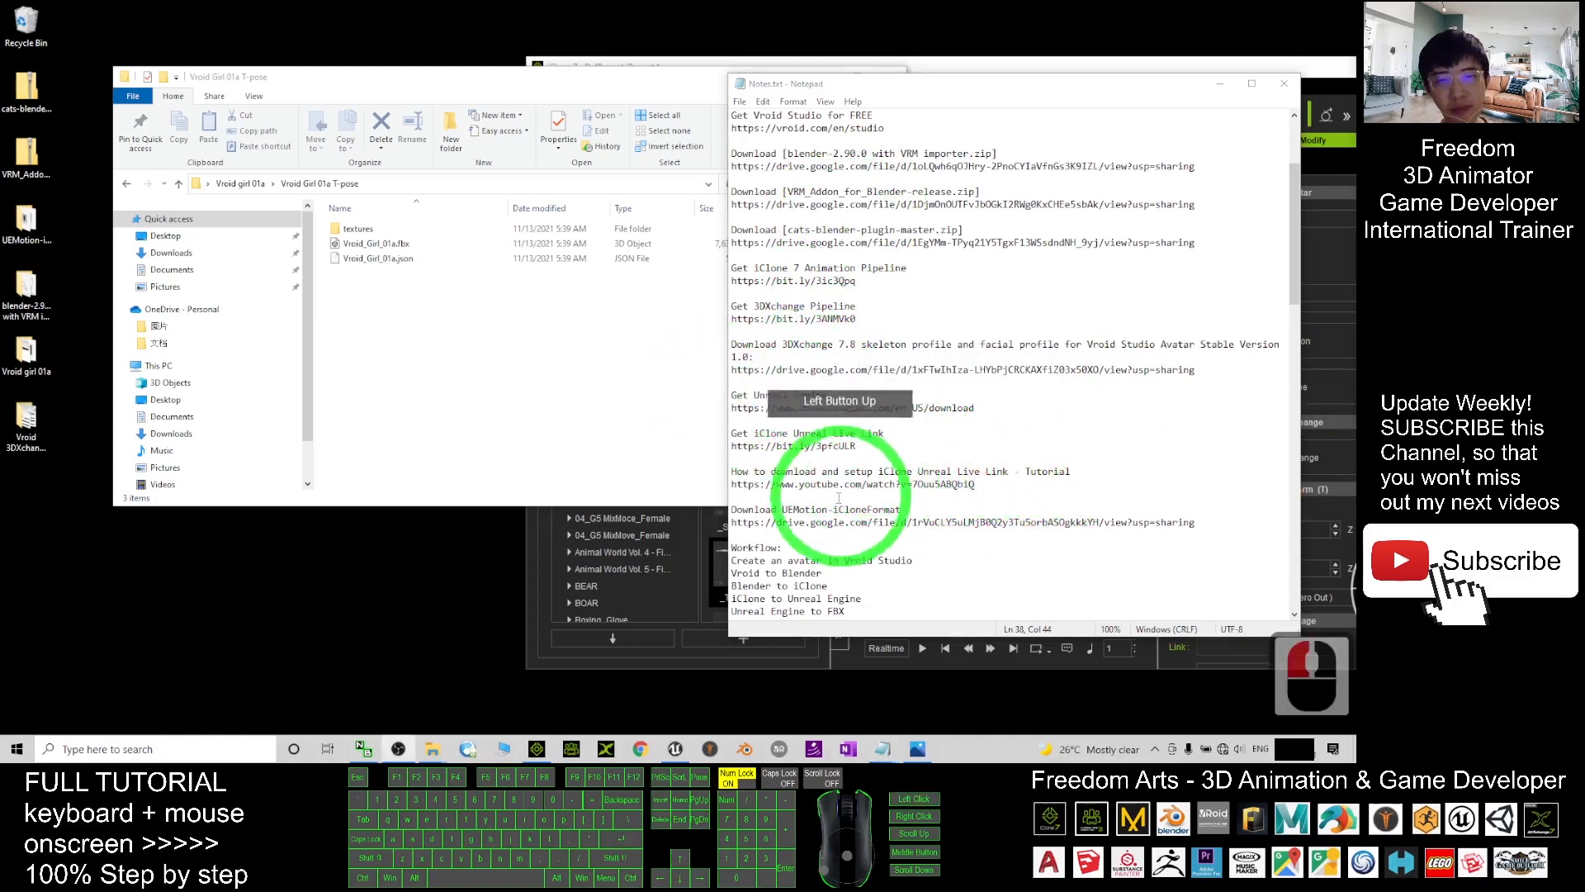
# - Highlight the Download UEMotion-iCloneFormat entry and its Google Drive link in the notes
pyautogui.moveTo(844, 499); pyautogui.dragTo(820, 506)
pyautogui.click(849, 525)
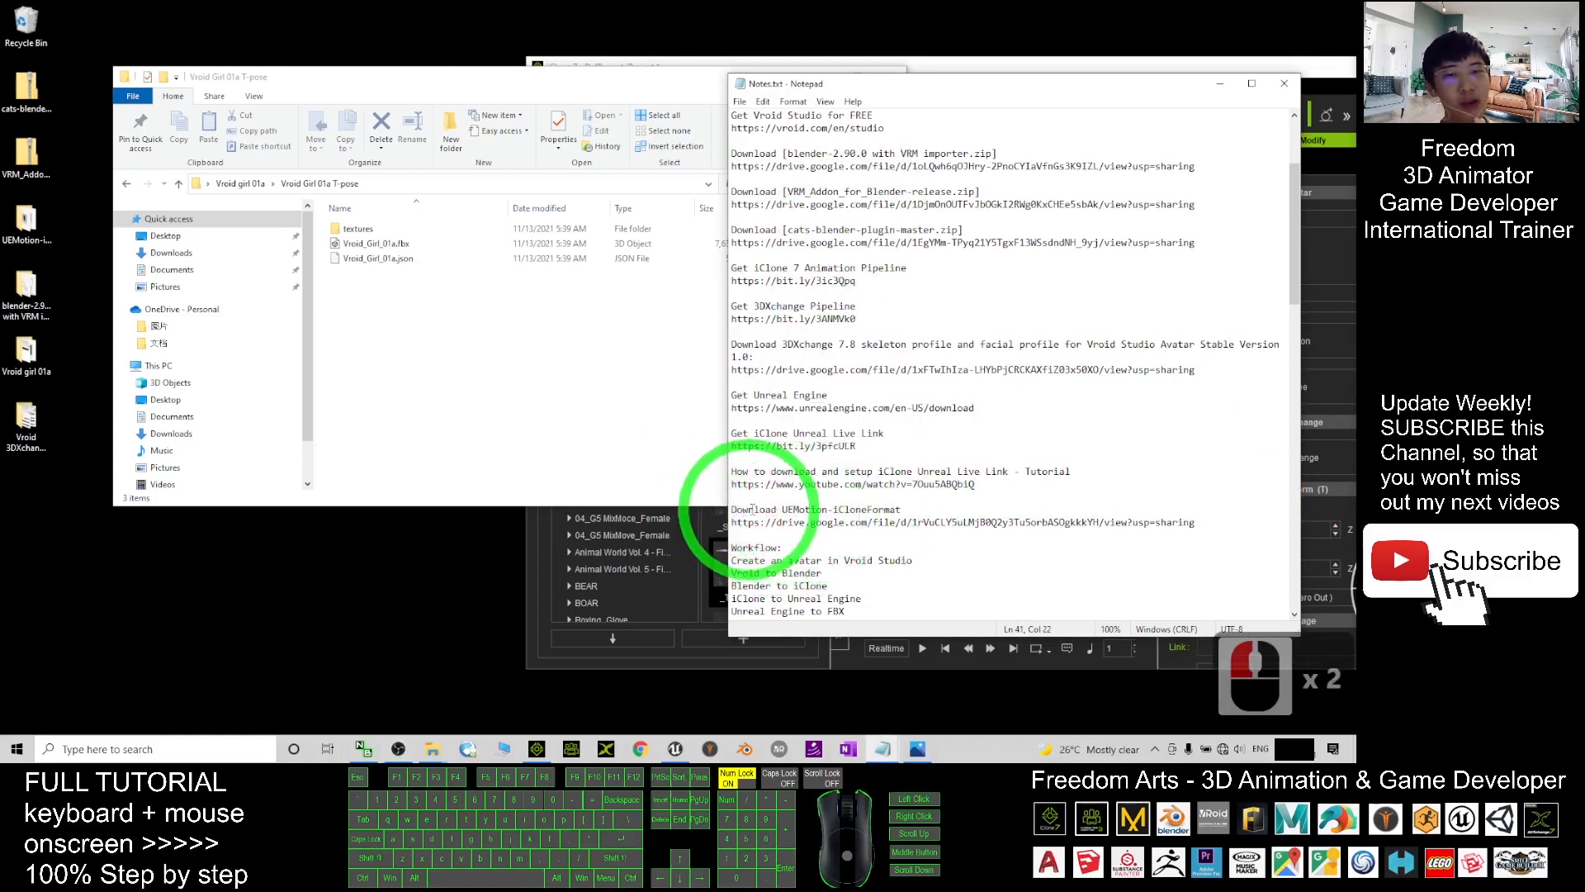
pyautogui.moveTo(789, 509); pyautogui.dragTo(885, 507)
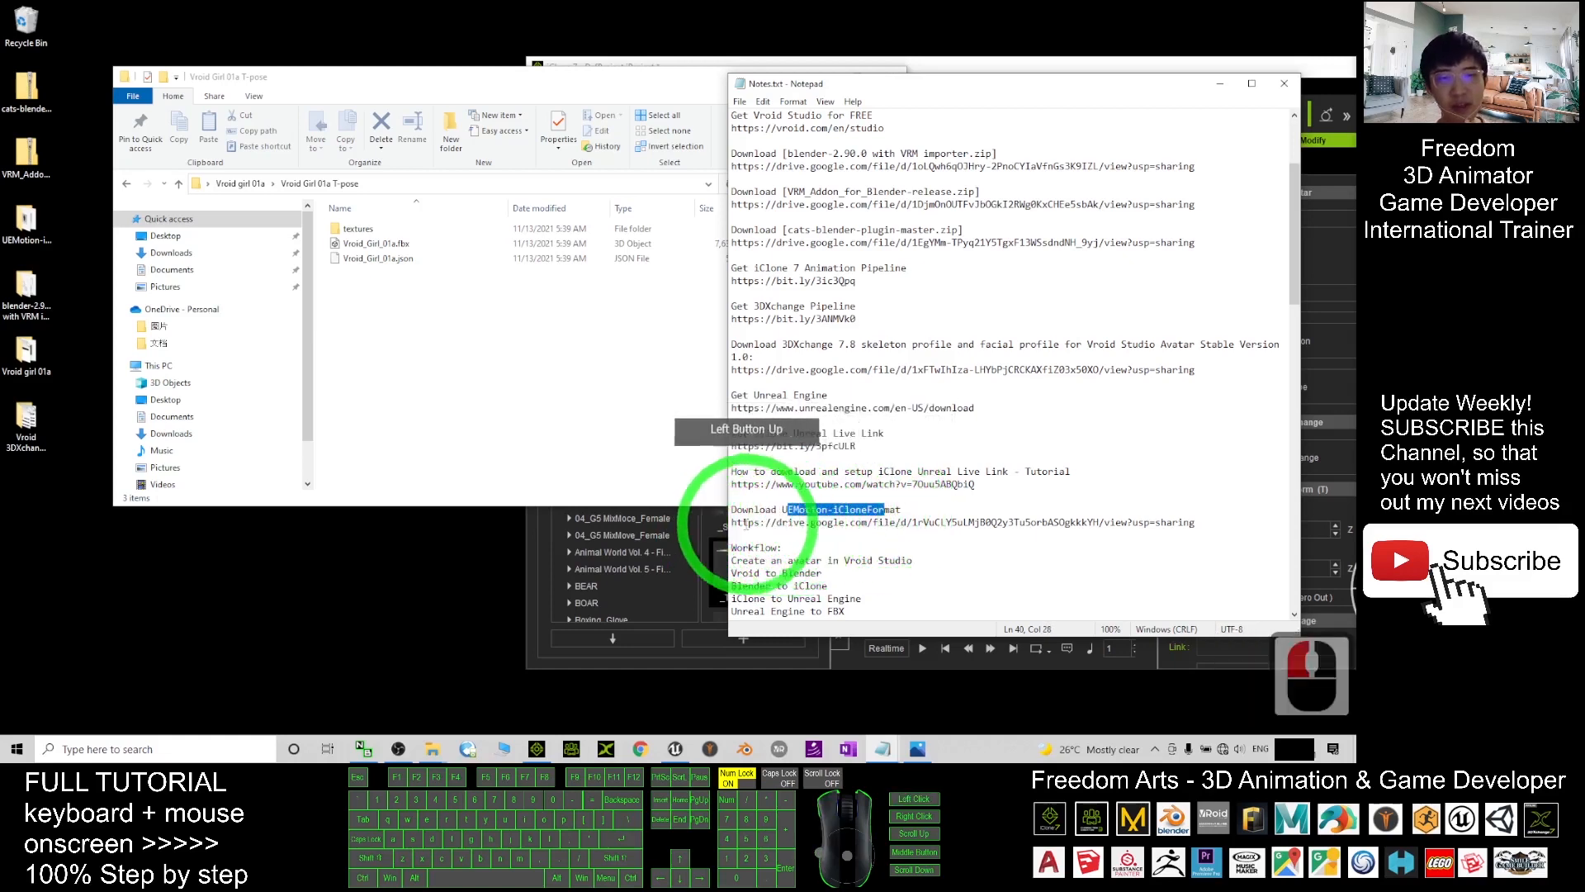
pyautogui.moveTo(738, 523); pyautogui.dragTo(1185, 515)
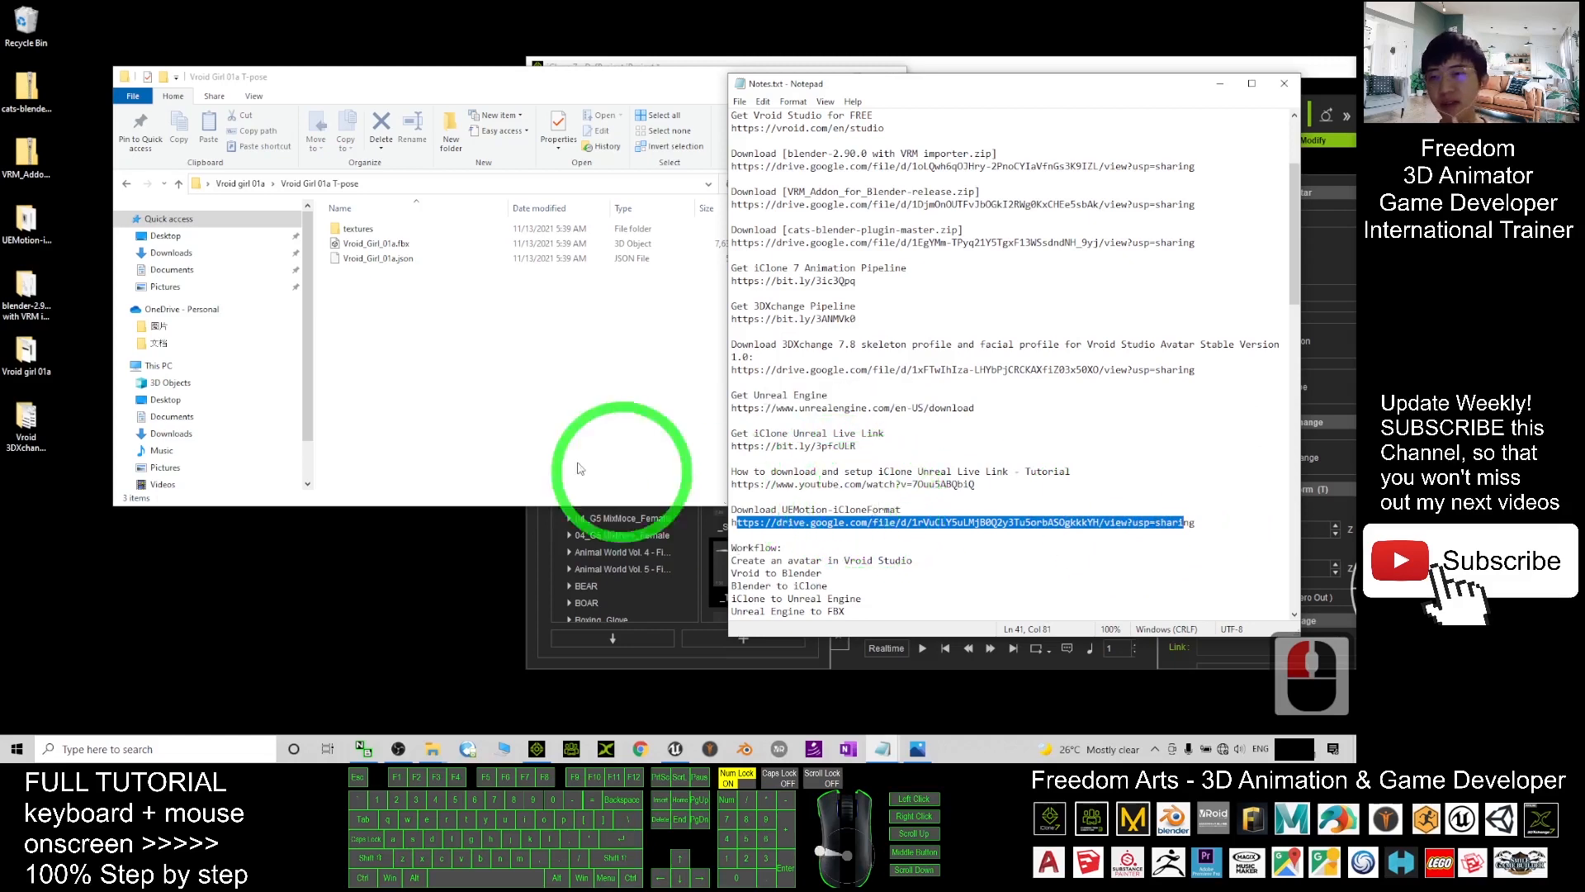
pyautogui.click(31, 234)
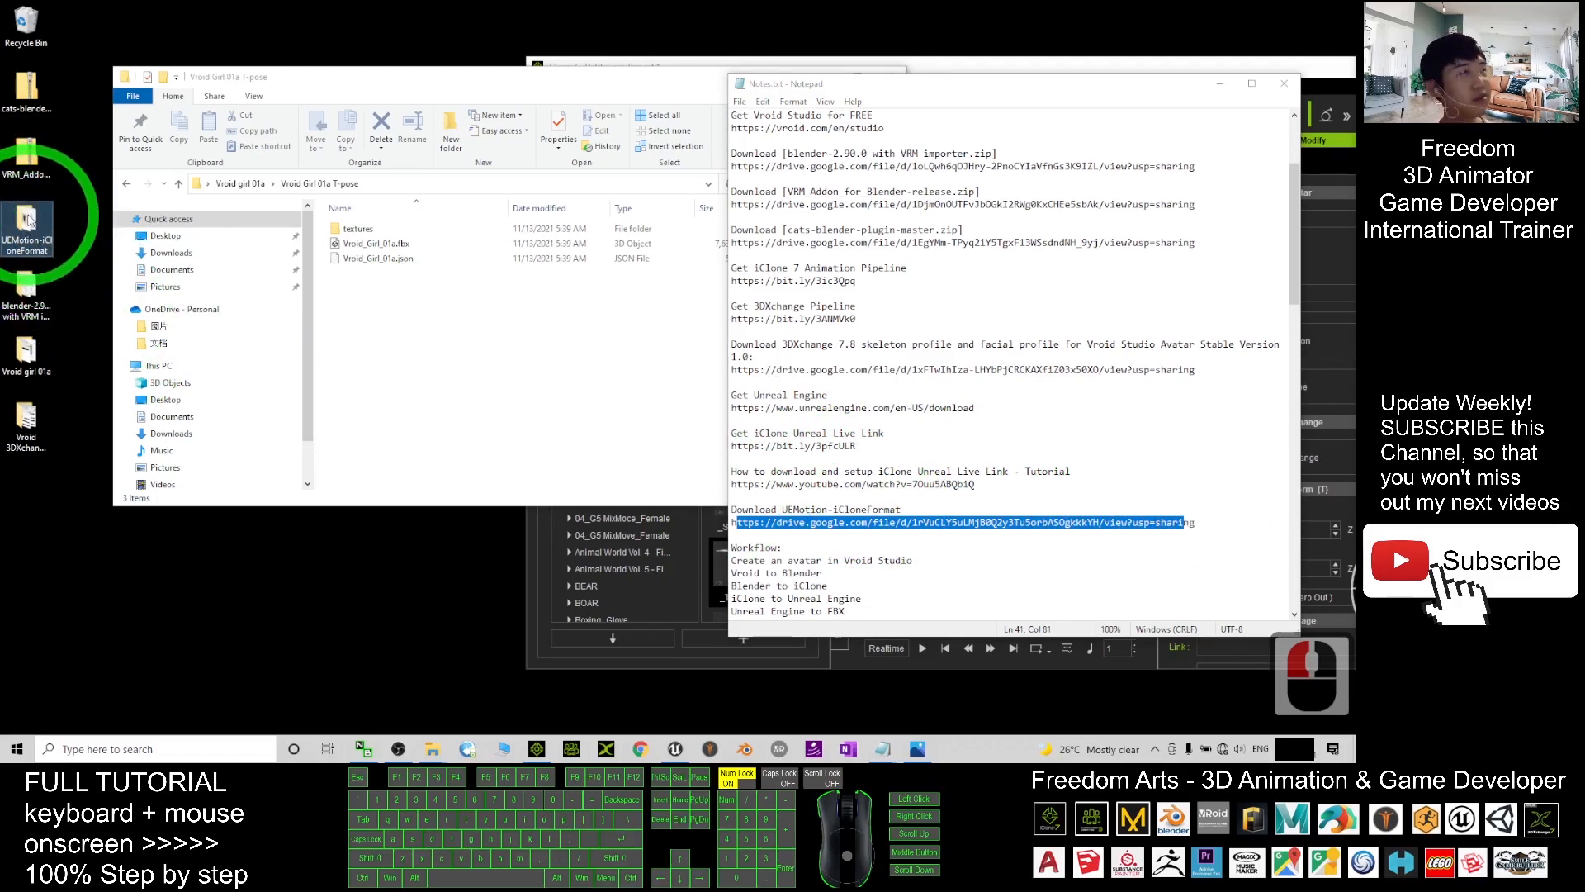
# - Open the UEMotion-iCloneFormat desktop folder and select all seven ThirdPerson .iMotion files
pyautogui.doubleClick(29, 218)
pyautogui.click(567, 325)
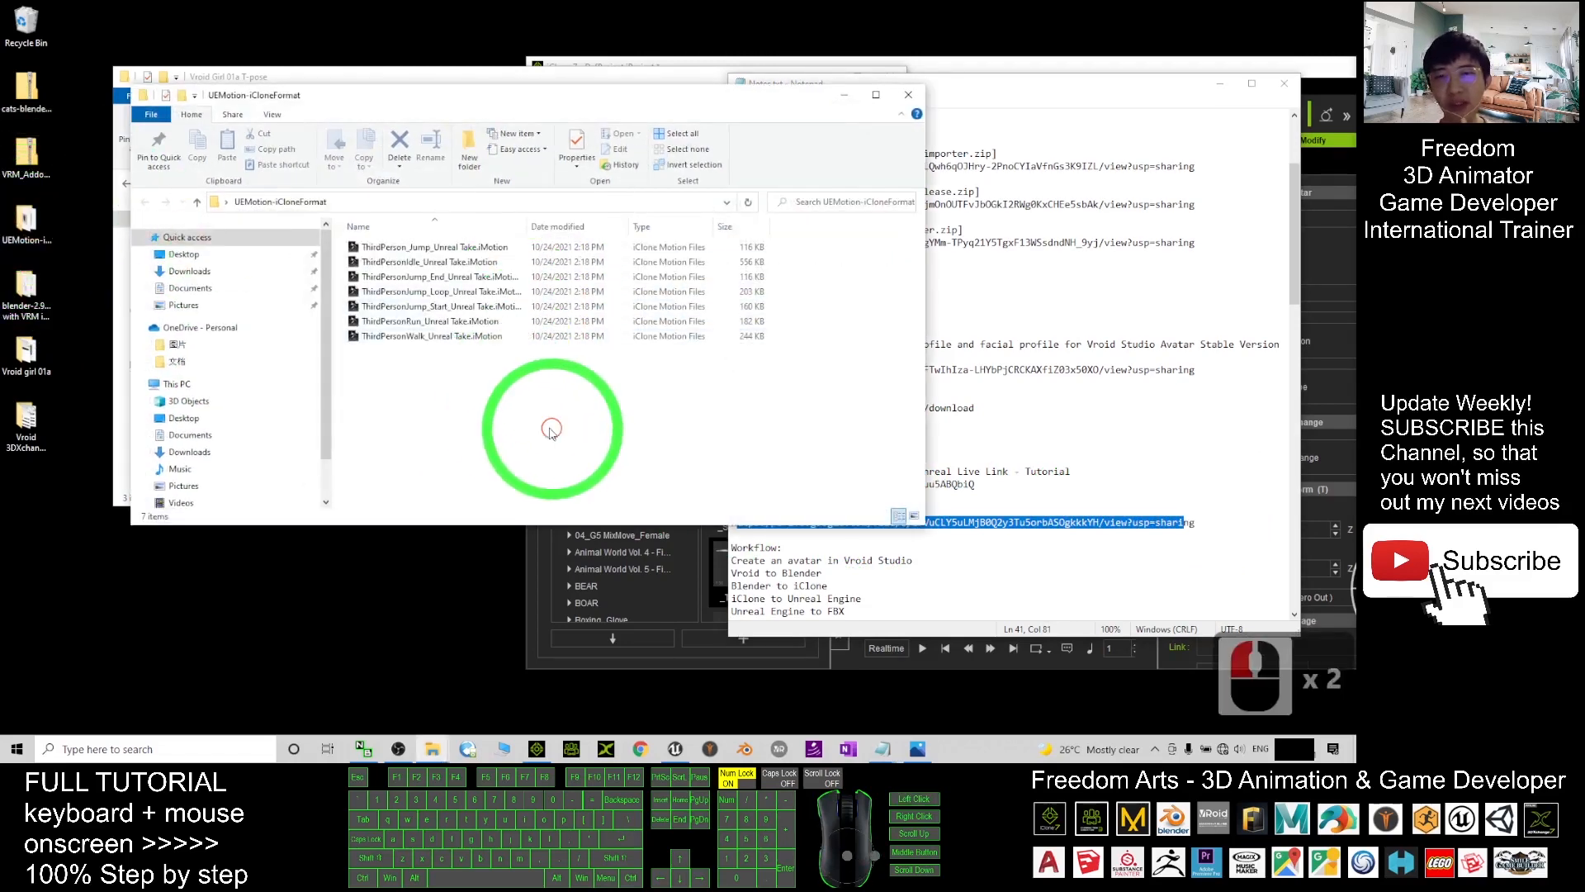
pyautogui.moveTo(553, 428); pyautogui.dragTo(351, 236)
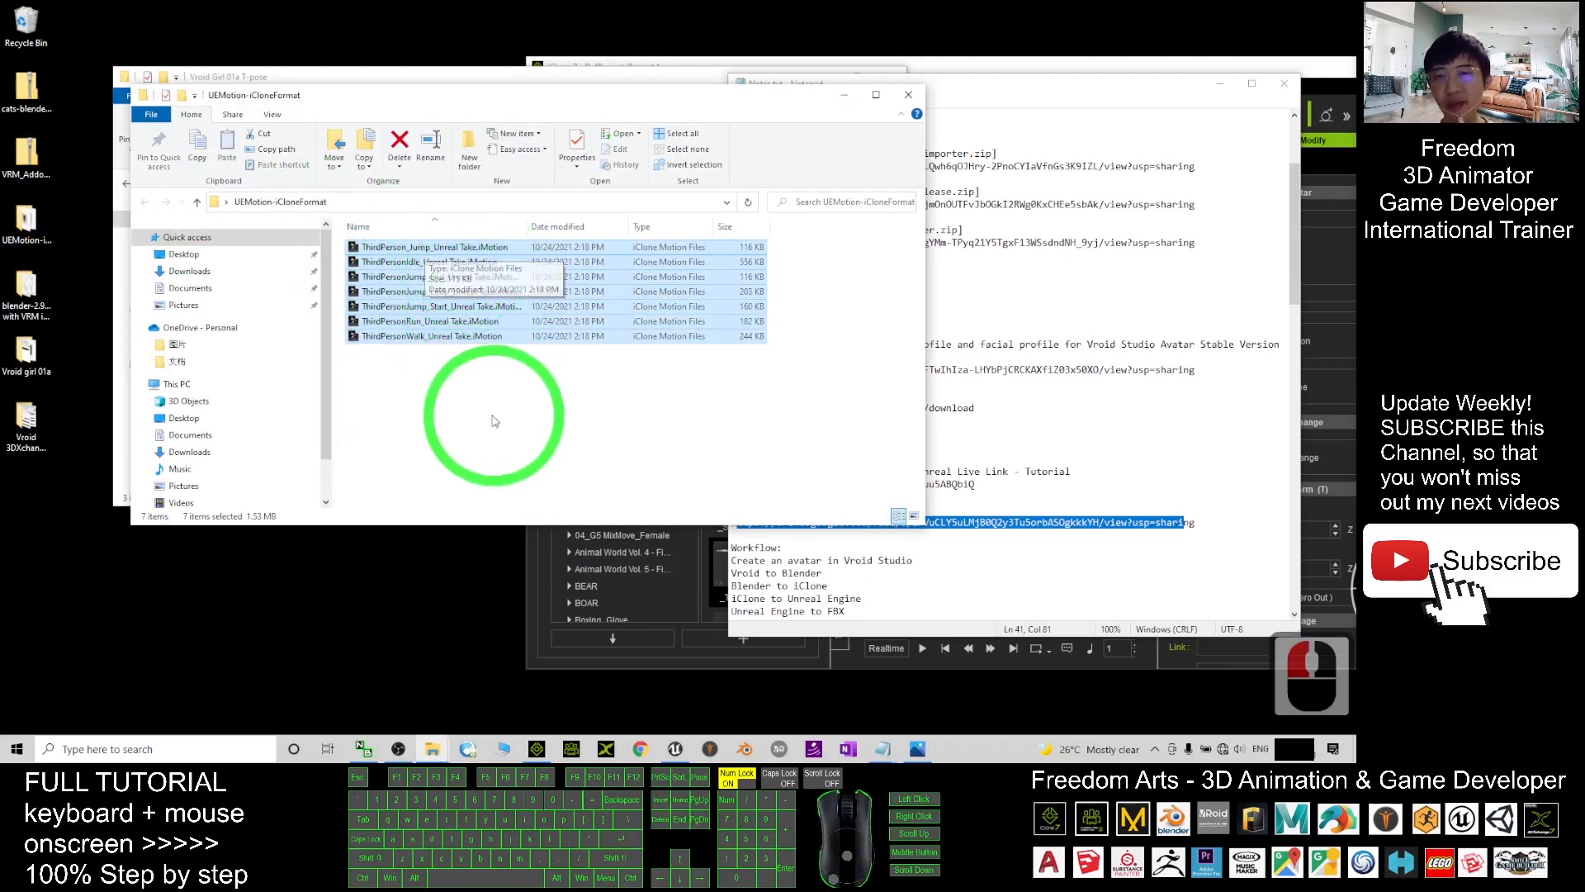
pyautogui.click(477, 417)
pyautogui.moveTo(476, 417); pyautogui.dragTo(703, 161)
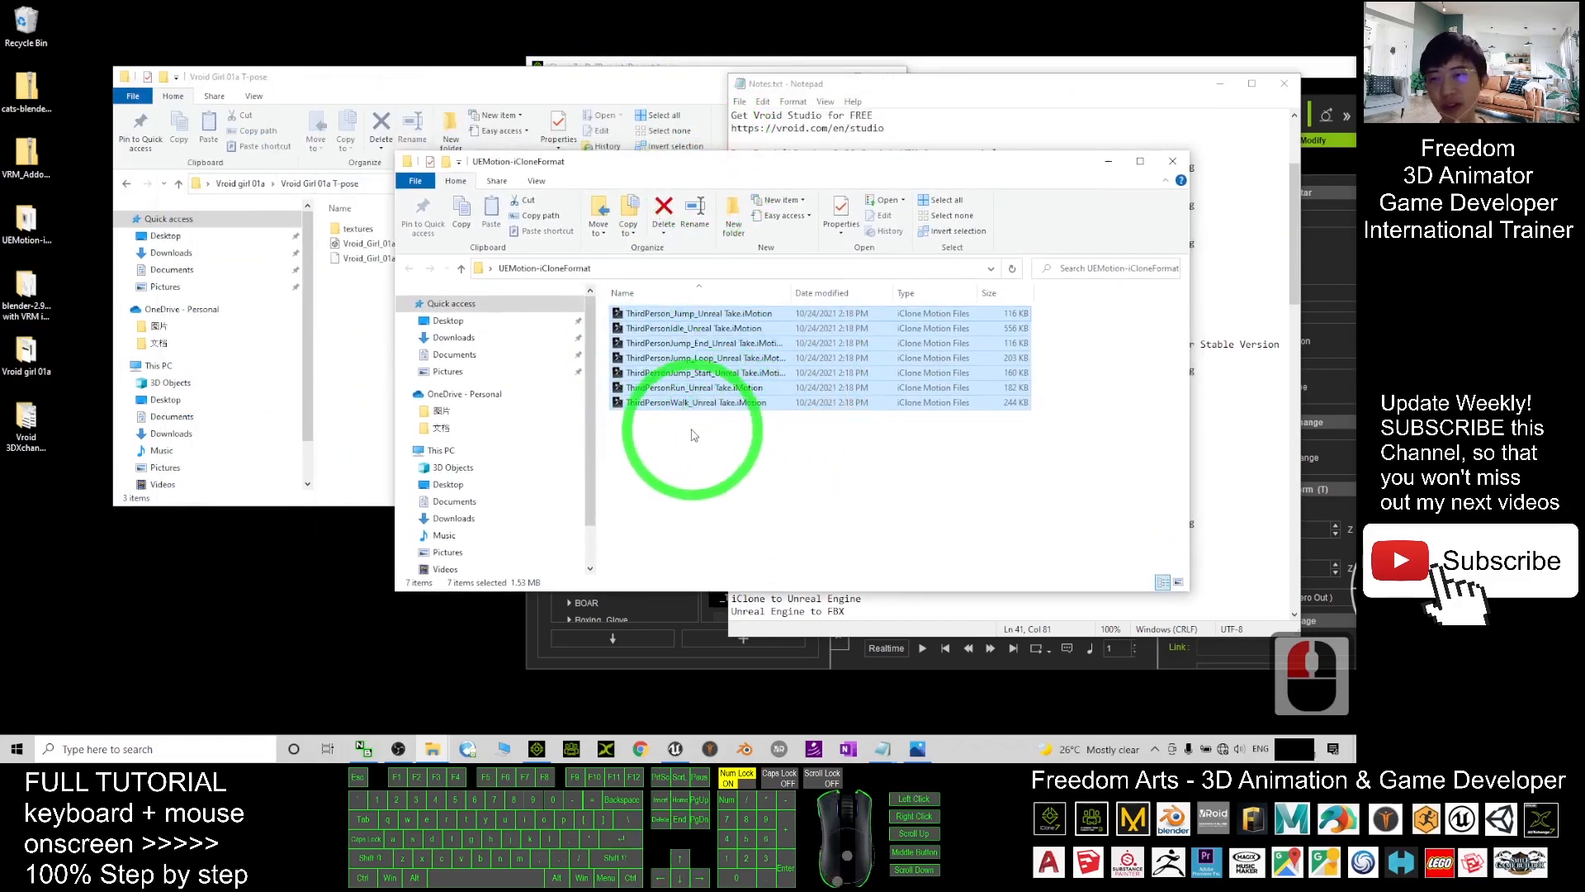
# - Move the motion folder window lower left and minimize Notepad and iClone
pyautogui.moveTo(844, 175); pyautogui.dragTo(795, 162)
pyautogui.moveTo(796, 162); pyautogui.dragTo(482, 224)
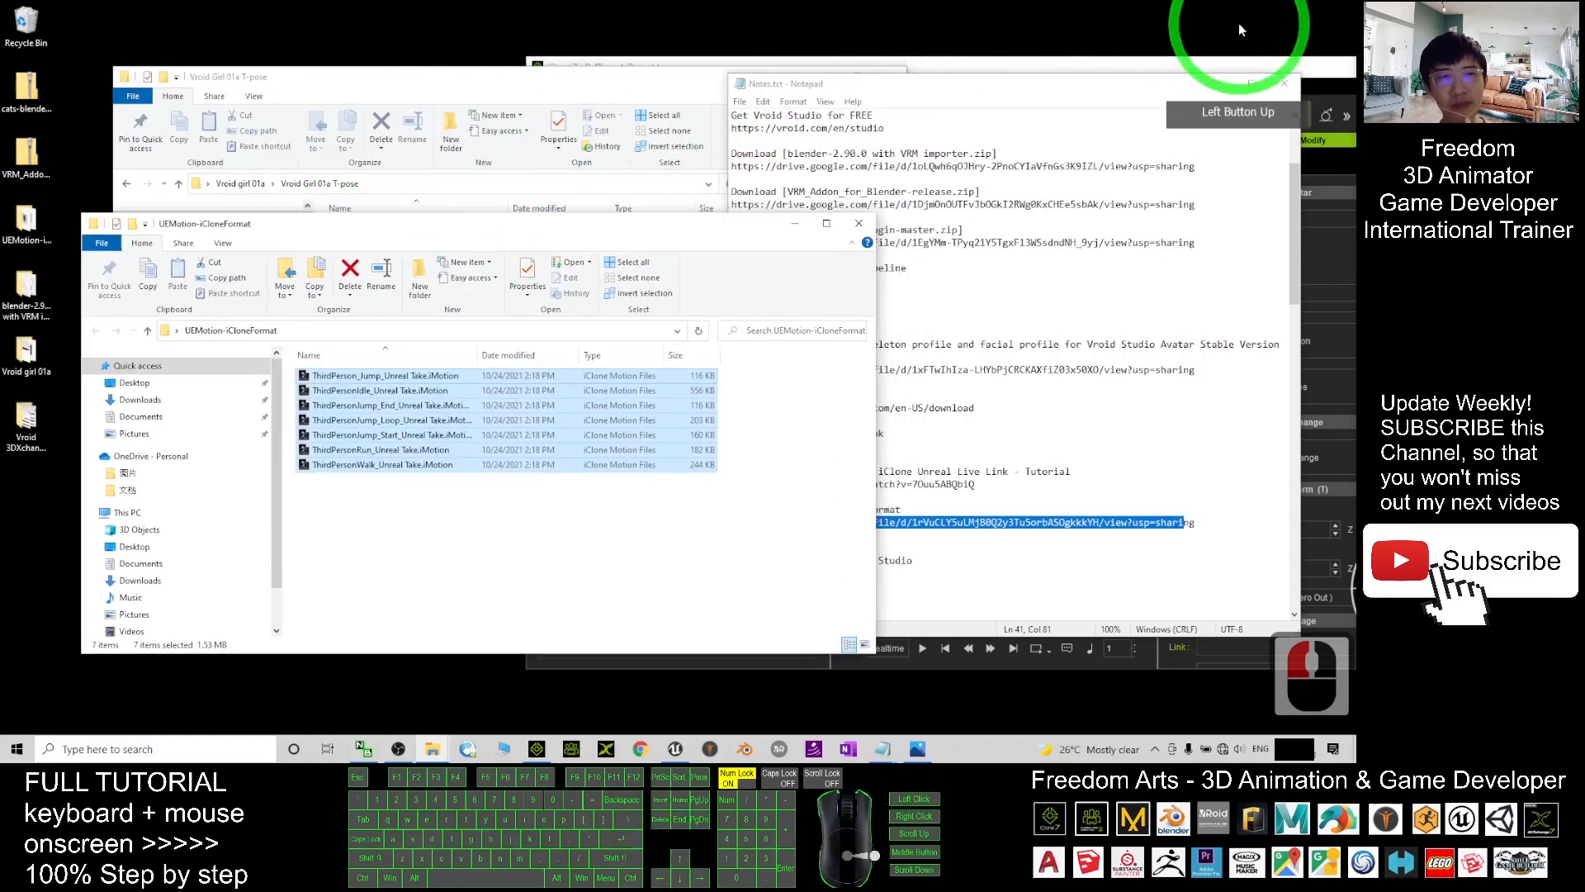
pyautogui.click(1220, 83)
pyautogui.moveTo(1174, 64); pyautogui.dragTo(971, 65)
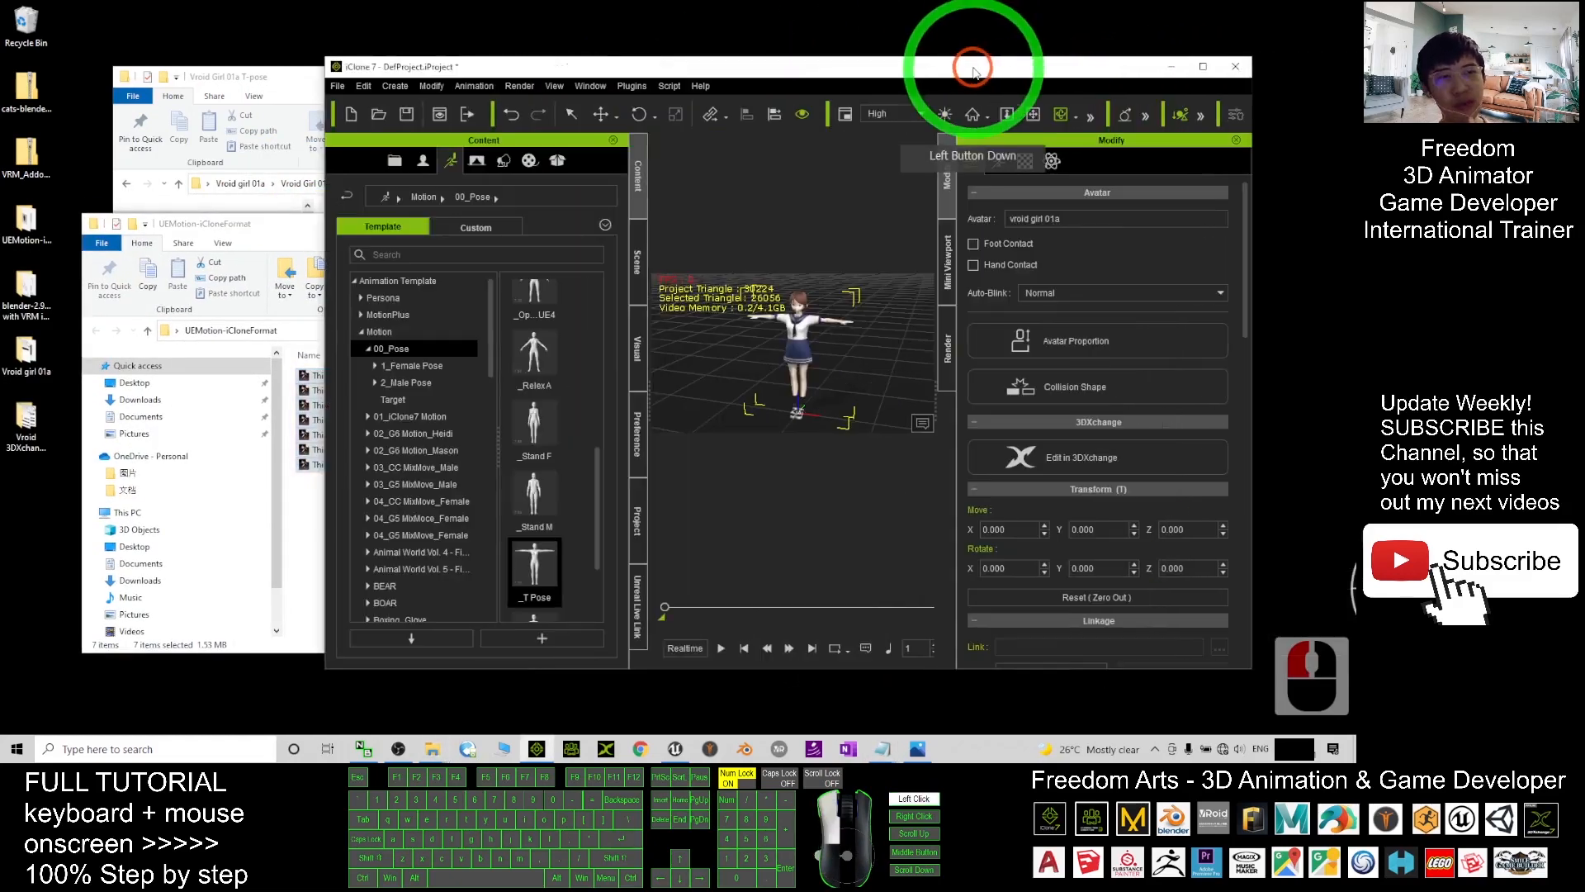
pyautogui.click(1168, 67)
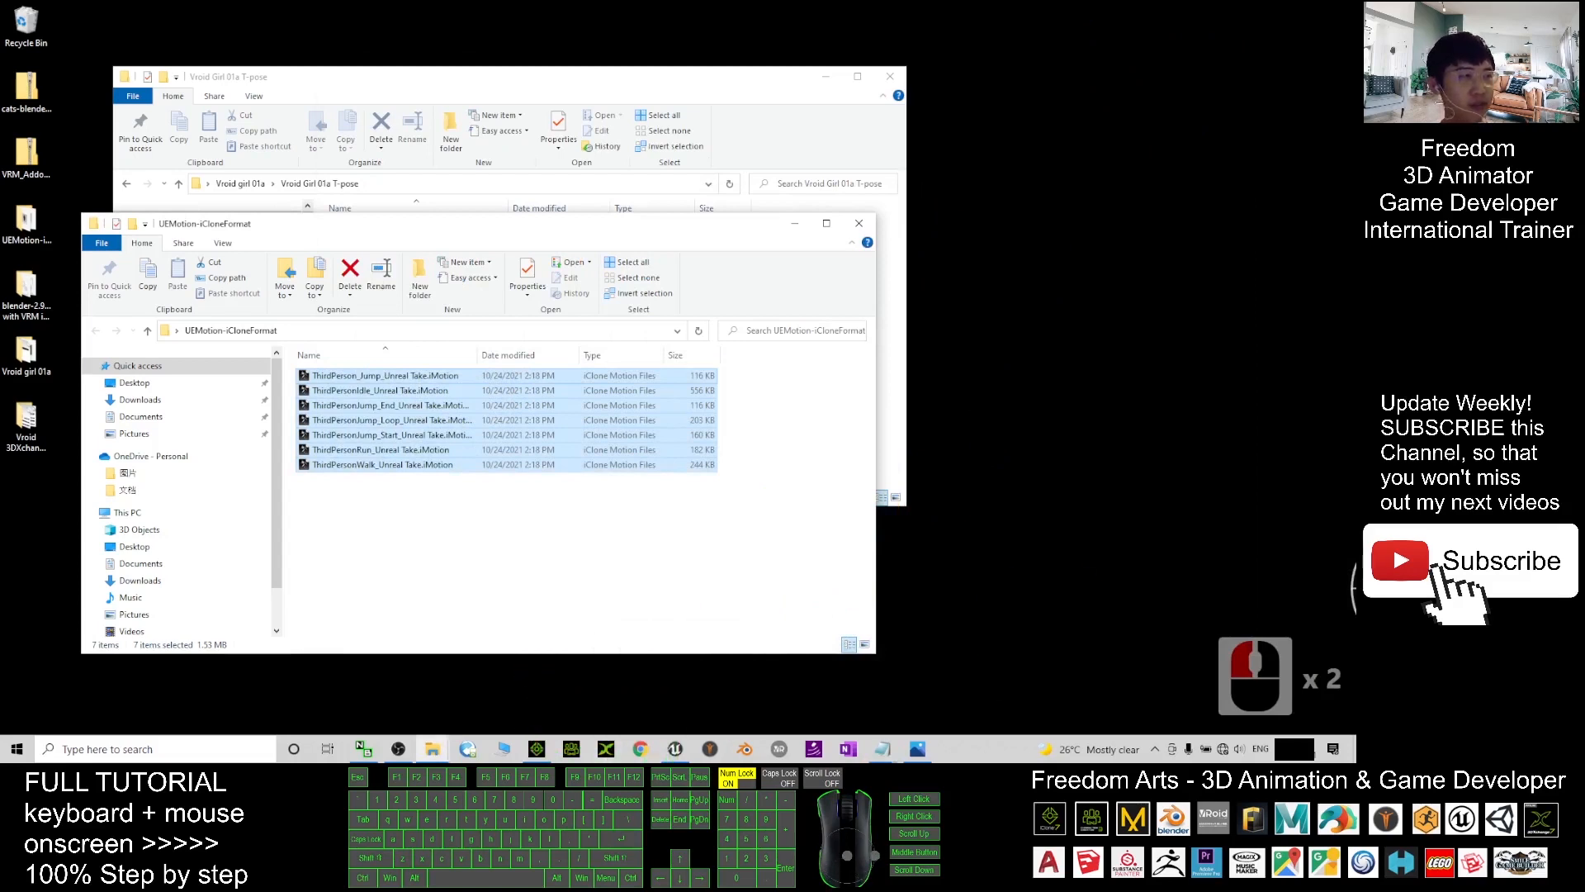
pyautogui.click(607, 749)
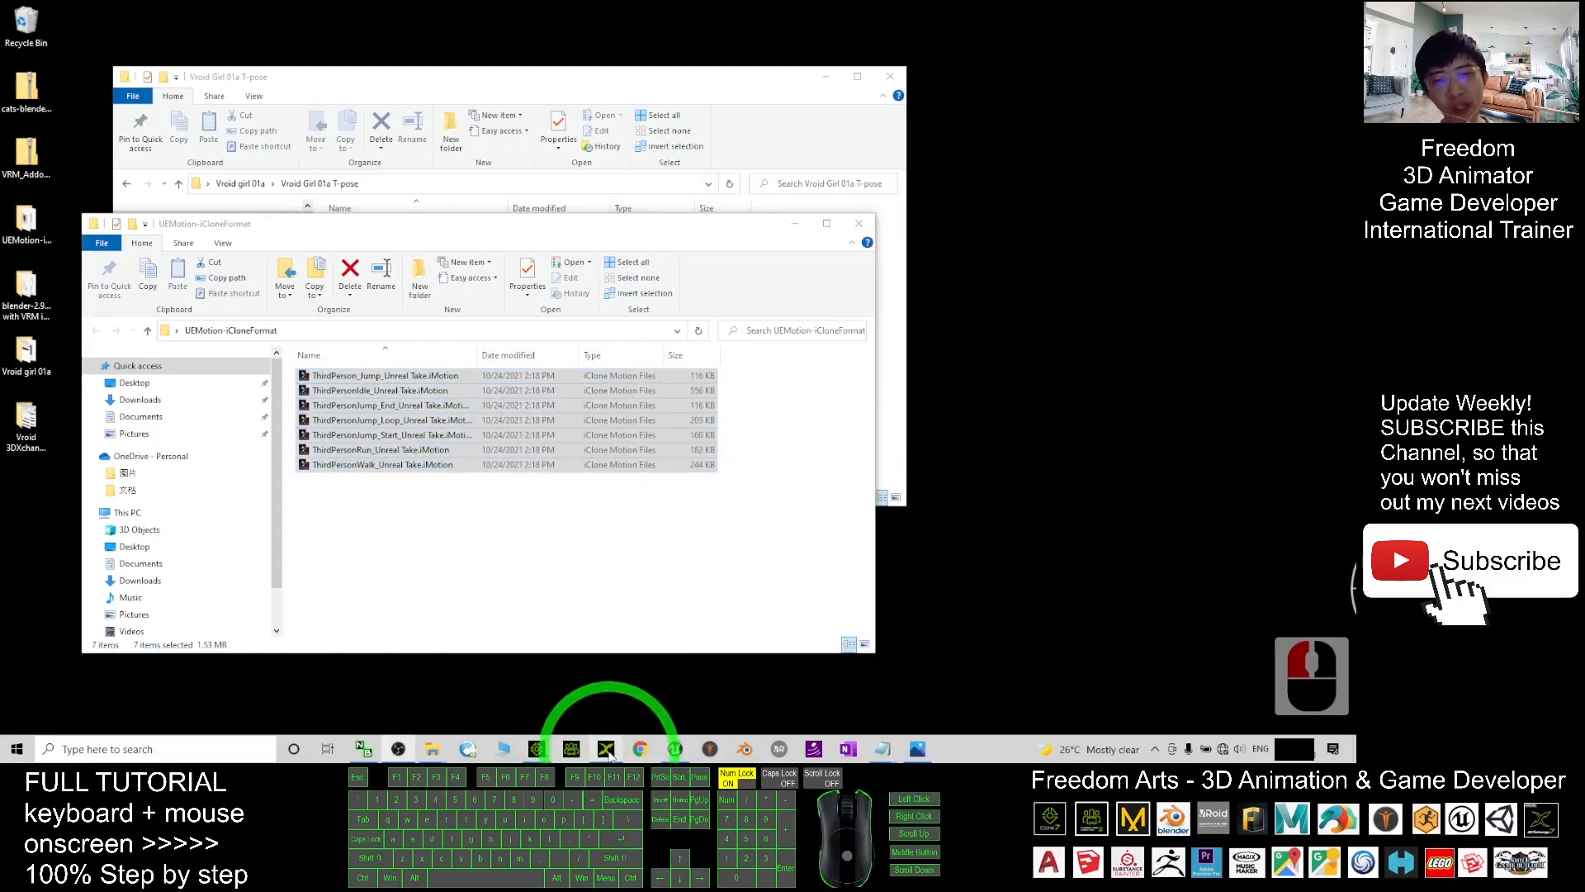
# - Open 3DXchange 7 in a smaller window and drop Vroid_Girl_01a.fbx onto its viewport
pyautogui.click(609, 752)
pyautogui.moveTo(704, 16); pyautogui.dragTo(890, 64)
pyautogui.moveTo(396, 78); pyautogui.dragTo(363, 85)
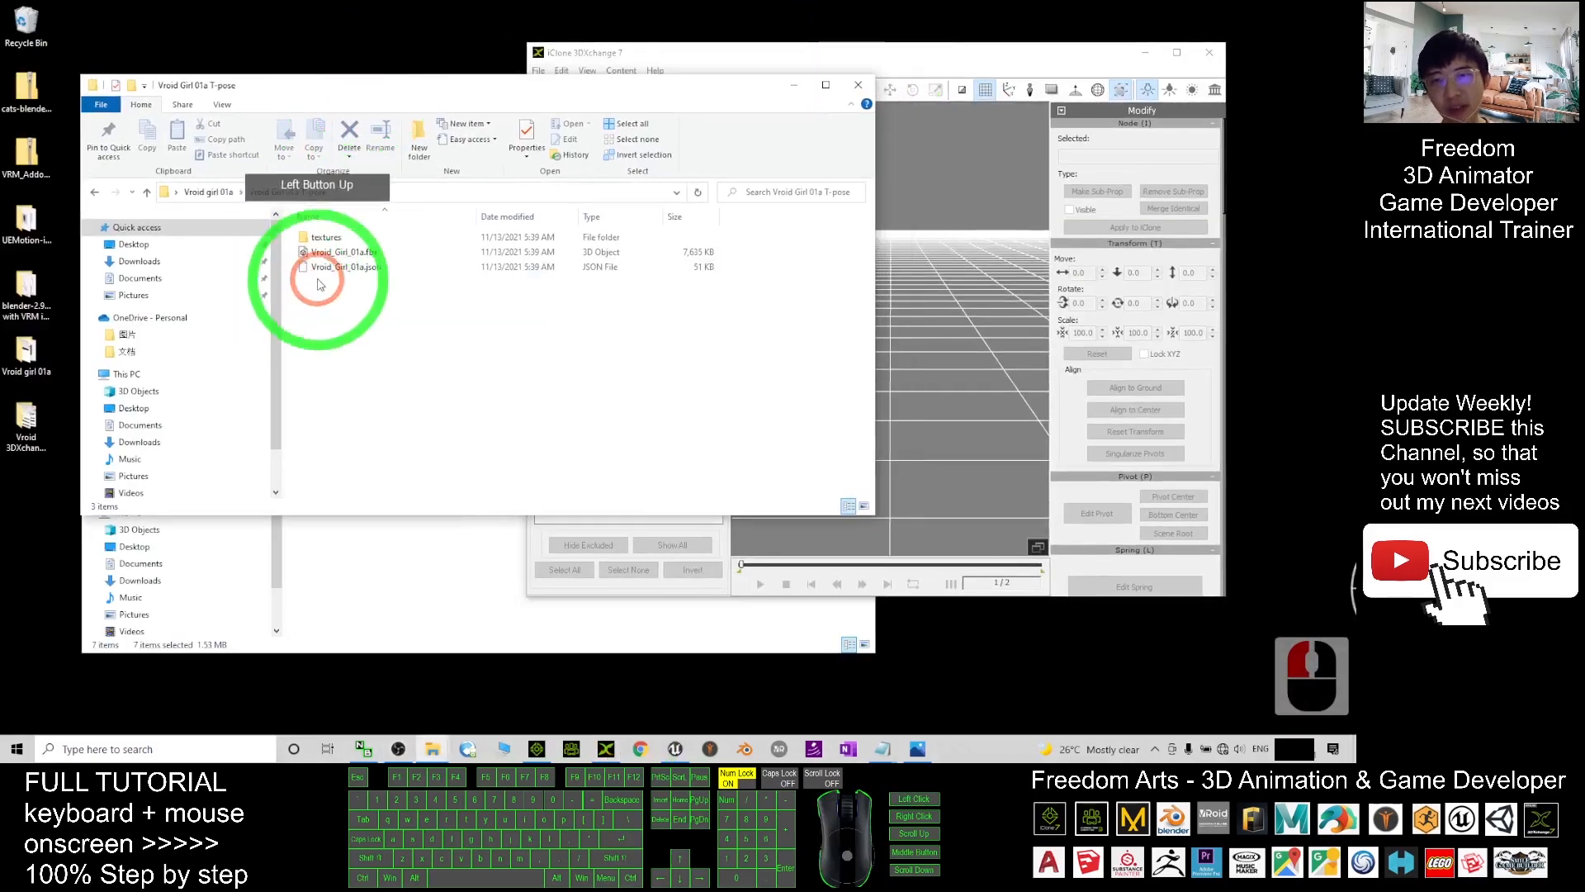
pyautogui.moveTo(340, 251); pyautogui.dragTo(982, 300)
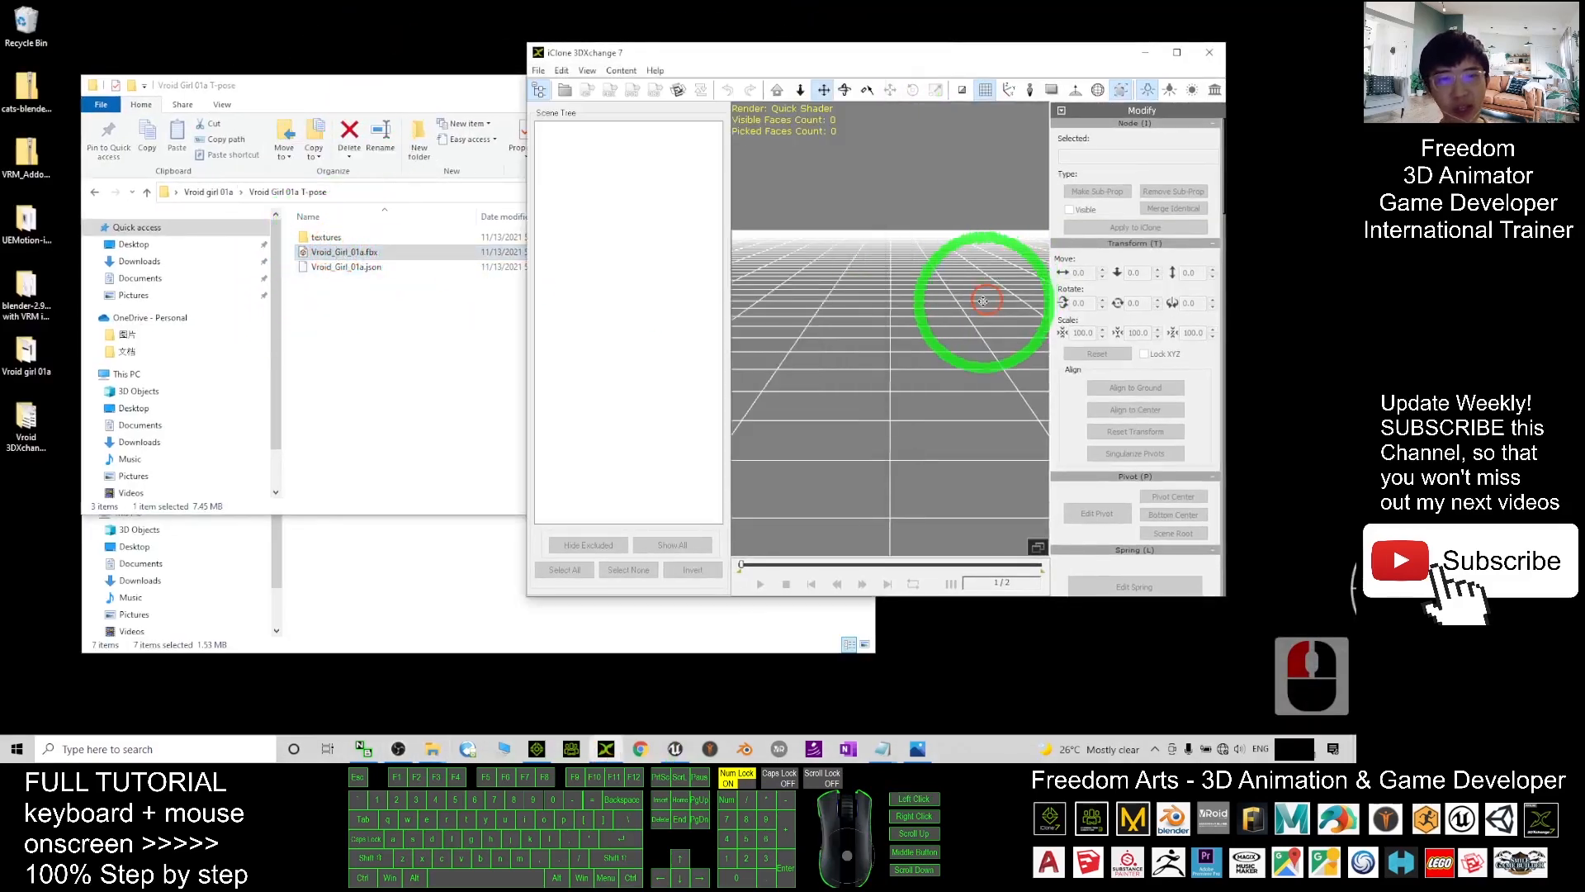